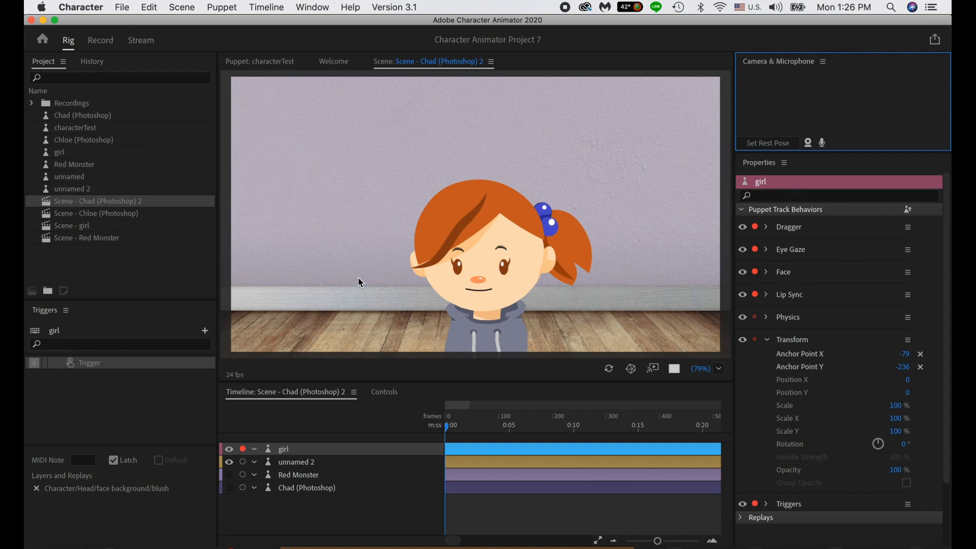
- Switch to Adobe Animate and compare the character's poses at frames 1, 7 and 10, including the layers from Right_Eyebrow to ponytail
click(675, 545)
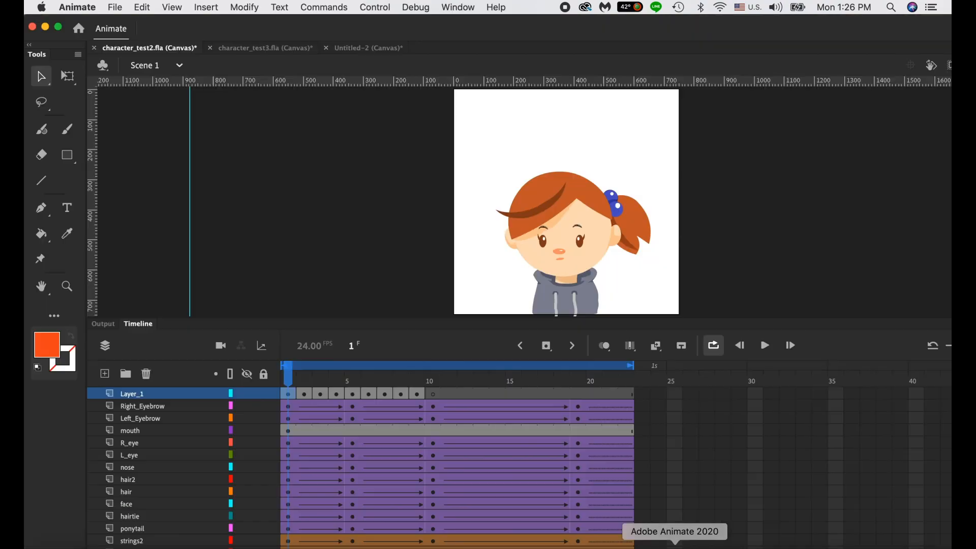
click(440, 408)
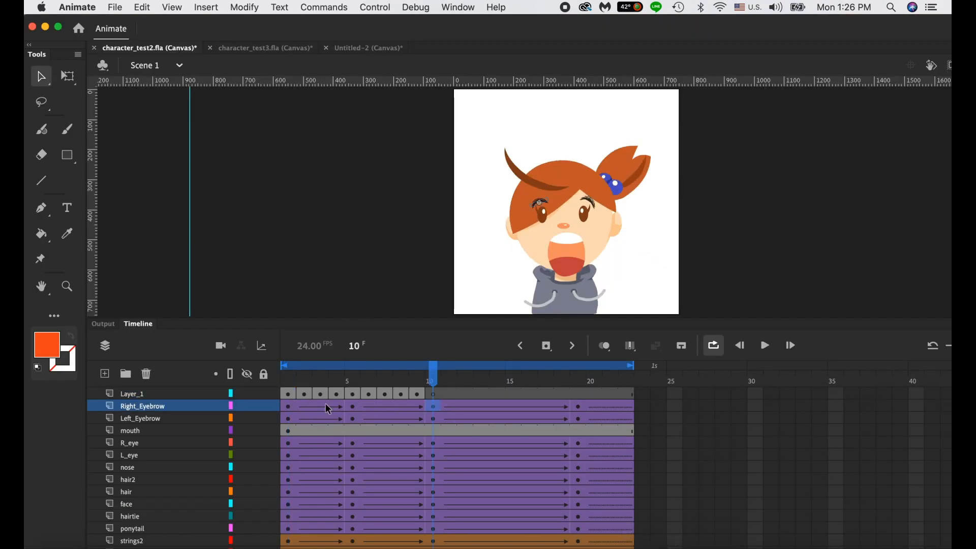
click(440, 410)
click(292, 409)
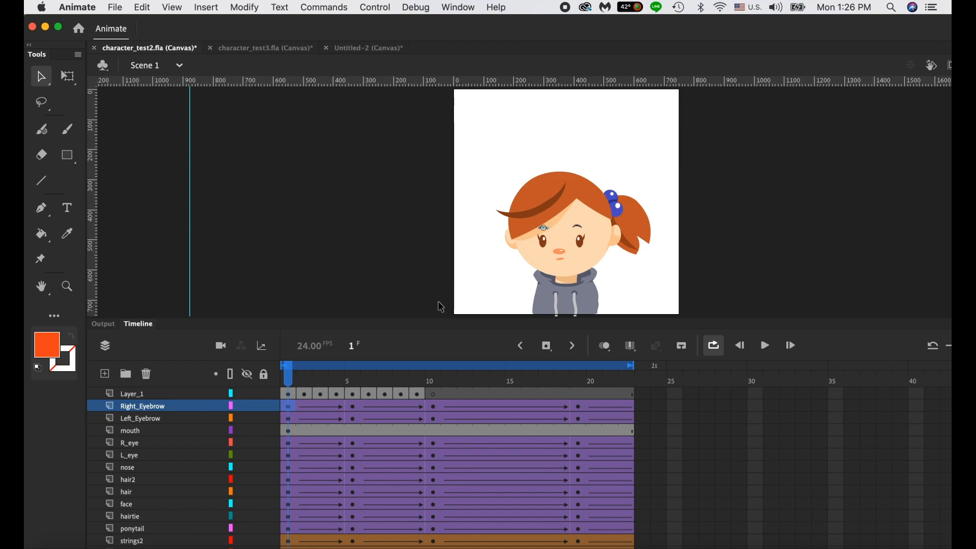
click(434, 418)
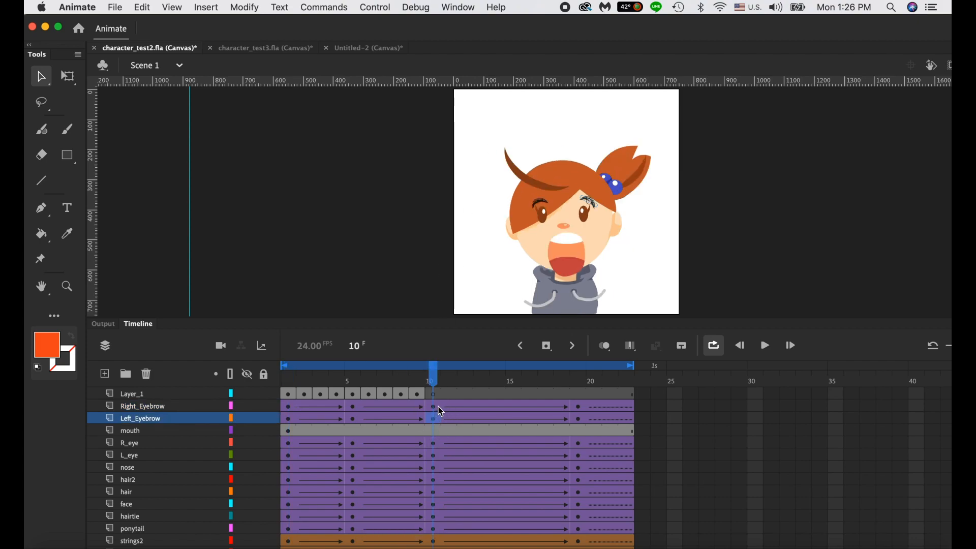
drag(438, 407, 433, 530)
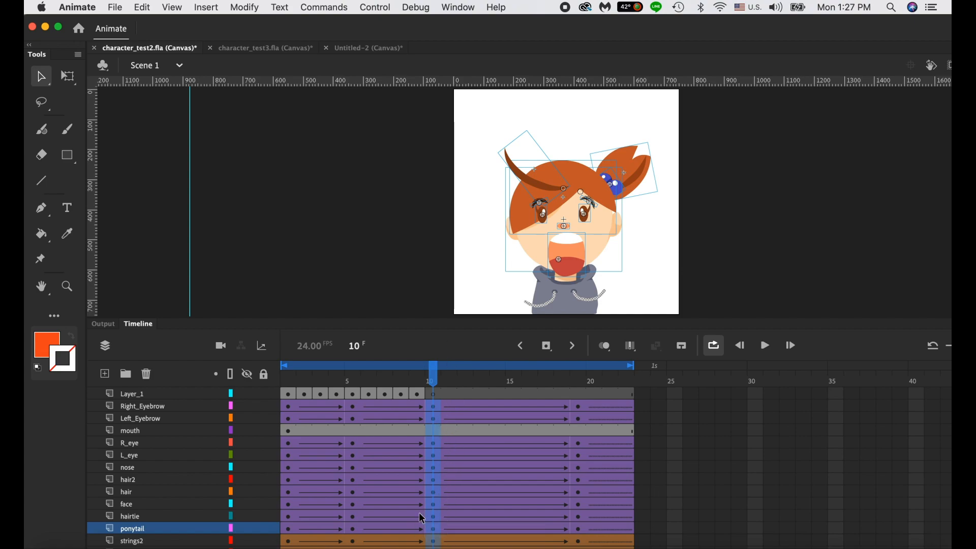
click(442, 410)
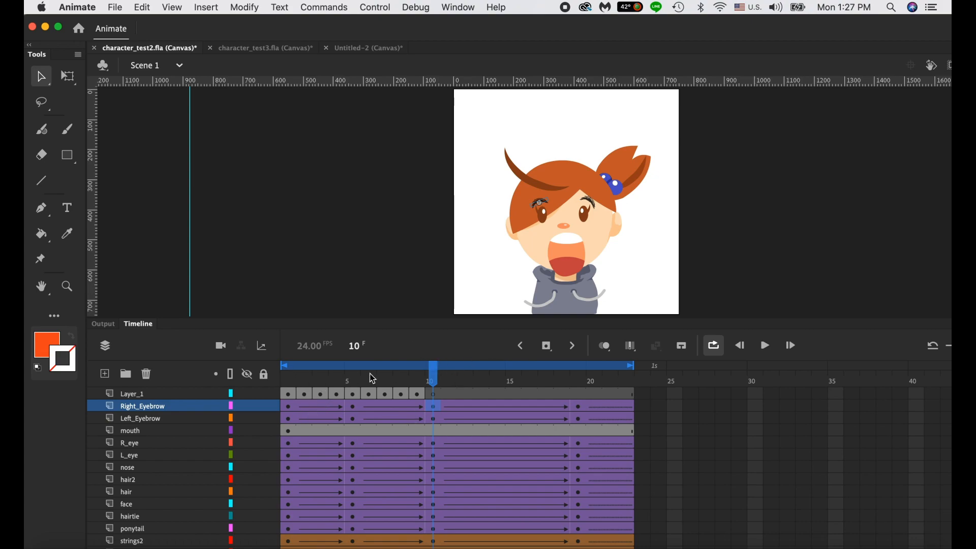
click(384, 379)
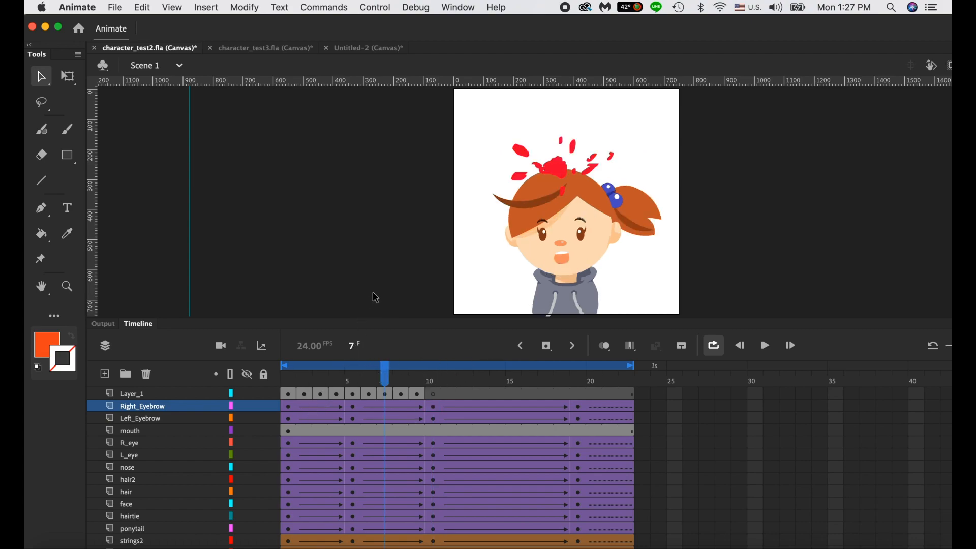
- Lock the R_eye layer and move the playhead to the character's resting pose at frame 22
click(264, 443)
click(691, 443)
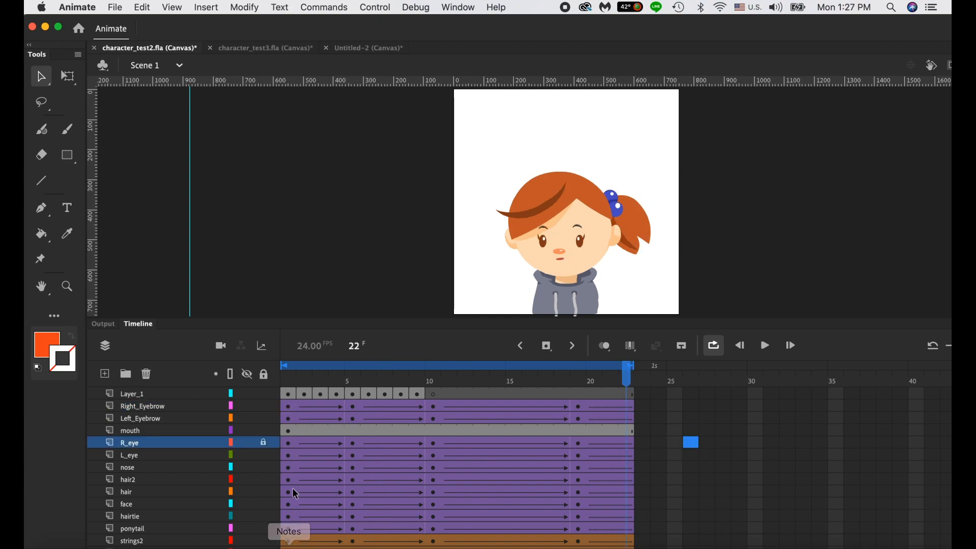
- Start a legacy image export of the current frame with SVG Image as the file format
click(122, 8)
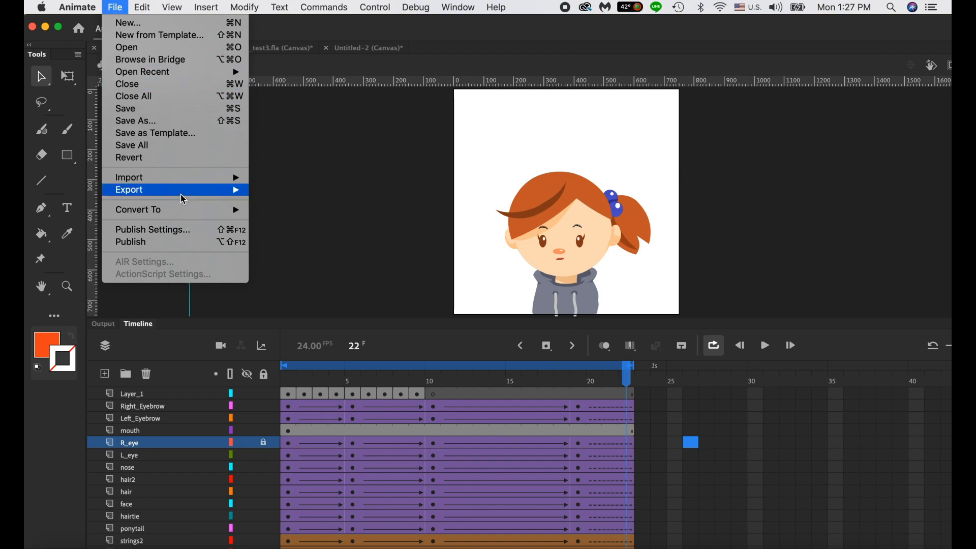
mouse_move(182, 196)
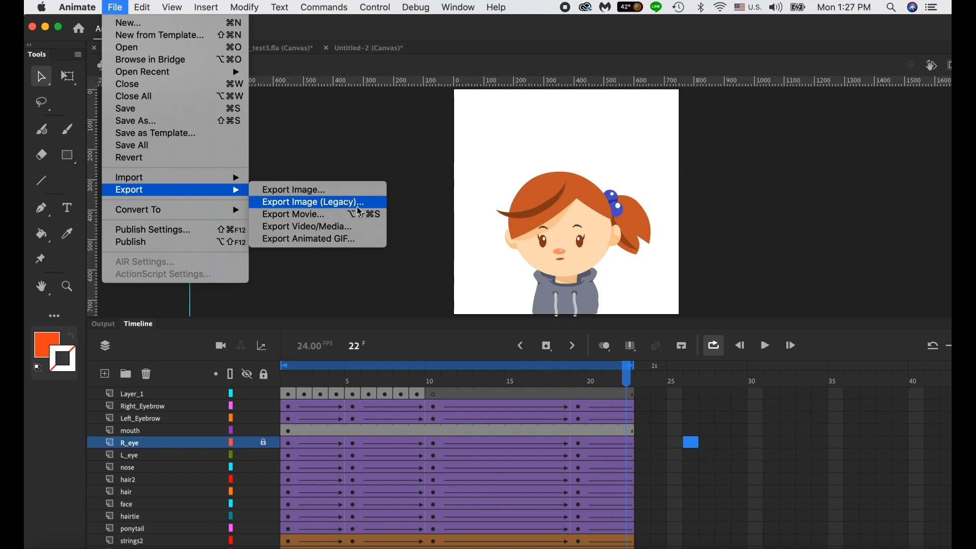
click(338, 203)
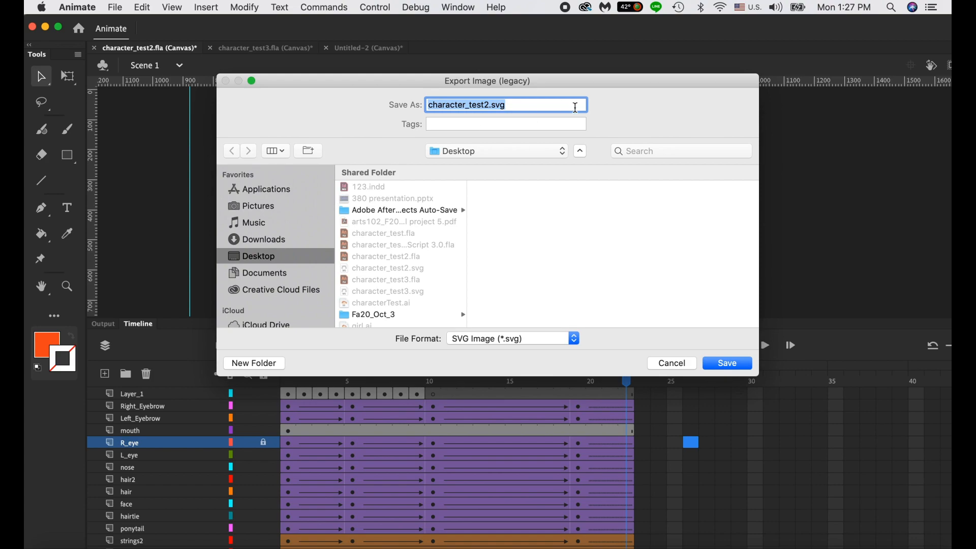
click(457, 340)
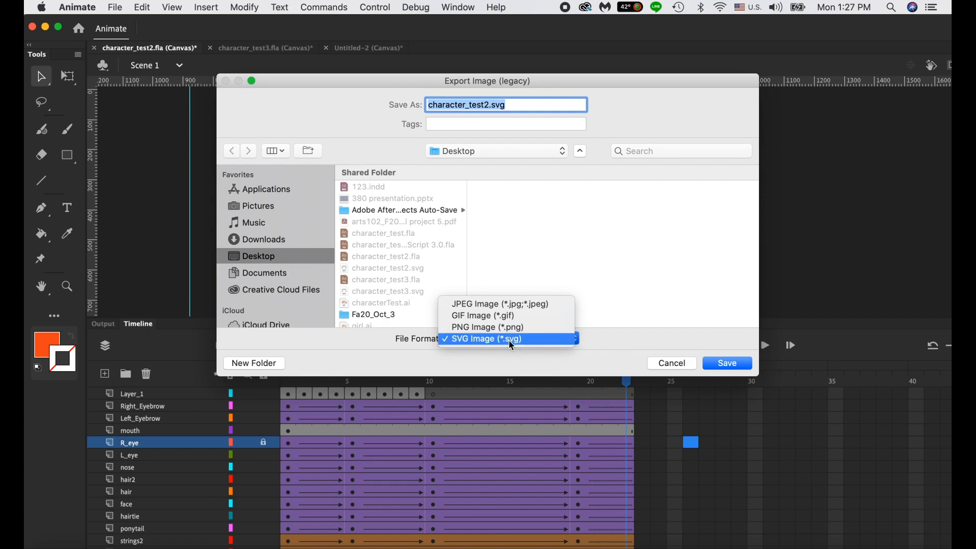
click(511, 341)
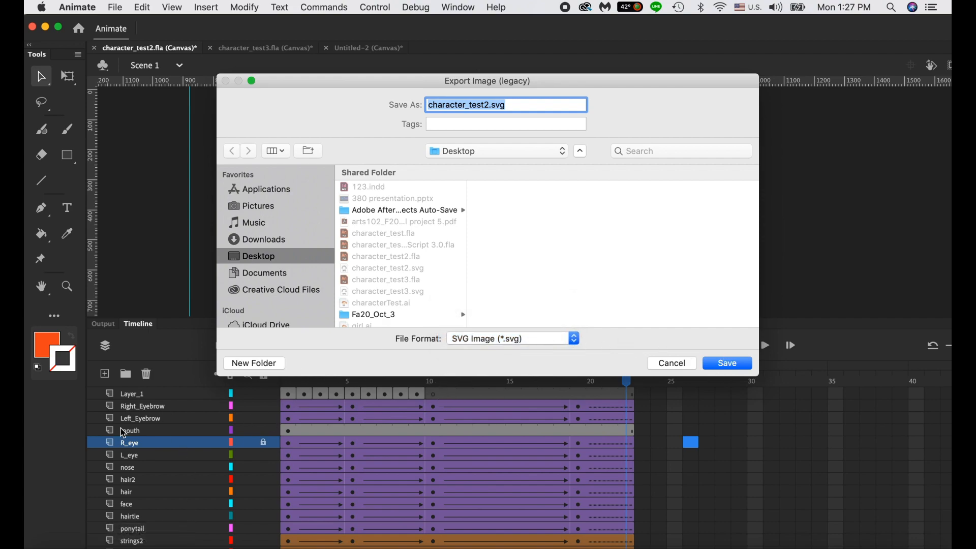
click(366, 87)
drag(369, 92, 826, 134)
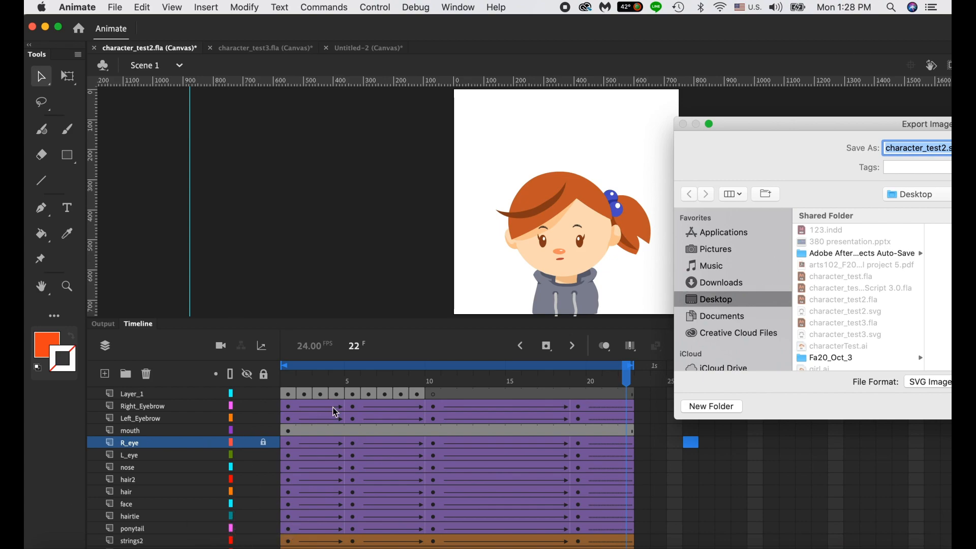
drag(756, 122, 284, 138)
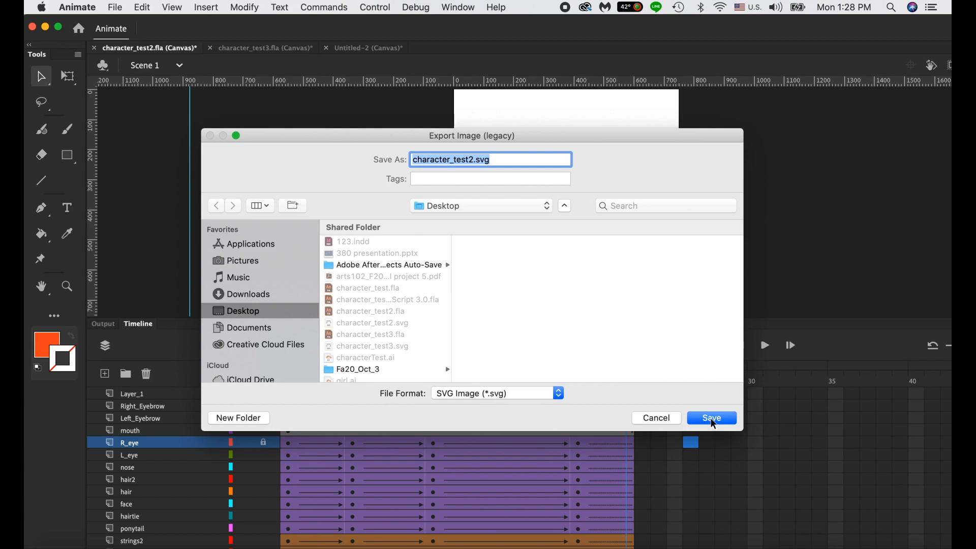
- Name the exported image littlegirl.svg and save it to the Desktop
click(492, 159)
double_click(471, 159)
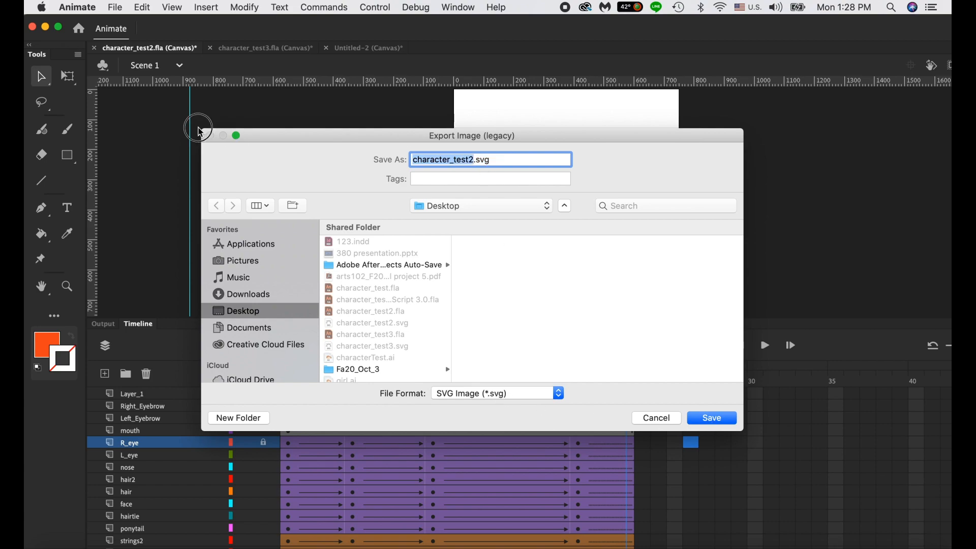
text(little)
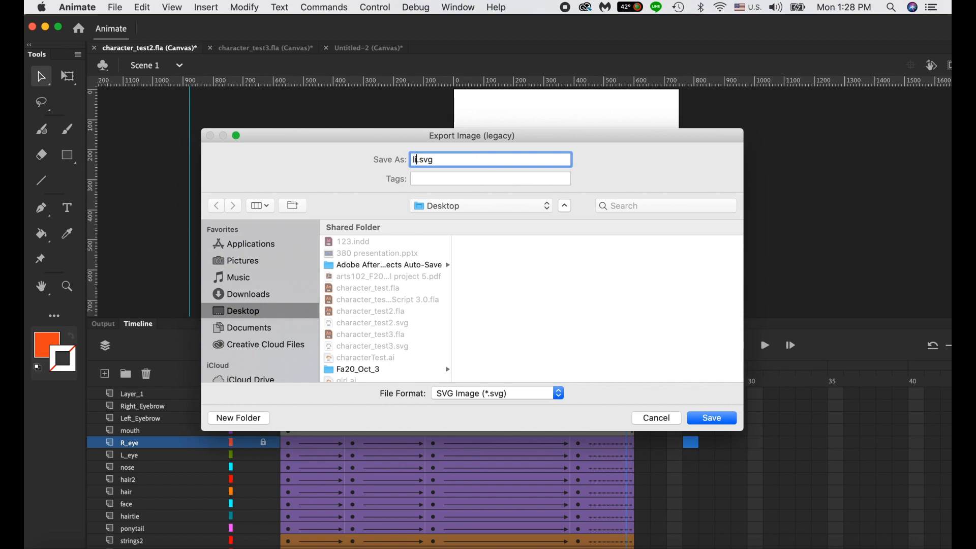
text(girl)
click(713, 421)
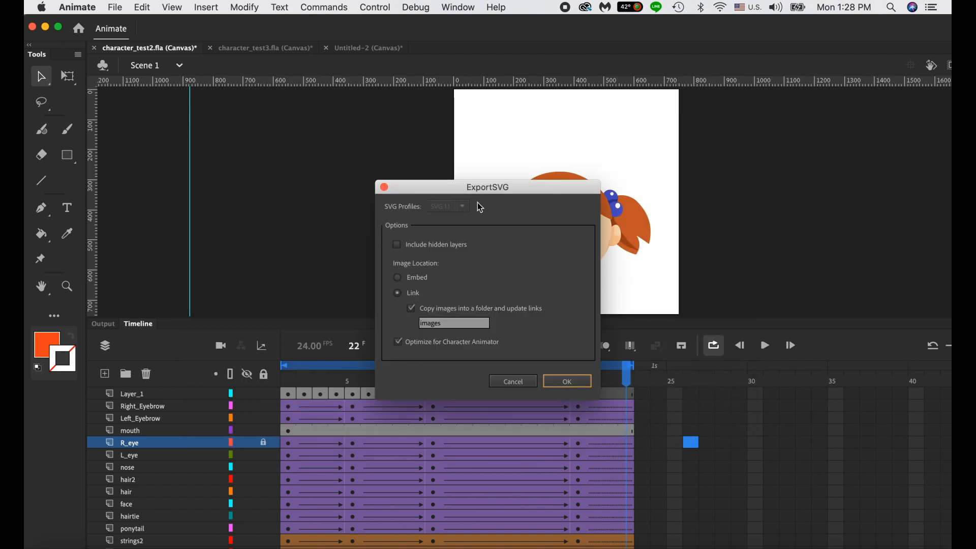
- Complete the SVG export with linked images and optimization for Character Animator
double_click(407, 345)
click(478, 350)
click(567, 382)
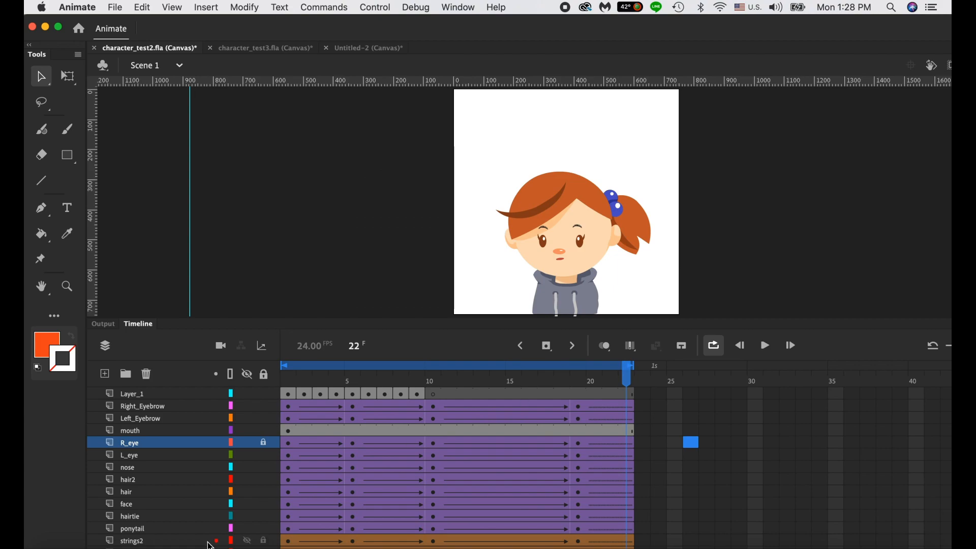
- Switch to Finder and open littlegirl.svg from the Desktop in Adobe Illustrator 2020
click(54, 546)
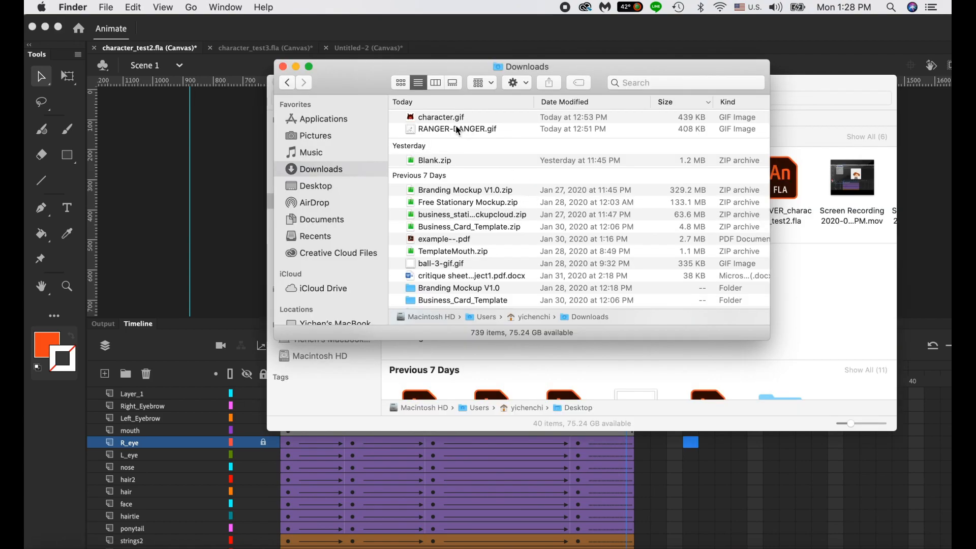
scroll(458, 130, up, 2)
click(316, 187)
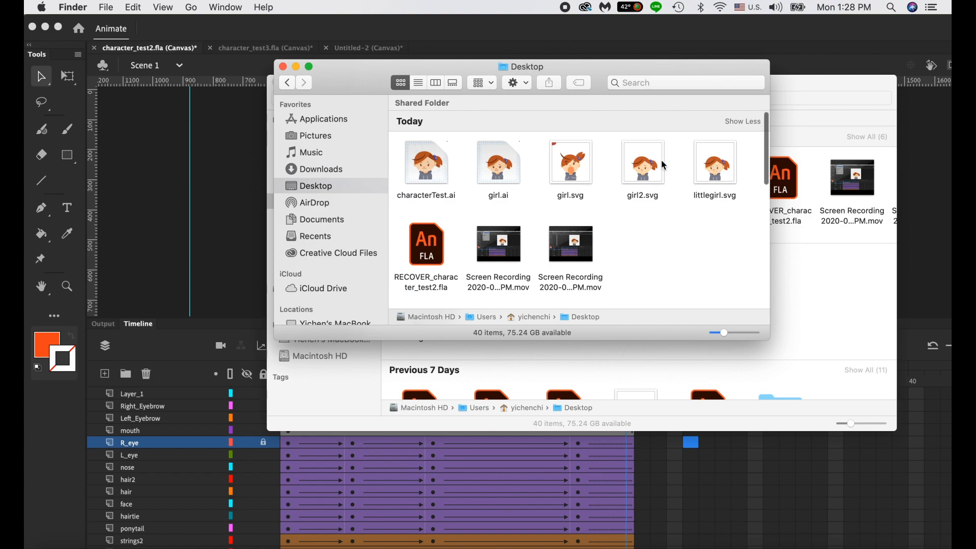
click(715, 168)
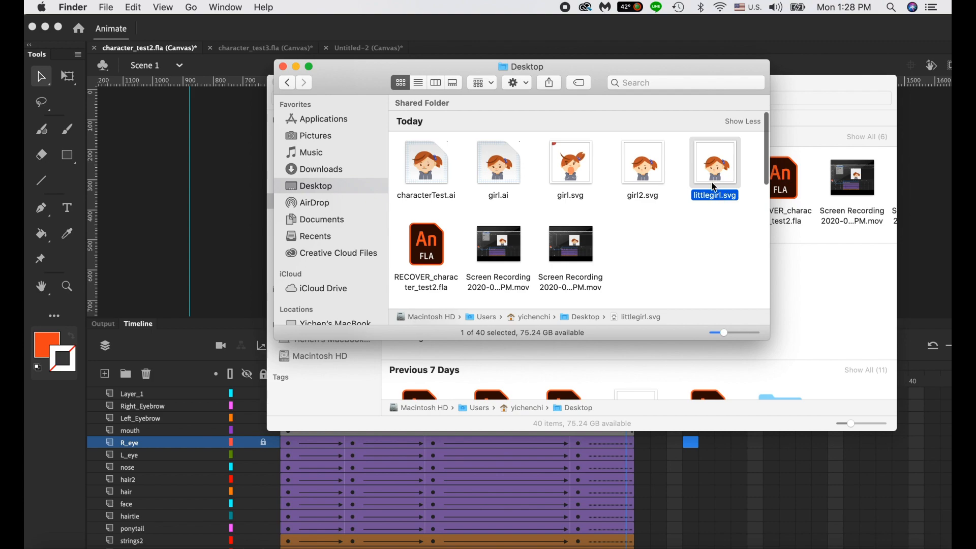
right_click(711, 181)
mouse_move(753, 194)
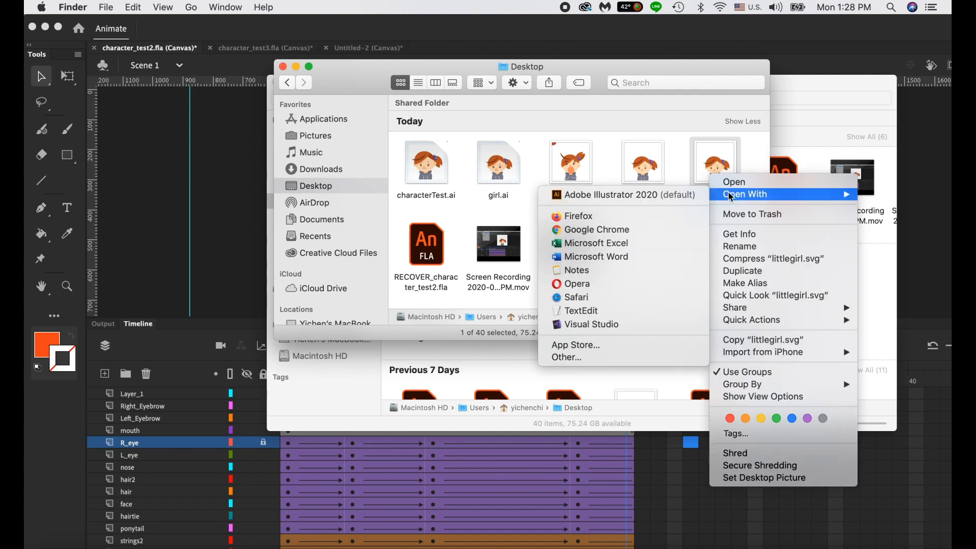
click(676, 195)
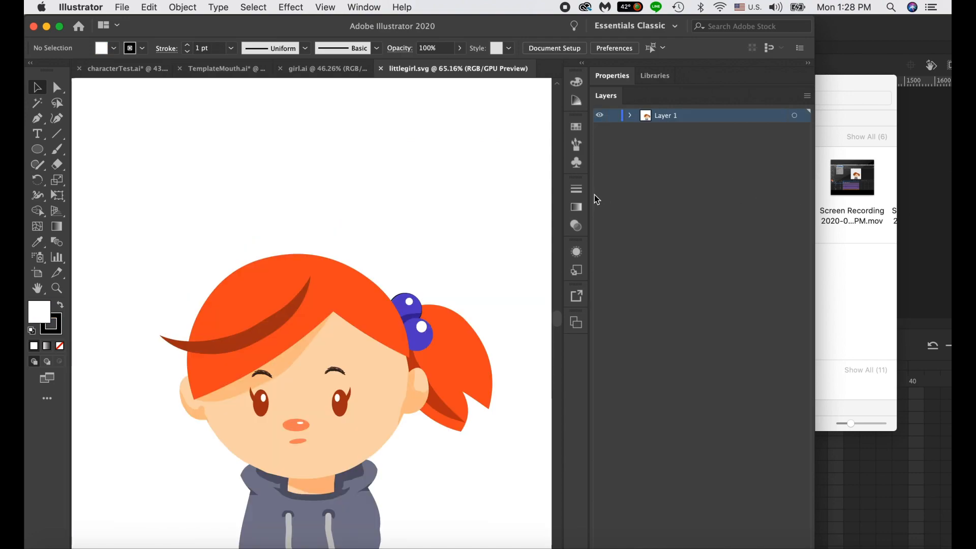
- Widen the Illustrator window and expand the top-level Layer 1 to examine the character's sublayers, including both eyebrows
drag(591, 198, 708, 198)
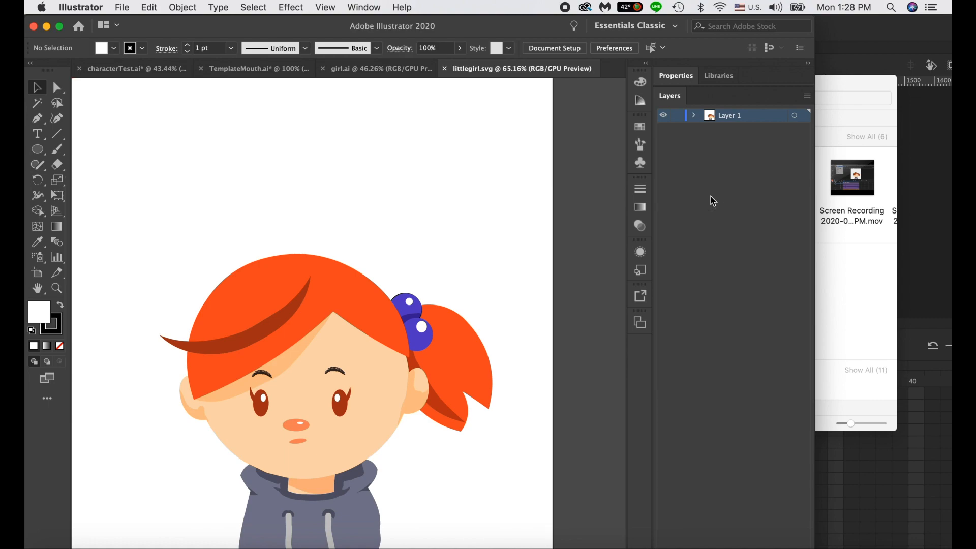
drag(813, 203, 948, 207)
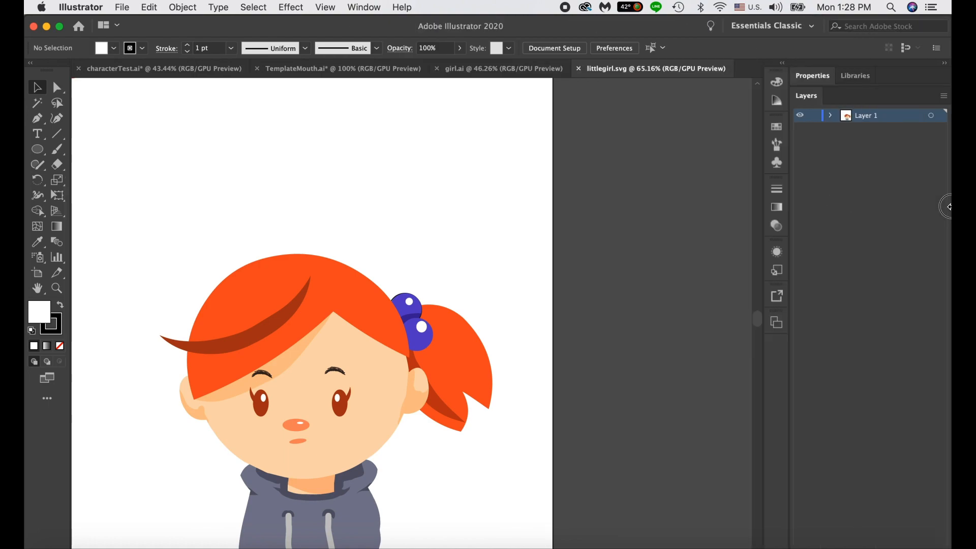
click(830, 115)
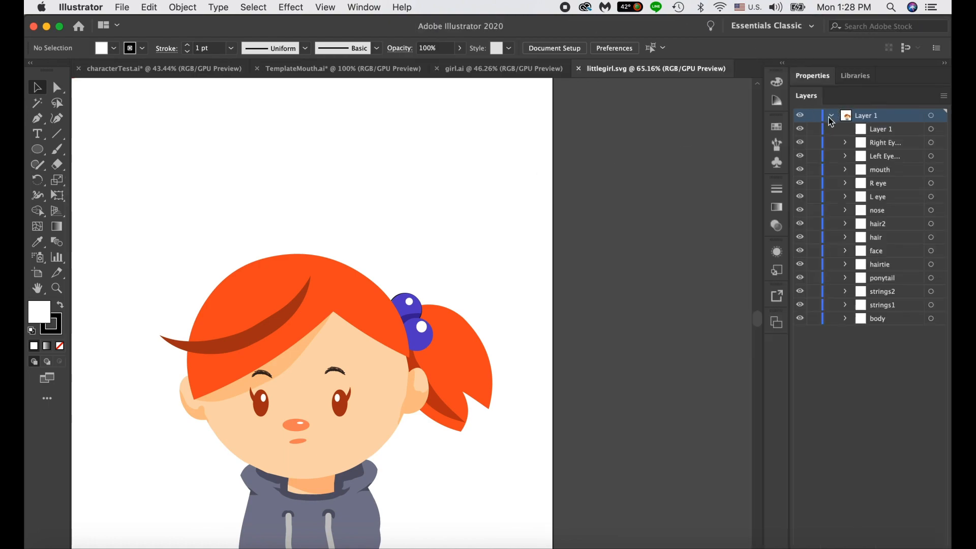
click(875, 130)
click(877, 143)
click(877, 156)
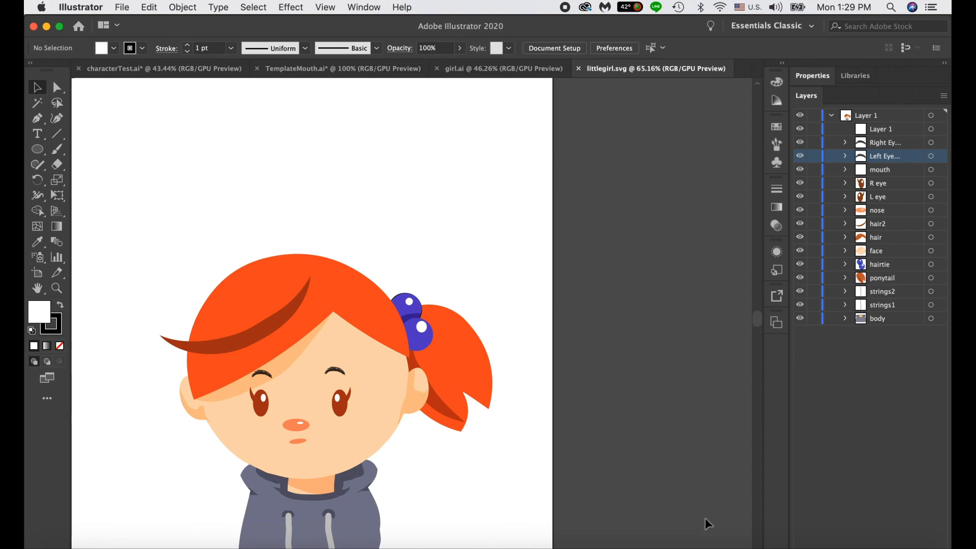
- Switch to Character Animator and open the girl puppet to examine its layer structure
click(698, 546)
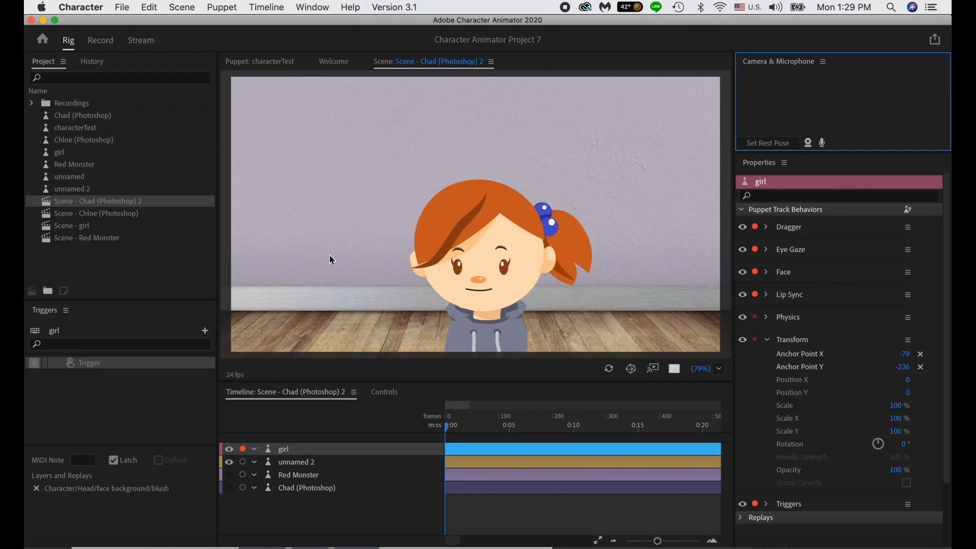
click(69, 153)
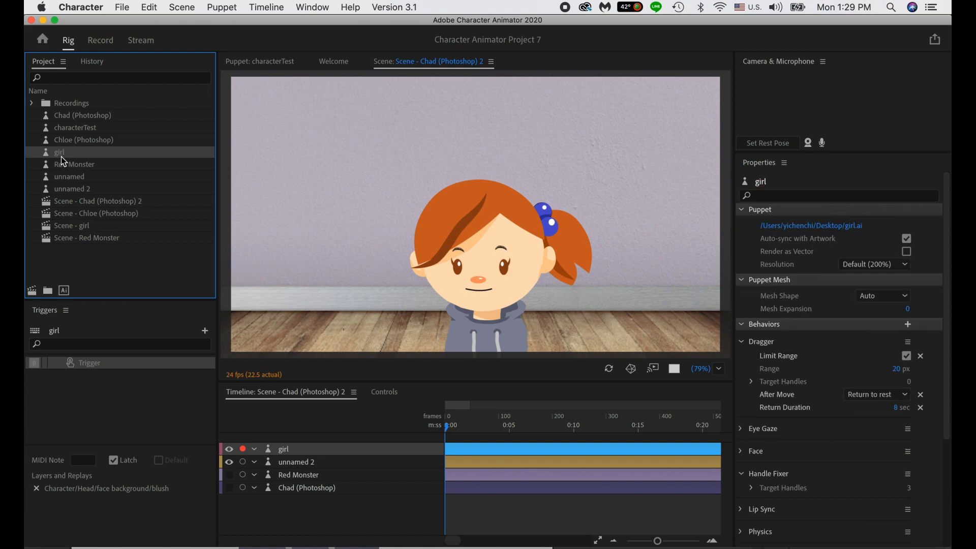
double_click(61, 155)
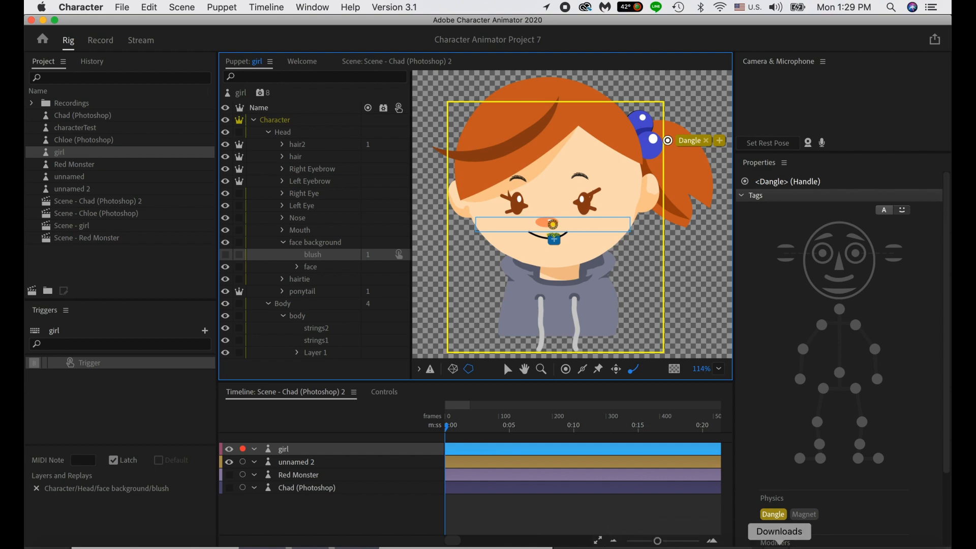
- Switch to Google Chrome and open the Project 2 Character animation folder in the Basecamp project
click(604, 542)
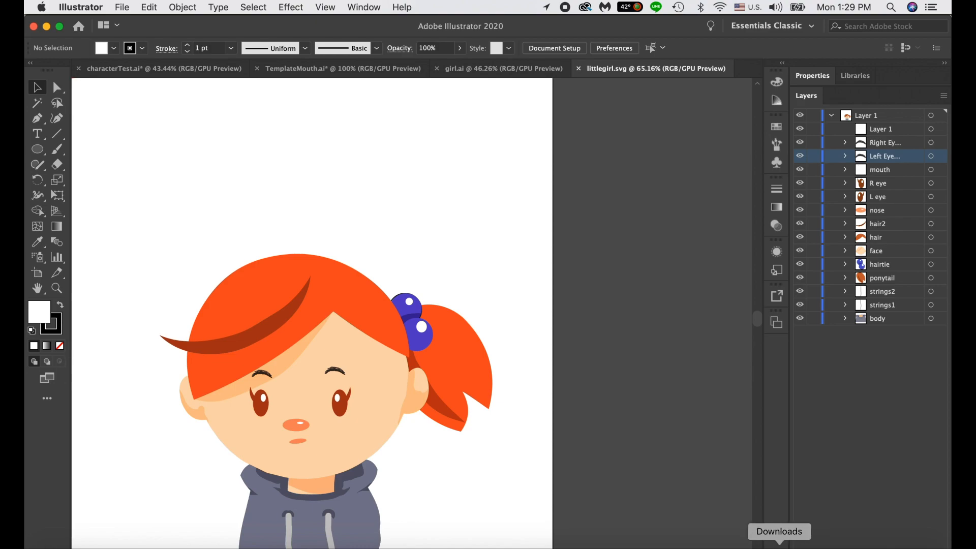
click(157, 542)
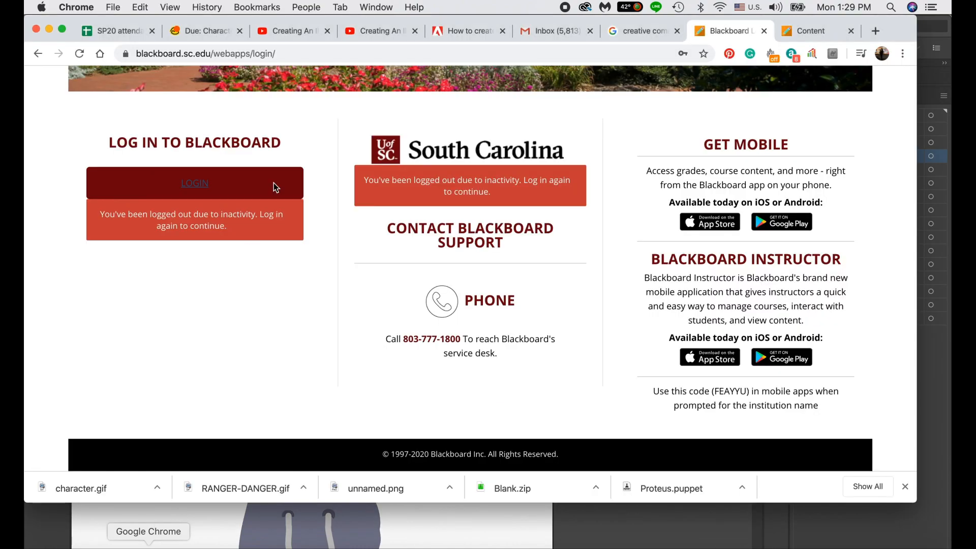
click(205, 32)
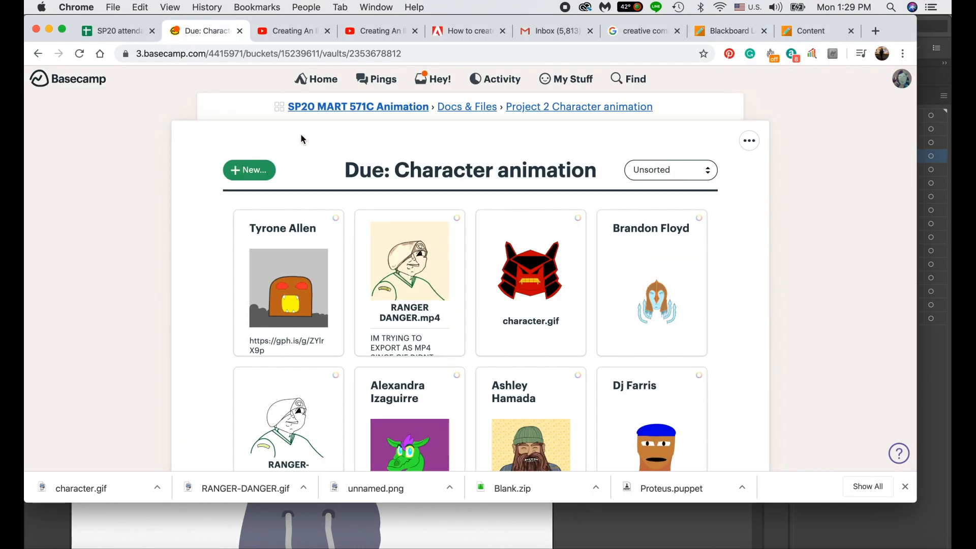
click(542, 108)
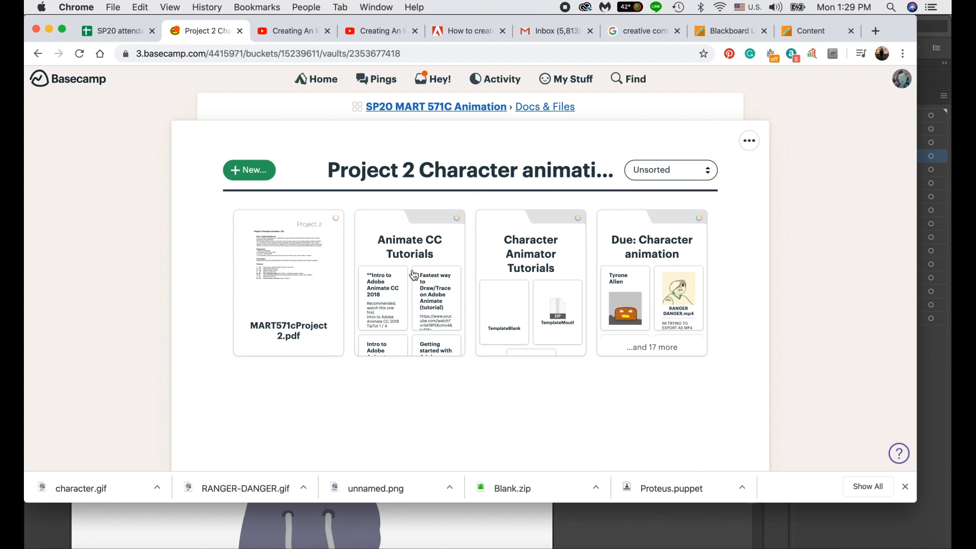
- Download TemplateBlank.ai from the Character Animator Tutorials folder and open it in Adobe Illustrator 2020
click(549, 275)
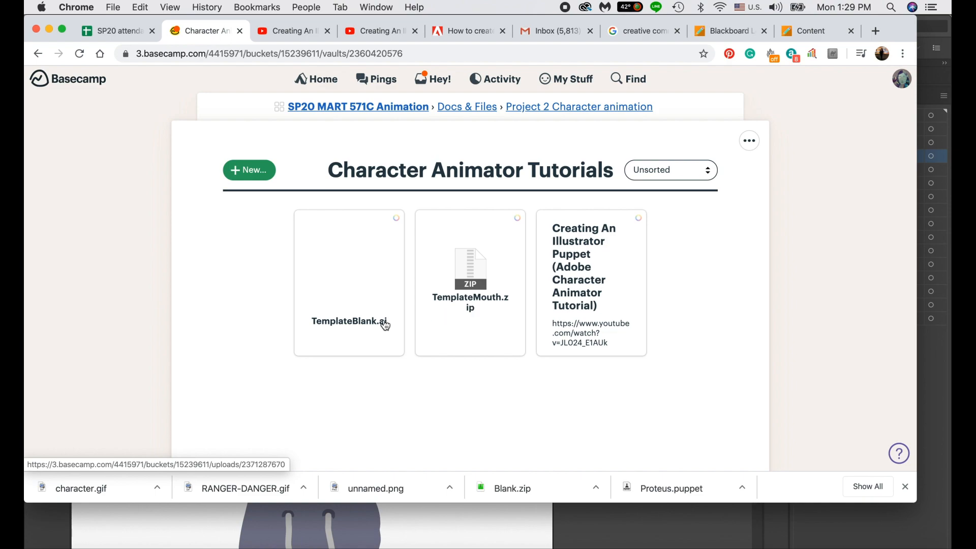
click(364, 325)
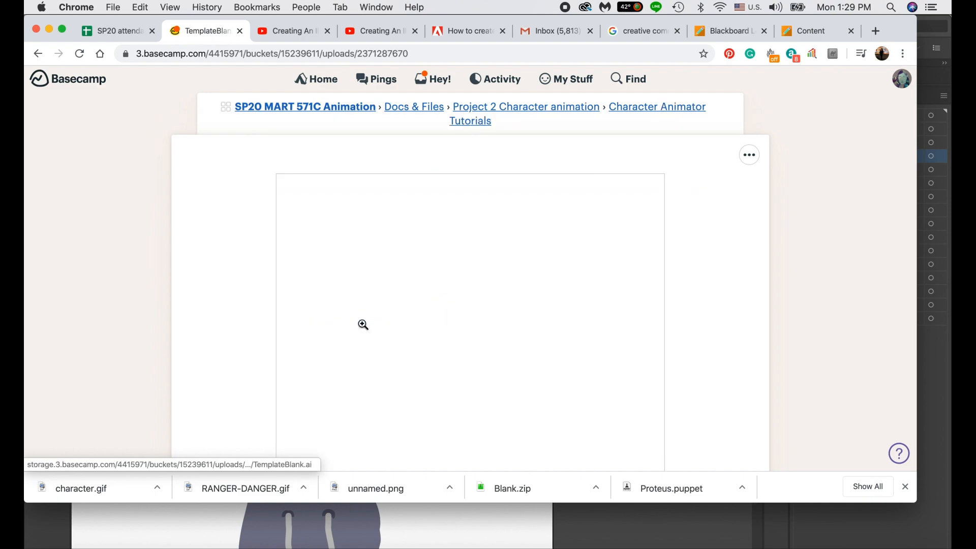
scroll(363, 325, down, 3)
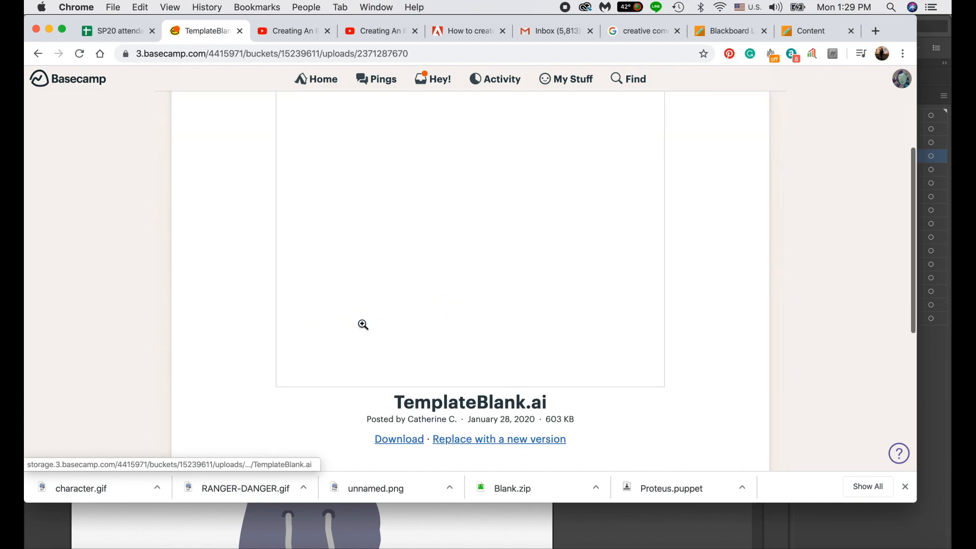
click(405, 428)
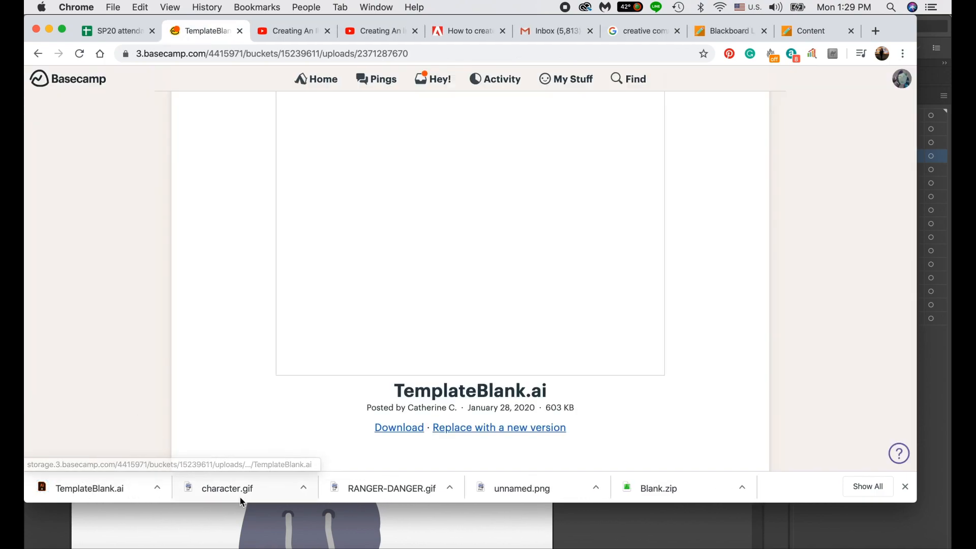
click(105, 492)
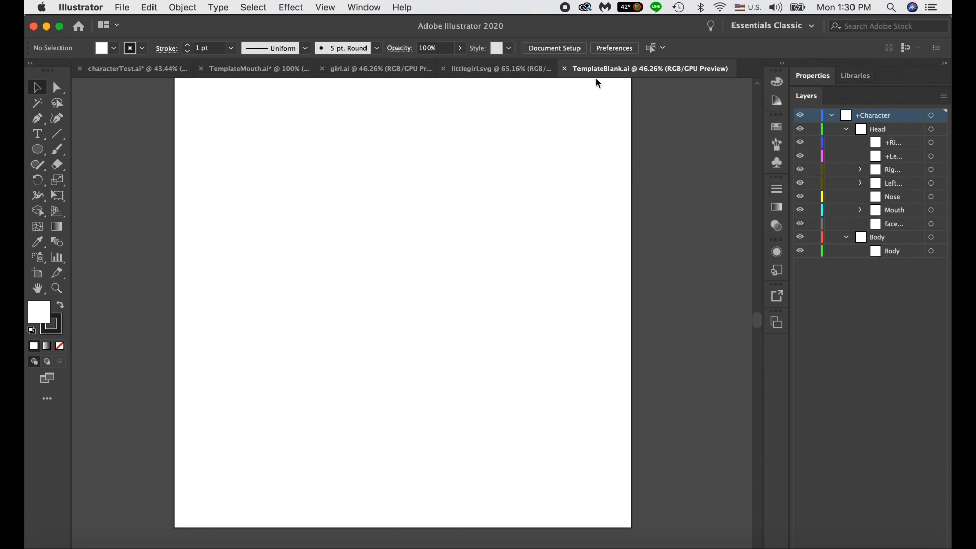
- Select all of the character artwork on Layer 1 in littlegirl.svg and copy it
click(511, 70)
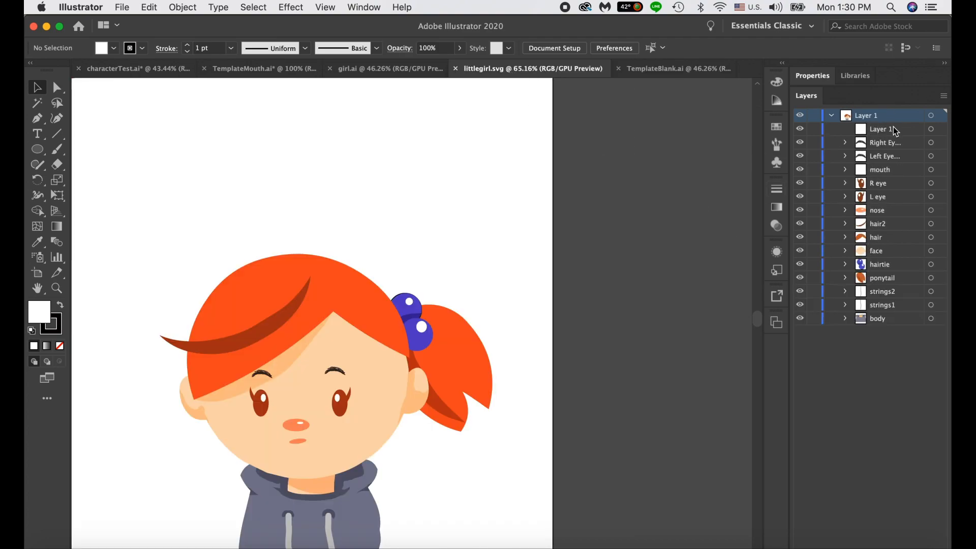
click(932, 117)
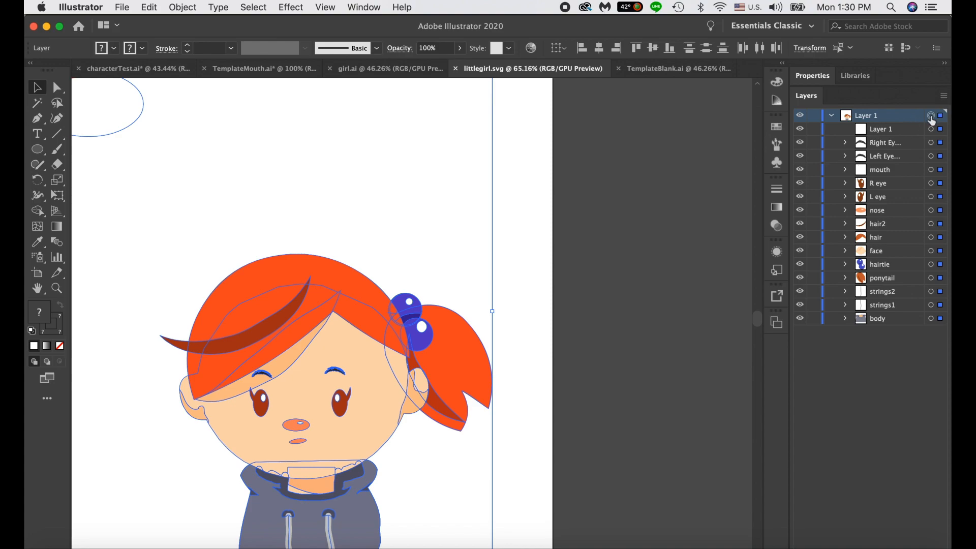
click(832, 117)
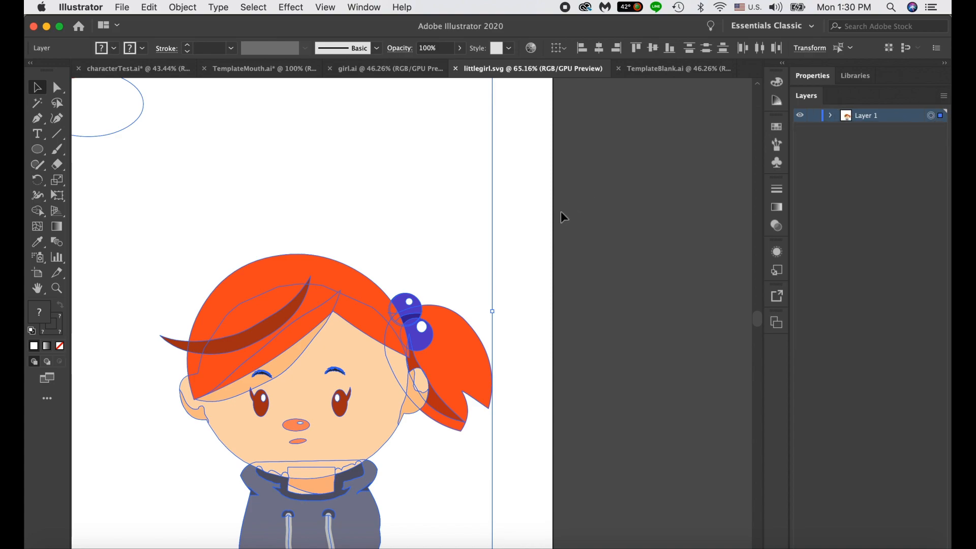
scroll(420, 322, down, 2)
scroll(420, 324, down, 2)
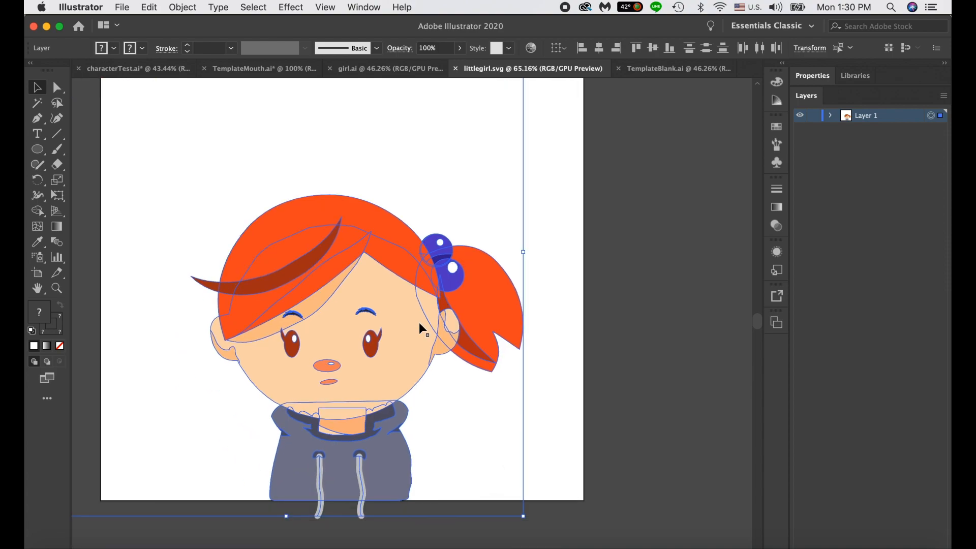
key(super+a)
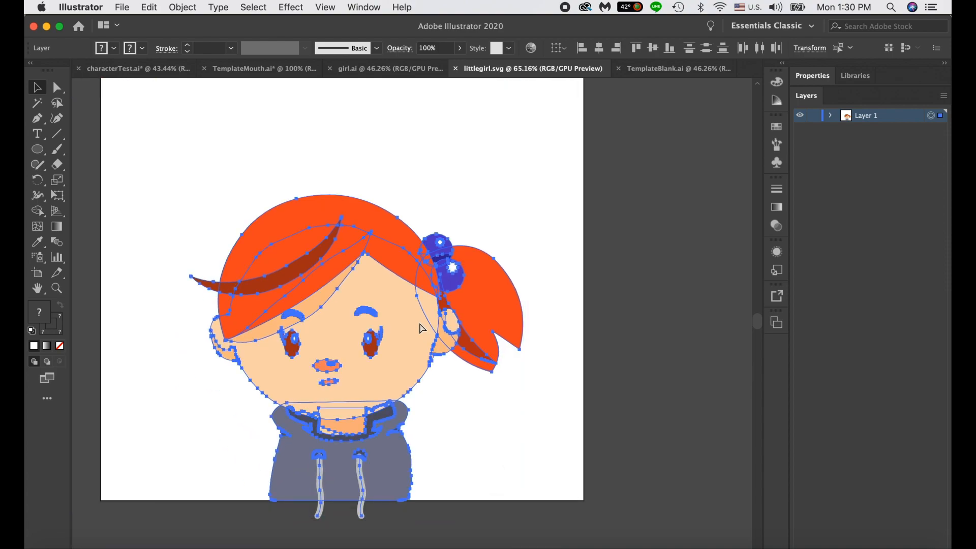
click(421, 328)
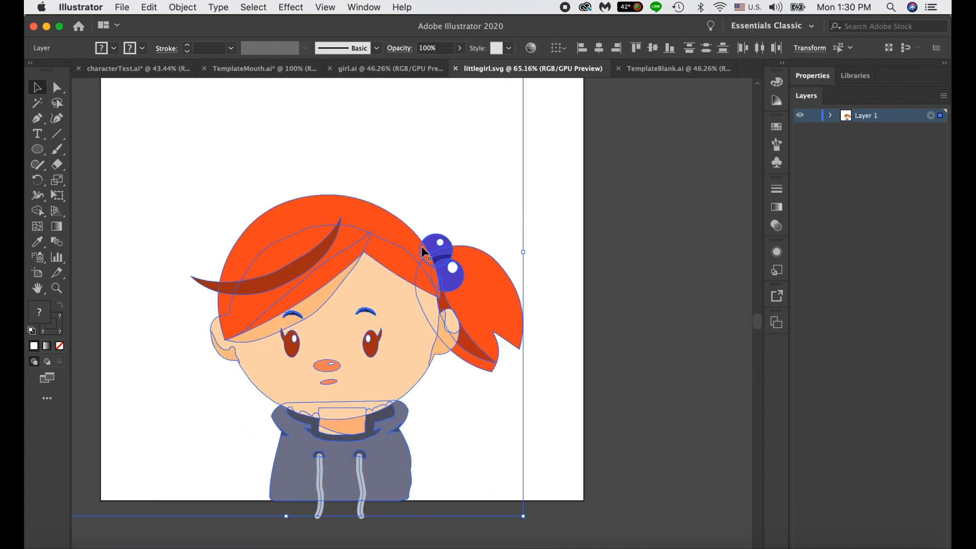
right_click(344, 243)
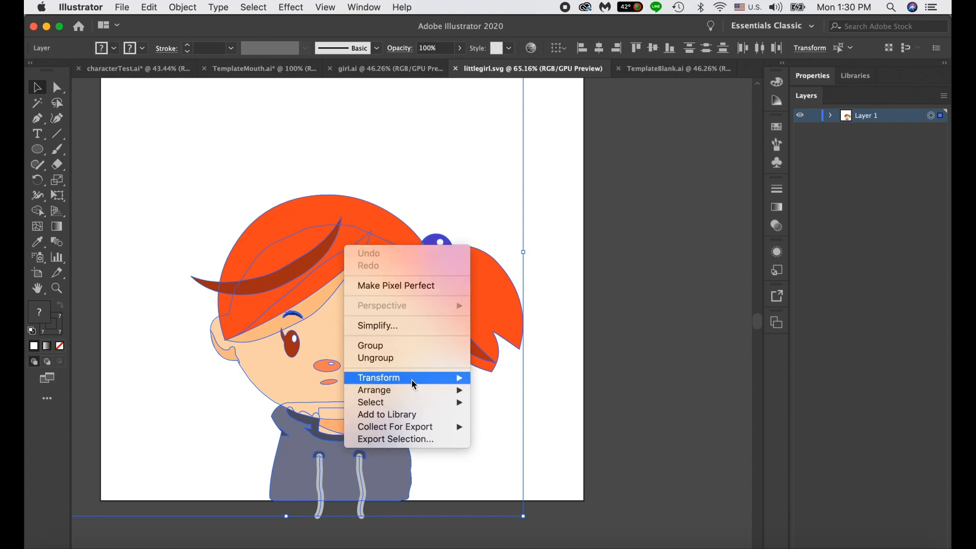
click(596, 297)
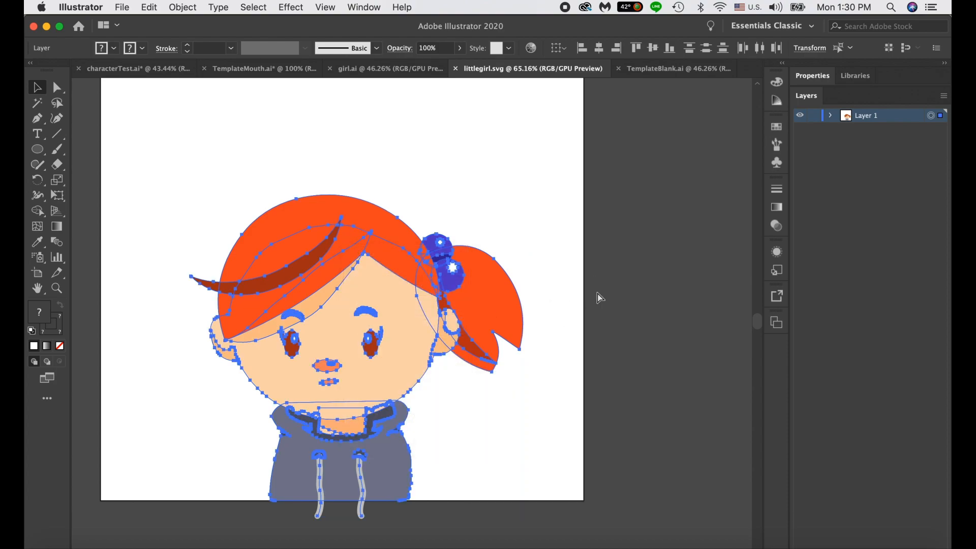
- Add a new top-level layer above +Character in TemplateBlank.ai and target it
click(681, 69)
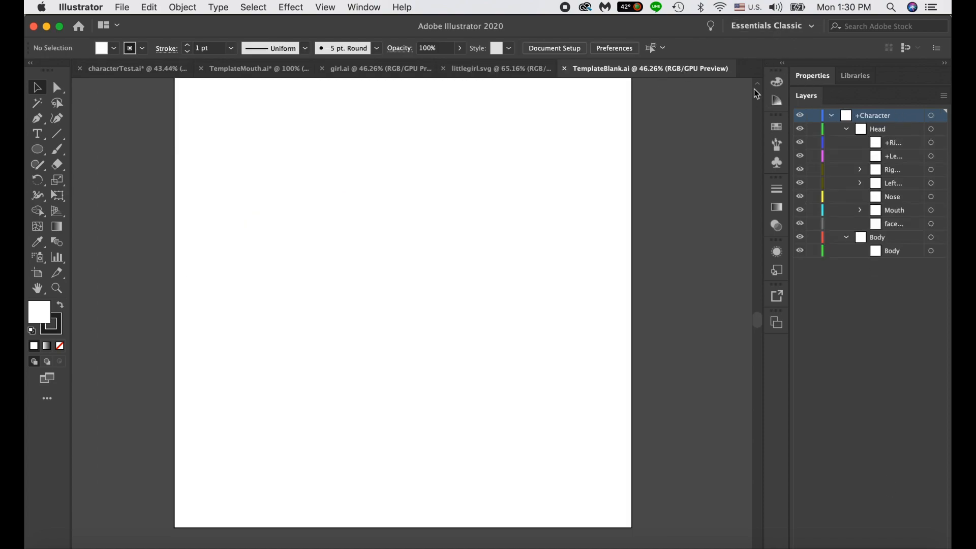
mouse_move(674, 22)
mouse_down()
mouse_move(674, 110)
mouse_move(674, 23)
mouse_up()
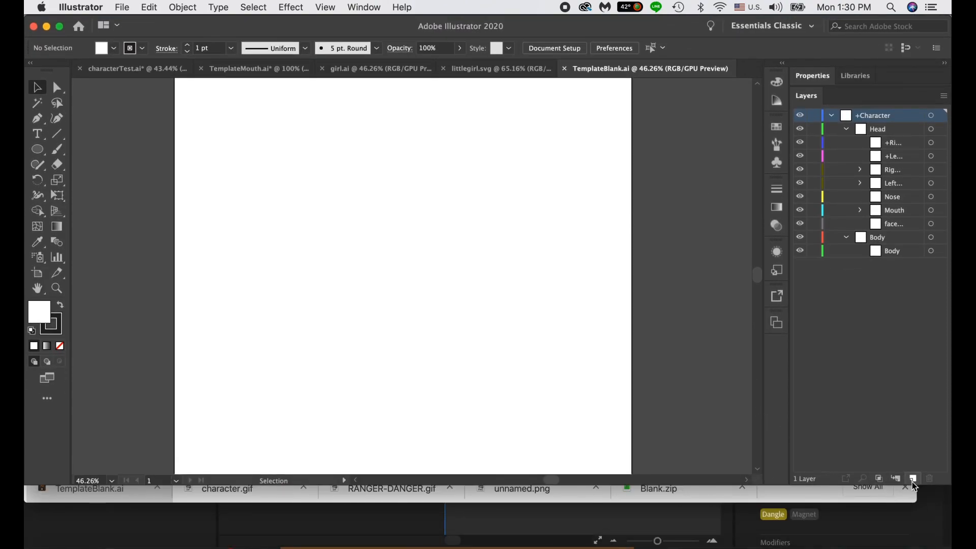
click(913, 481)
click(932, 116)
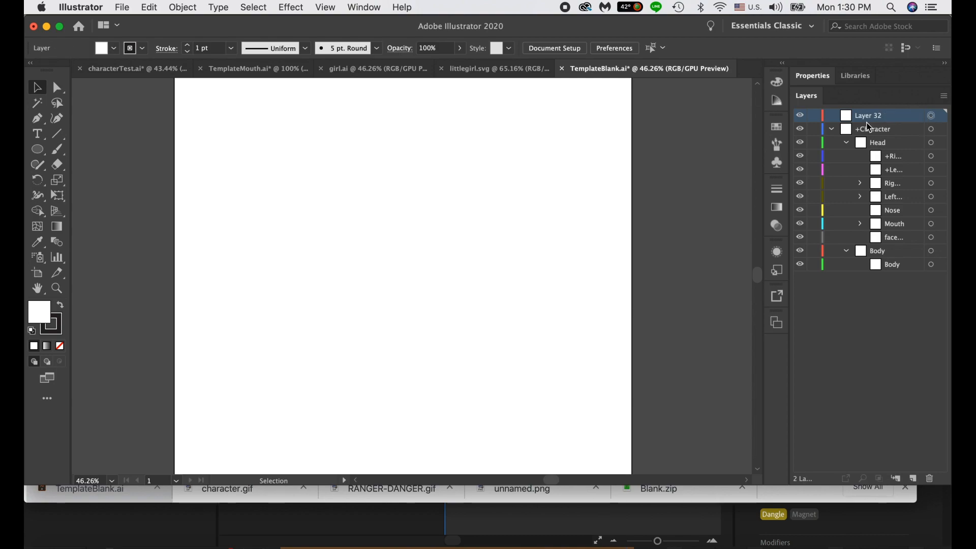
- Paste the copied character into the new layer and move it toward the middle of the artboard
key(super+v)
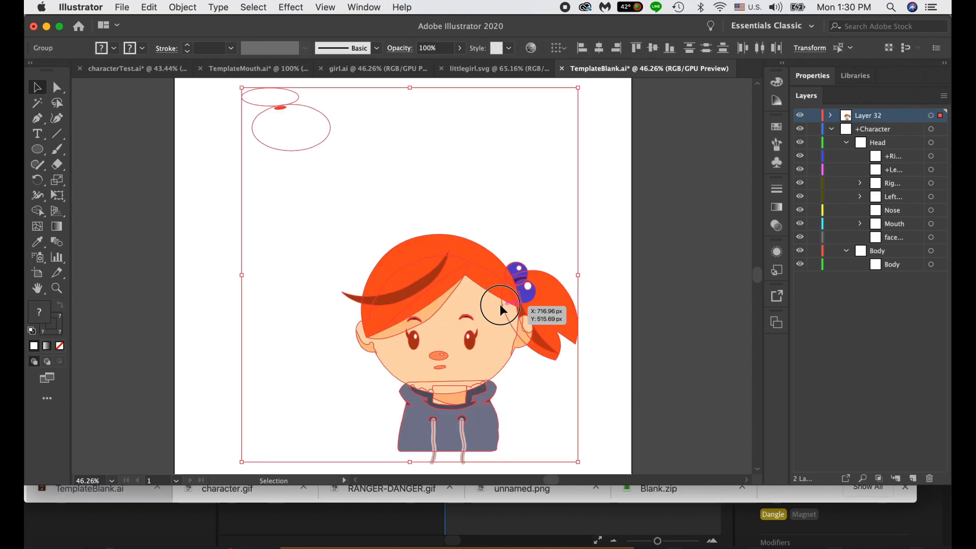
drag(501, 310, 457, 300)
click(527, 248)
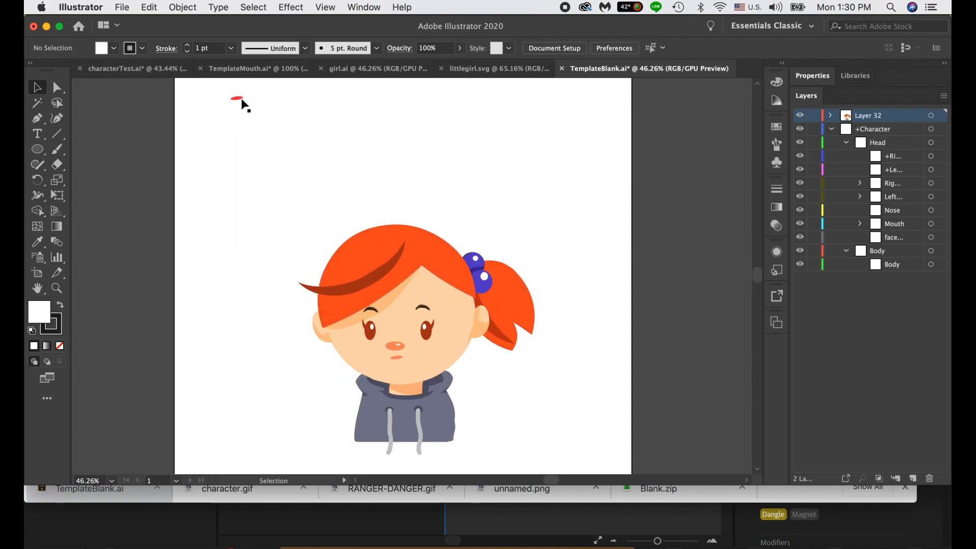
- Select the stray mouth group, switch to Adobe Animate and examine the mouth symbol's timeline up to frame 14
click(249, 125)
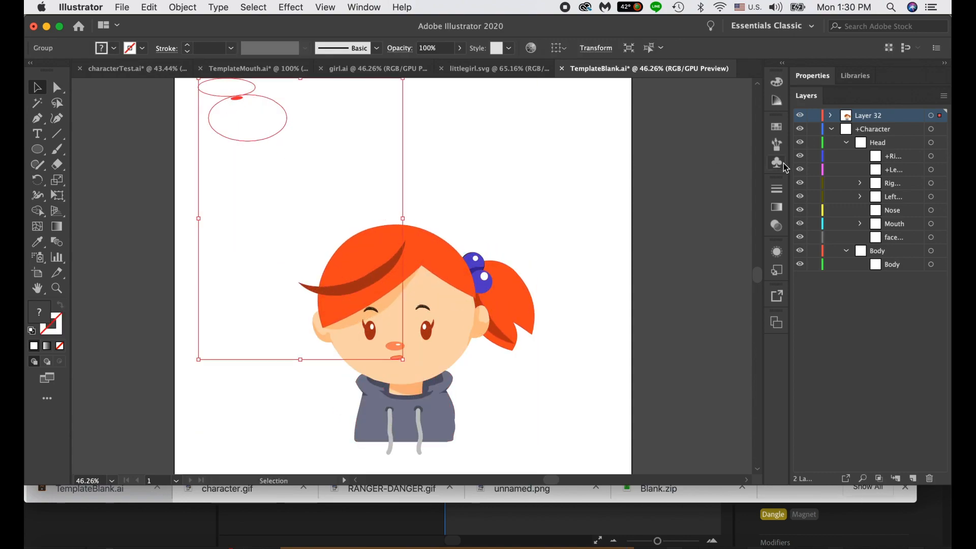
click(675, 545)
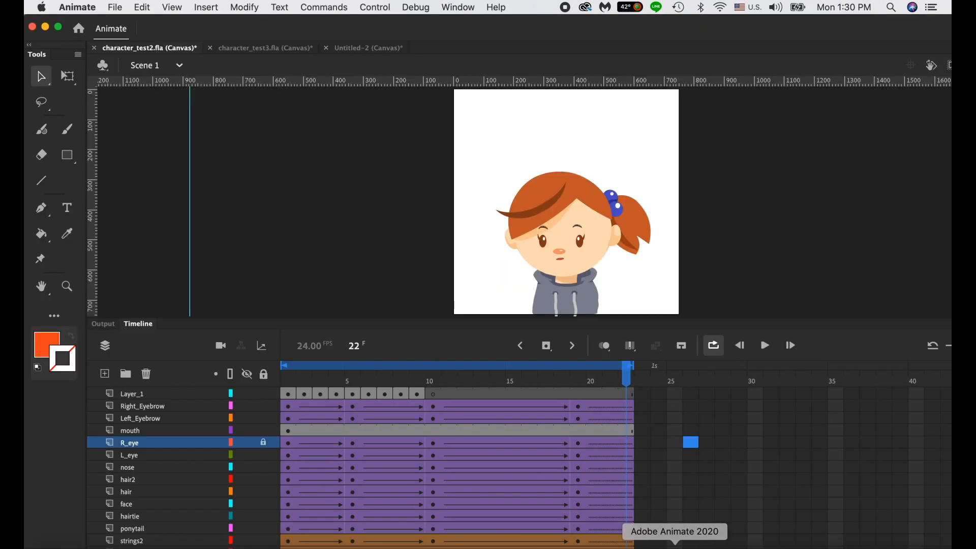
click(306, 445)
click(289, 432)
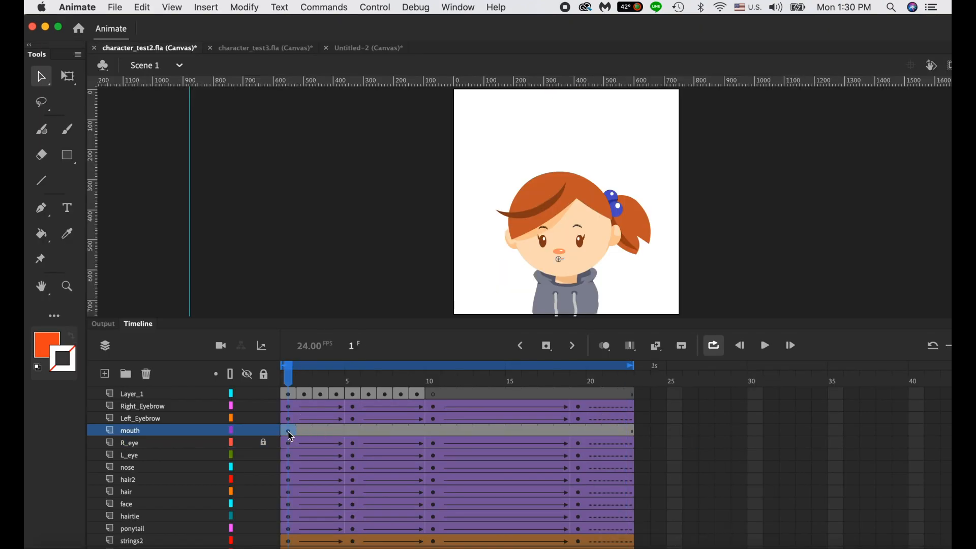
double_click(560, 258)
drag(343, 377, 504, 381)
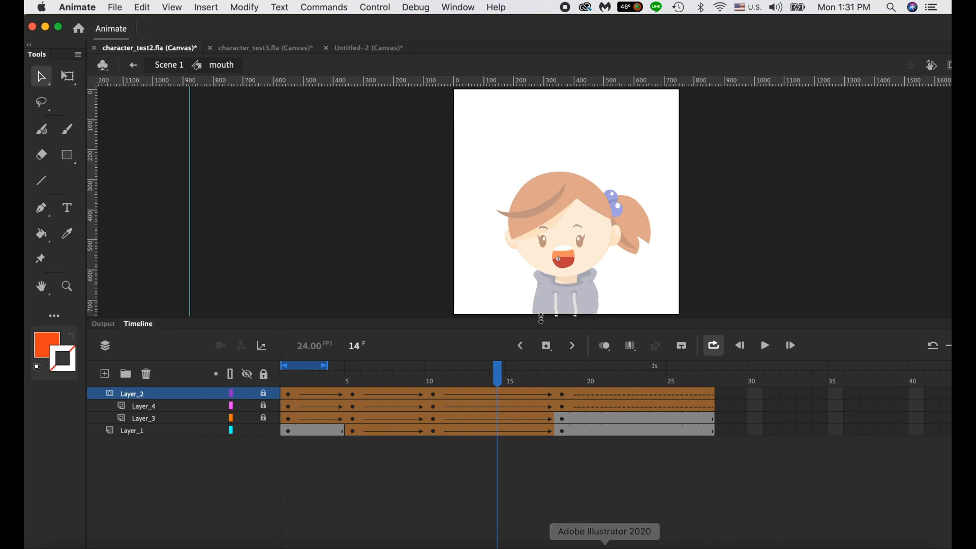
- Switch back to Illustrator and expand Layer 32 and its mouth group to examine the mouth's sublayers
click(605, 542)
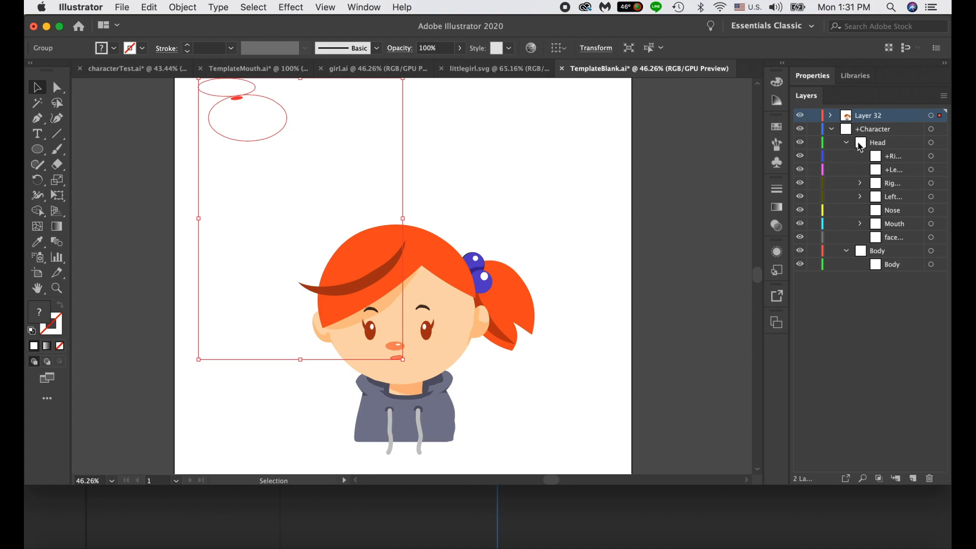
click(860, 224)
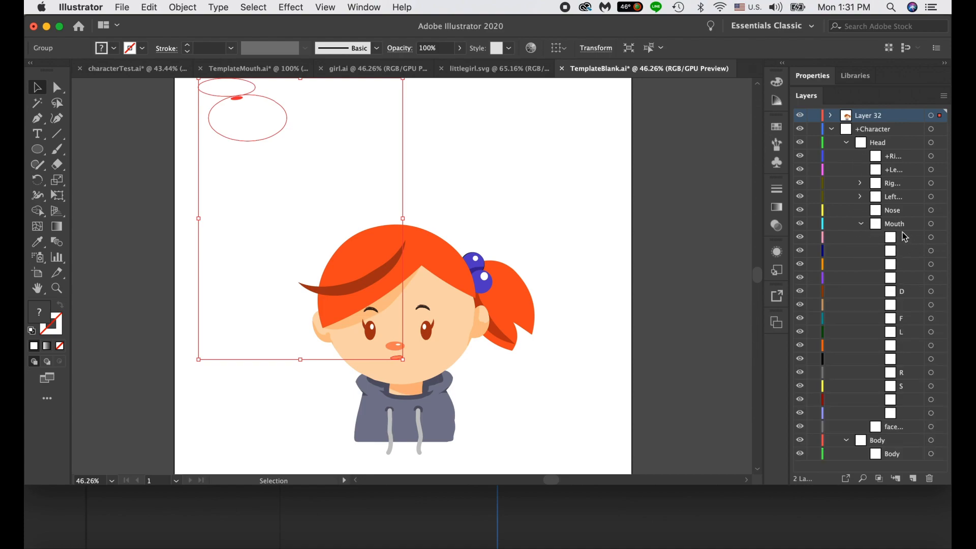
click(861, 225)
click(834, 115)
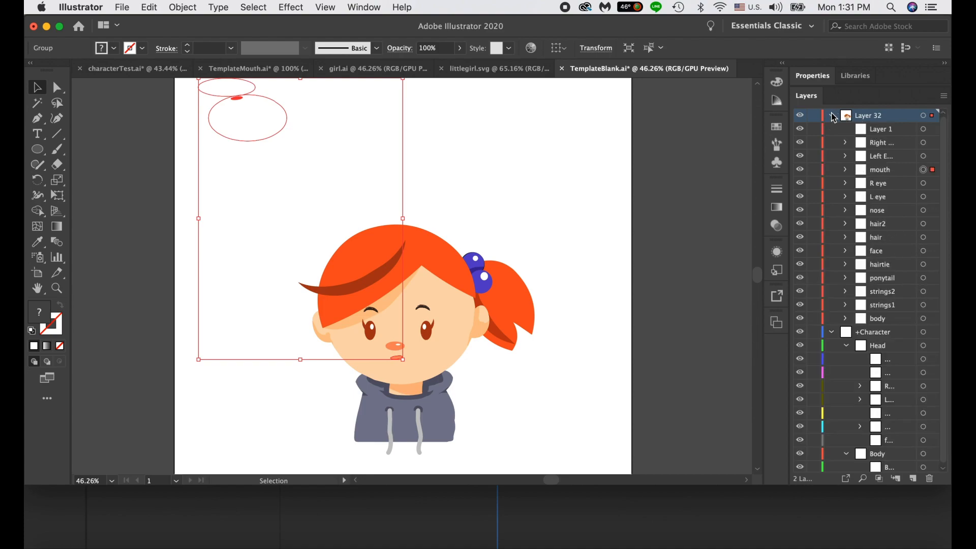
click(846, 170)
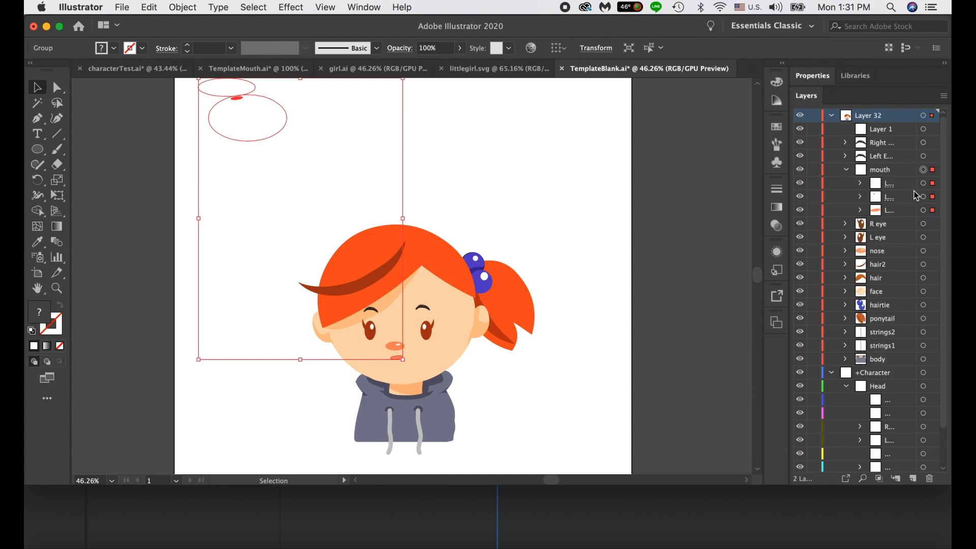
- Delete the two stray ellipse sublayers from the mouth group, keeping only the closed mouth shape on the face
click(923, 184)
click(923, 210)
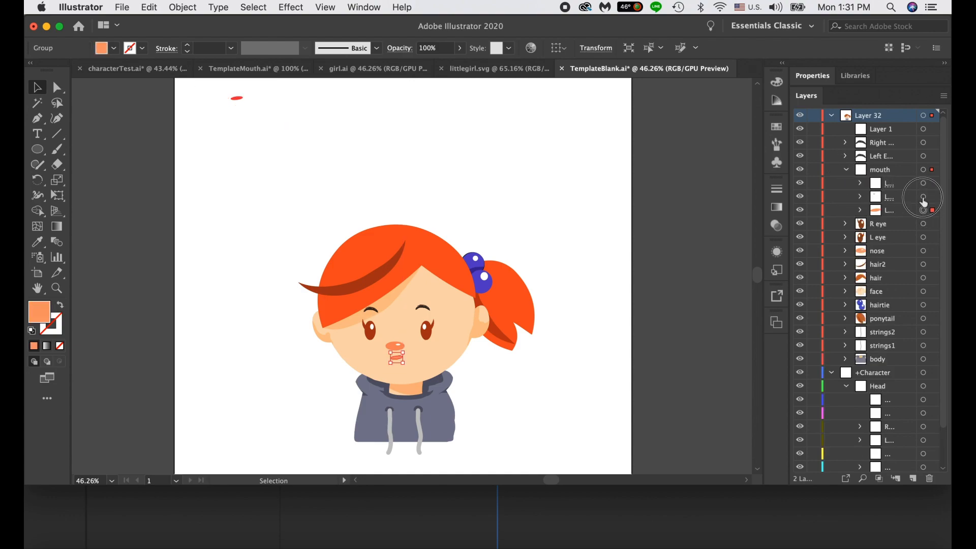
click(924, 198)
click(923, 184)
key(Delete)
click(924, 183)
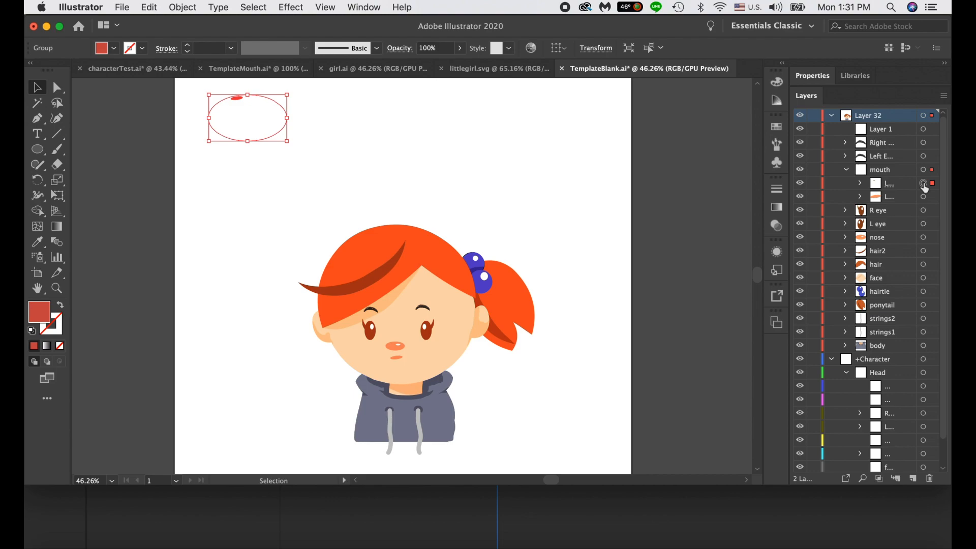
key(Delete)
click(887, 170)
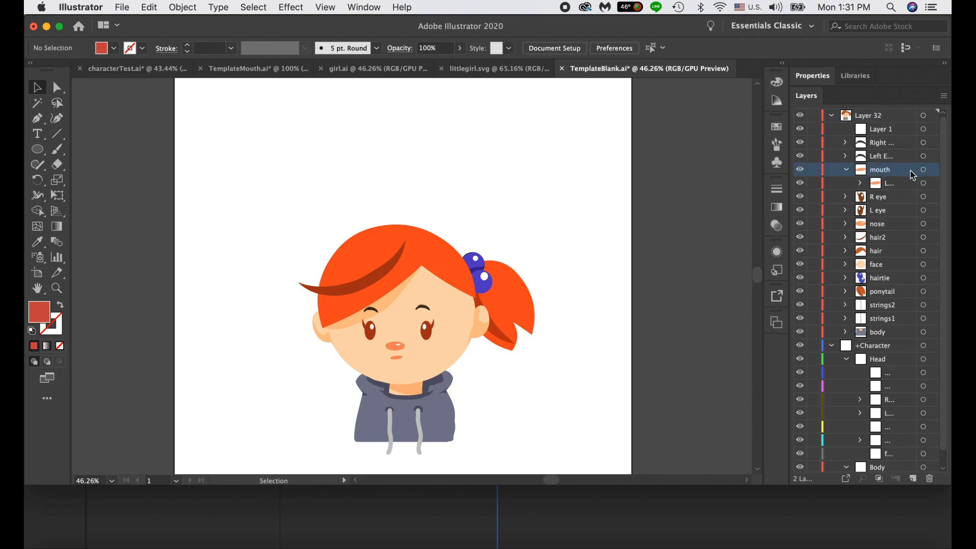
click(923, 169)
click(471, 369)
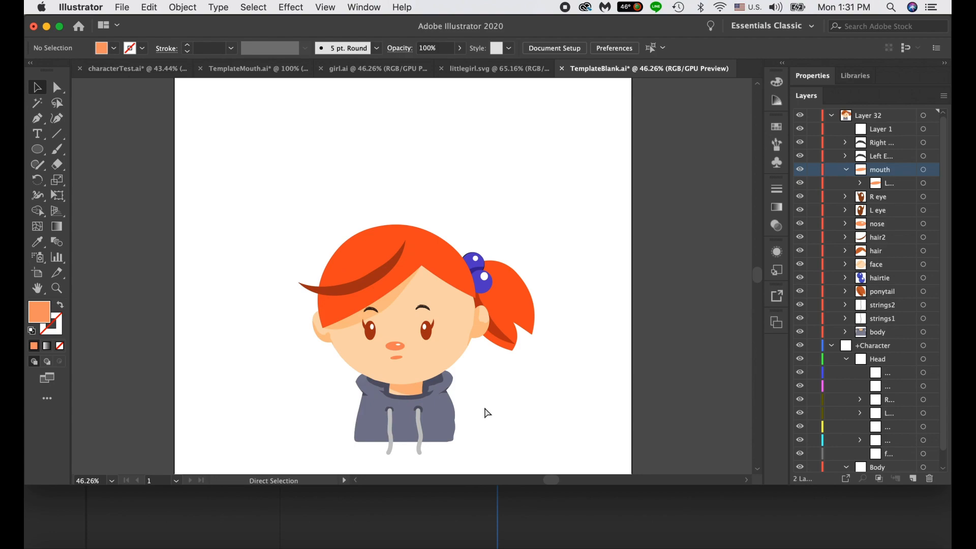
- Enlarge the whole character and reposition it so the hoodie meets the artboard's lower edge
key(super+minus)
click(462, 360)
drag(461, 360, 542, 471)
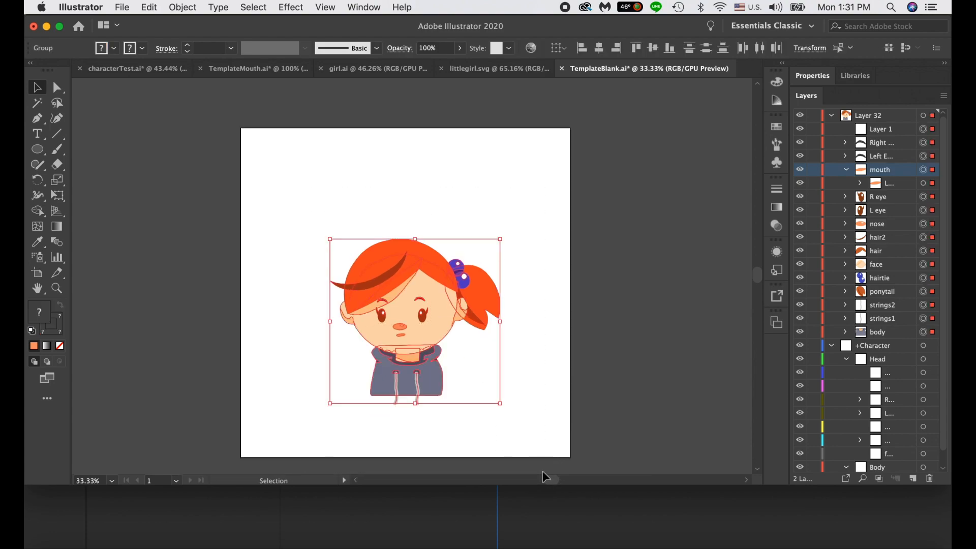
drag(501, 238, 583, 160)
drag(478, 303, 455, 335)
drag(507, 308, 500, 306)
click(611, 266)
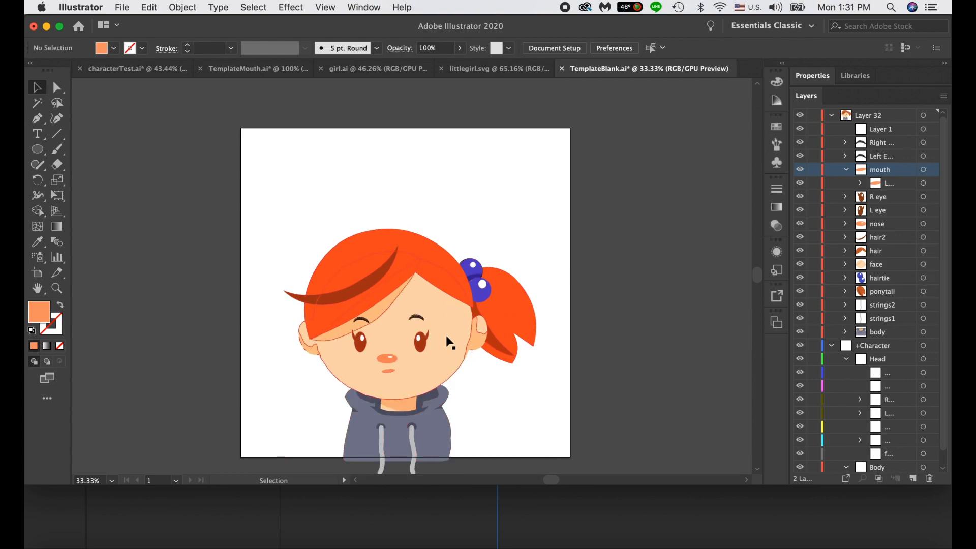
- Expand Layer 32's sublayers and widen the layer list until the full names in Layer 32 and +Character are readable
click(832, 115)
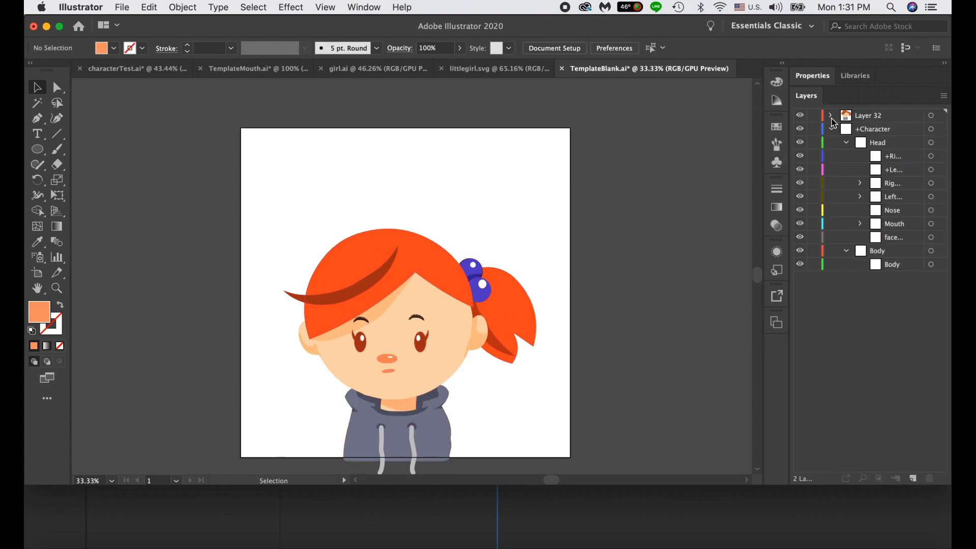
click(931, 115)
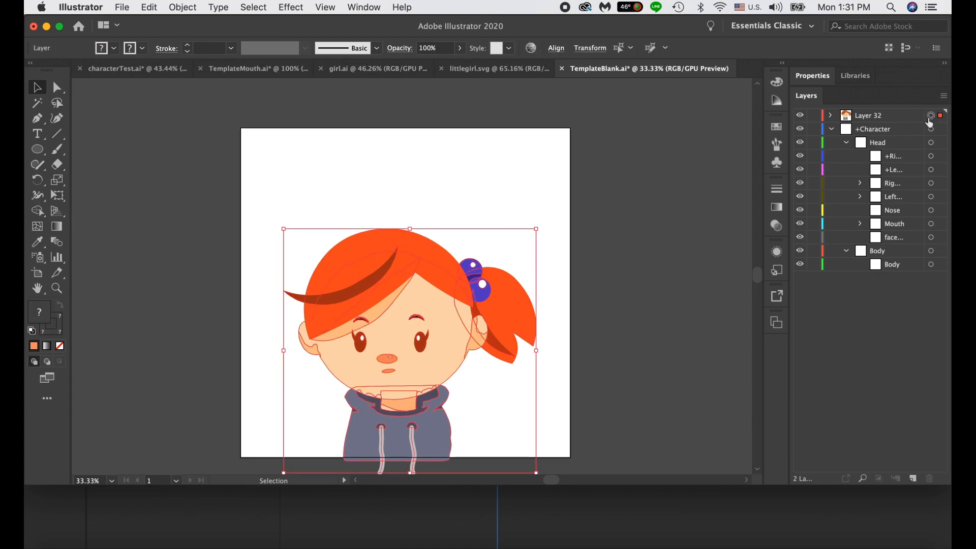
click(897, 158)
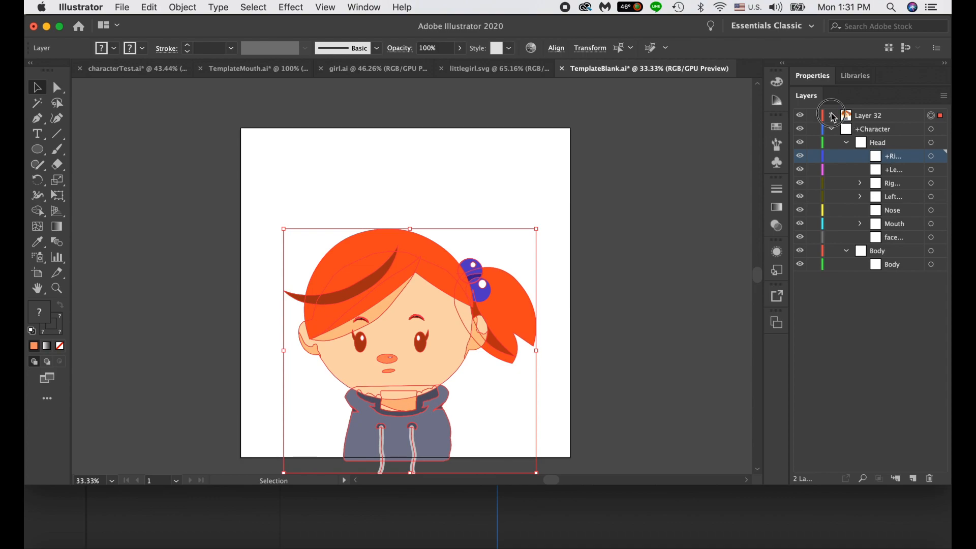
click(831, 116)
scroll(898, 146, down, 1)
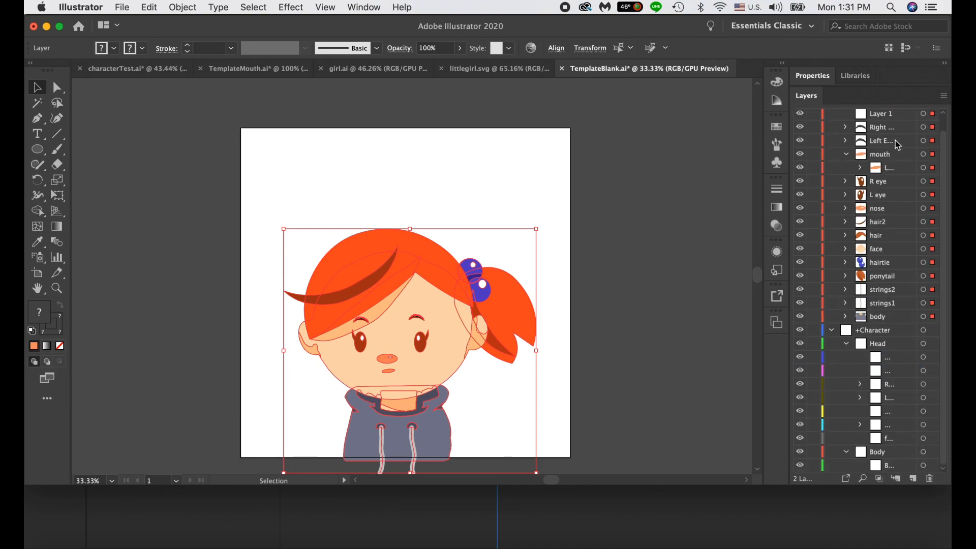
click(879, 131)
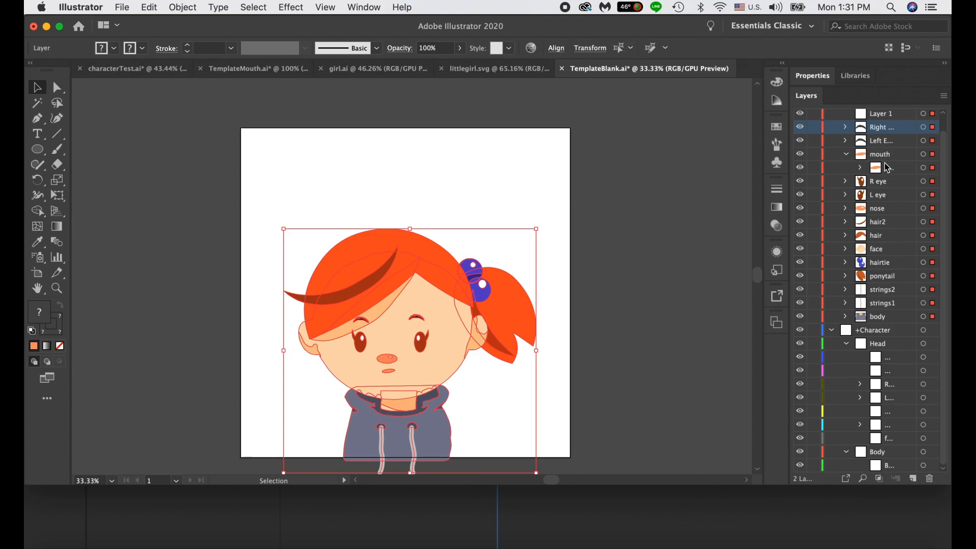
mouse_move(880, 128)
mouse_down()
mouse_move(890, 379)
mouse_move(911, 186)
mouse_move(894, 132)
mouse_up()
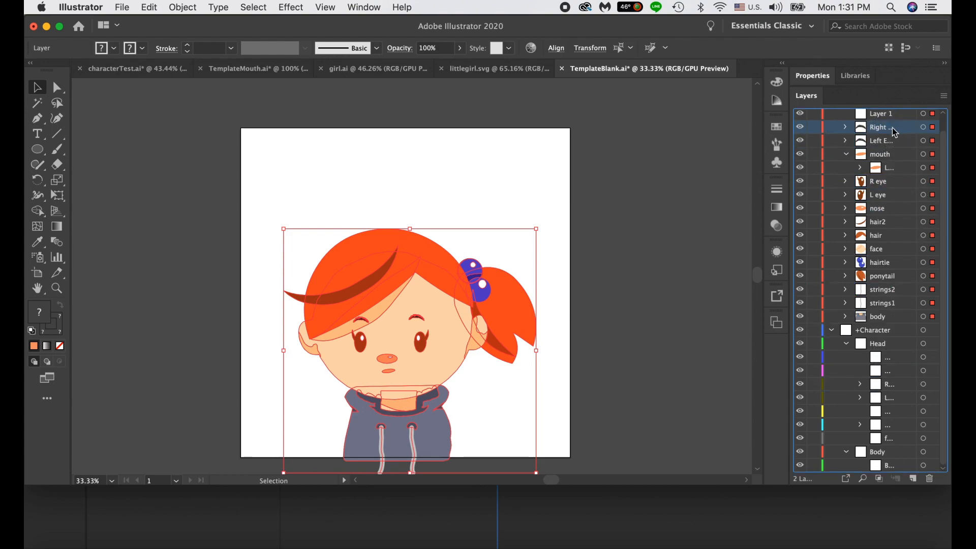
drag(757, 246, 705, 247)
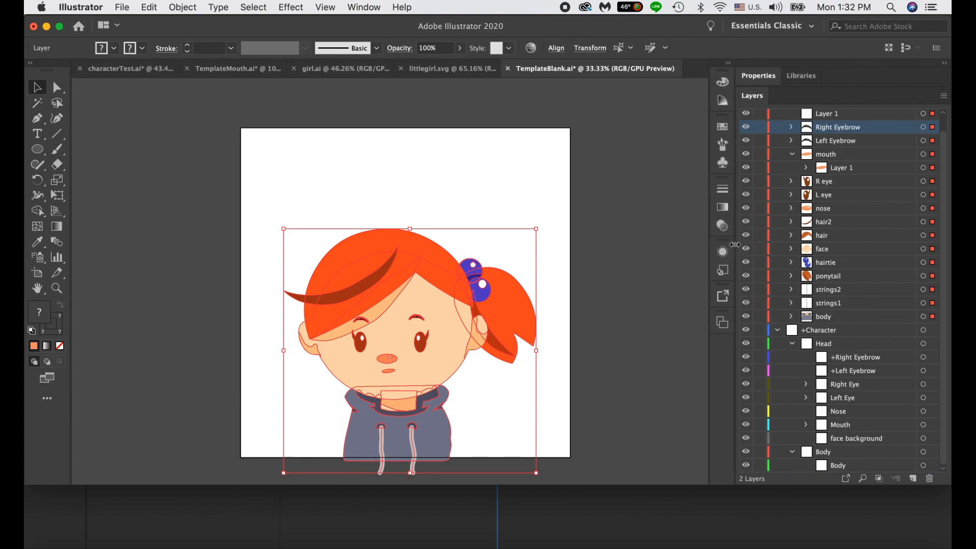
- Move the Right Eyebrow and Left Eyebrow artwork from Layer 32 into the template's +Right Eyebrow and +Left Eyebrow layers
click(862, 359)
click(842, 131)
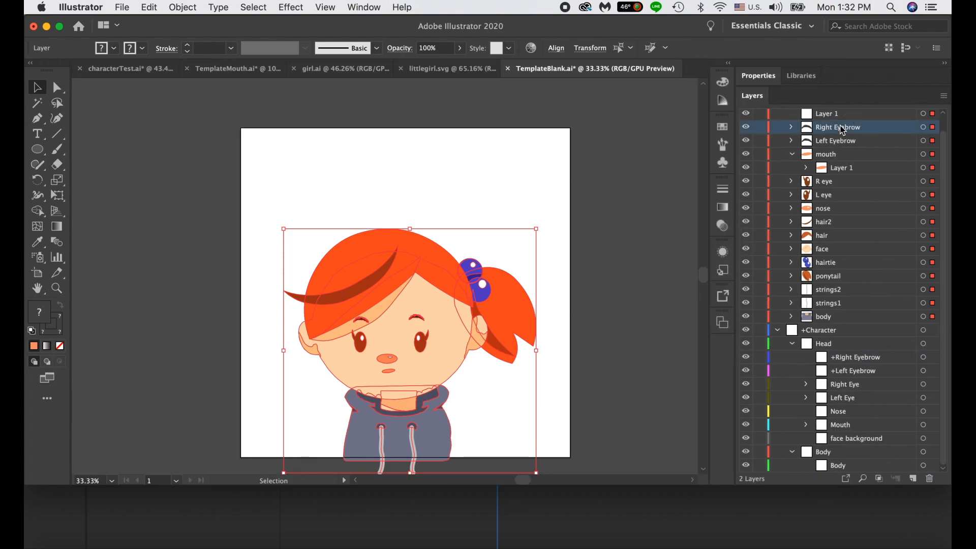
click(923, 127)
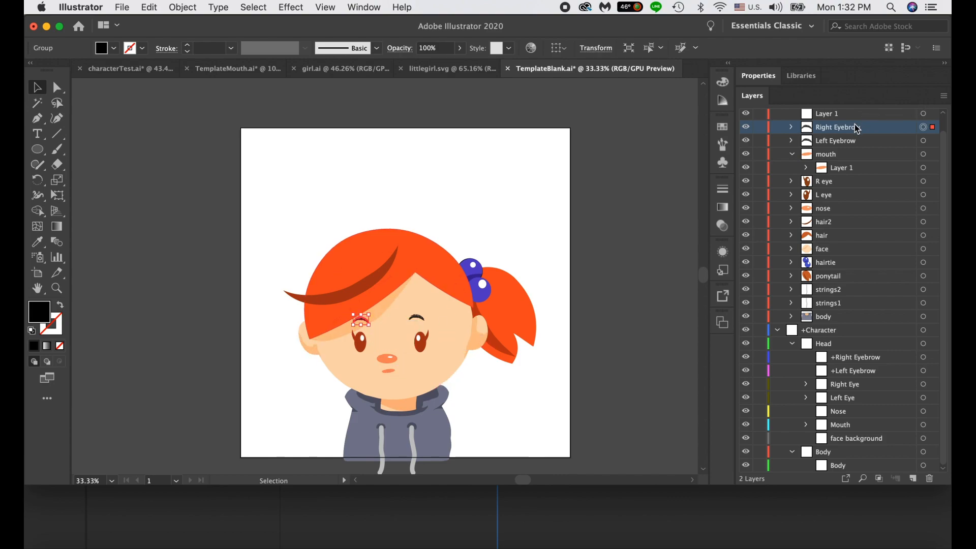
drag(856, 130, 865, 355)
click(847, 142)
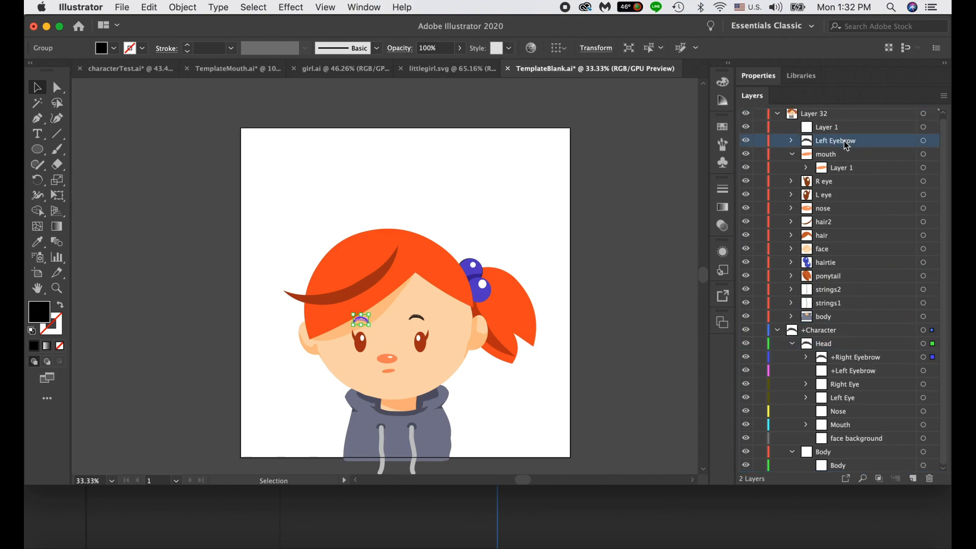
drag(847, 146, 852, 371)
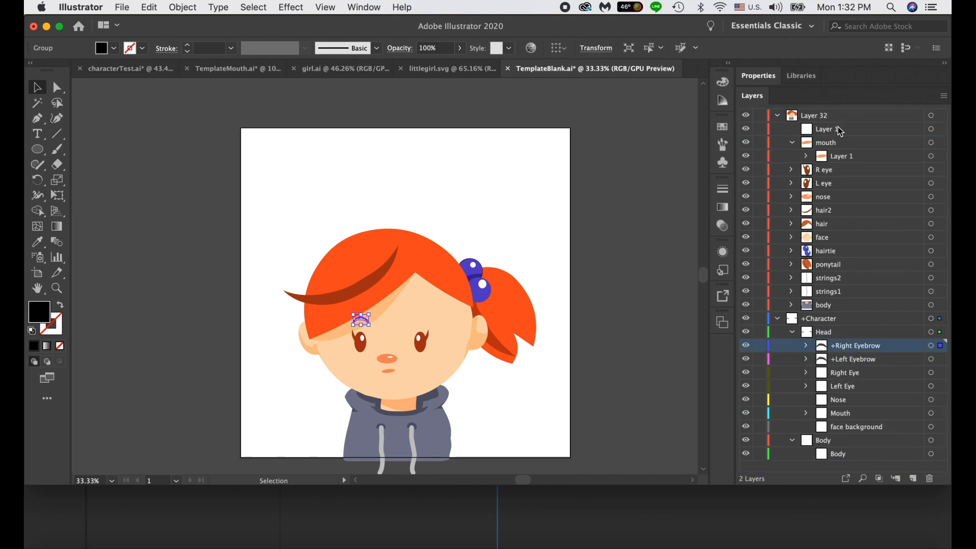
- Move the mouth, R eye, L eye and nose artwork into the Head's matching Mouth, Right Eye, Left Eye and Nose layers
drag(826, 148, 845, 412)
drag(830, 147, 830, 347)
drag(823, 143, 853, 346)
drag(816, 151, 859, 346)
- Move the face artwork from Layer 32 into the Head's face background layer
click(834, 146)
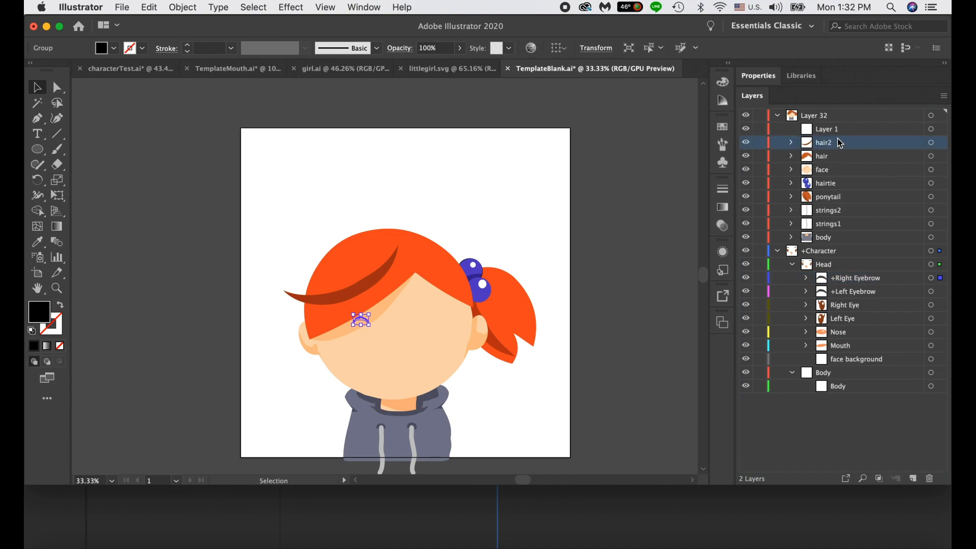
click(826, 172)
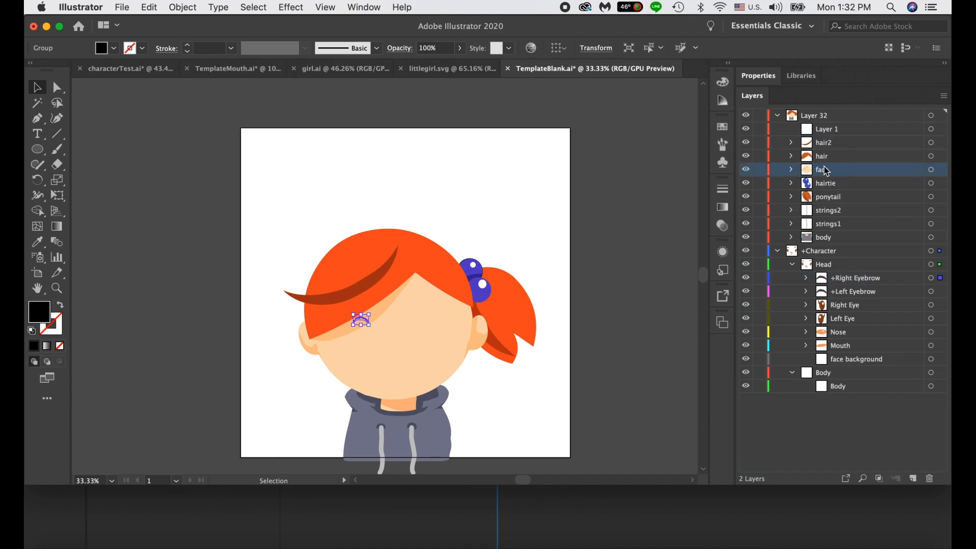
drag(826, 172, 854, 361)
- Identify the two hoodie strings and the body artwork, then move the body artwork into the template's Body group
click(829, 202)
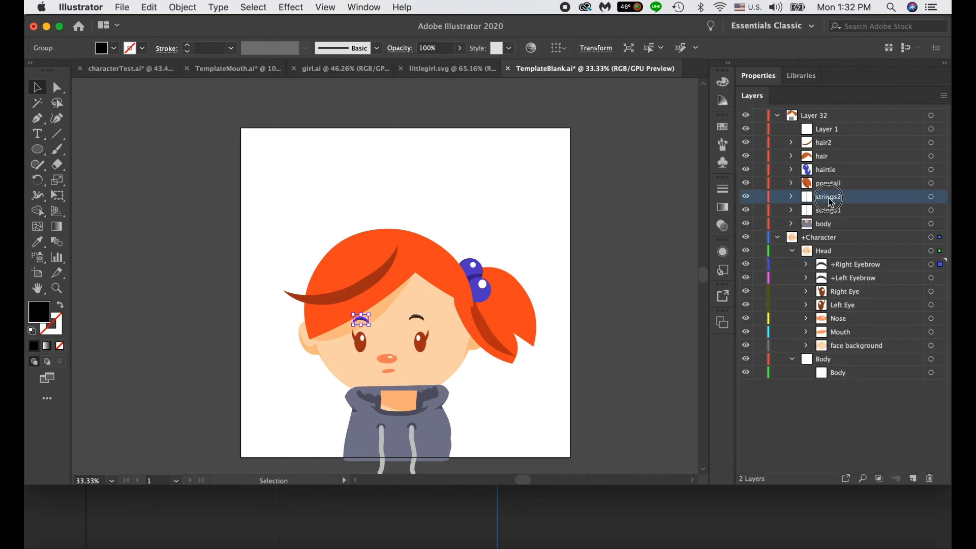
click(828, 210)
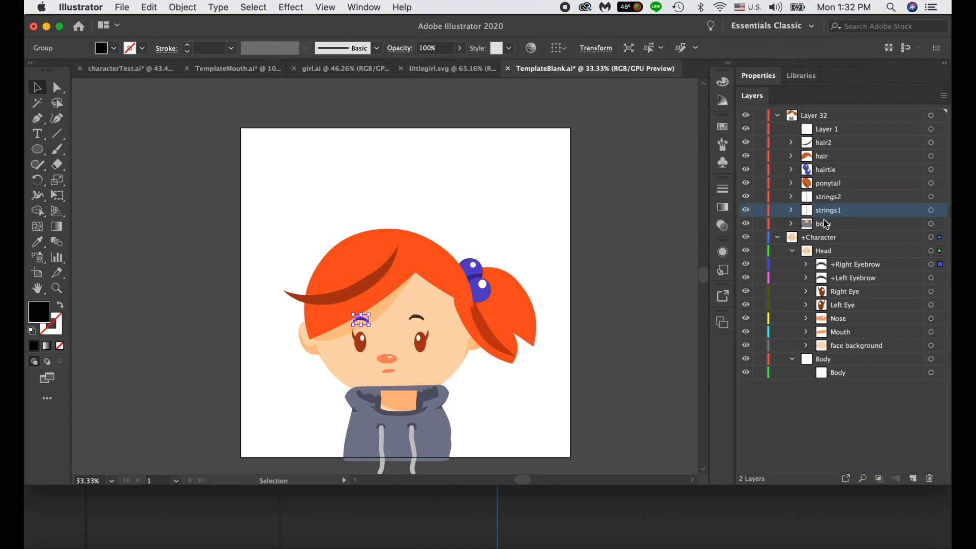
click(826, 228)
click(932, 197)
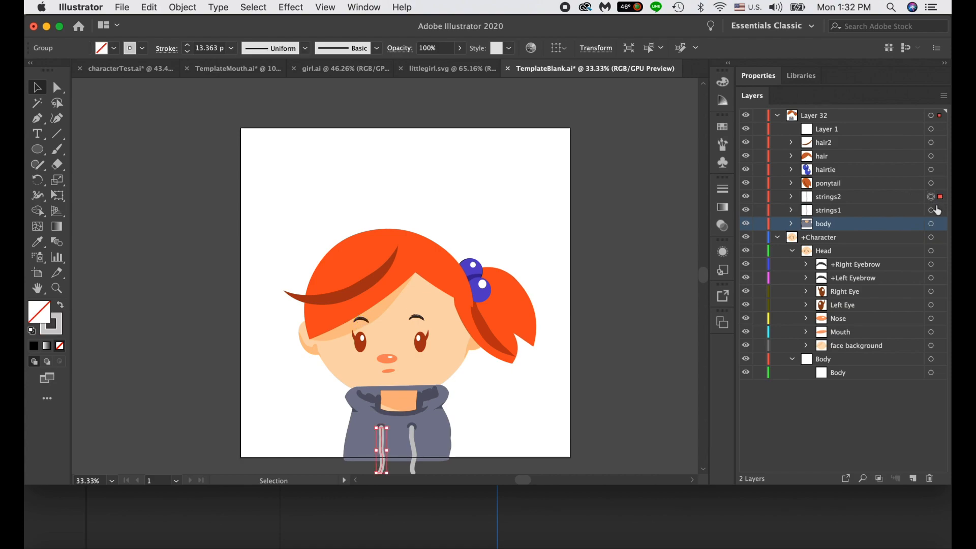
click(931, 210)
click(930, 224)
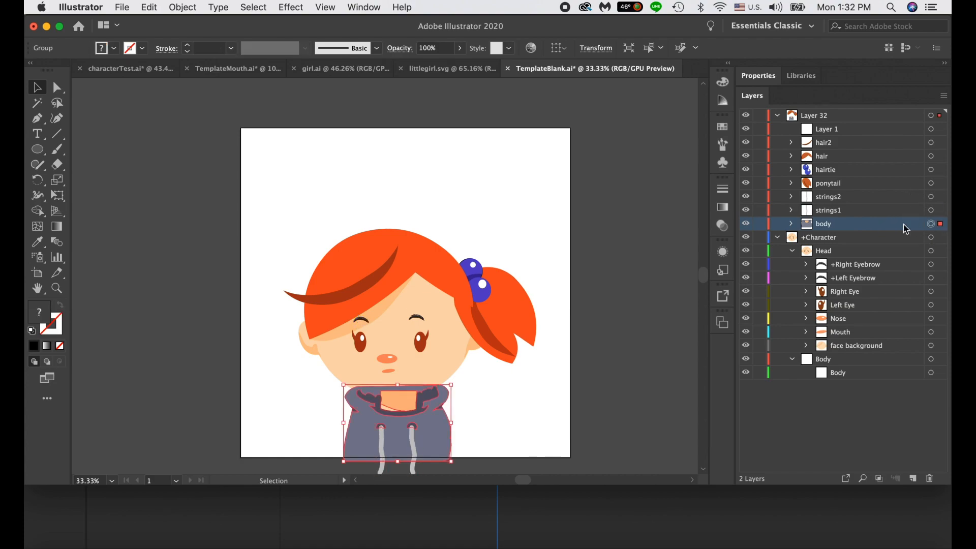
drag(856, 228, 840, 362)
- Move strings2 and strings1 together into the Body group above the body artwork, and clear the selection
click(847, 203)
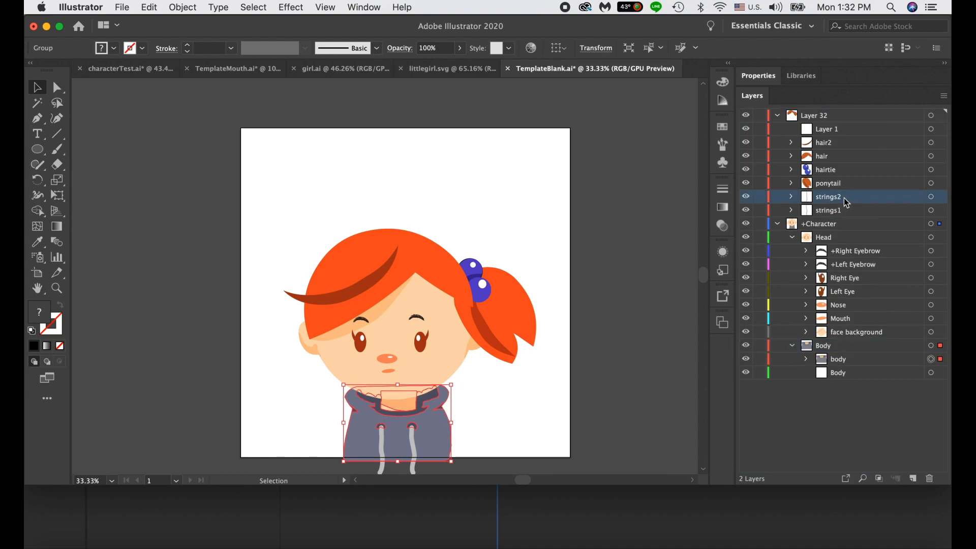
shift+click(877, 210)
drag(878, 203, 861, 344)
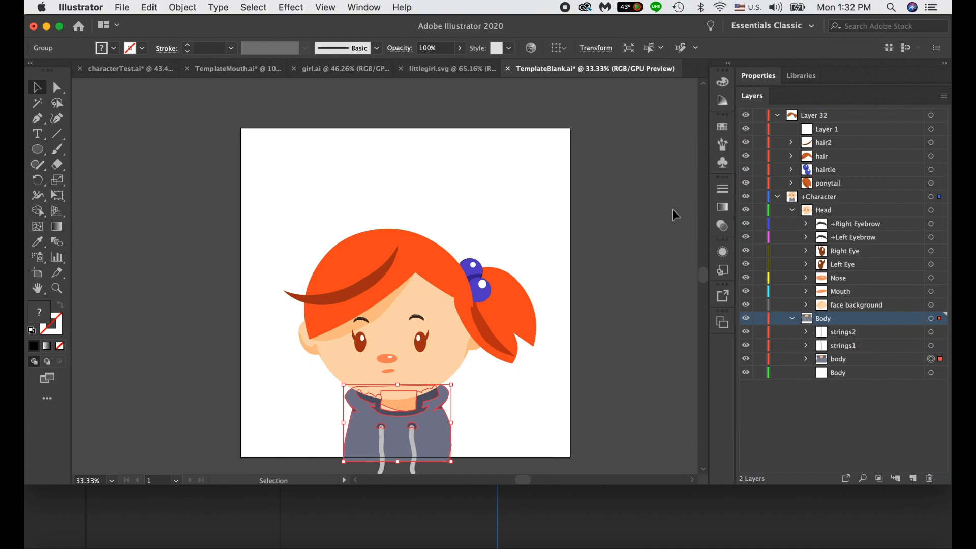
click(580, 278)
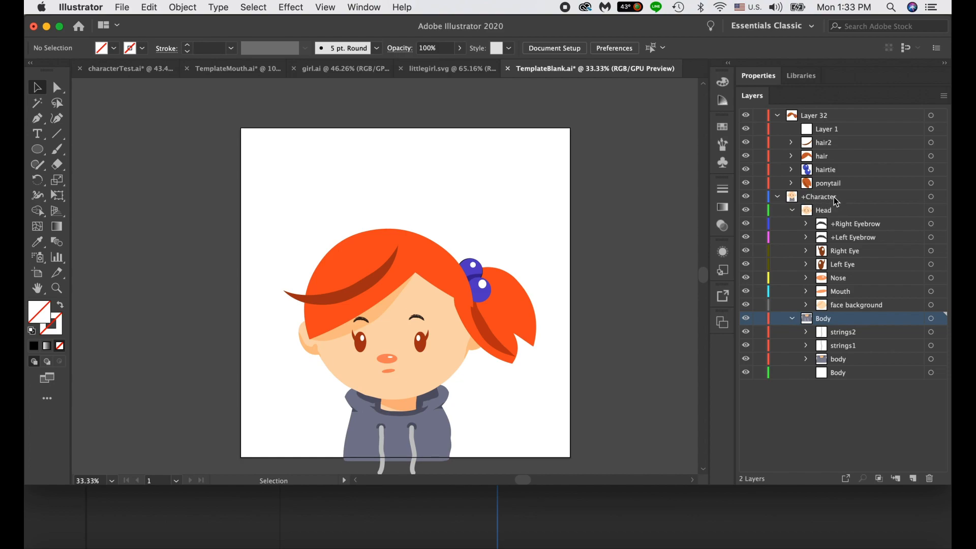
- Move hair2 and hair together into the Head group, above the eyebrow layers
click(831, 143)
shift+click(834, 157)
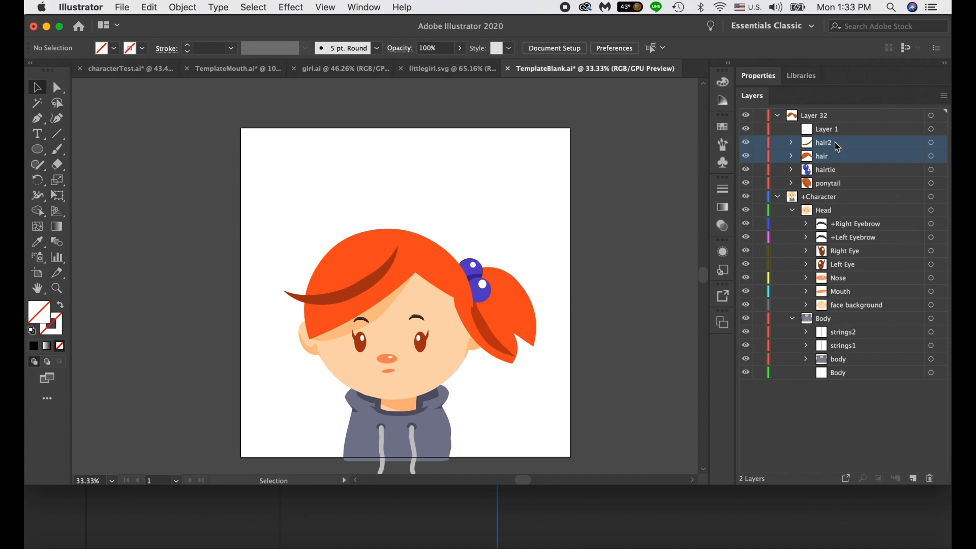
drag(838, 146, 828, 214)
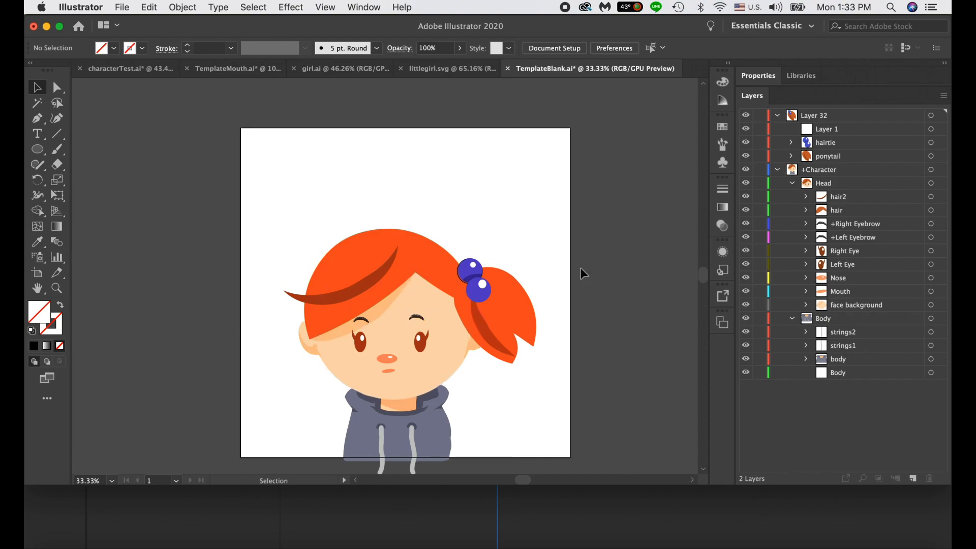
- Move hairtie and ponytail together into the Head group below face background so they sit behind the face
click(833, 144)
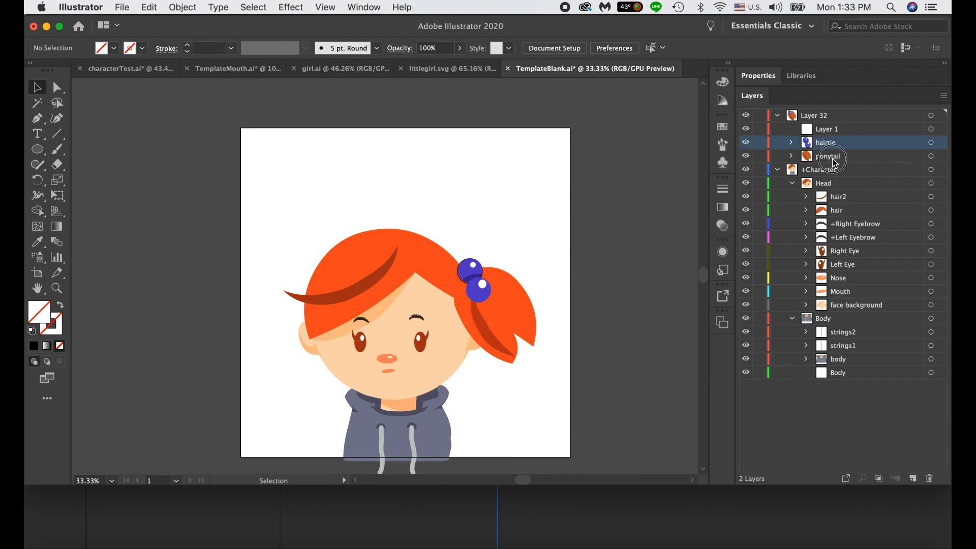
click(839, 153)
shift+click(837, 143)
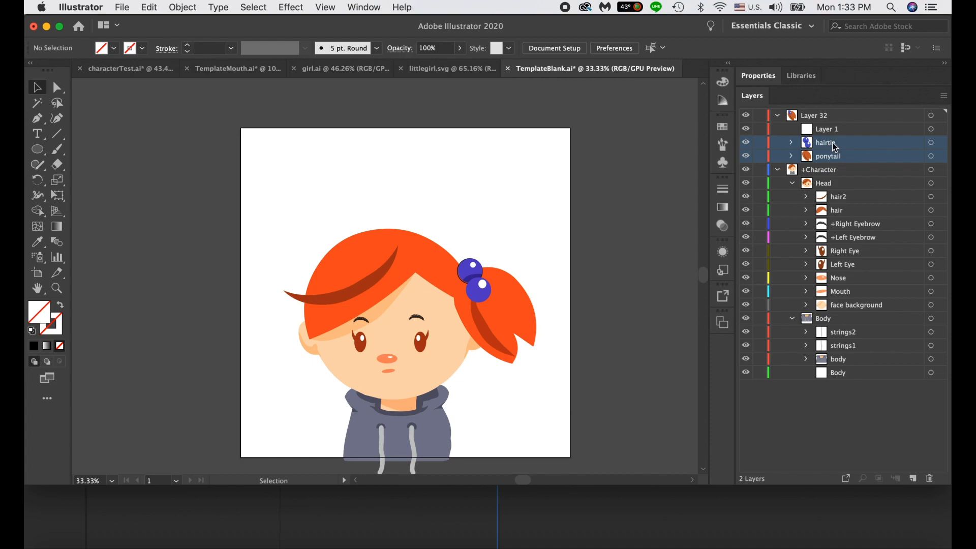
drag(834, 148, 865, 312)
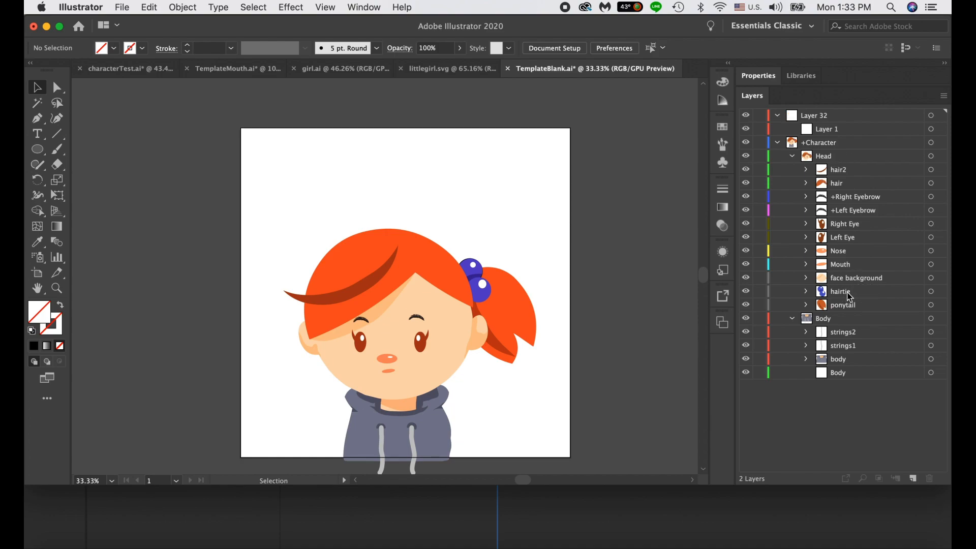
- Collapse and re-expand the Head and Body groups to examine how the character's parts are organized
click(794, 157)
click(794, 157)
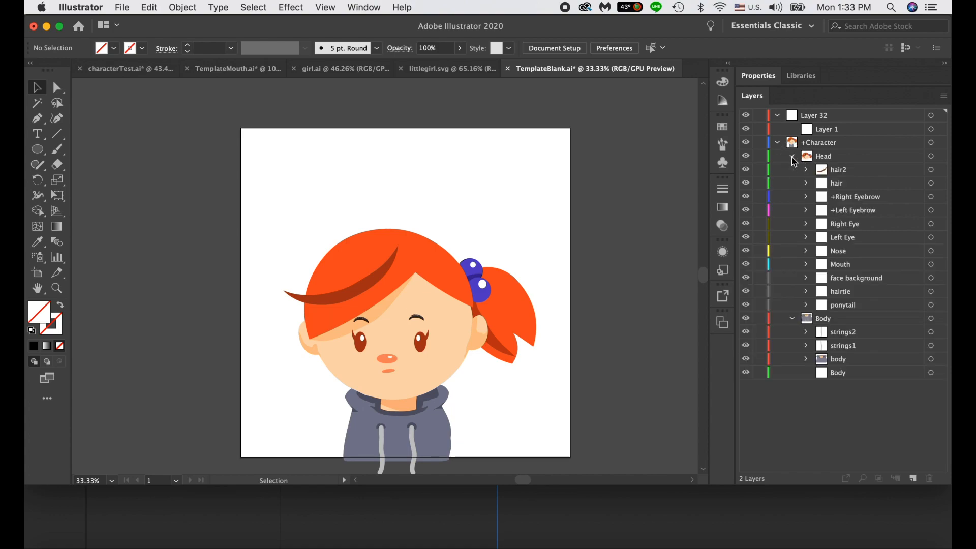
click(793, 157)
click(793, 157)
click(794, 157)
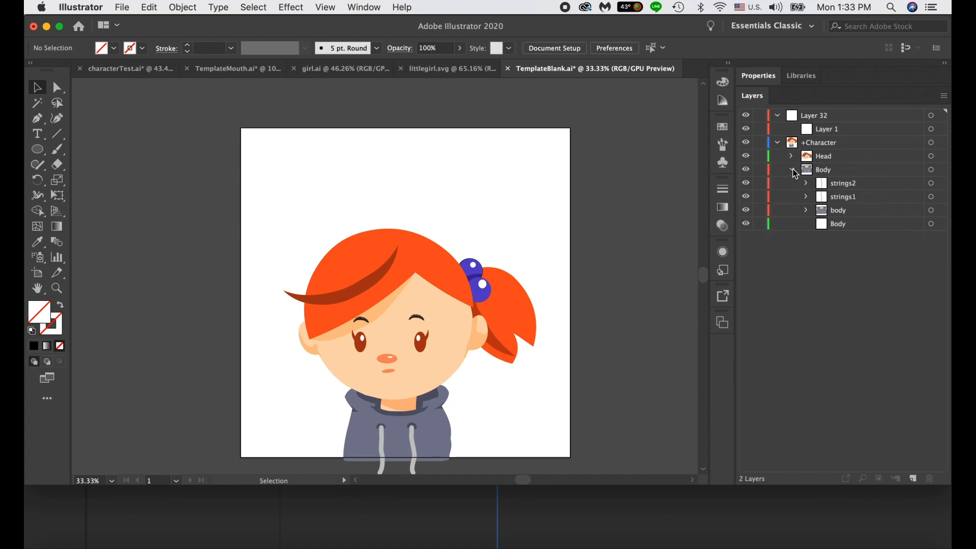
click(793, 170)
click(794, 170)
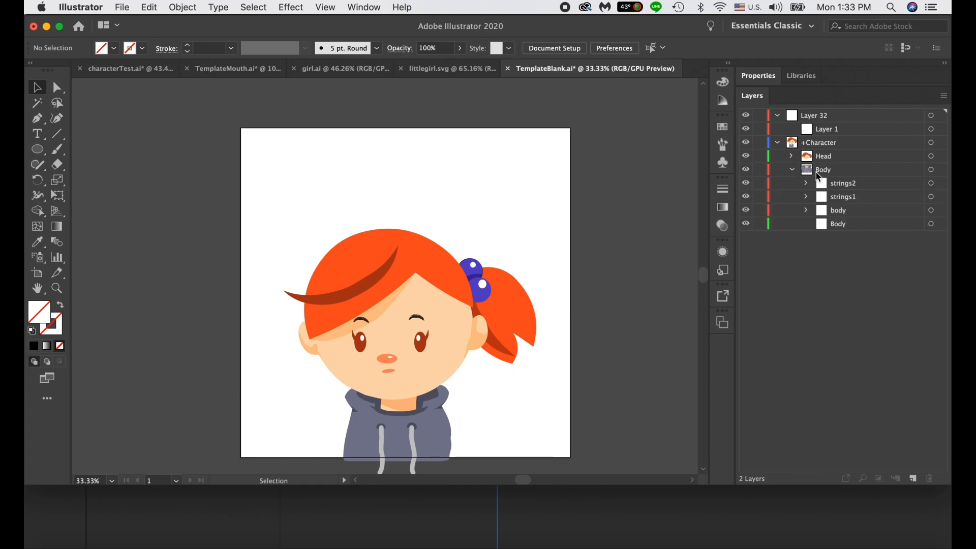
click(794, 157)
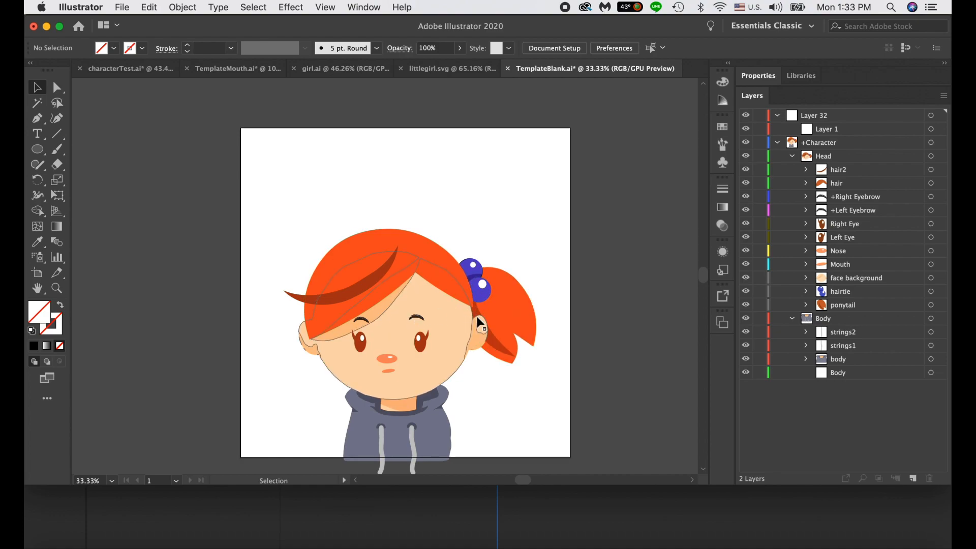
- Switch to characterTest.ai, clear the selection and hide the R eye artwork to examine the Right Blink shape
click(129, 72)
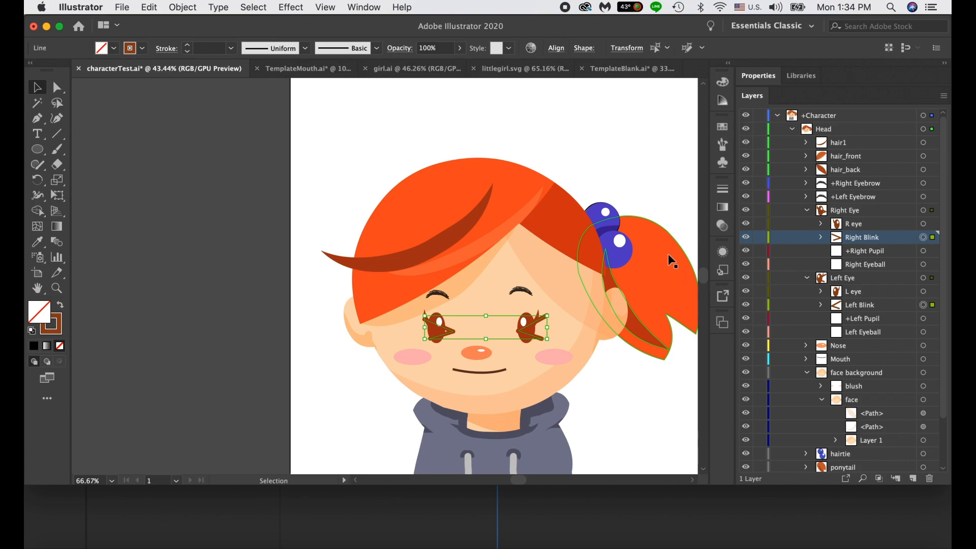
scroll(653, 182, down, 2)
scroll(653, 182, right, 2)
scroll(653, 182, down, 1)
scroll(653, 182, right, 1)
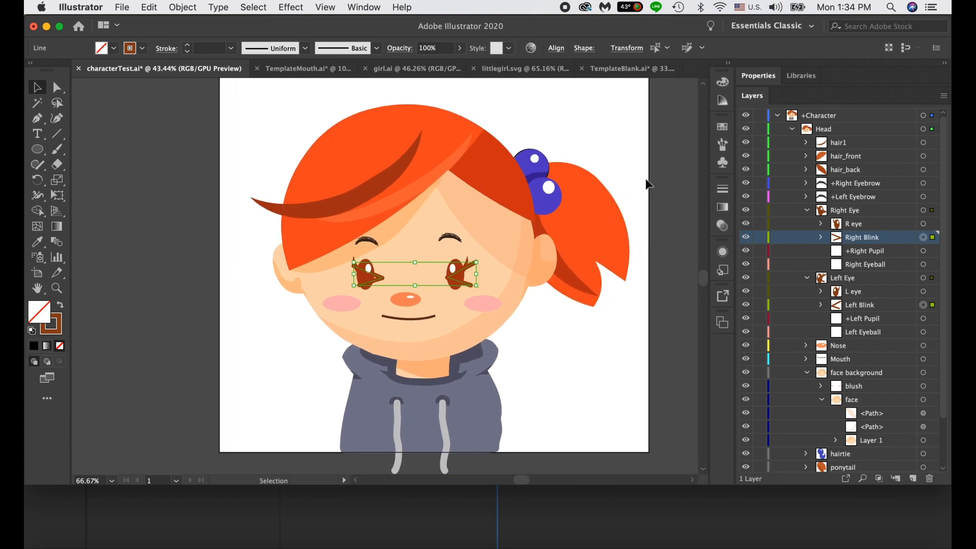
click(615, 139)
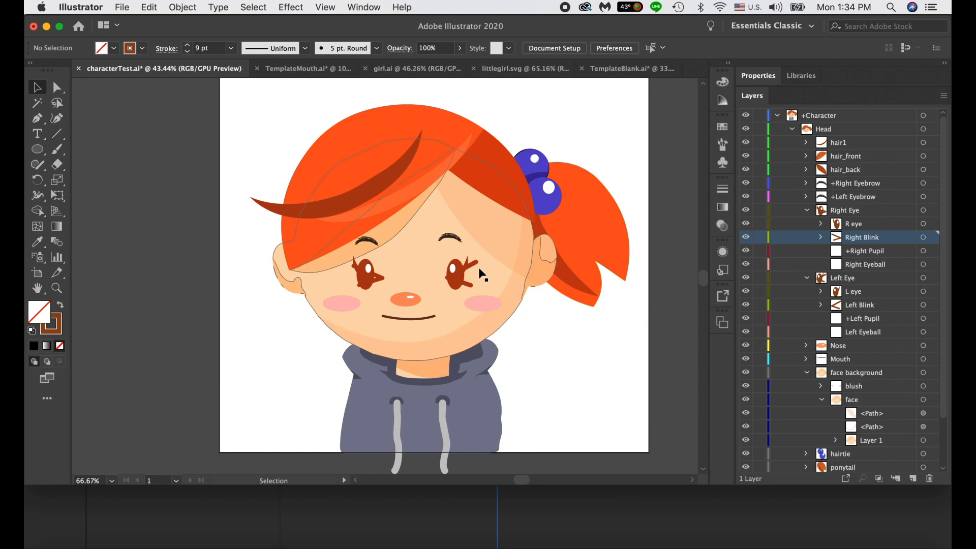
click(746, 224)
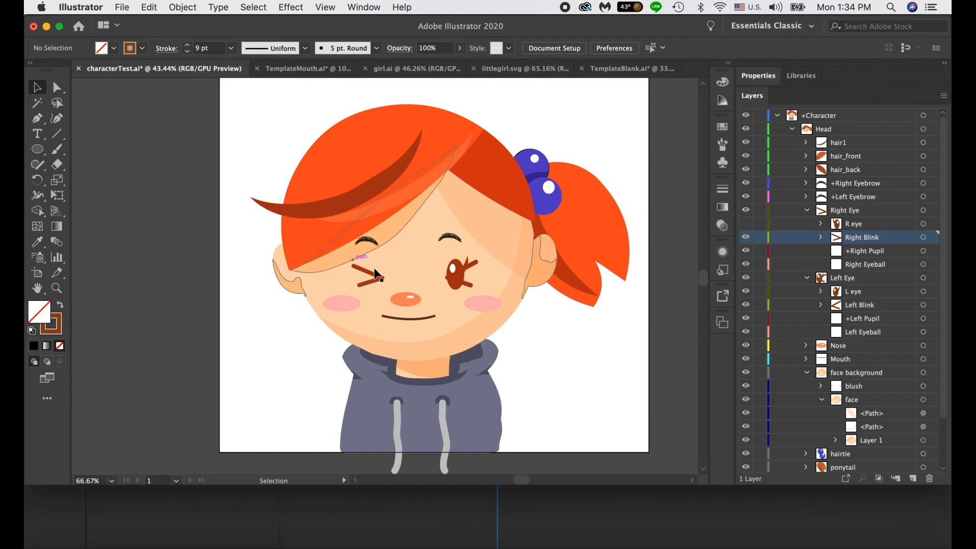
- Copy the Right Blink artwork from characterTest.ai into TemplateBlank.ai's Right Blink layer and position it over the character's right eye
click(633, 69)
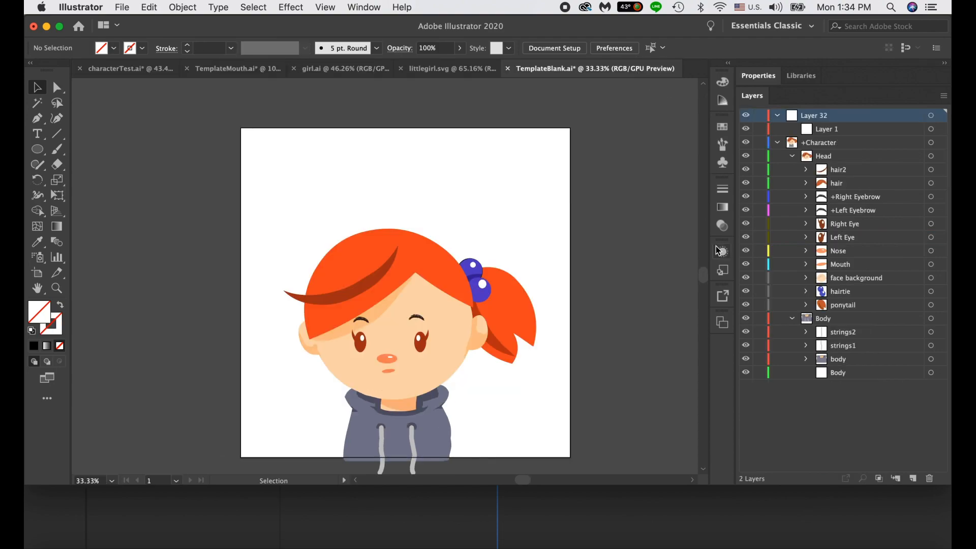
click(806, 224)
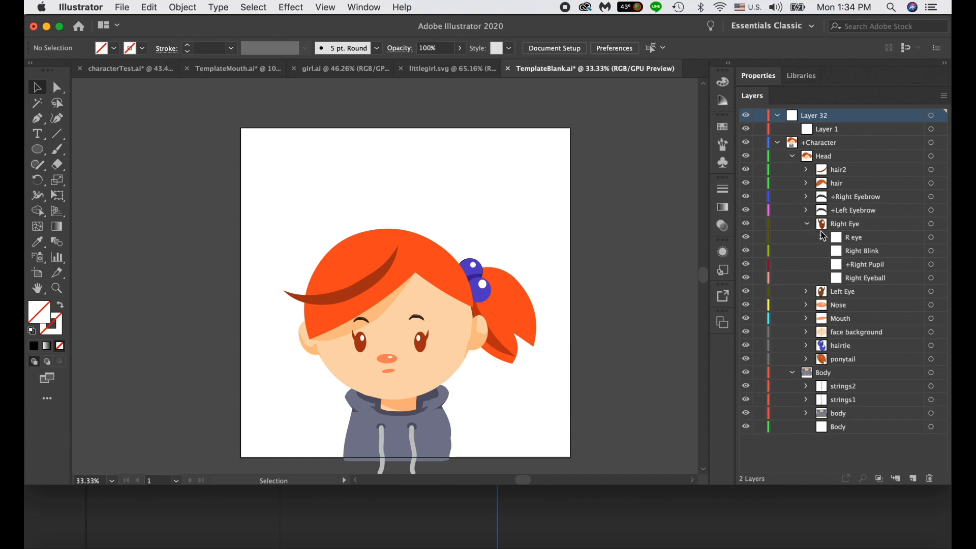
click(871, 247)
click(871, 241)
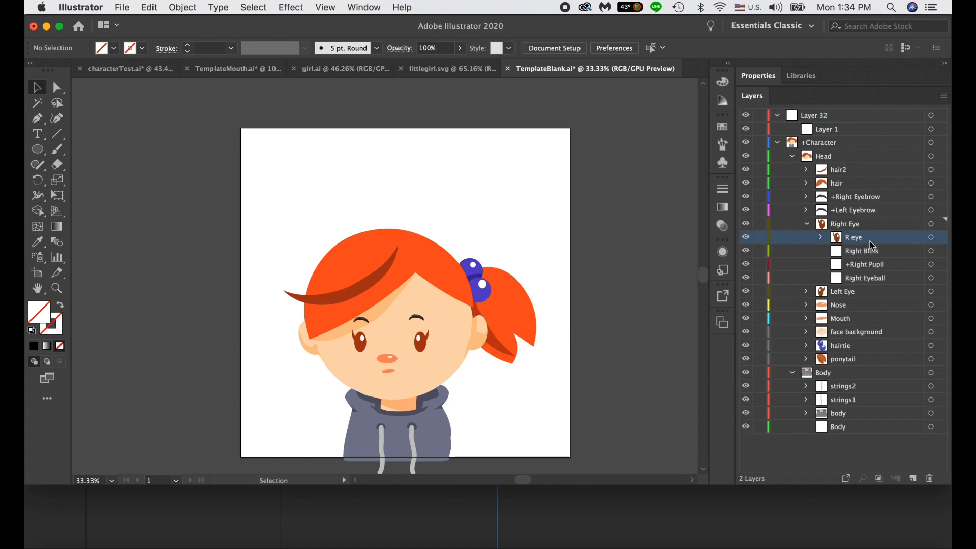
click(880, 275)
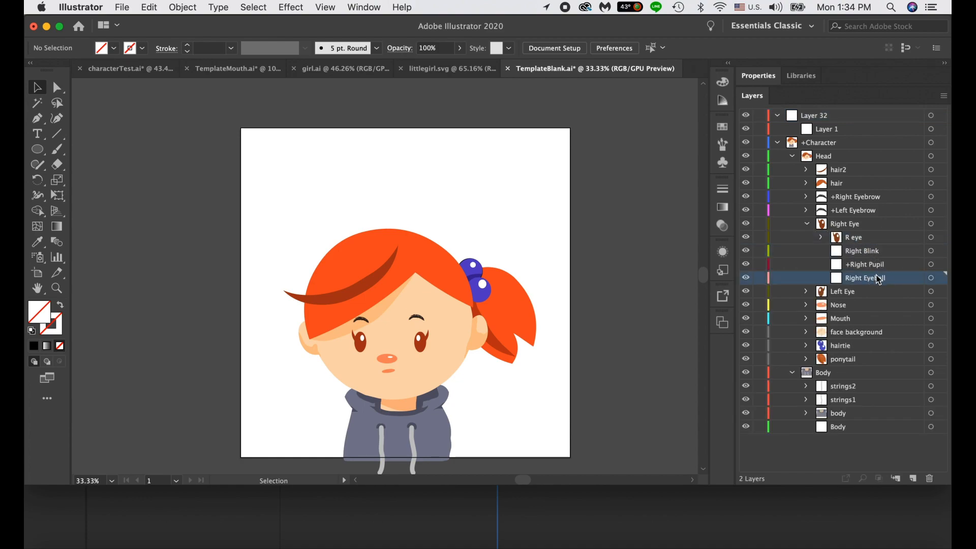
click(861, 239)
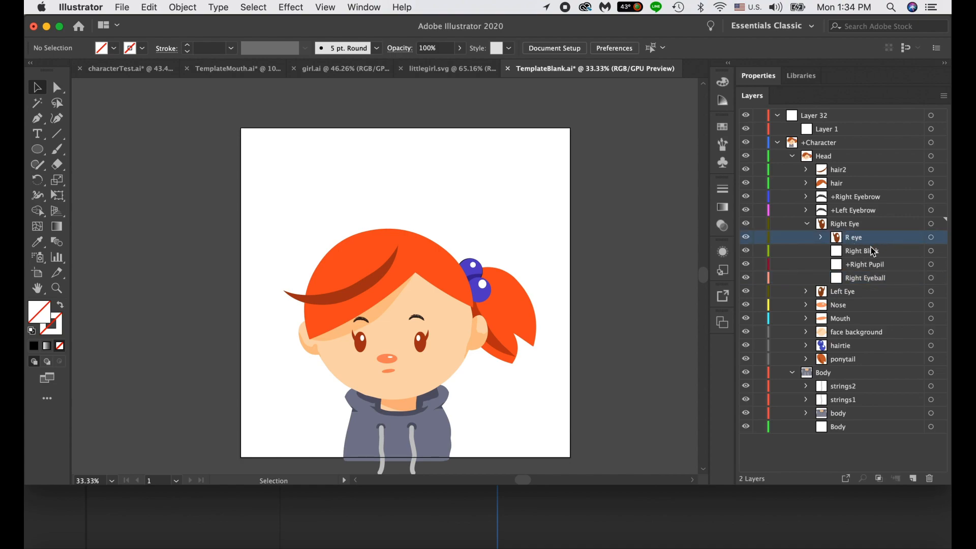
click(885, 254)
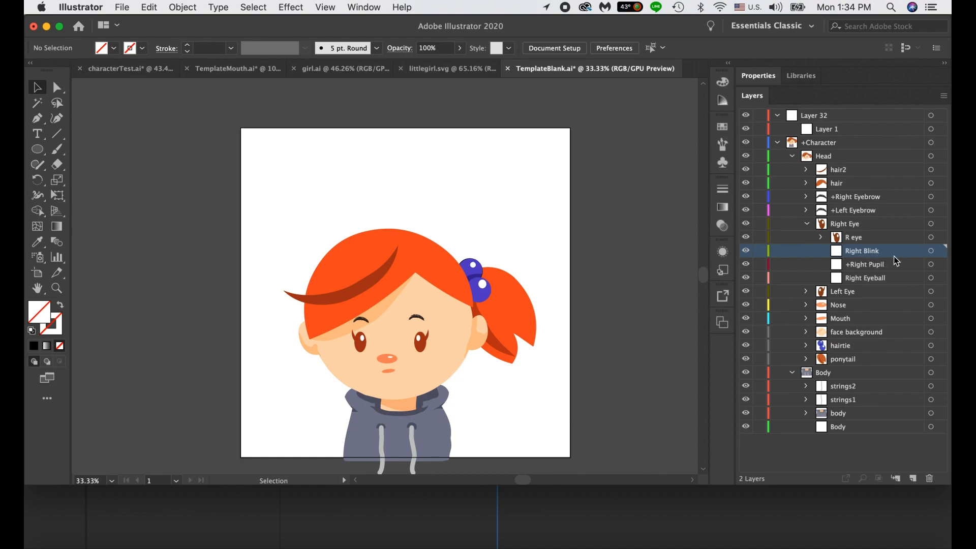
click(127, 68)
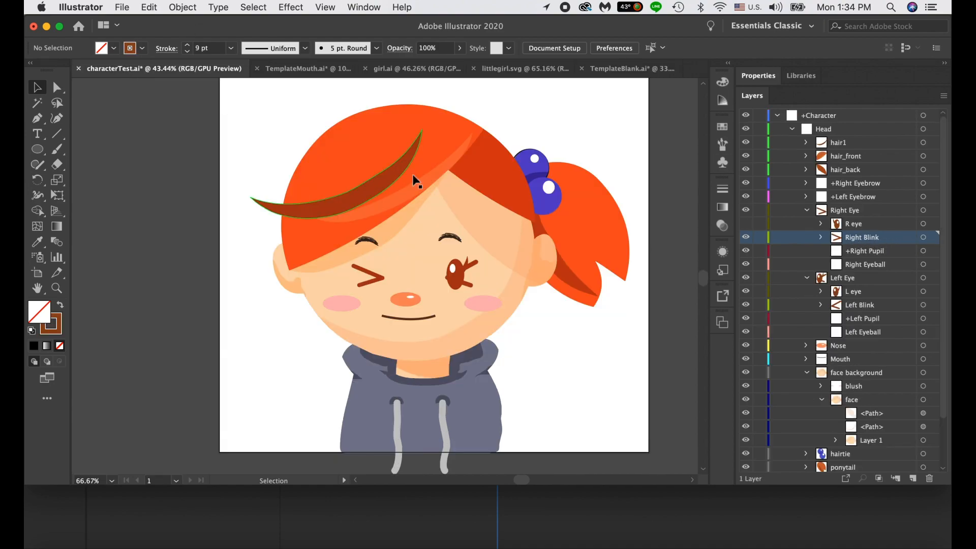
click(924, 239)
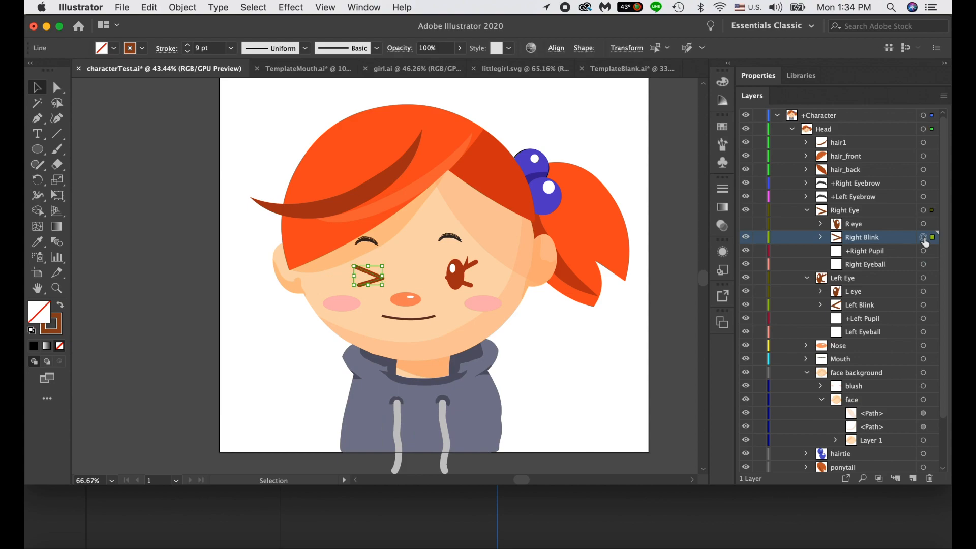
click(610, 71)
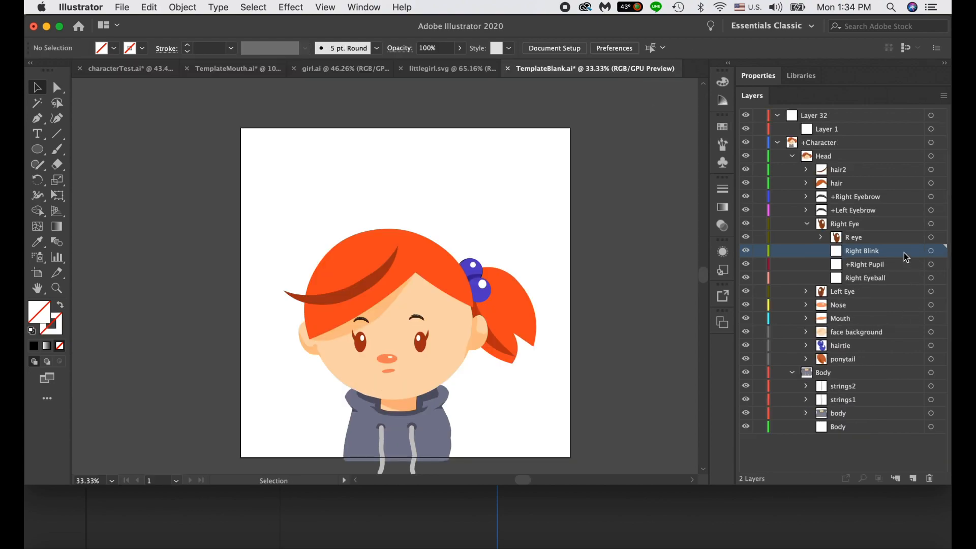
key(super+v)
drag(390, 276, 362, 342)
- Copy the Left Blink artwork from characterTest.ai into TemplateBlank.ai's Left Blink layer and position it over the character's left eye
click(128, 68)
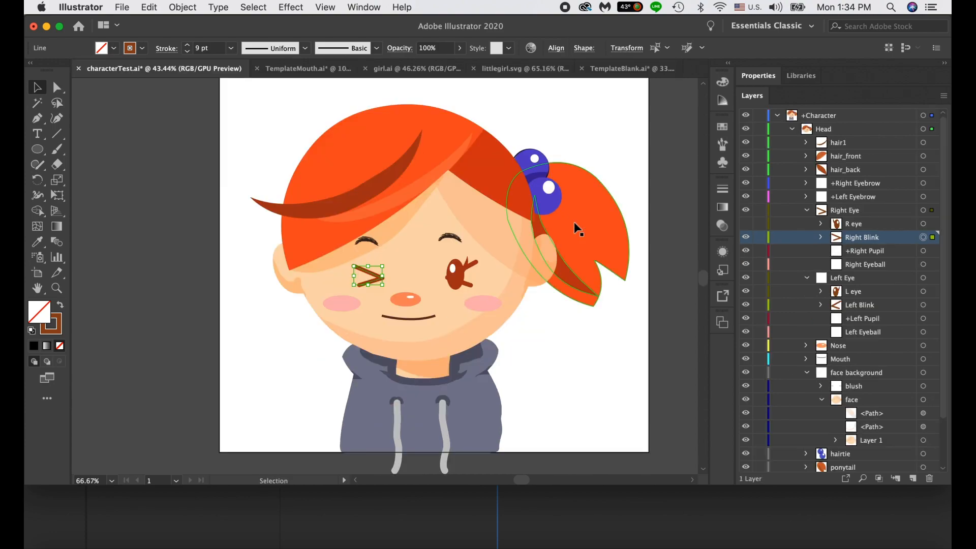
click(923, 305)
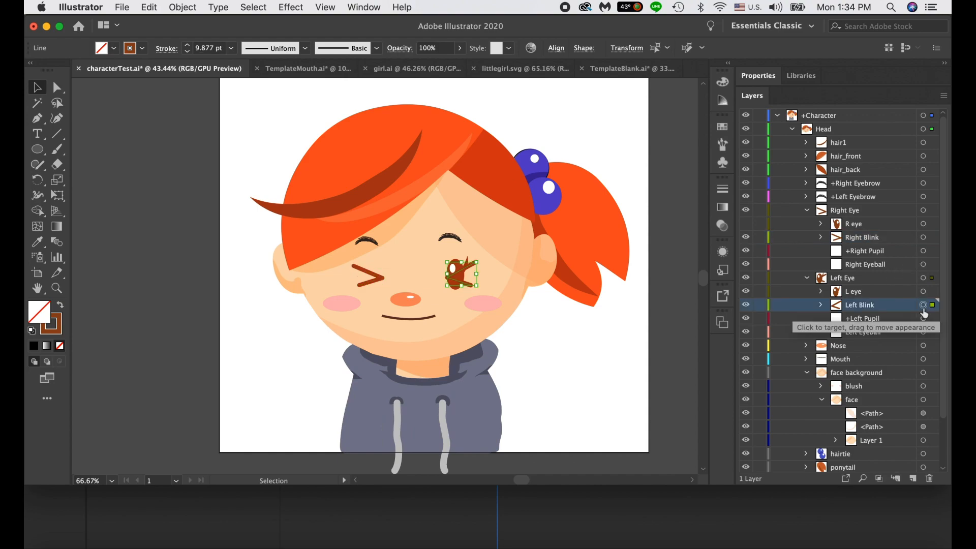
click(614, 67)
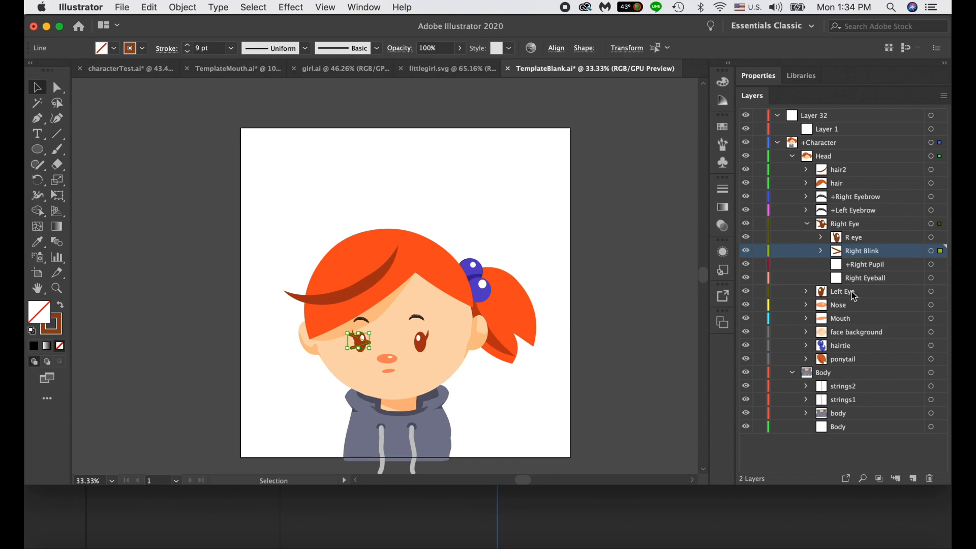
click(807, 292)
click(877, 322)
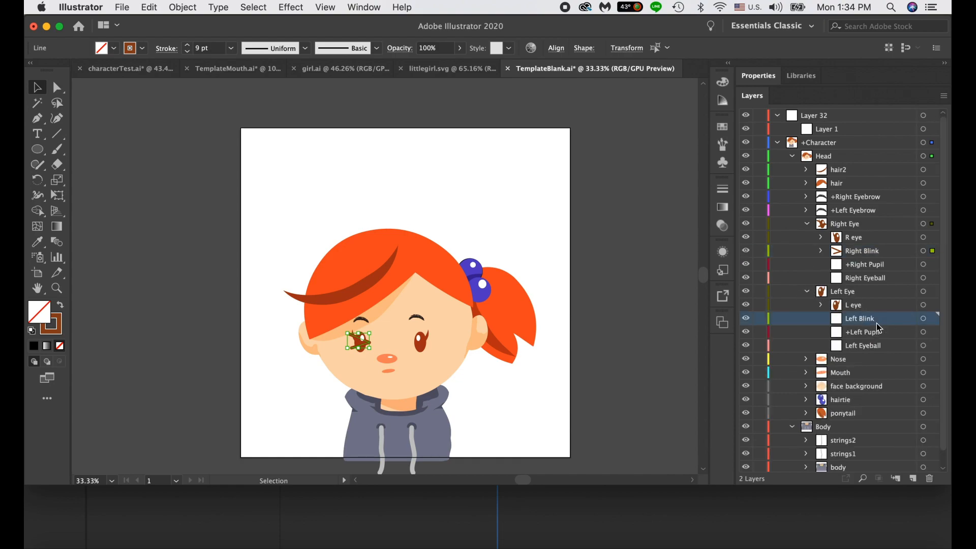
key(super+shift+v)
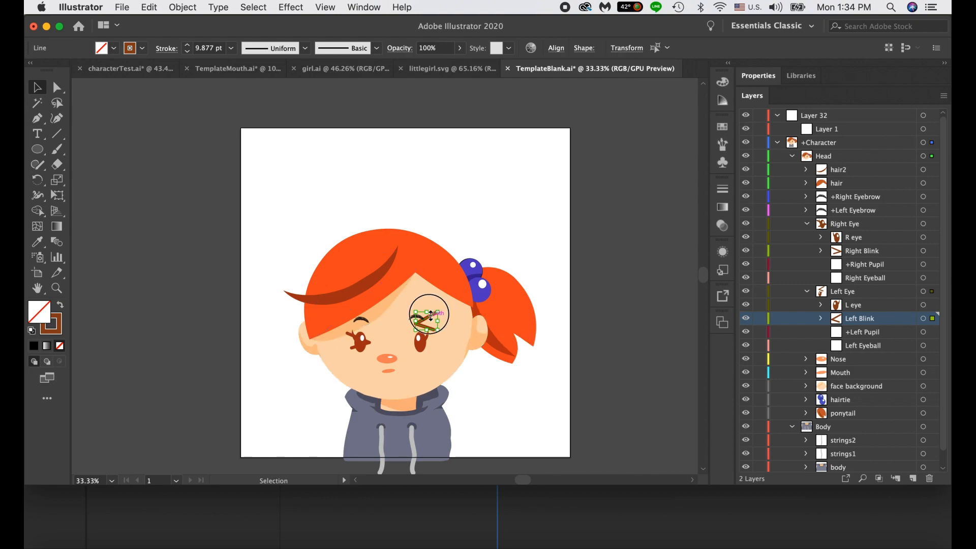
drag(428, 318, 422, 338)
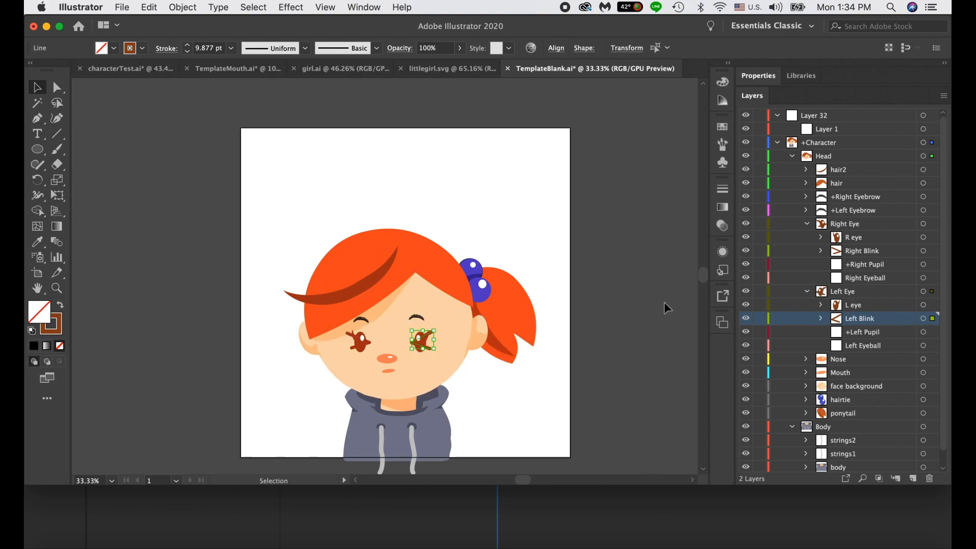
- Hide the L eye and R eye layers and clear the selection to show only the blink shapes
click(745, 306)
click(746, 237)
click(669, 258)
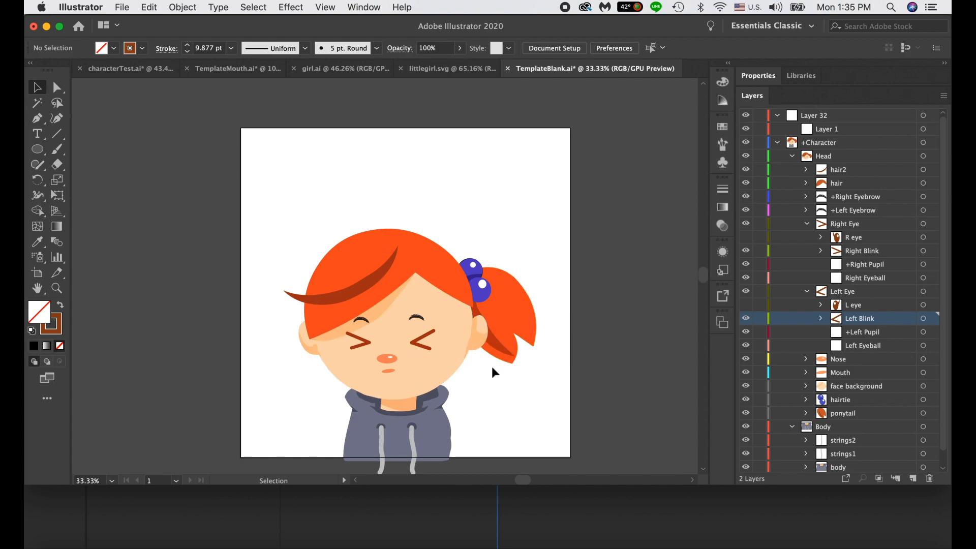
- Copy the two blush ellipses from characterTest.ai into TemplateBlank.ai's face background group, above the face layer
click(105, 68)
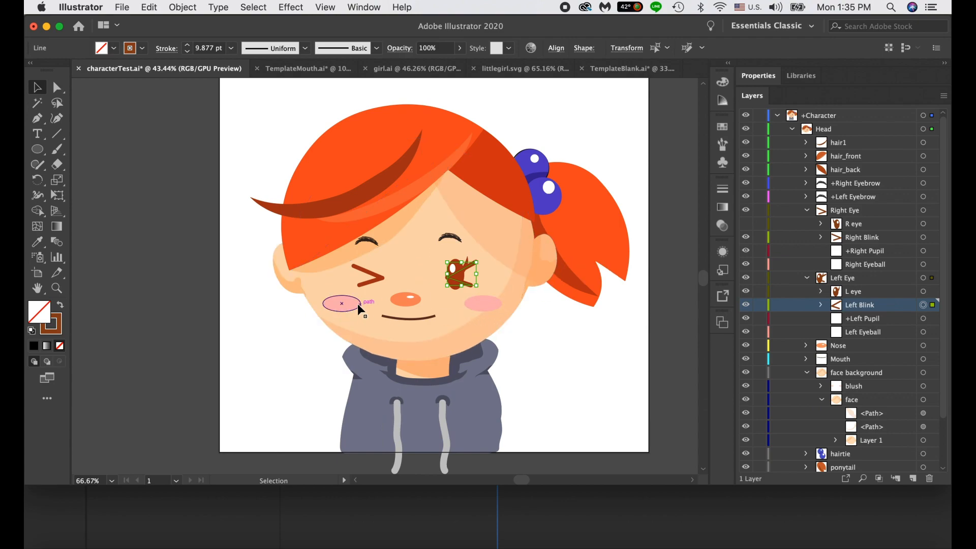
scroll(900, 397, down, 3)
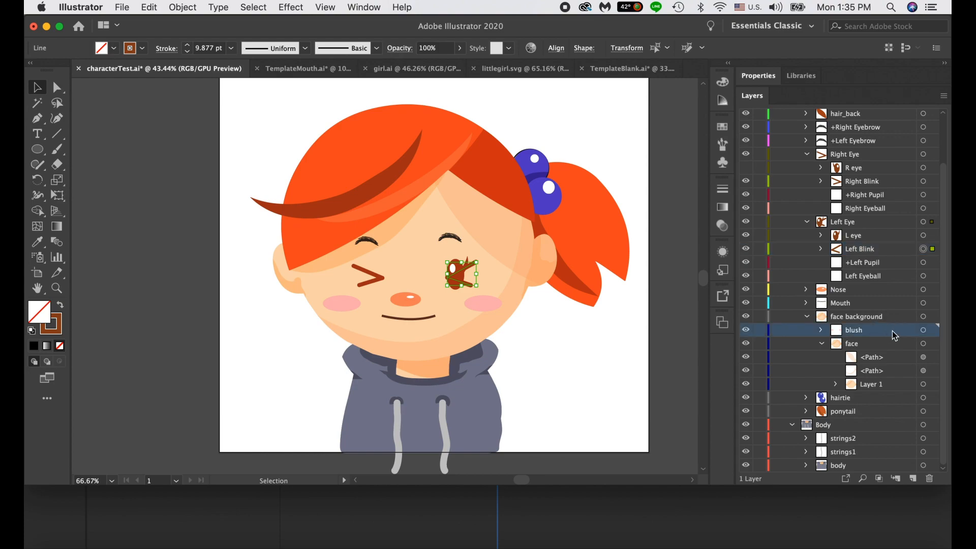
click(923, 330)
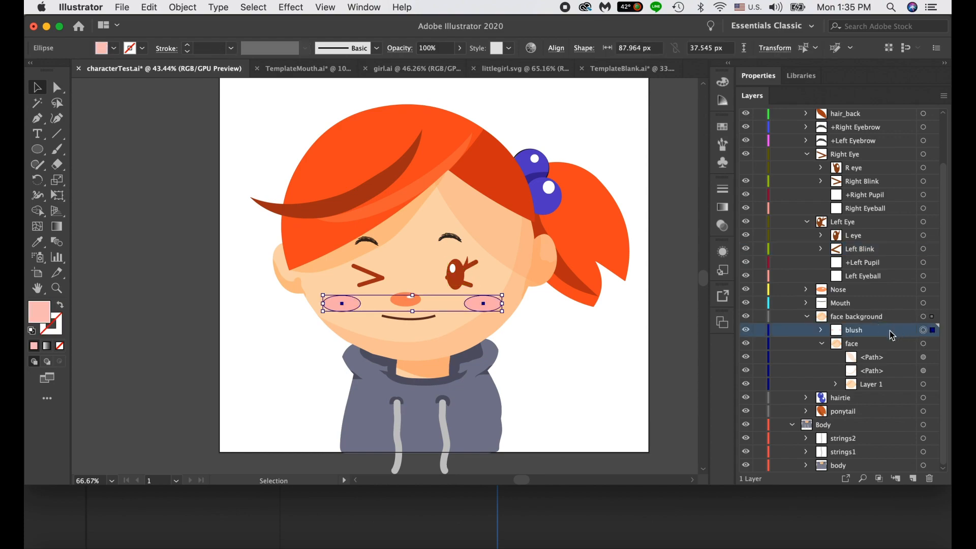
click(613, 70)
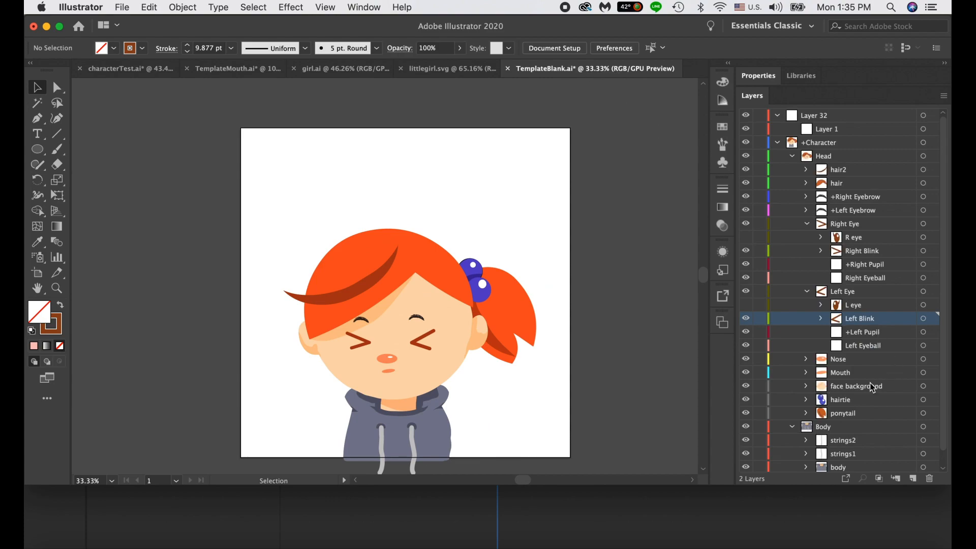
click(821, 386)
click(806, 386)
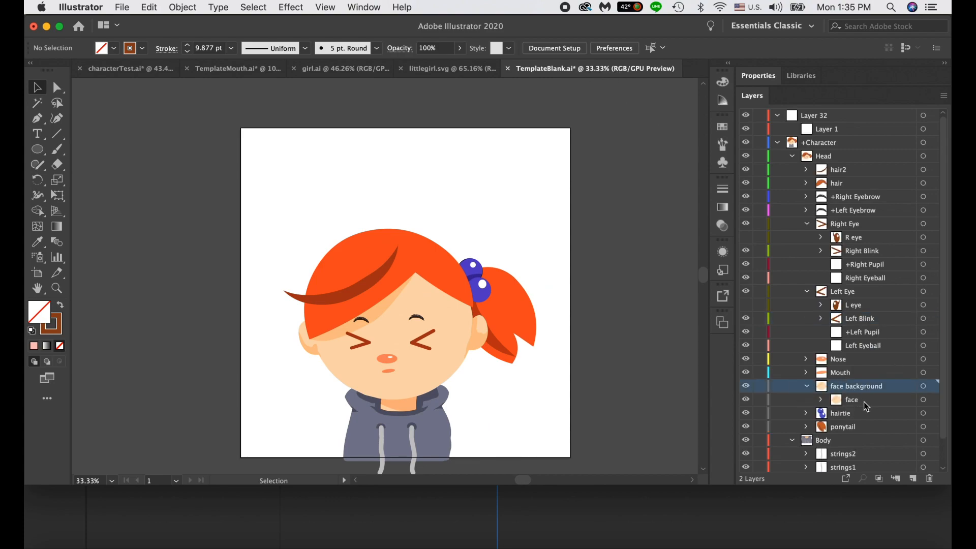
click(868, 401)
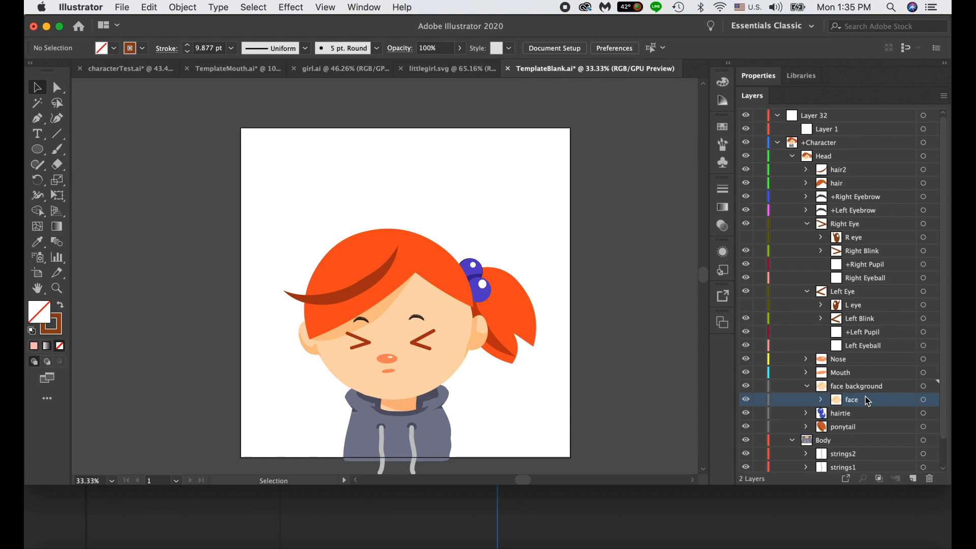
key(cmd+v)
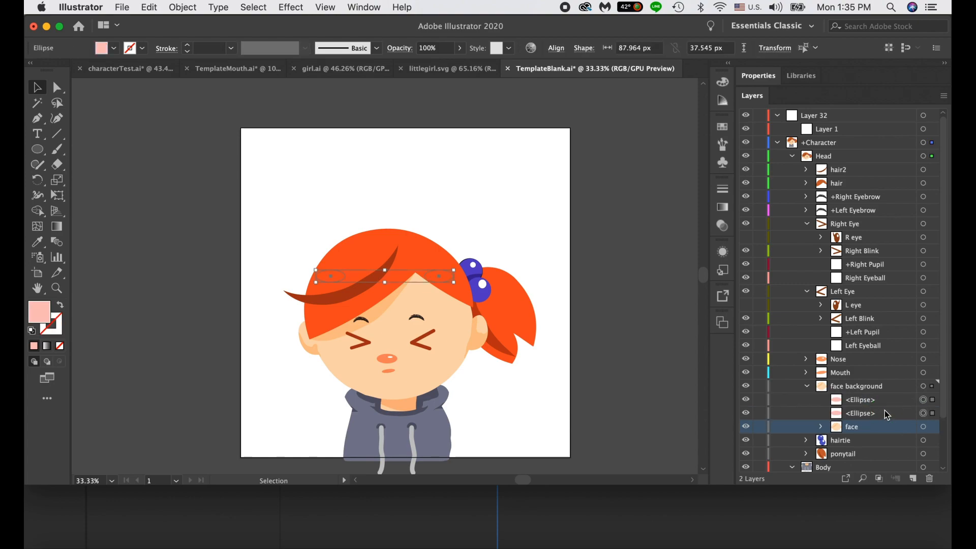
- Add a layer named Blush inside the face background group and move both blush ellipses into it
click(913, 478)
drag(868, 392, 868, 405)
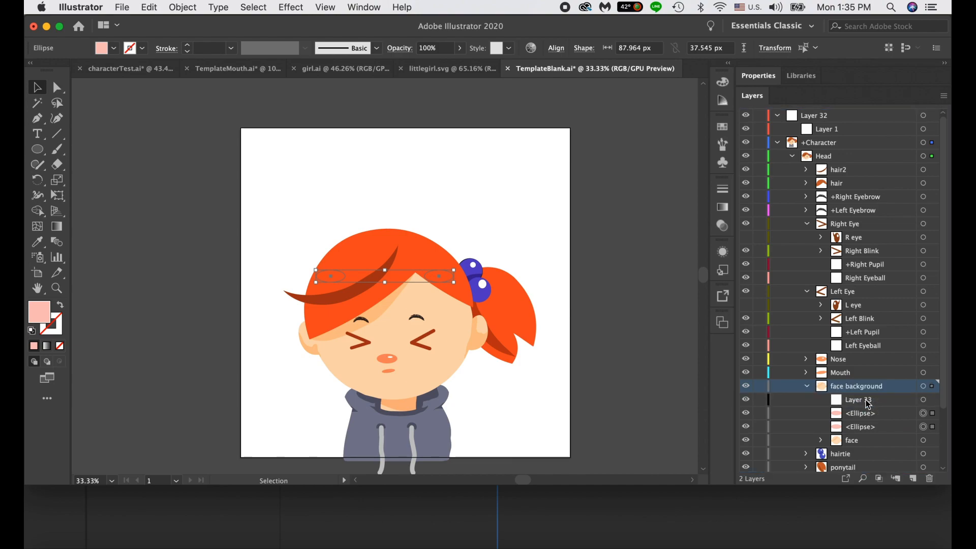
click(863, 404)
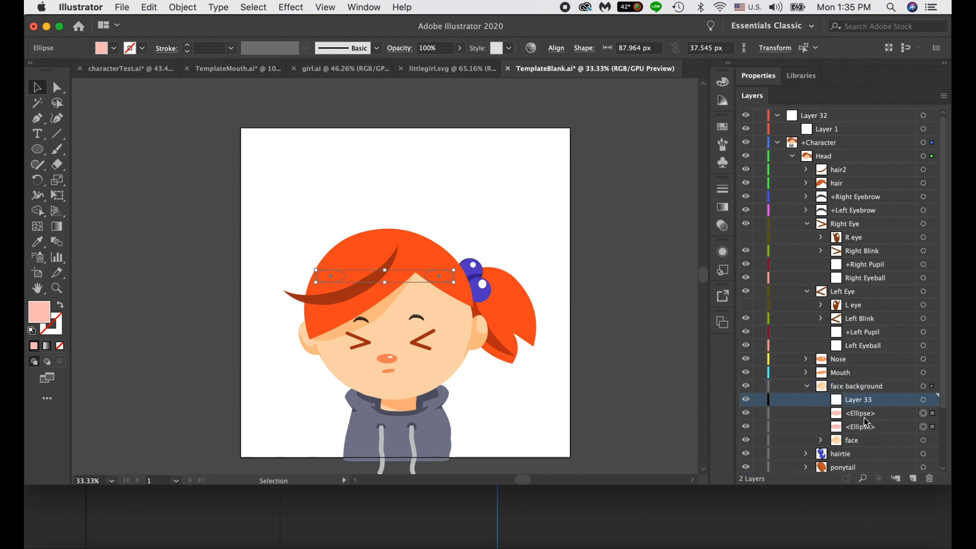
double_click(868, 403)
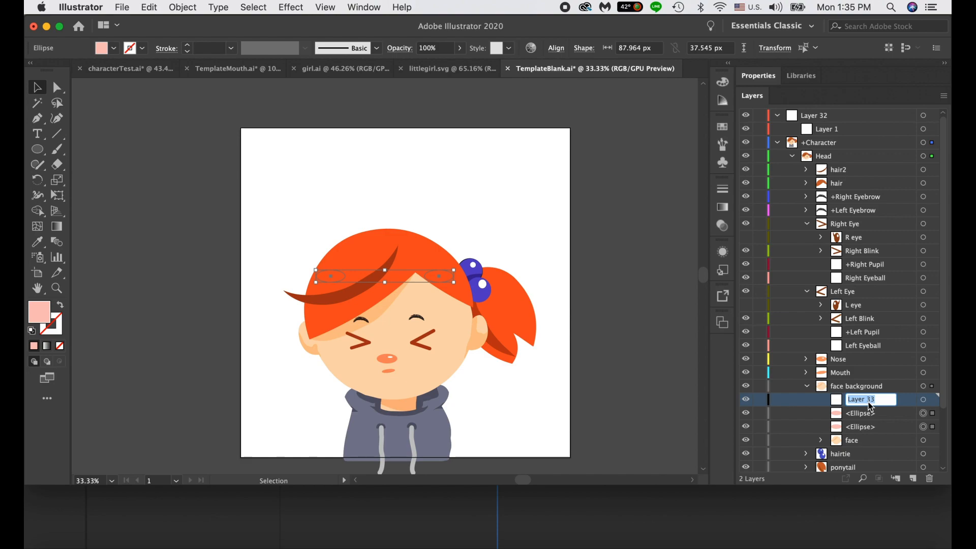
text(Blush)
key(Return)
click(874, 417)
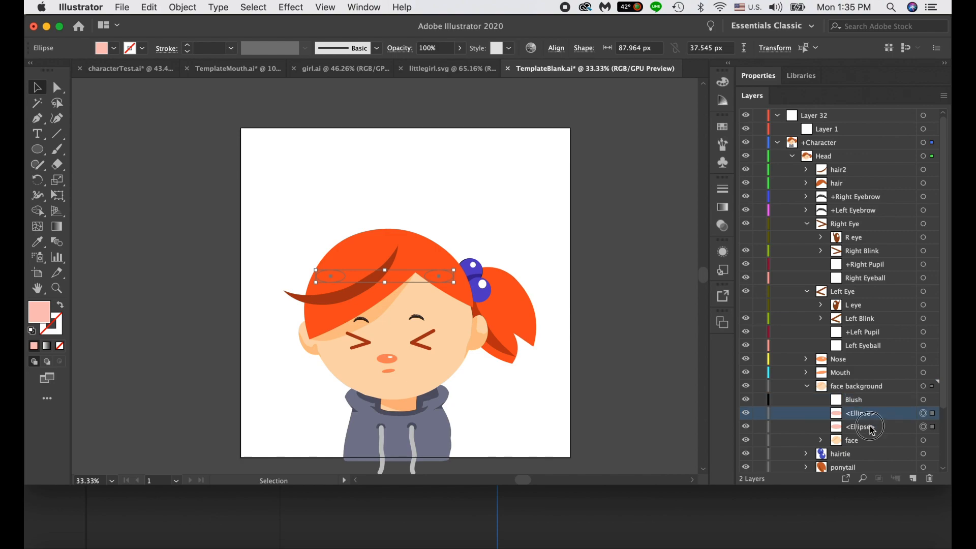
shift+click(873, 427)
drag(874, 427, 872, 398)
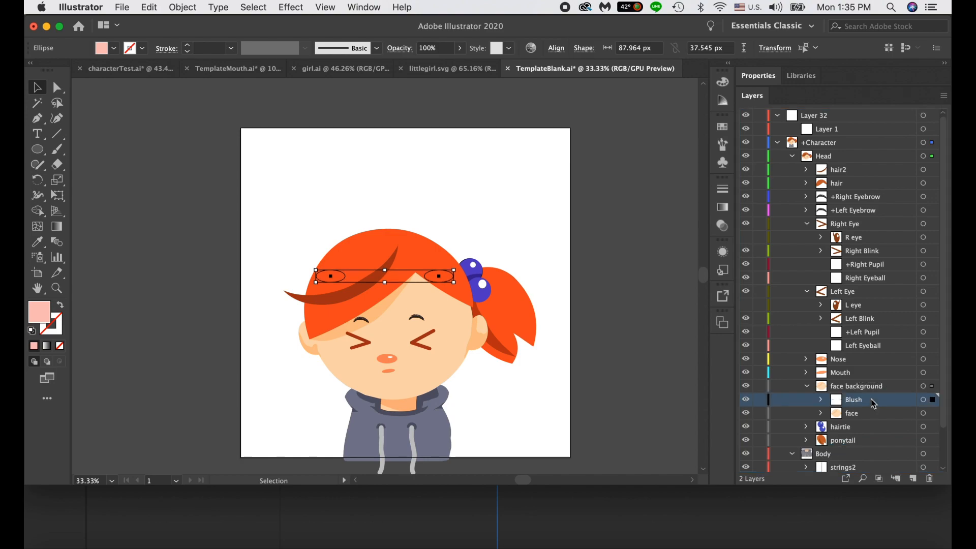
- Select the Blush layer's artwork and move both ellipses down onto the character's cheeks, undoing any accidental hair move
drag(442, 273, 442, 362)
key(super+z)
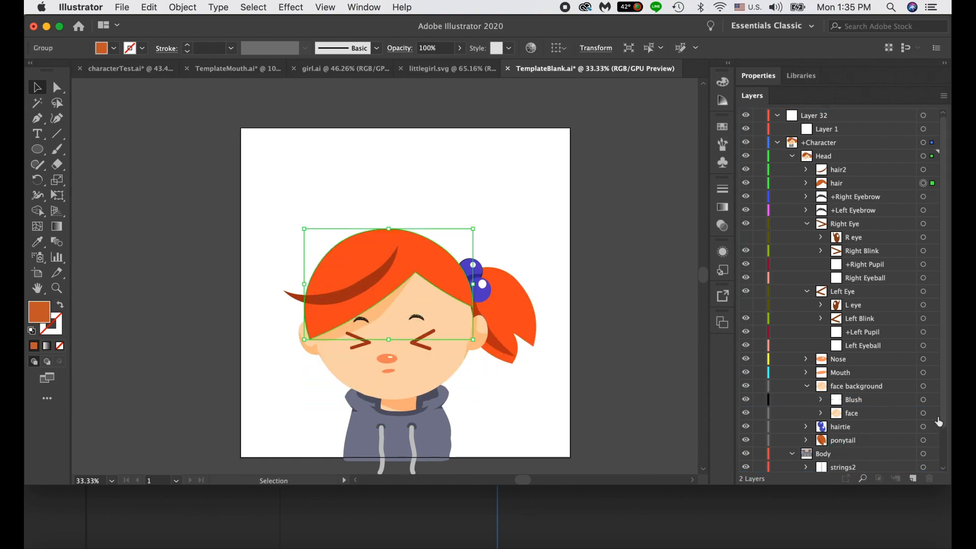
click(923, 400)
drag(437, 278, 438, 360)
click(527, 388)
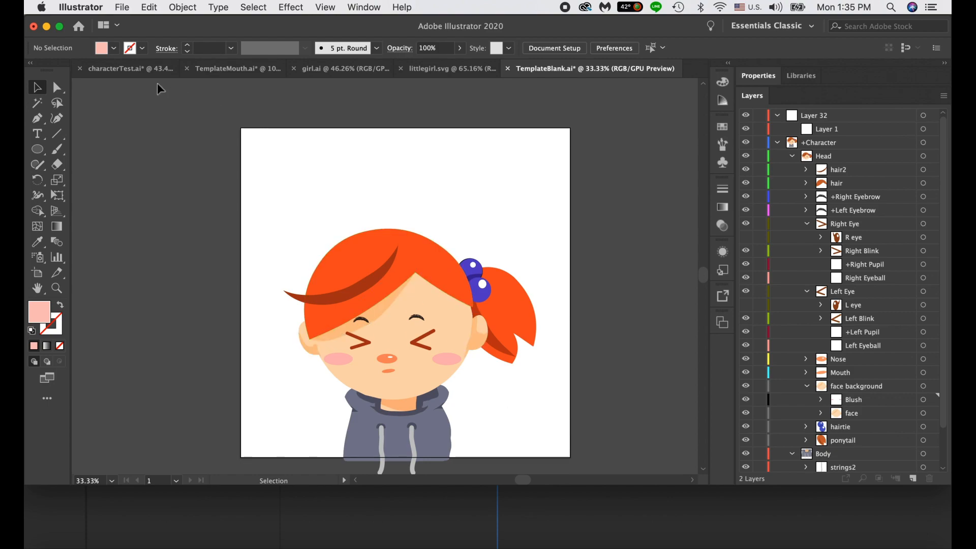
- Switch to characterTest.ai, pull hair_front and hair_back away from the head one at a time, and undo each move
click(127, 69)
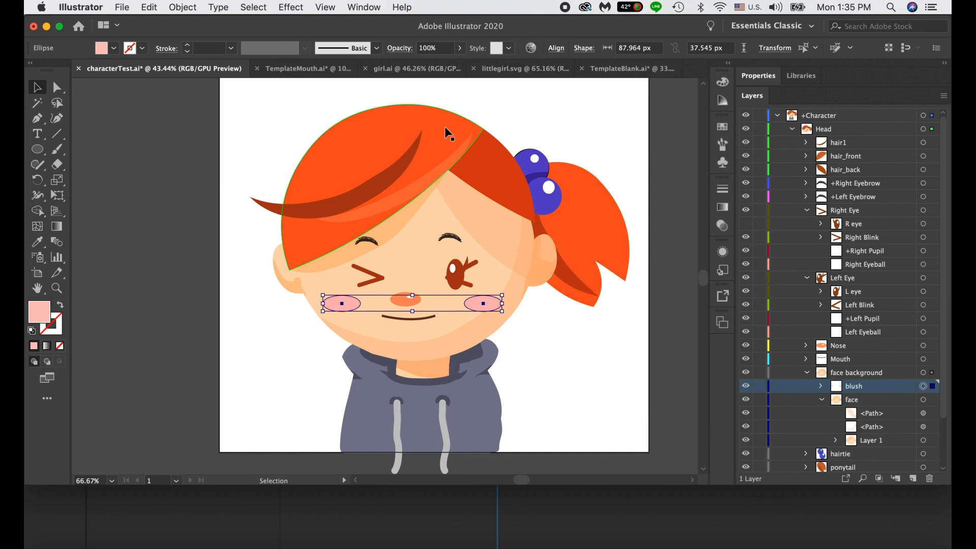
drag(446, 128, 345, 122)
drag(291, 135, 194, 139)
click(200, 274)
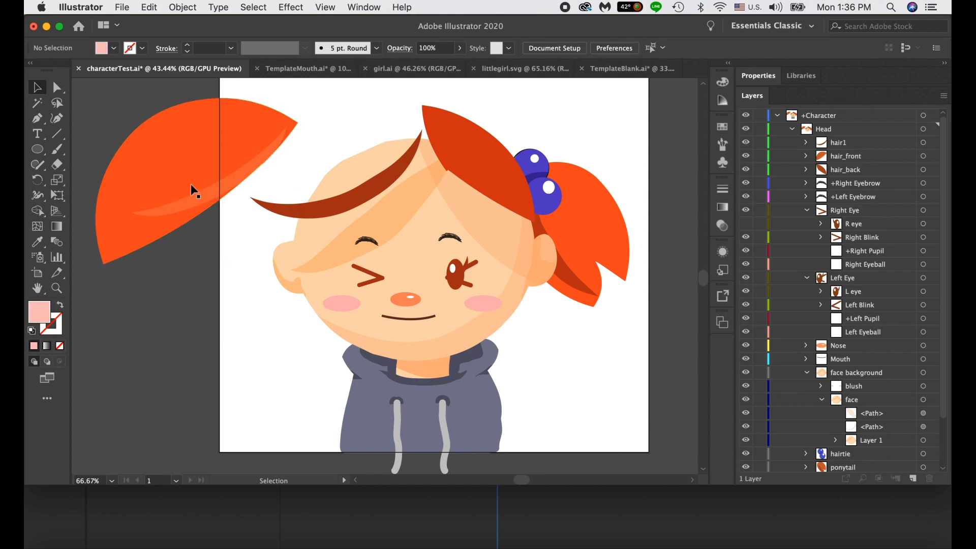
key(super+z)
key(super+z)
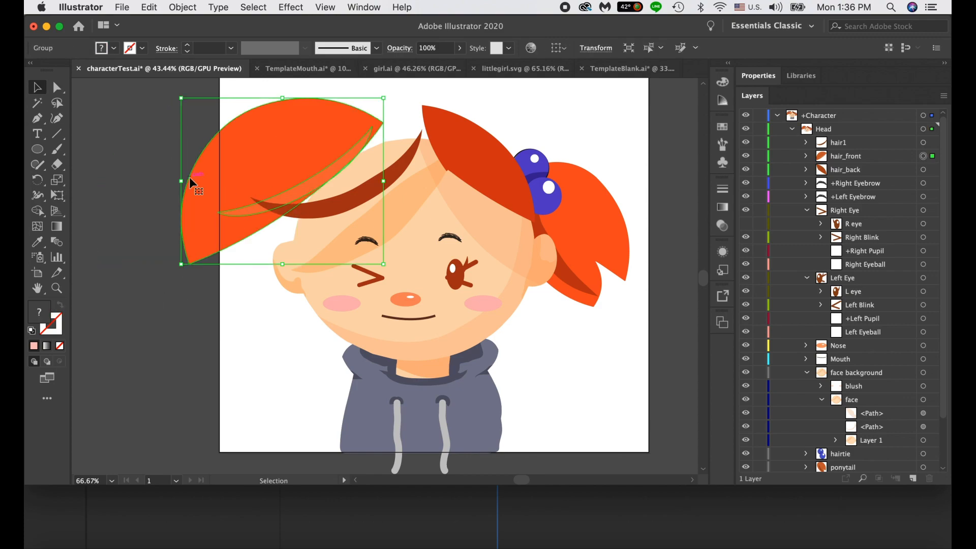
drag(499, 177, 640, 178)
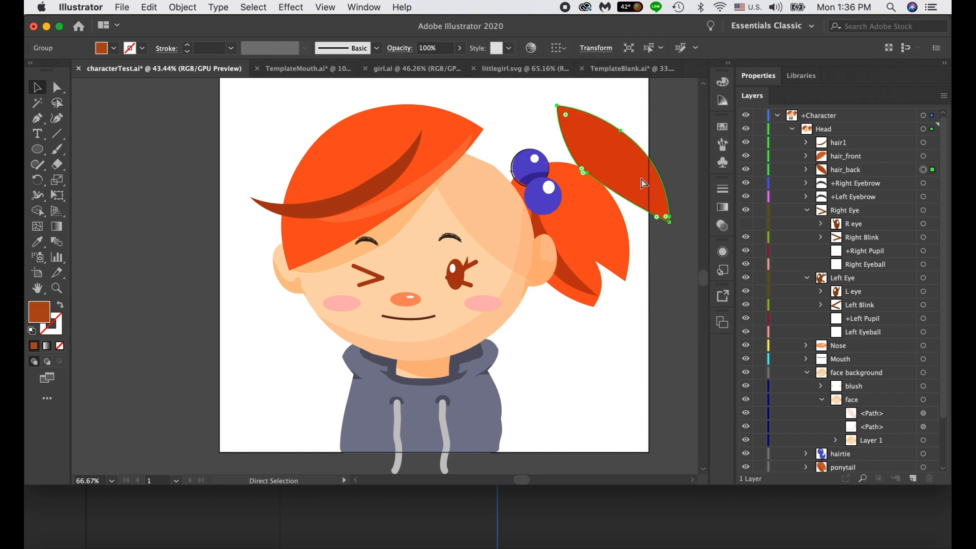
key(super+z)
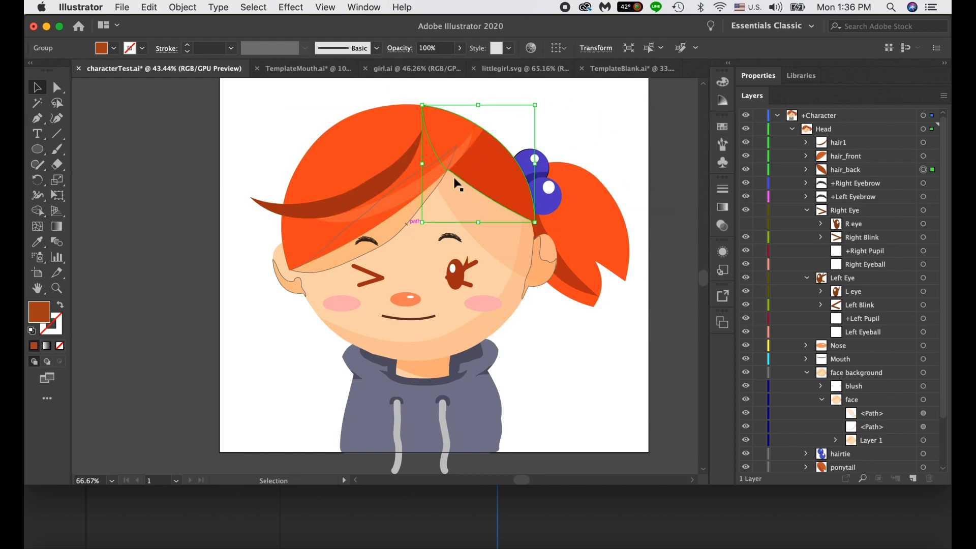
- Deselect the hair, switch to TemplateBlank.ai and isolate the face group for editing
click(509, 333)
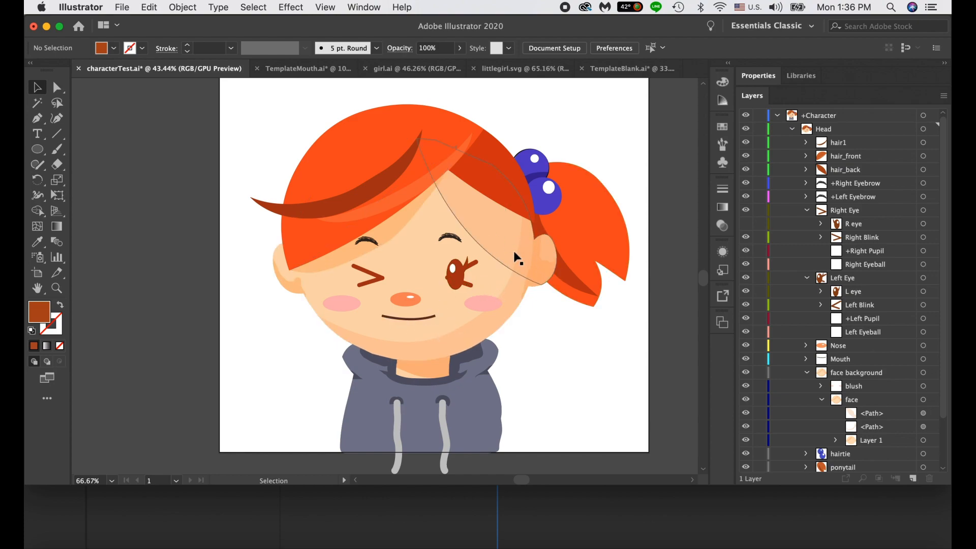
click(636, 70)
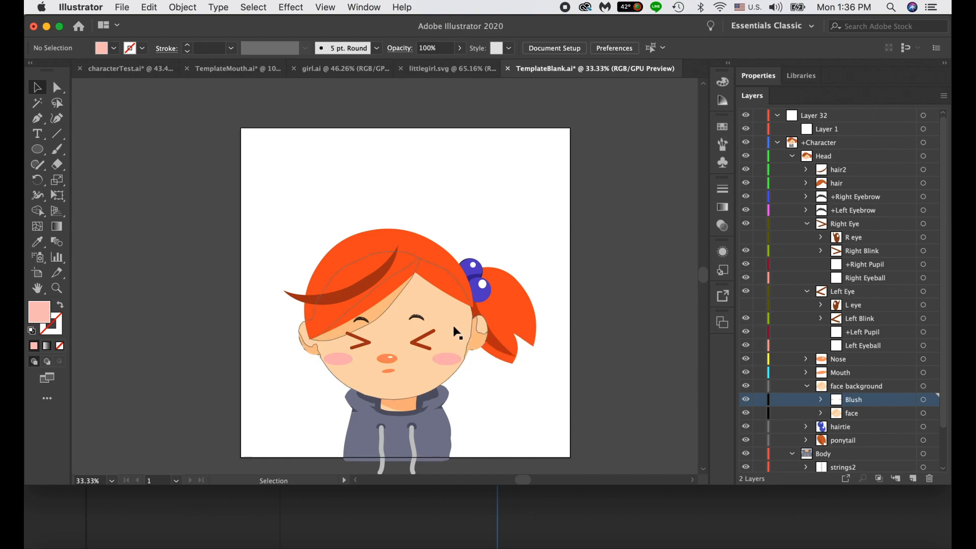
double_click(452, 322)
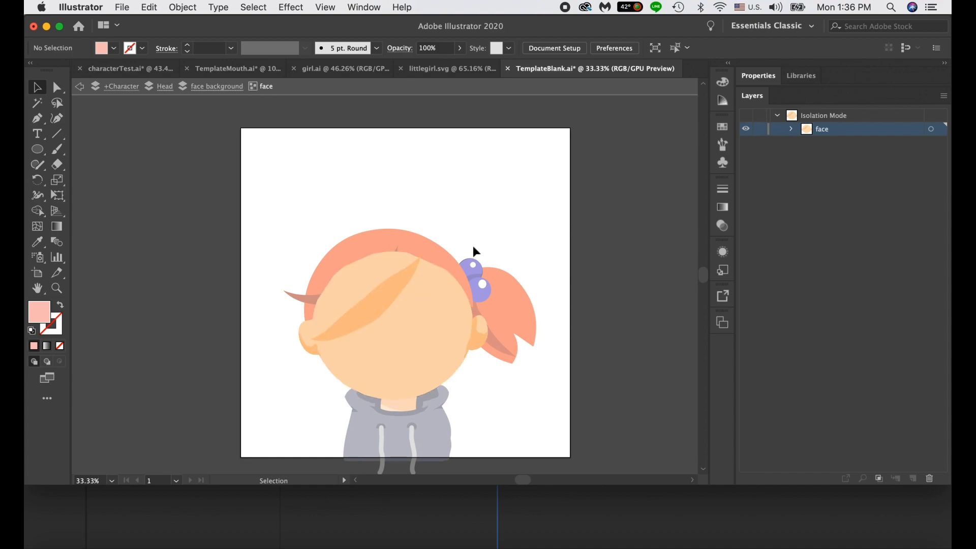
- Draw a closed Pen shape that curves across the lower face up to the ear and extends beyond the jaw
click(37, 149)
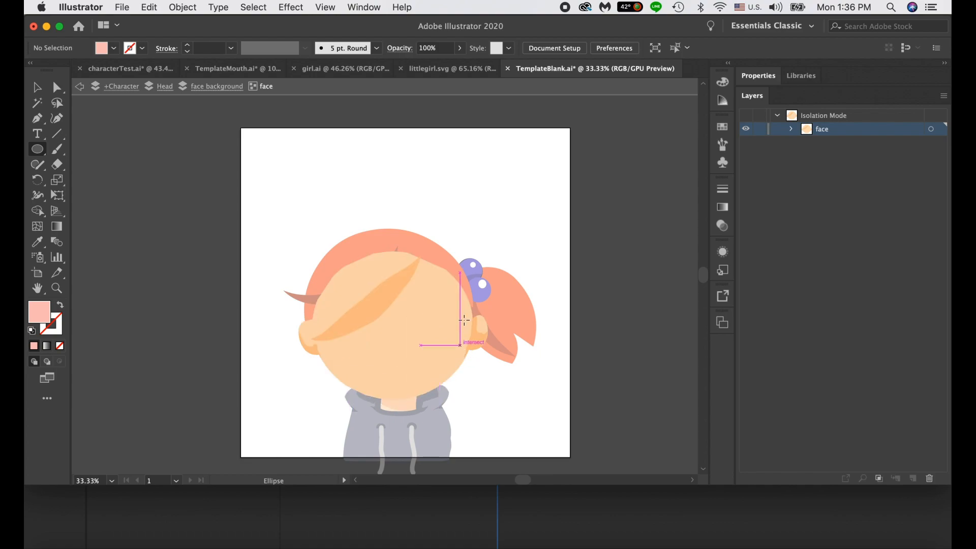
click(37, 120)
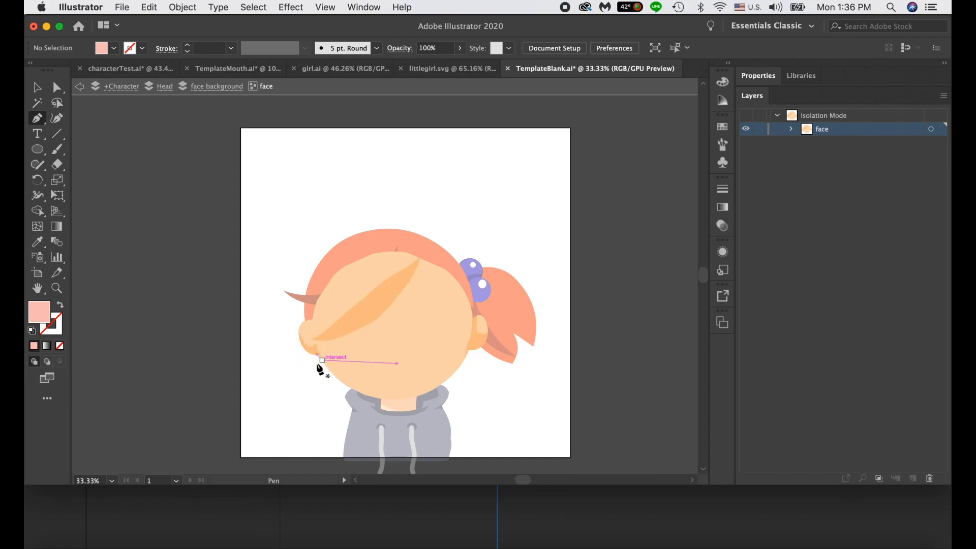
click(322, 360)
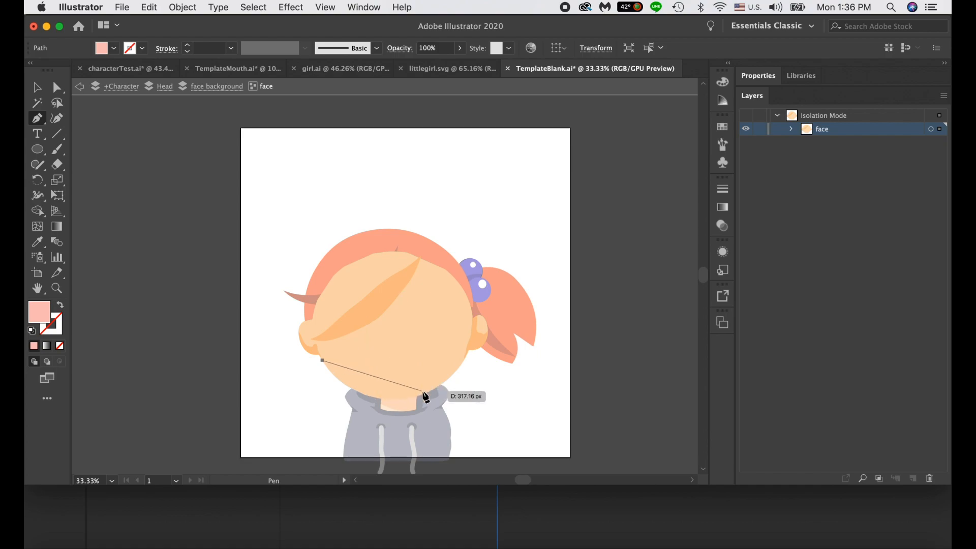
drag(481, 298, 539, 151)
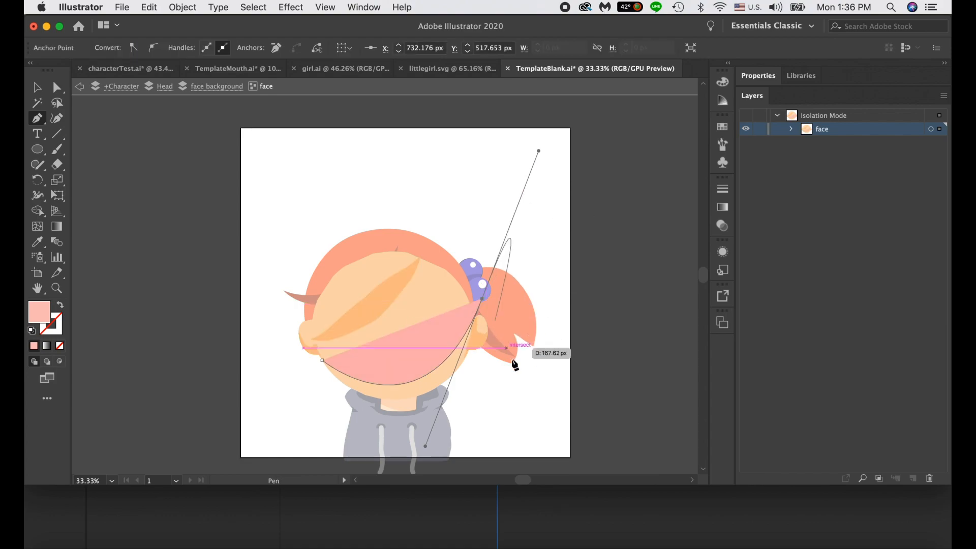
click(495, 391)
click(371, 435)
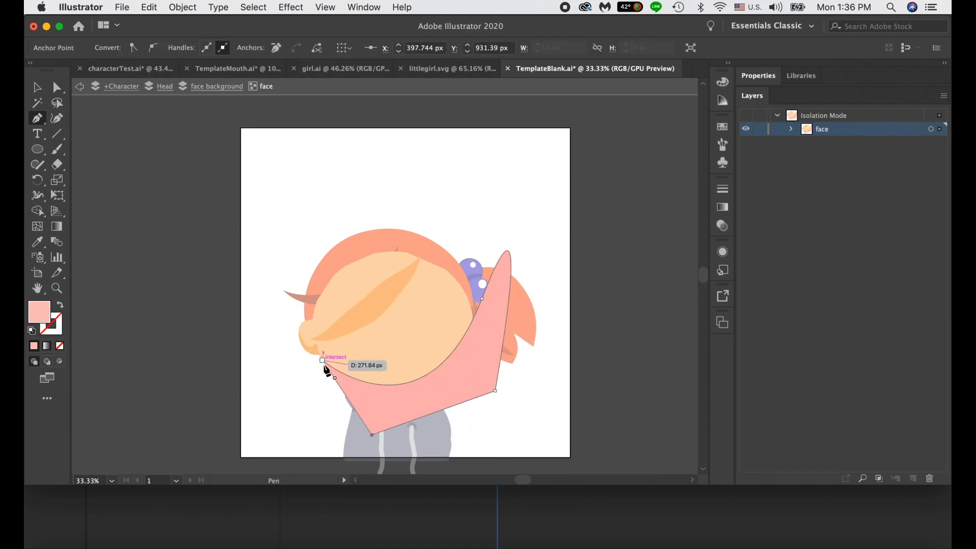
click(323, 361)
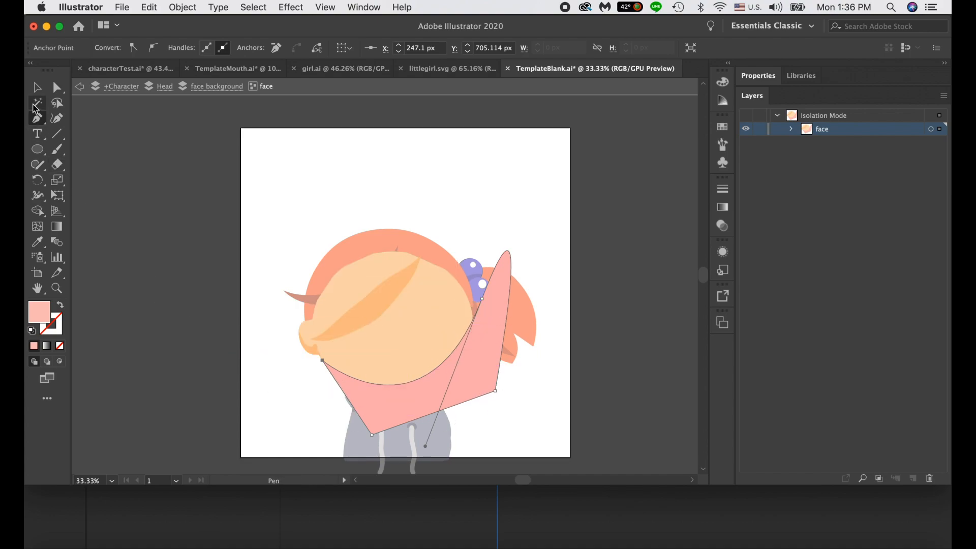
- Trim the new shape to the face outline with Shape Builder by removing the area outside the face, undoing any accidental merge
click(37, 87)
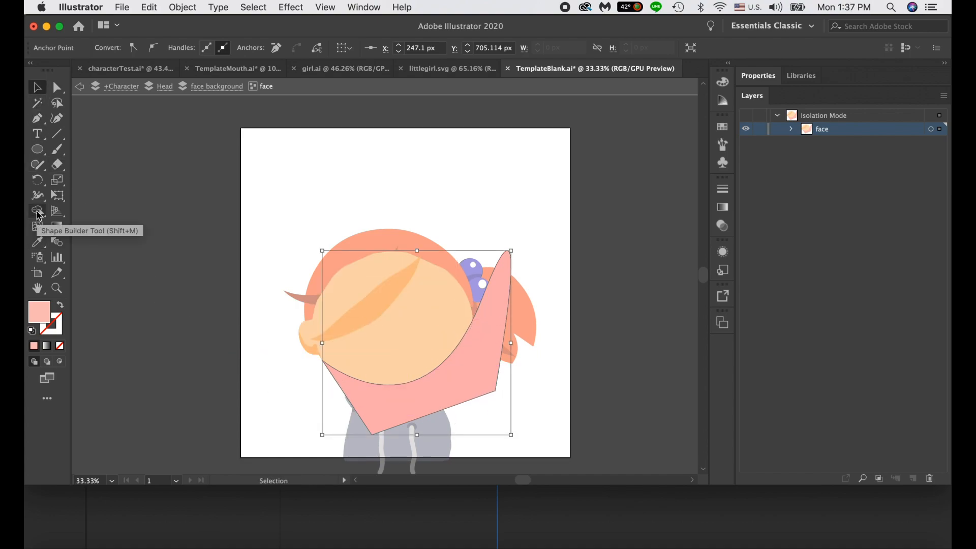
click(419, 341)
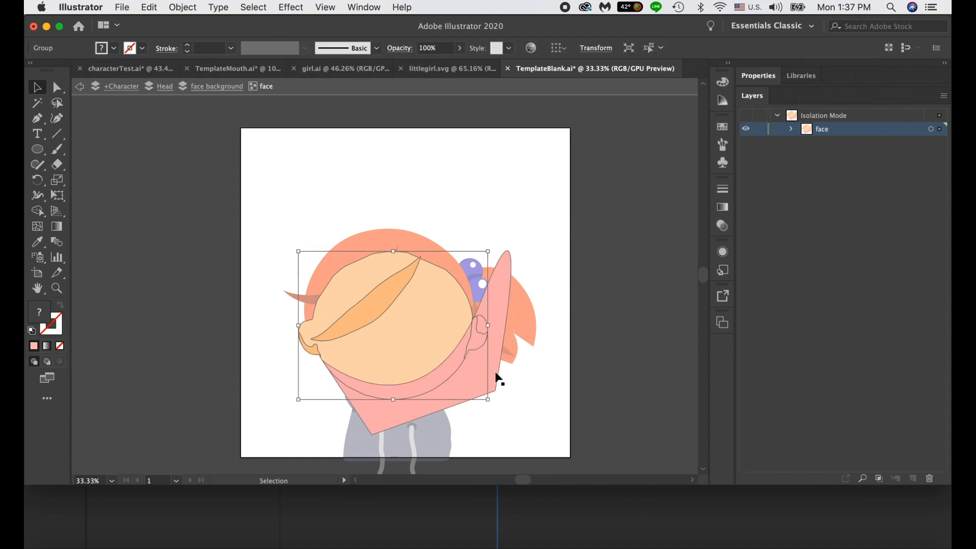
shift+click(505, 303)
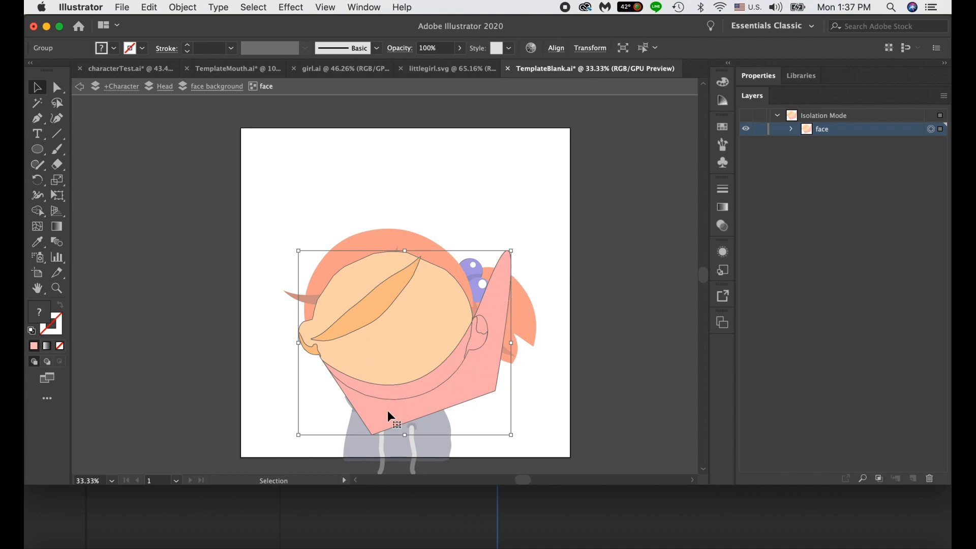
click(39, 213)
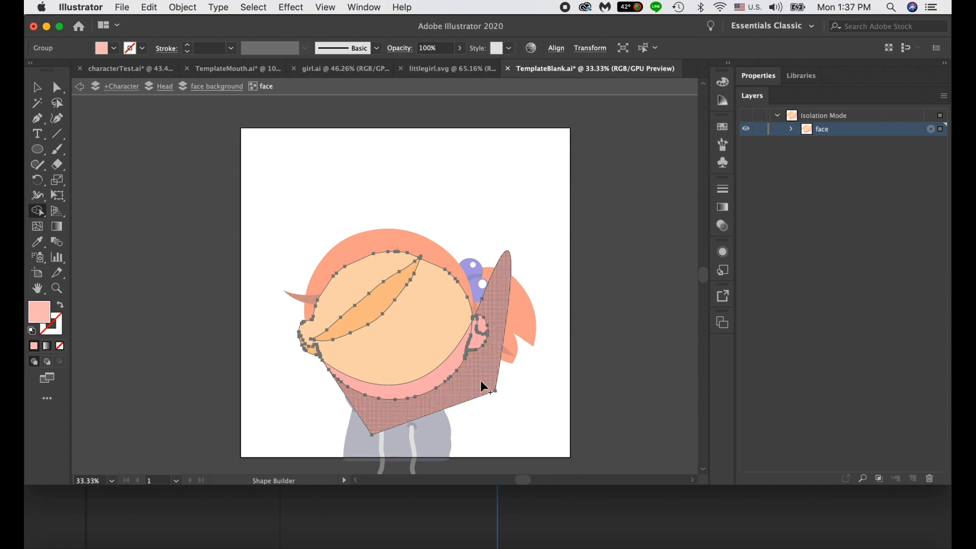
mouse_move(493, 385)
mouse_down()
mouse_move(447, 349)
mouse_move(404, 329)
mouse_up()
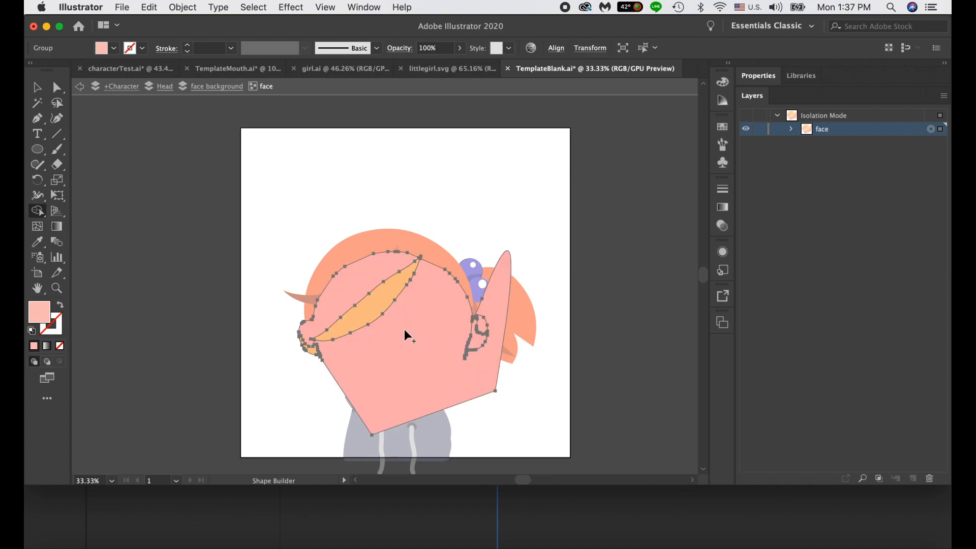
key(cmd+z)
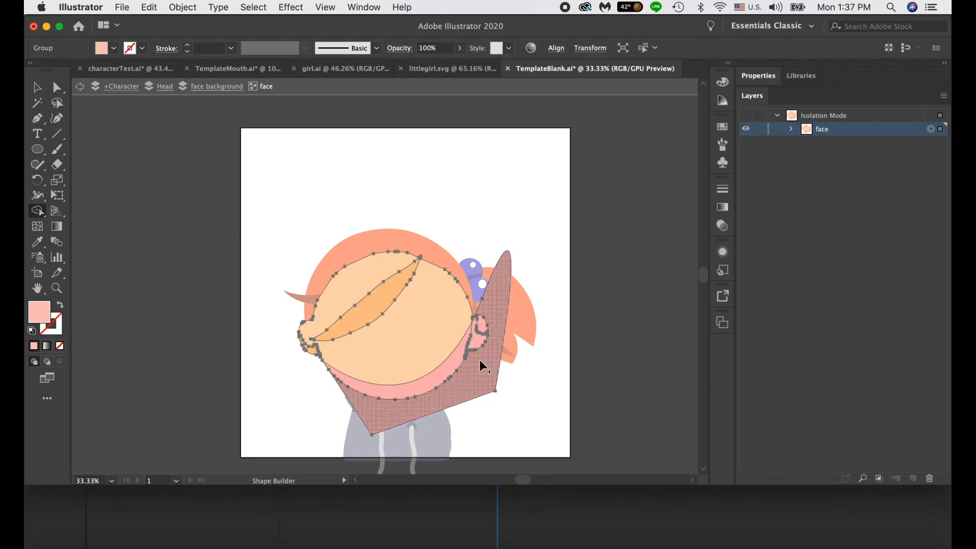
alt+click(484, 371)
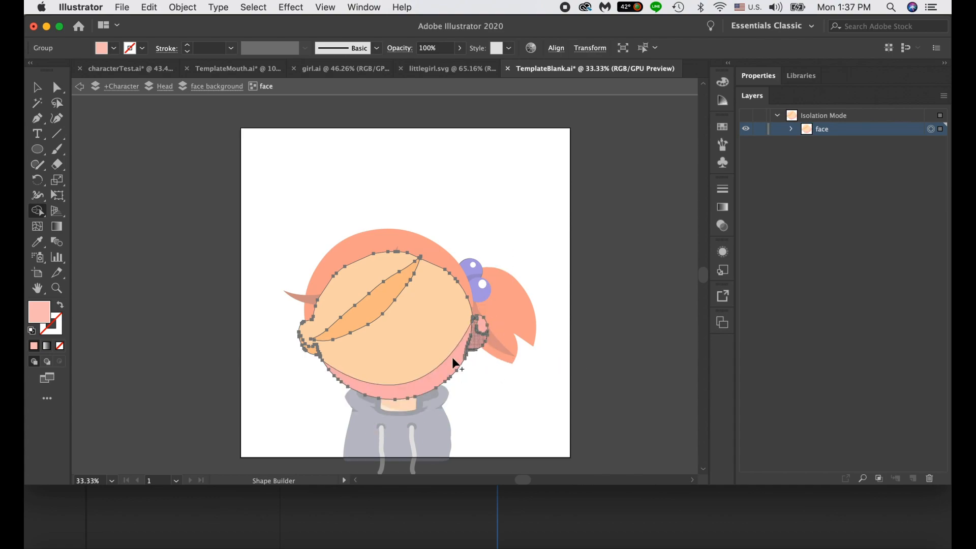
- Select the trimmed shadow shape, sample the face's skin colour for it, and darken its fill to an orange-brown
click(40, 88)
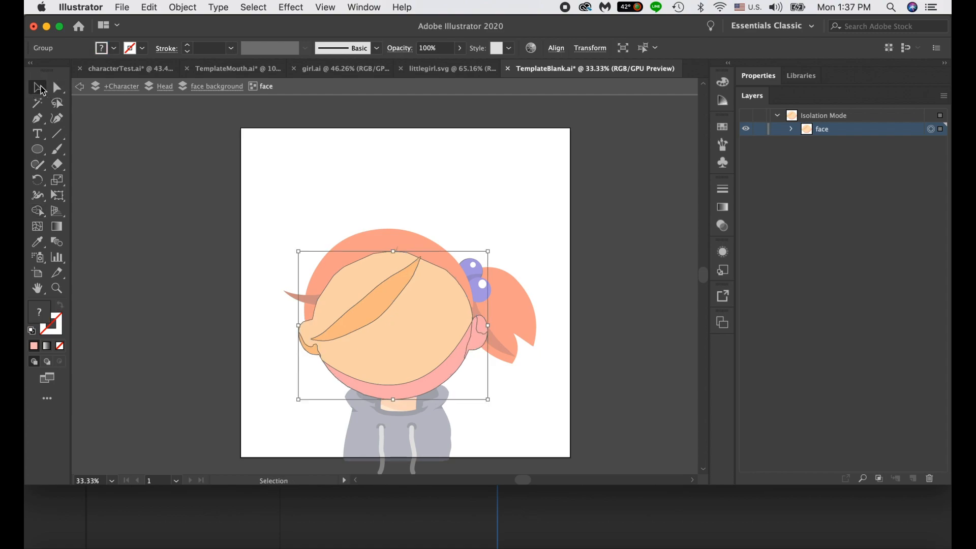
click(494, 379)
click(447, 375)
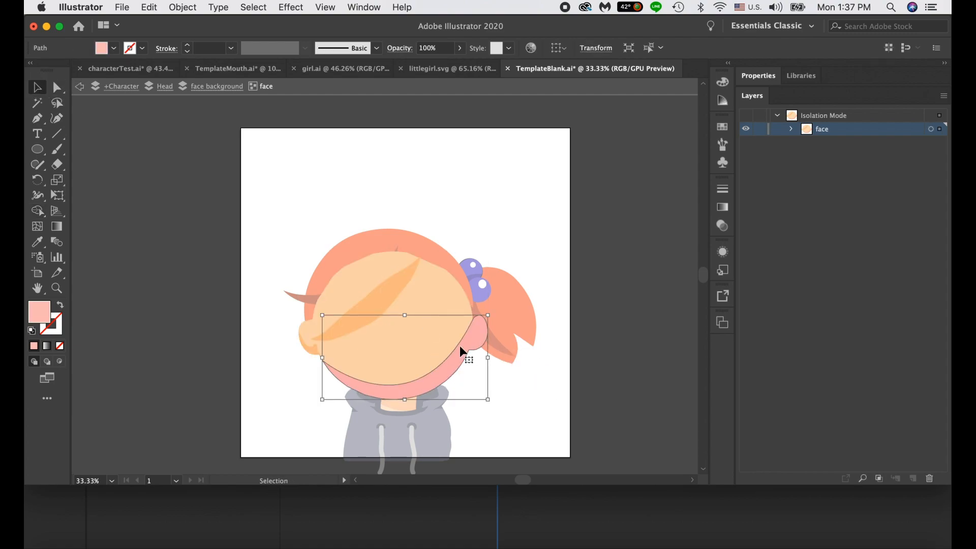
click(37, 242)
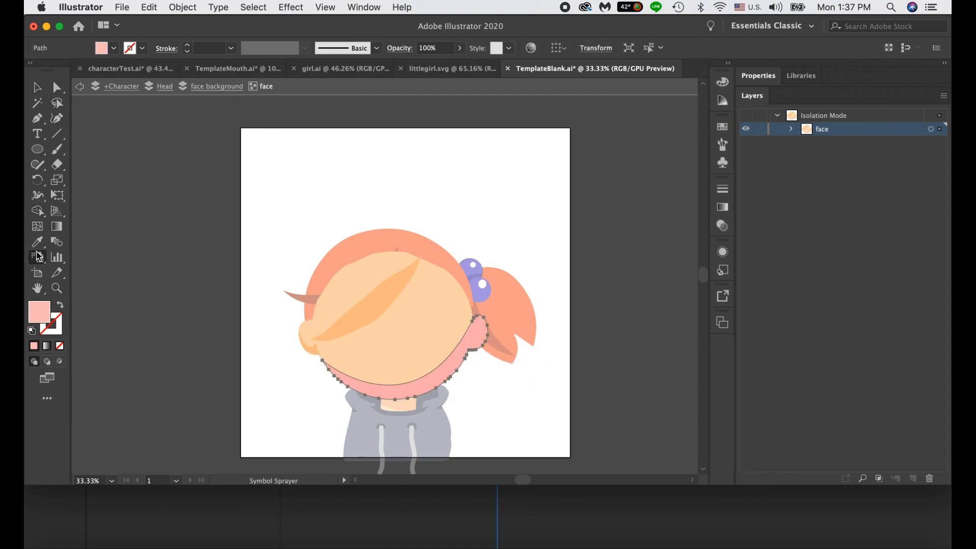
click(362, 356)
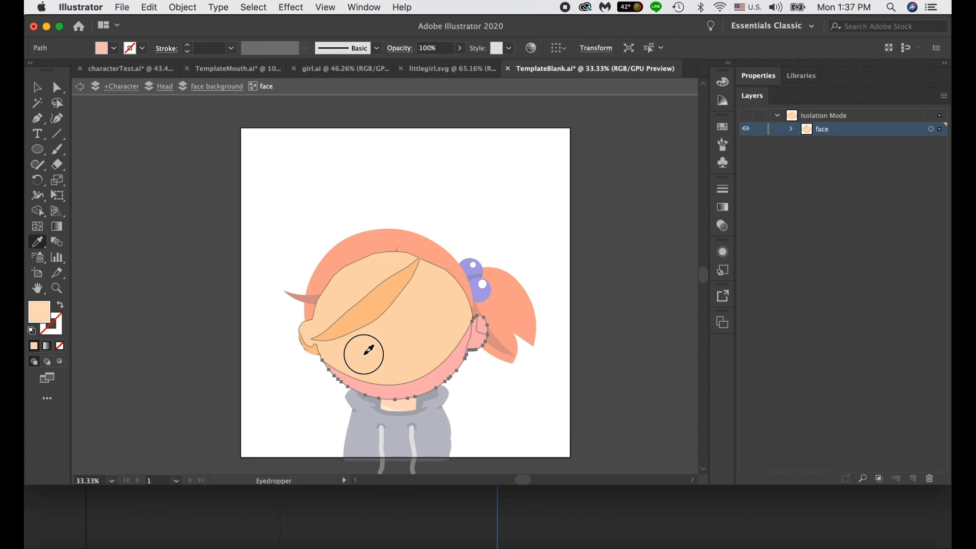
double_click(42, 321)
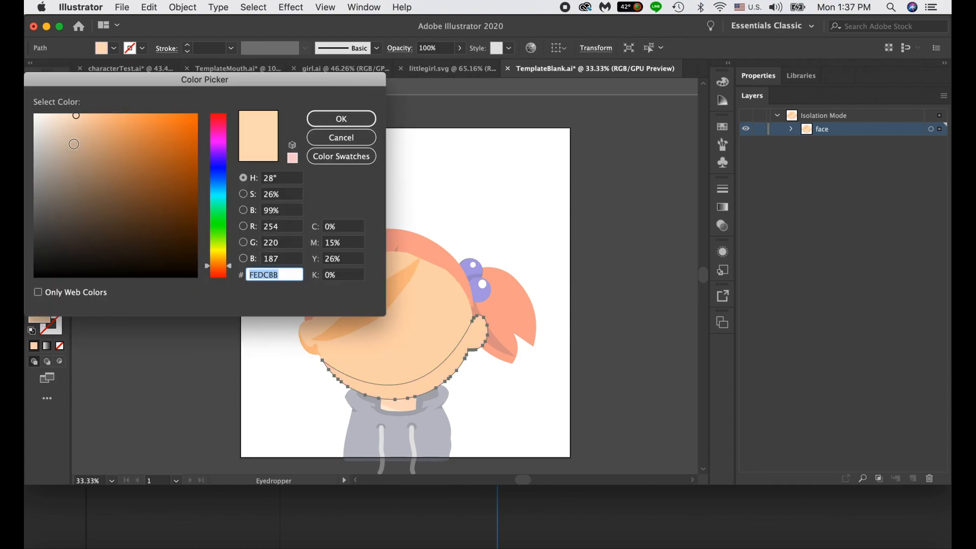
click(74, 144)
click(122, 152)
click(338, 118)
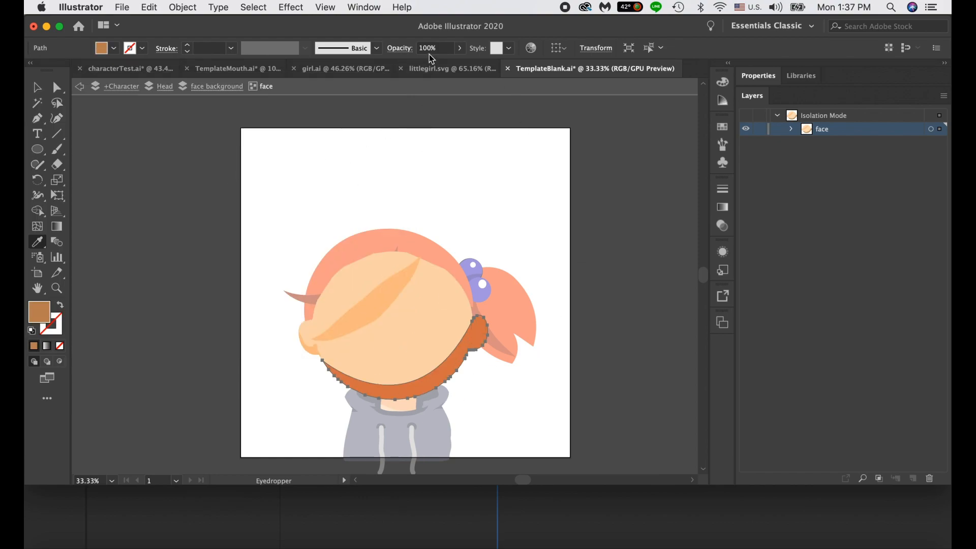
- Lower the shadow shape's opacity to 16% and exit isolation mode
click(461, 48)
drag(427, 67, 420, 68)
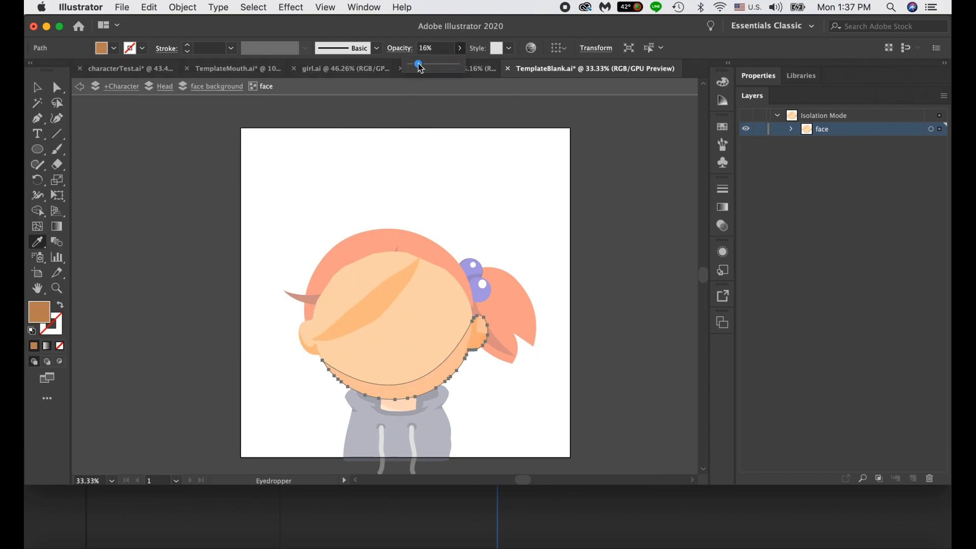
key(v)
double_click(184, 237)
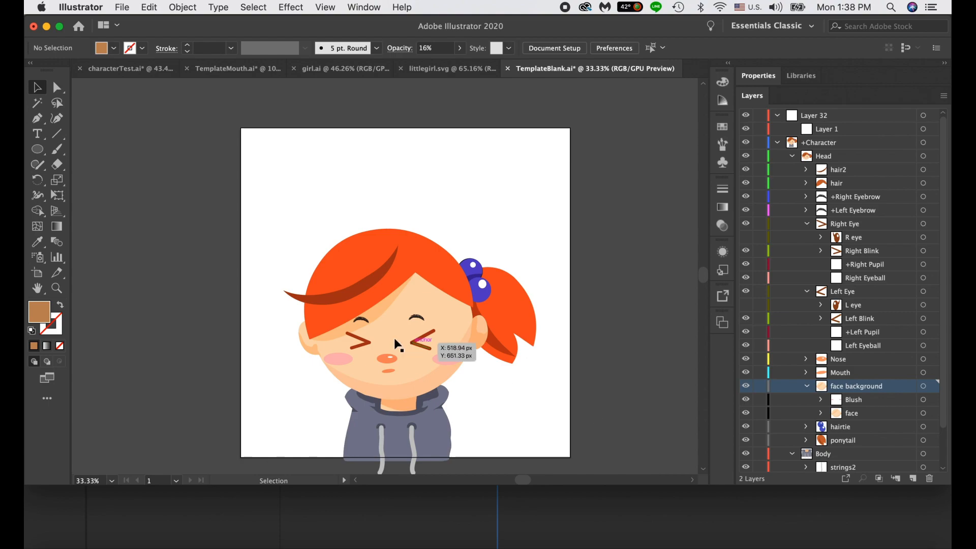
- Expand the Mouth layer inside Head and examine its list of mouth-shape layers from Neutral to W-Oo
scroll(868, 259, down, 3)
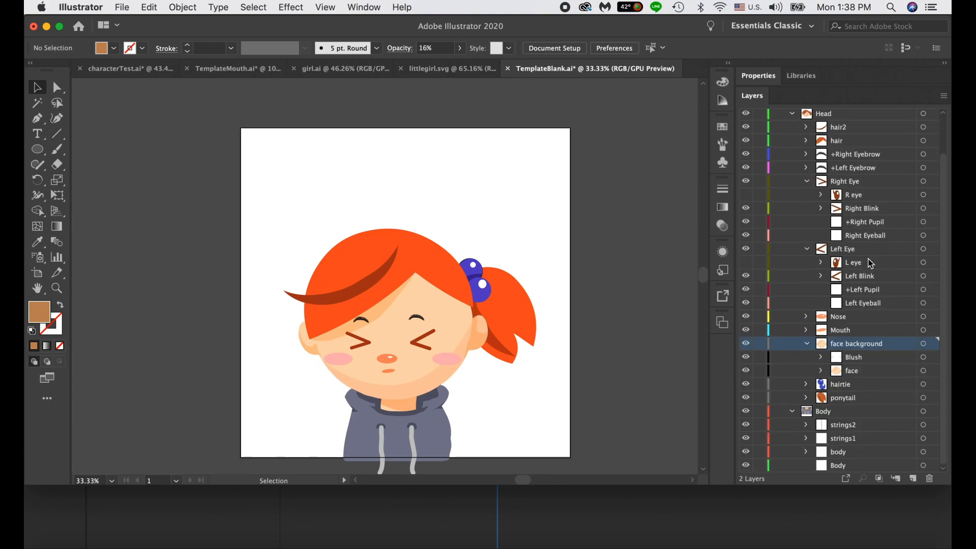
click(806, 330)
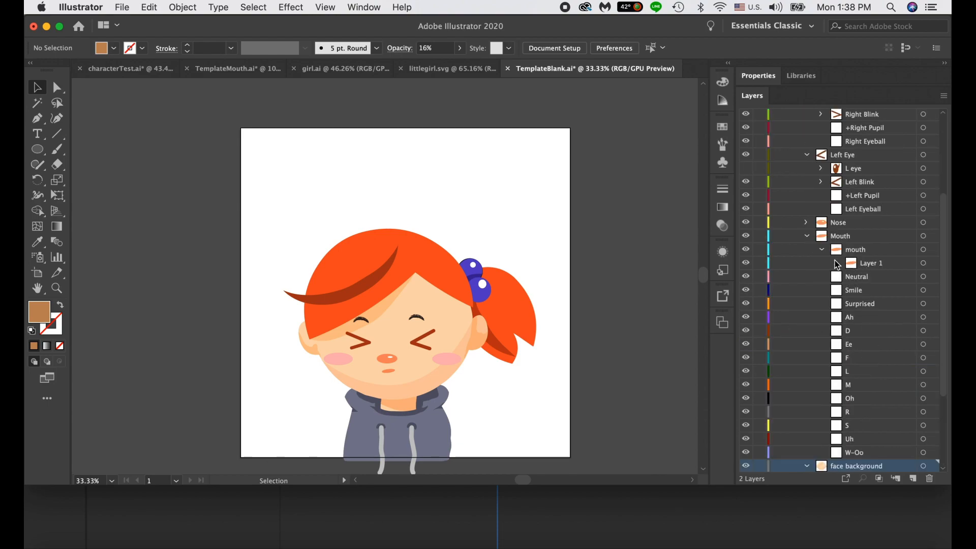
scroll(844, 341, down, 3)
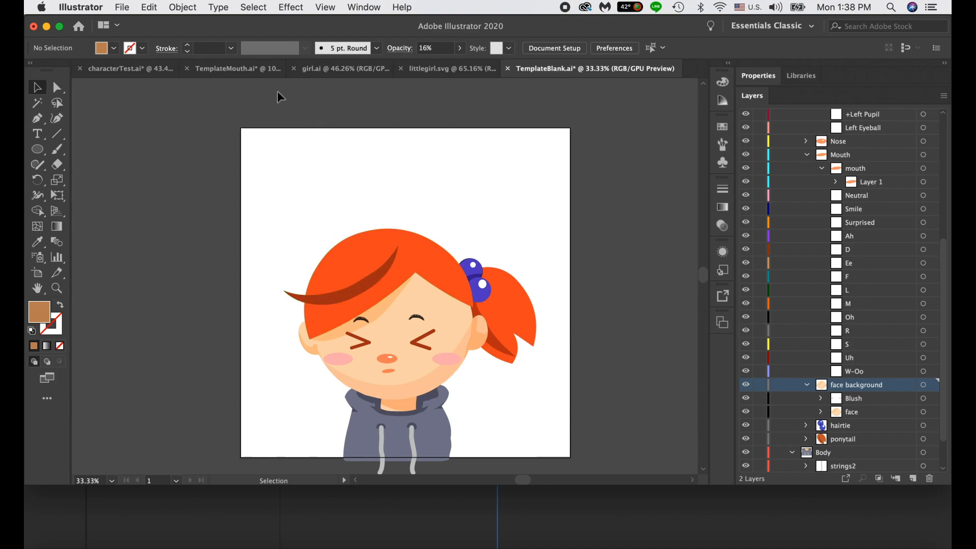
- Switch to TemplateMouth.ai and view the whole F mouth artwork at 50% zoom
click(239, 69)
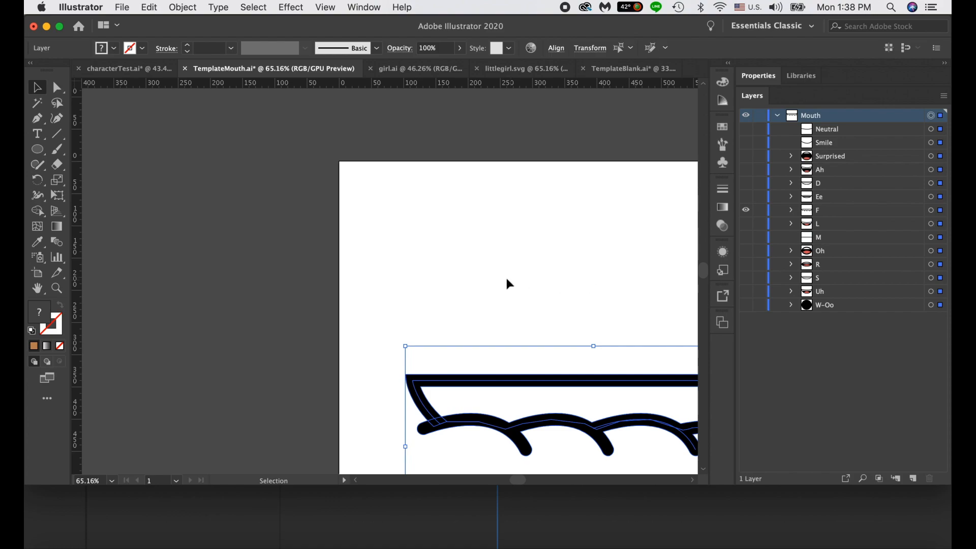
scroll(505, 275, right, 4)
scroll(505, 276, down, 3)
key(super+minus)
key(v)
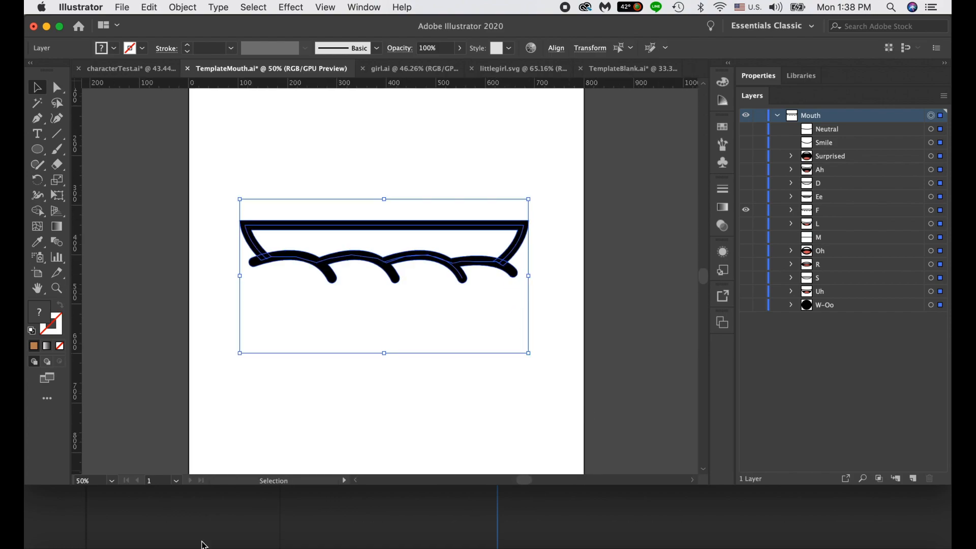
- Switch to Chrome, open Basecamp's Character Animator Tutorials folder to view the template files, and return to Illustrator
click(148, 543)
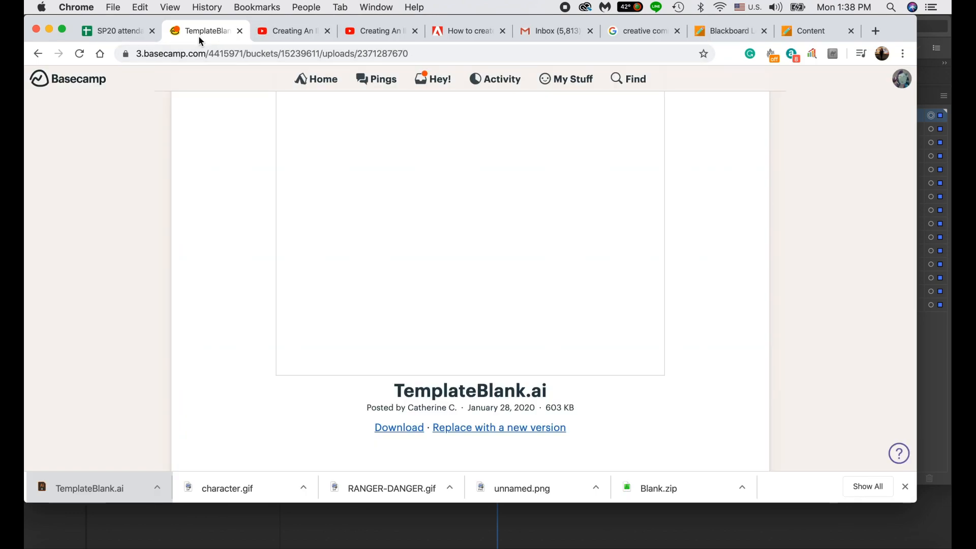
scroll(569, 150, up, 3)
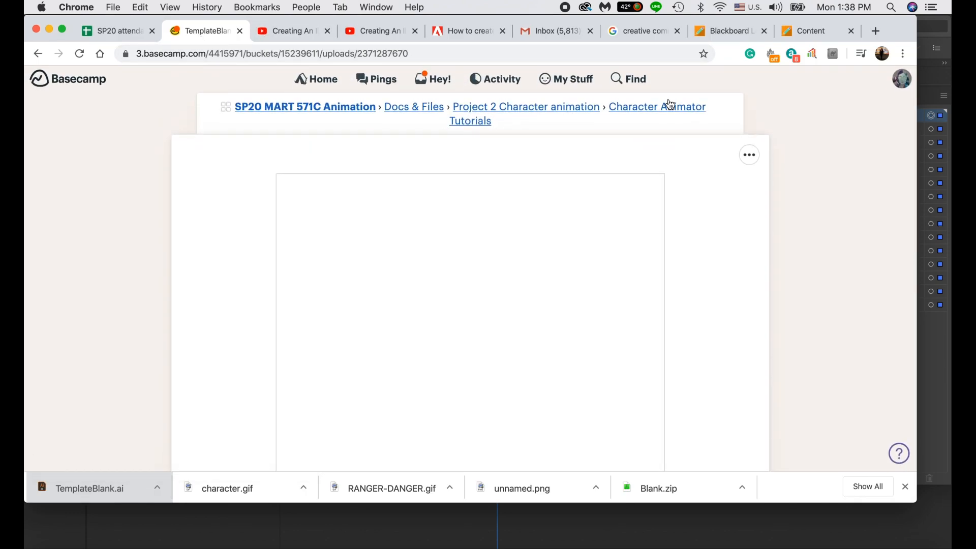
click(663, 107)
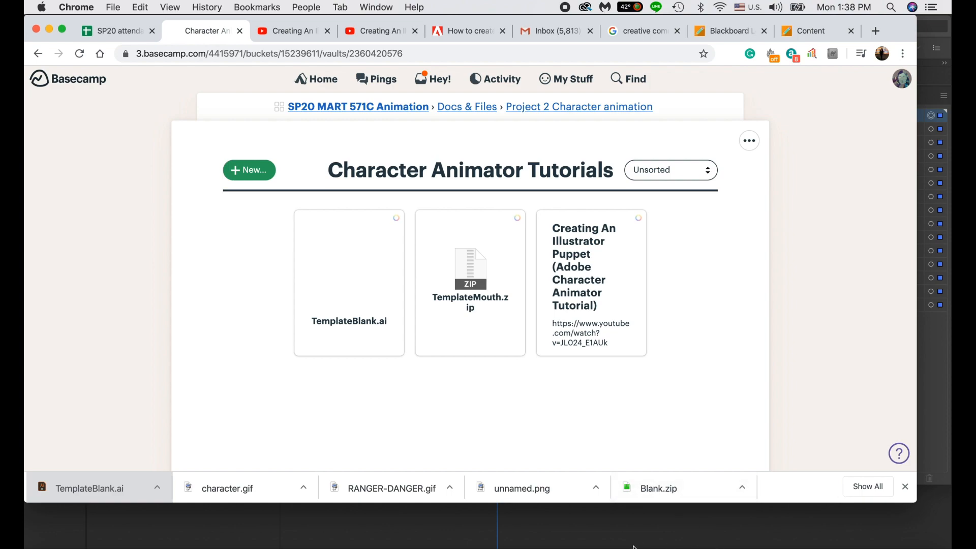
click(604, 547)
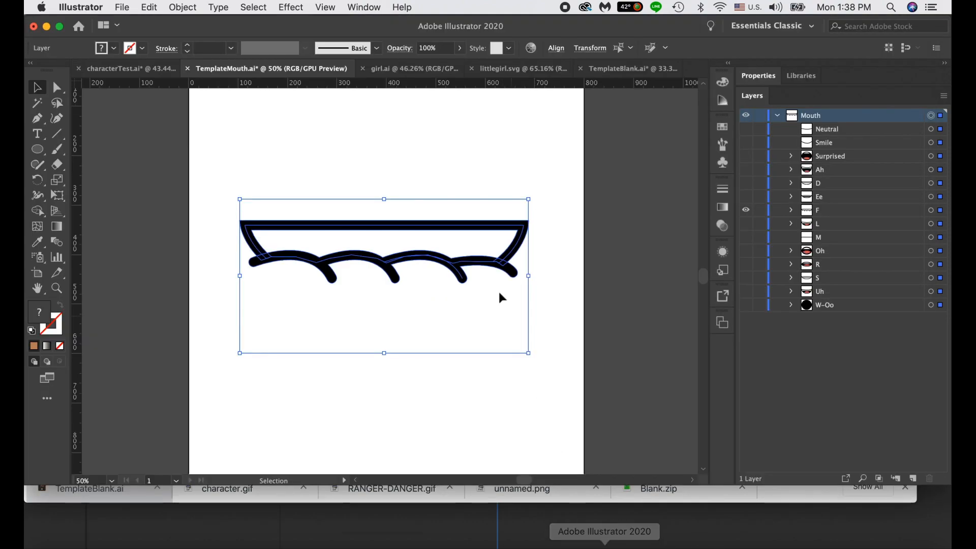
- Collapse and re-expand the Mouth layer, and preview the Surprised mouth shape on its own
click(777, 116)
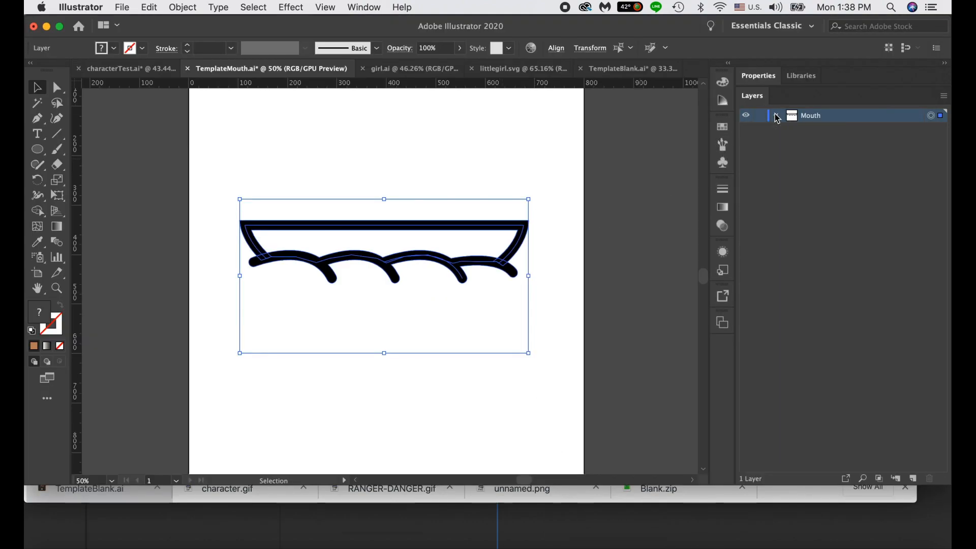
click(777, 116)
click(747, 197)
click(747, 156)
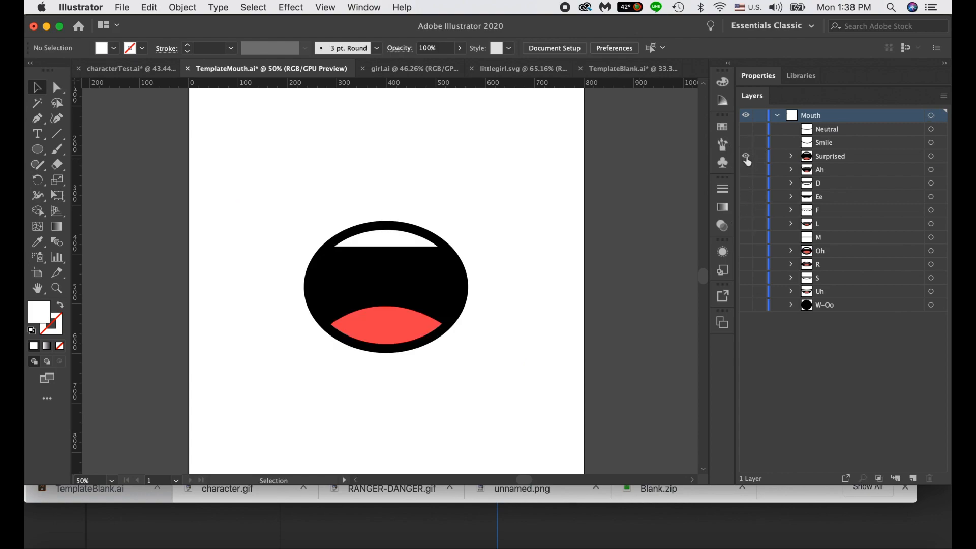
- Hide the Surprised mouth, preview the Neutral mouth, and make all mouth shapes from Neutral to W-Oo visible
click(747, 157)
click(746, 130)
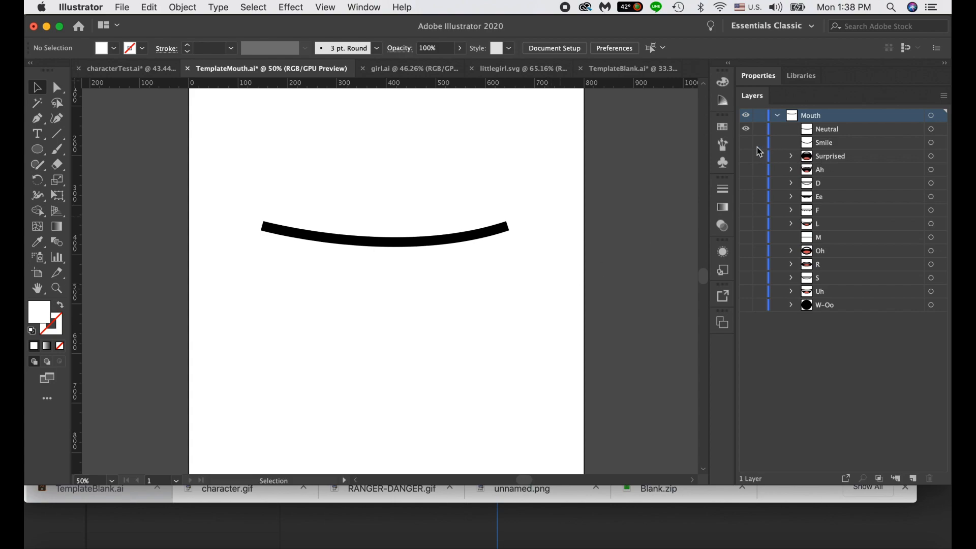
drag(747, 143, 755, 319)
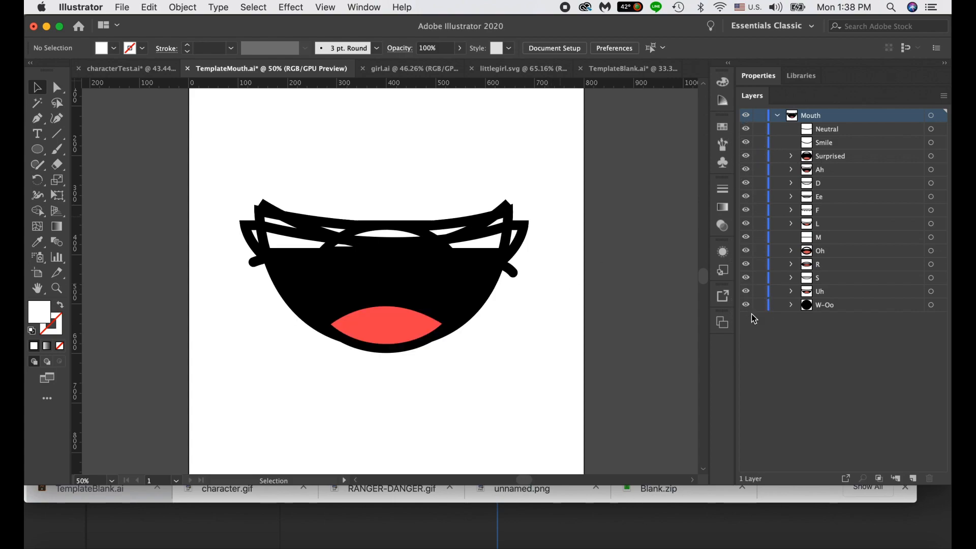
- Select all black areas of the mouth shapes with the Magic Wand and set their fill to dark brown 4C2E16
click(931, 116)
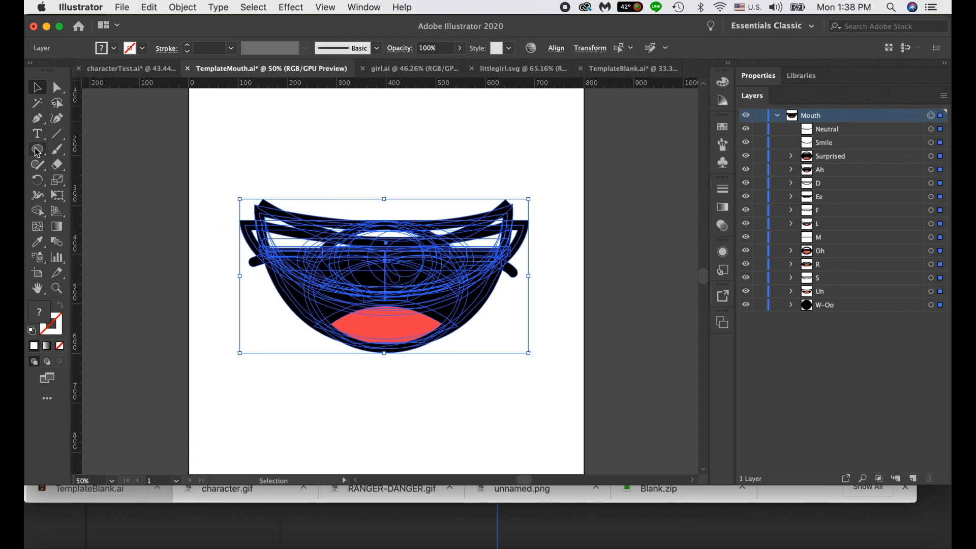
click(37, 103)
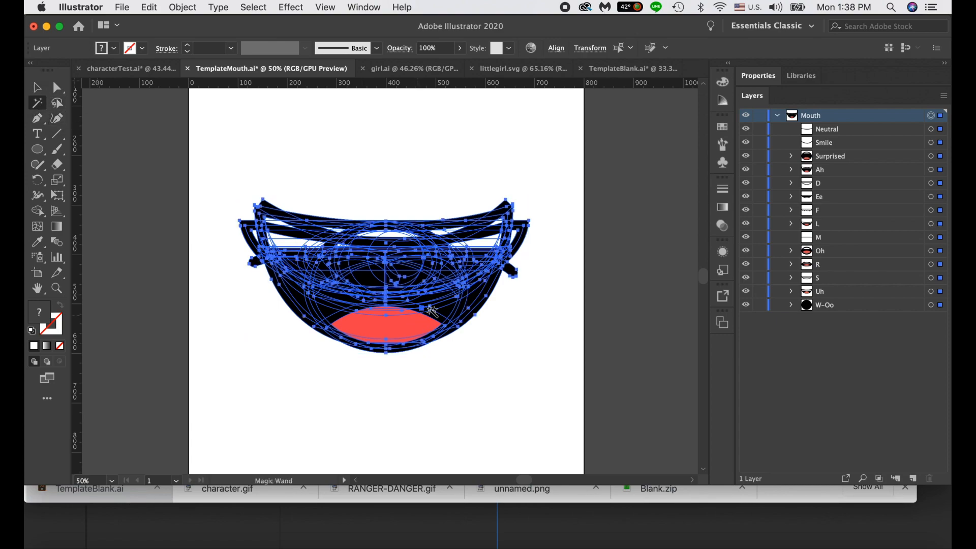
click(448, 312)
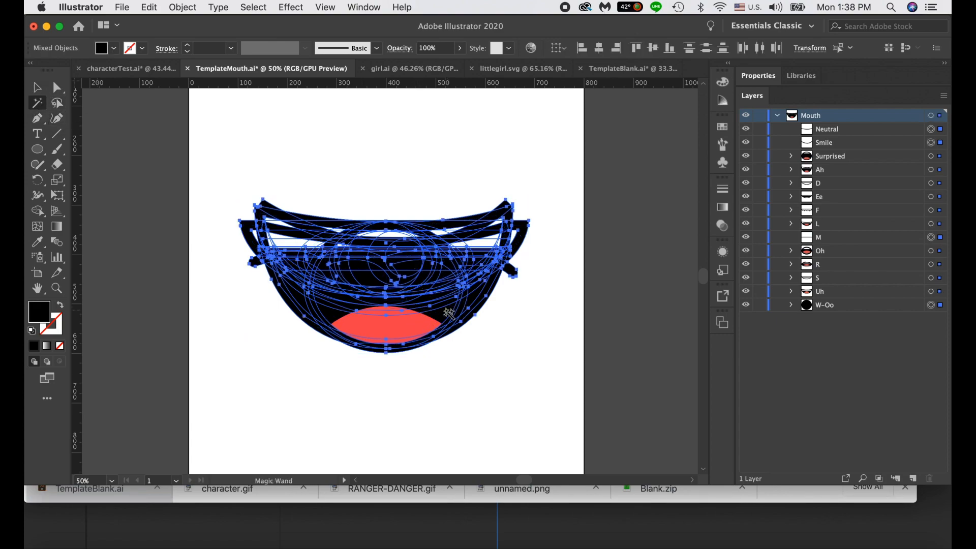
double_click(43, 313)
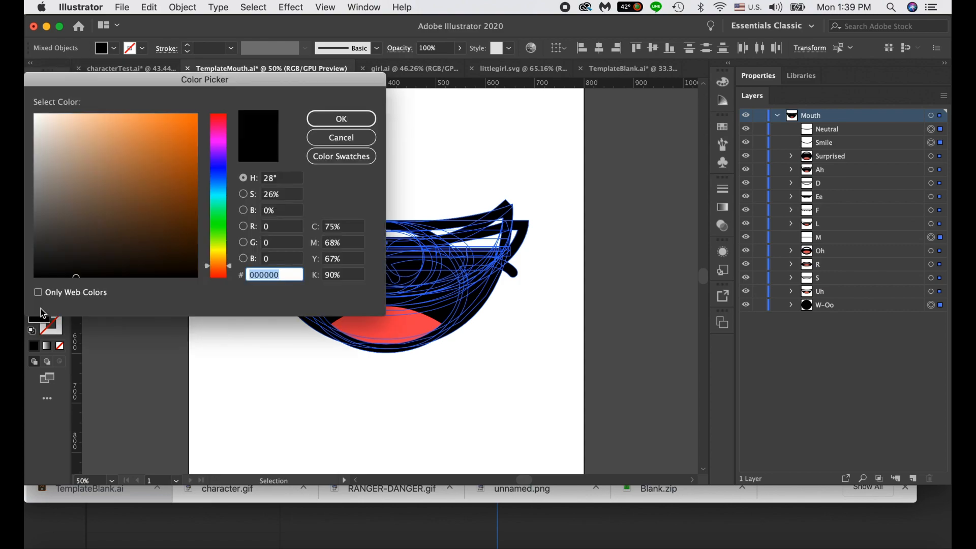
mouse_move(138, 157)
mouse_down()
mouse_move(117, 148)
mouse_move(153, 231)
mouse_move(155, 217)
mouse_move(150, 229)
mouse_up()
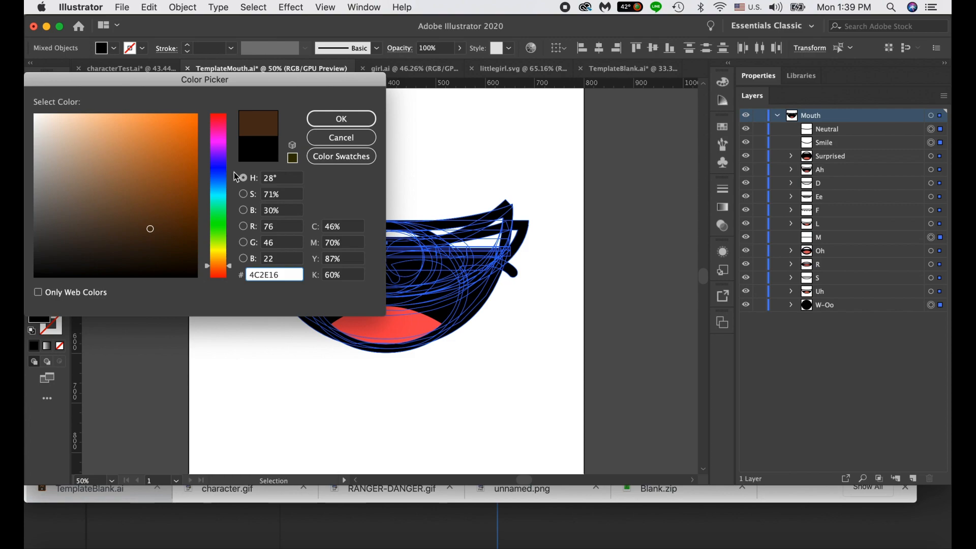
click(341, 119)
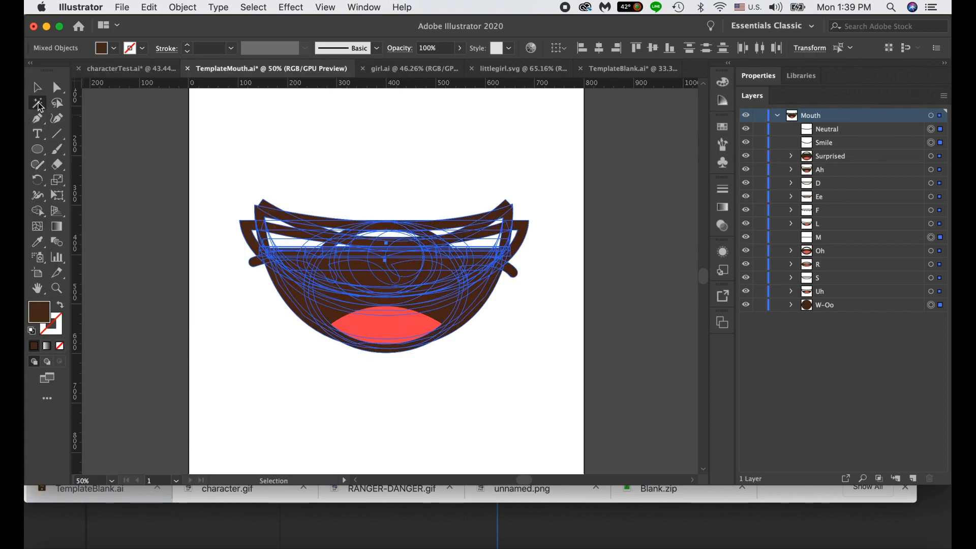
click(283, 164)
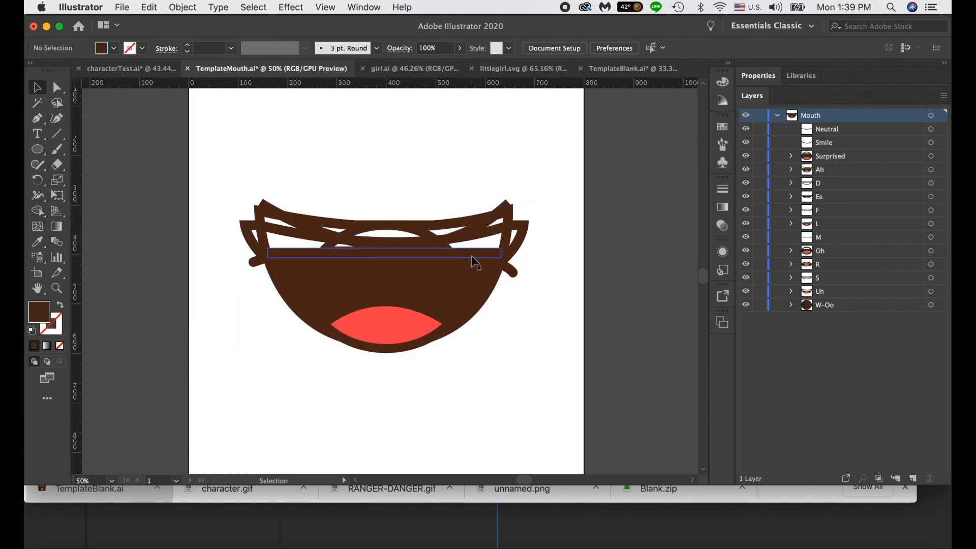
click(43, 106)
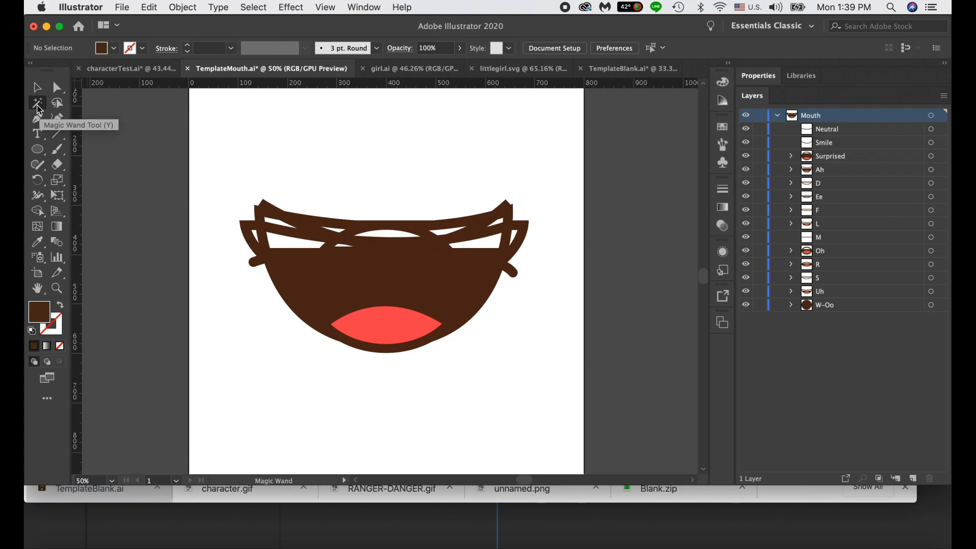
click(323, 275)
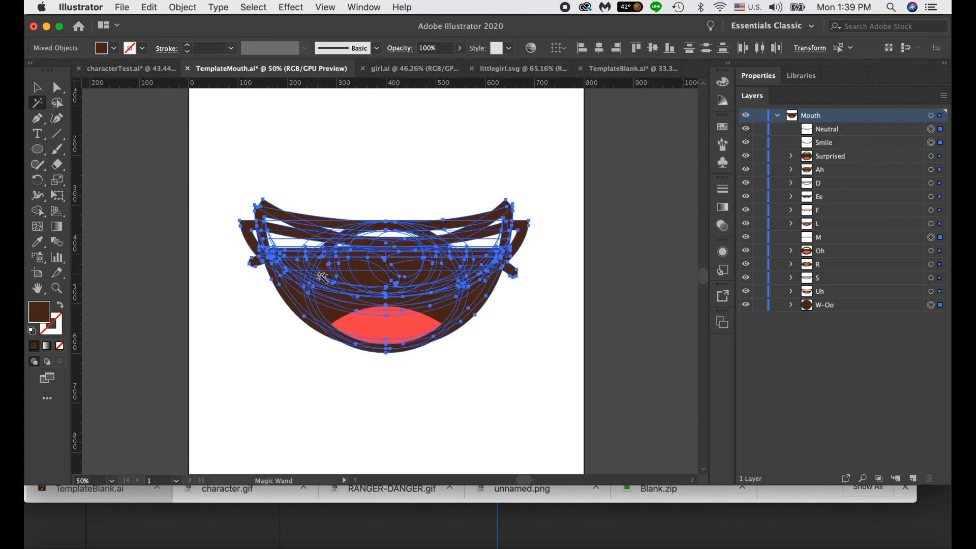
click(38, 87)
click(369, 171)
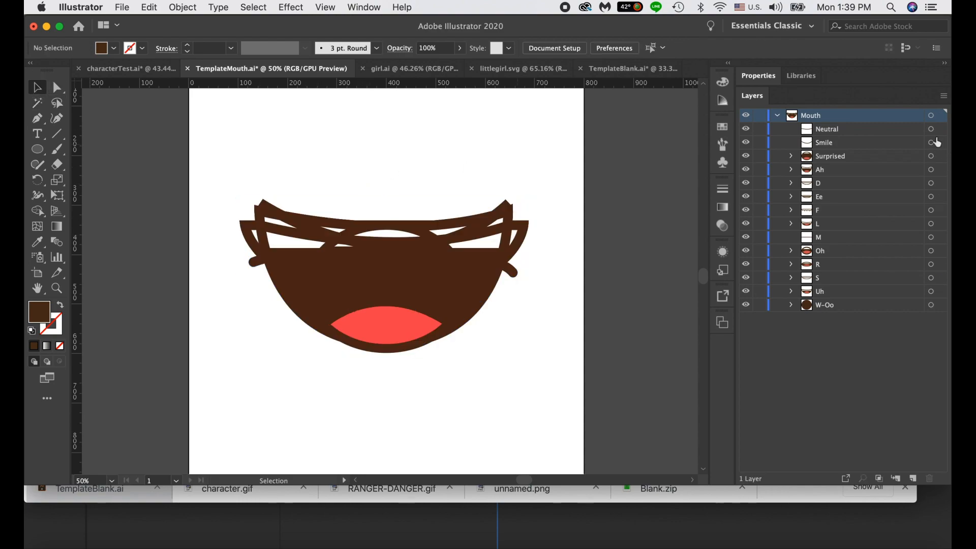
click(931, 116)
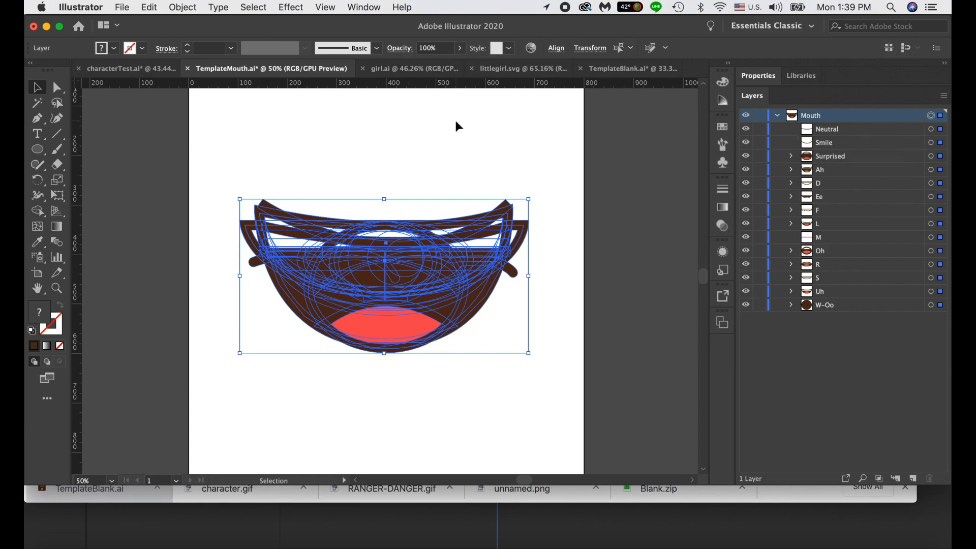
click(568, 183)
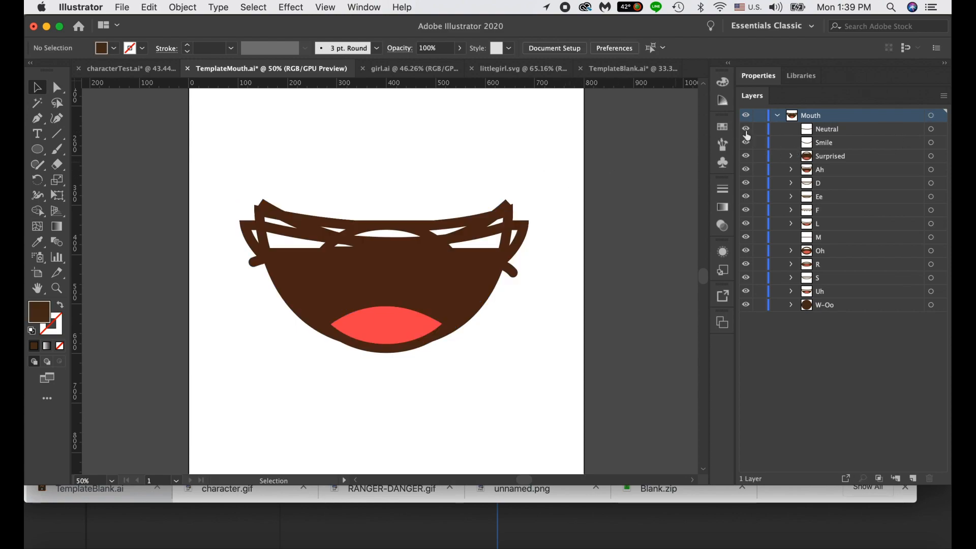
drag(746, 131, 748, 298)
- Copy all artwork of the Mouth layer and paste it into Layer 32 of TemplateBlank.ai
click(931, 116)
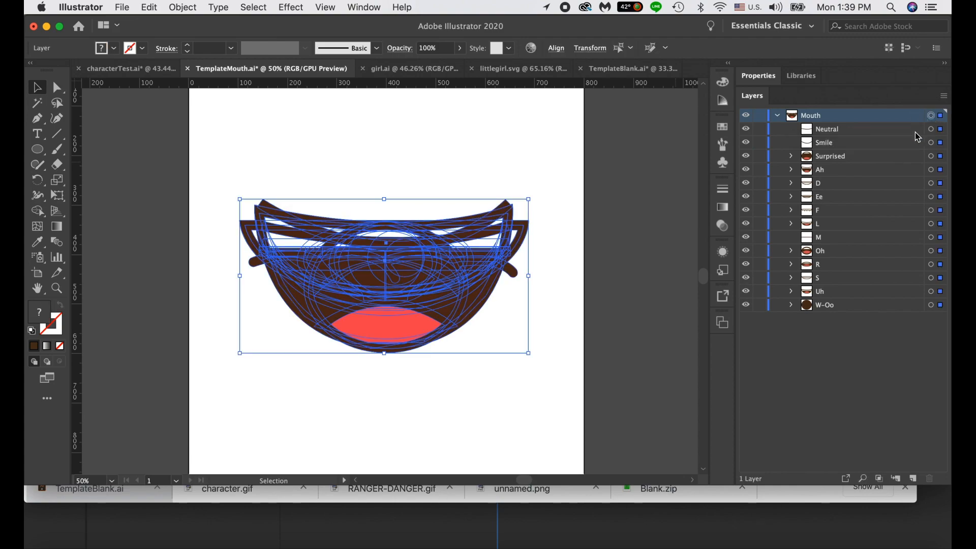
click(509, 75)
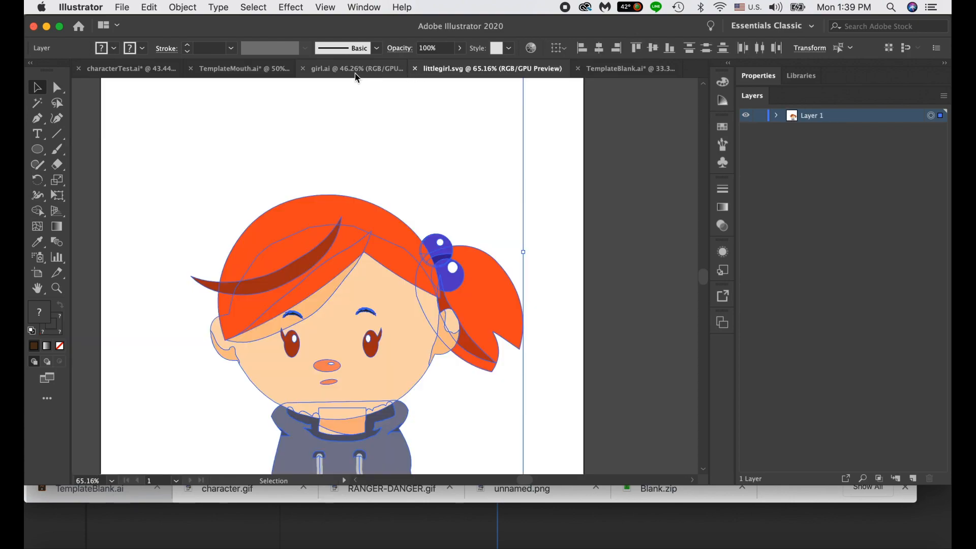
click(602, 77)
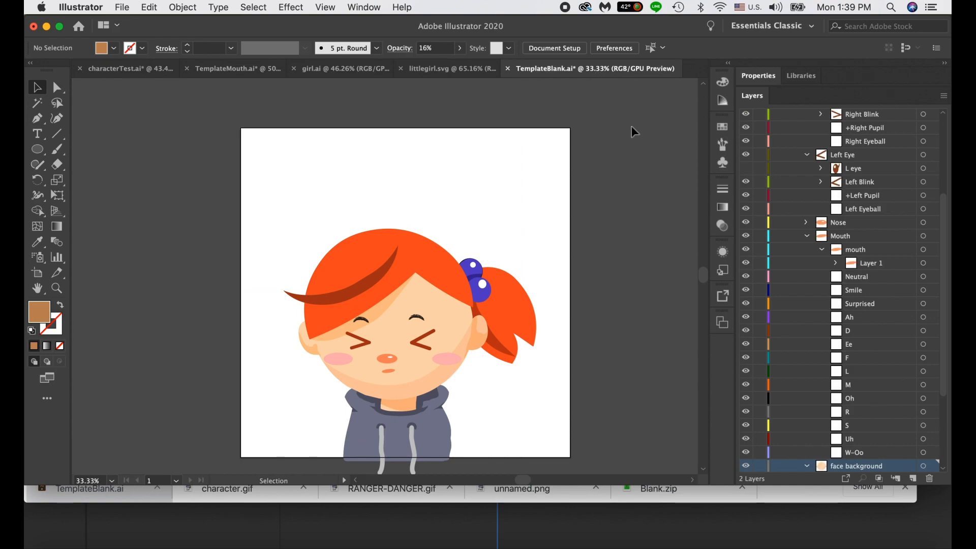
scroll(872, 300, down, 3)
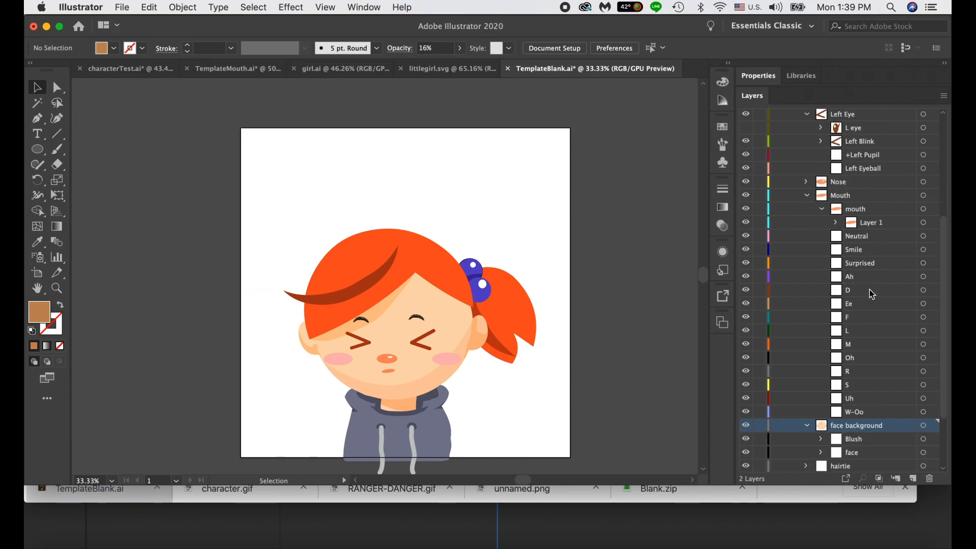
scroll(867, 218, up, 10)
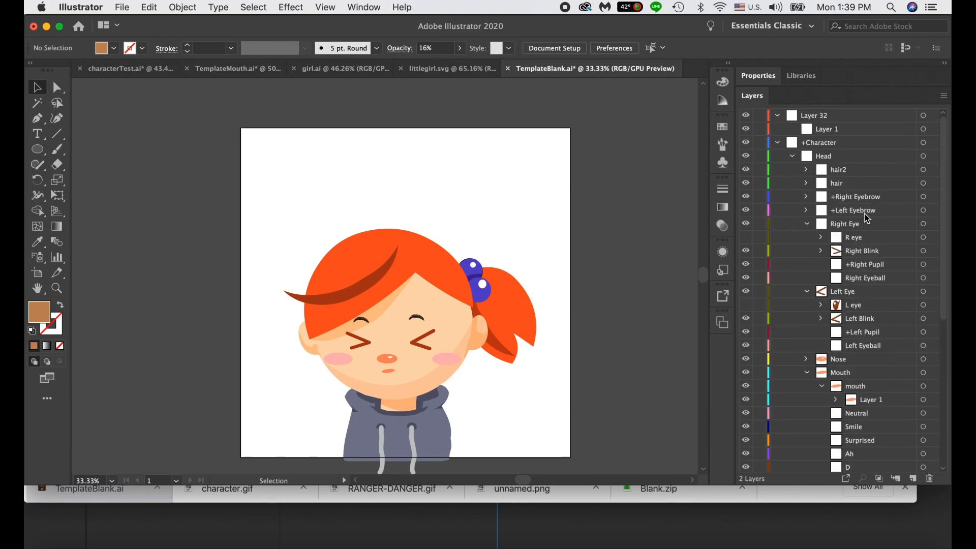
click(856, 116)
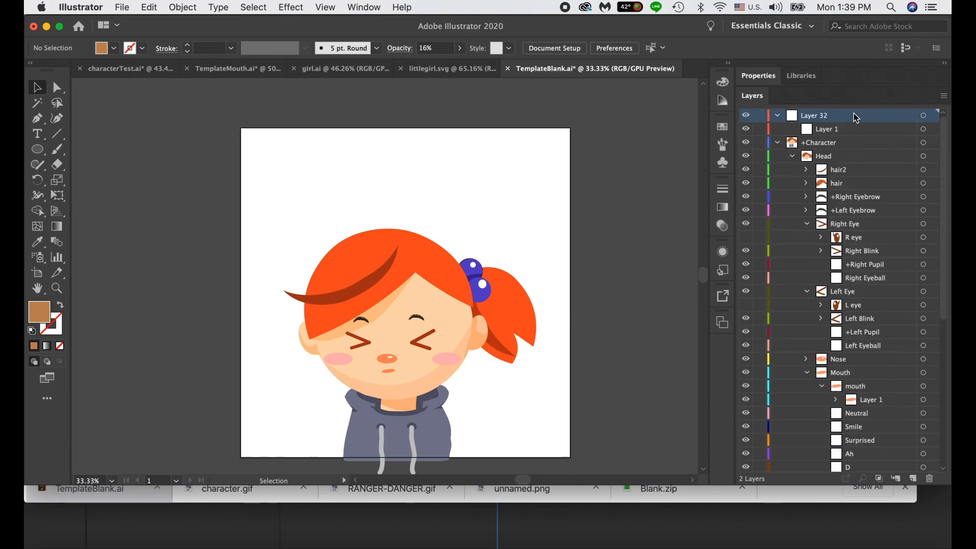
key(super+v)
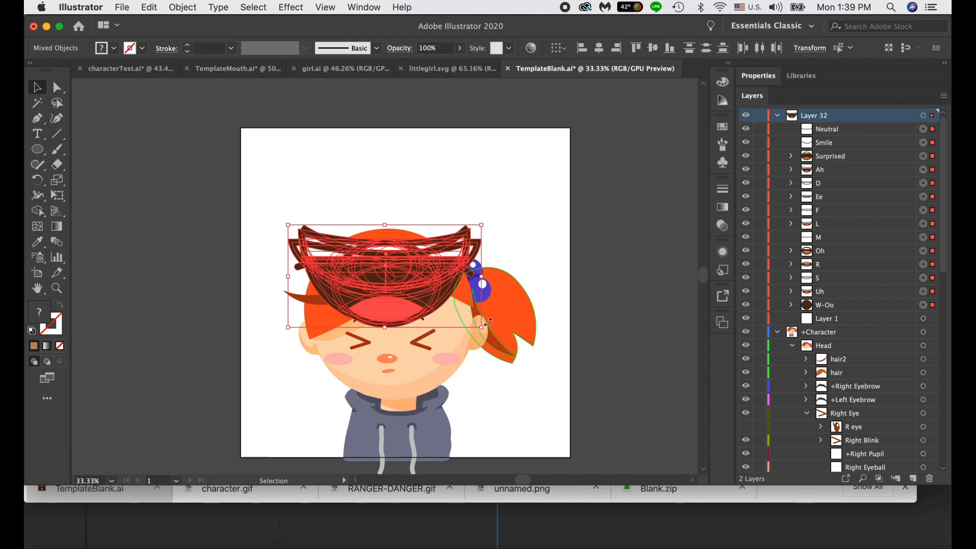
- Scale the pasted mouth shapes down to fit the girl's face and position them just below her nose
drag(481, 328, 382, 274)
drag(341, 249, 397, 385)
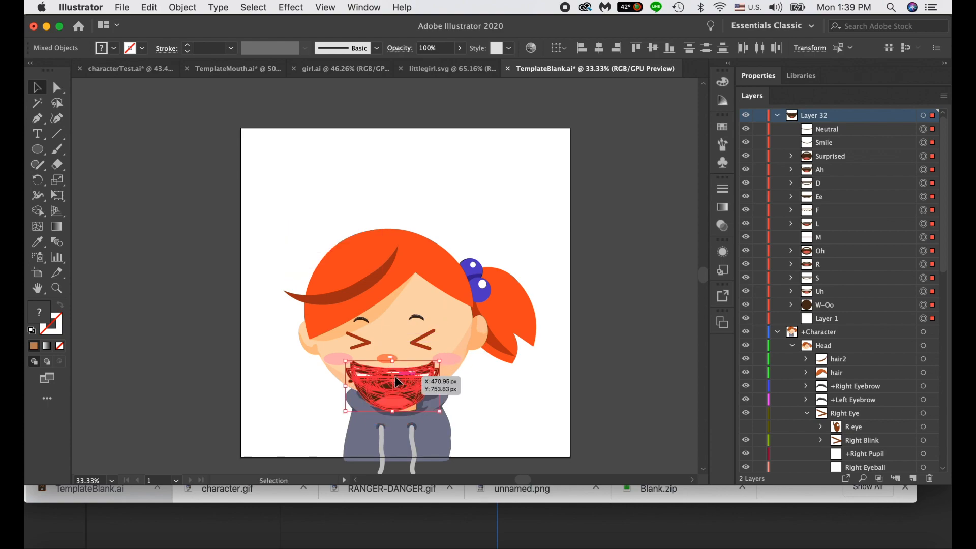
drag(438, 413, 409, 385)
key(Left)
key(Left)
key(Left)
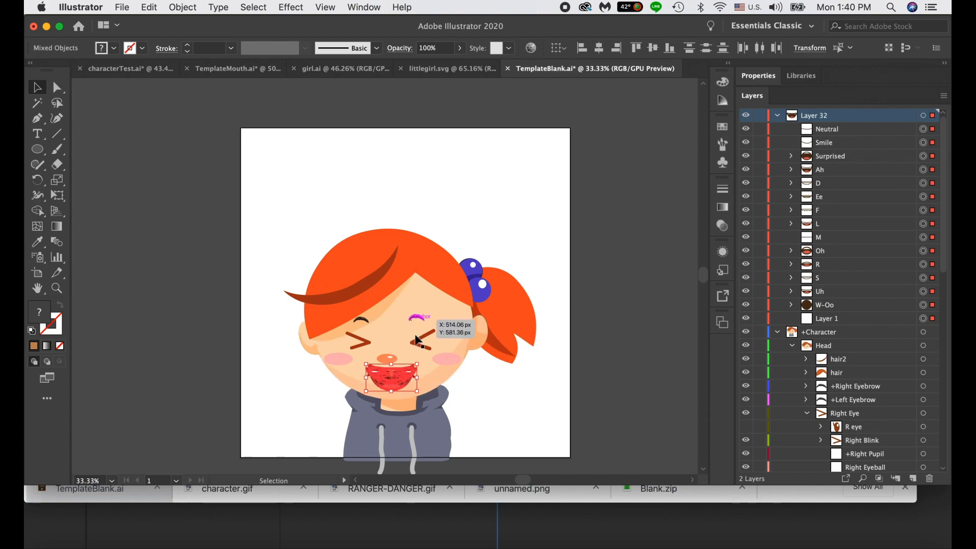
click(516, 423)
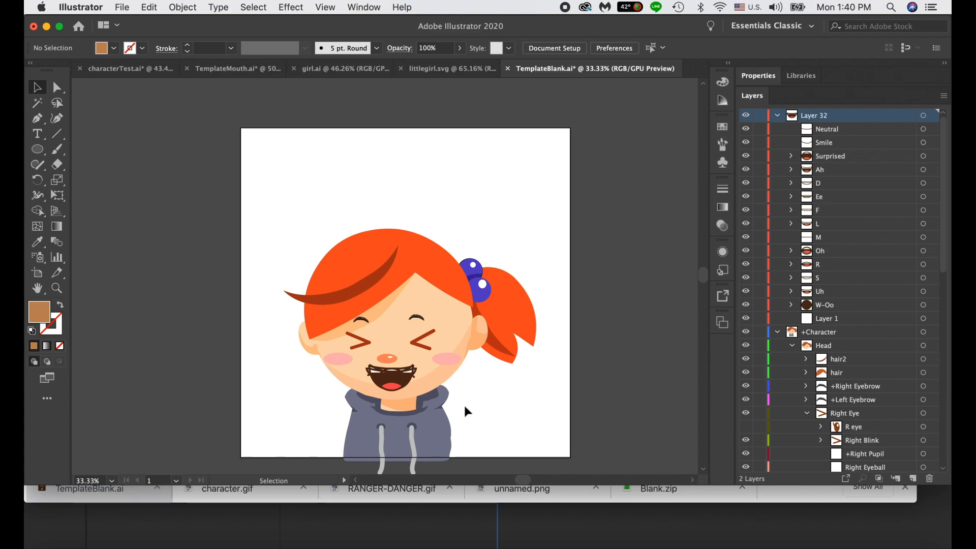
- Select the dark-brown mouth areas with the Magic Wand and recolor them to the dark hair strand's reddish brown with the Eyedropper
key(super+equal)
scroll(466, 408, down, 1)
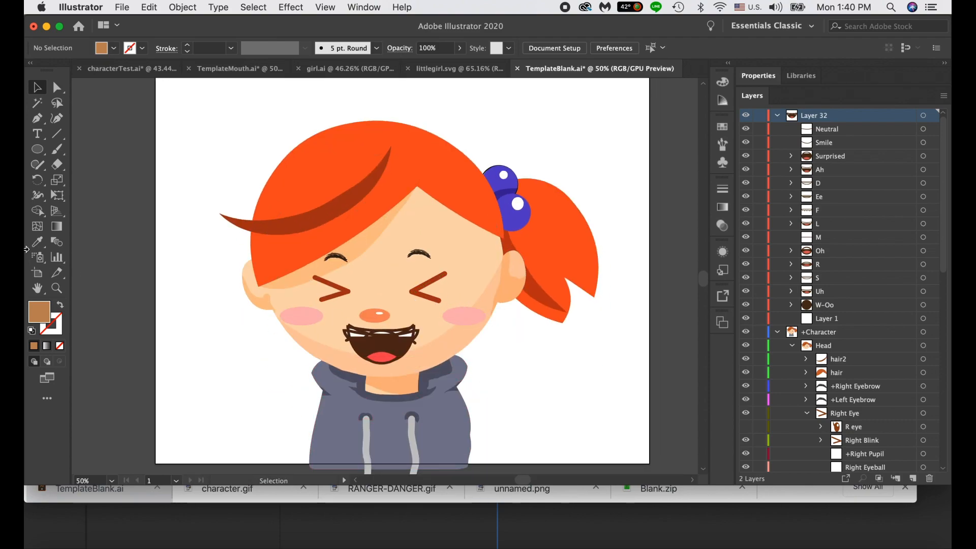
click(37, 103)
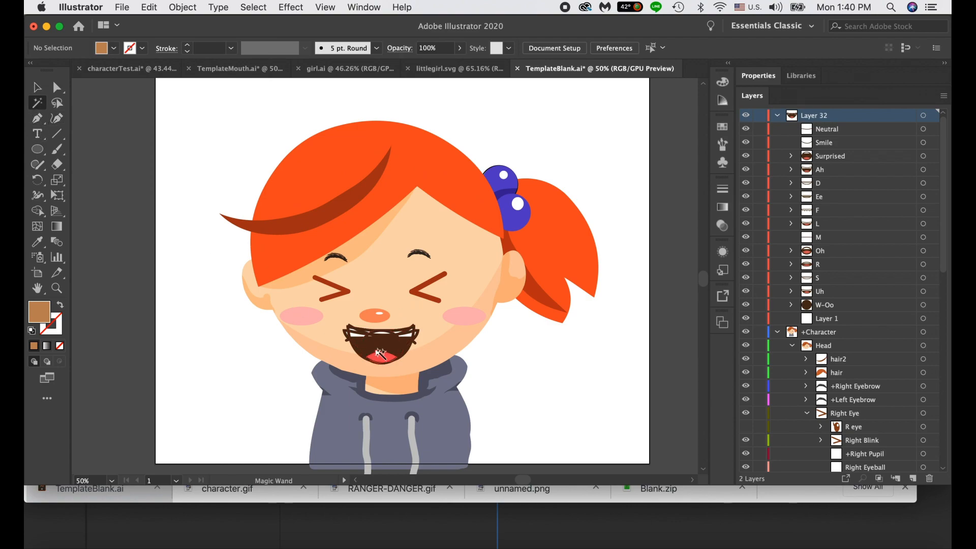
click(374, 346)
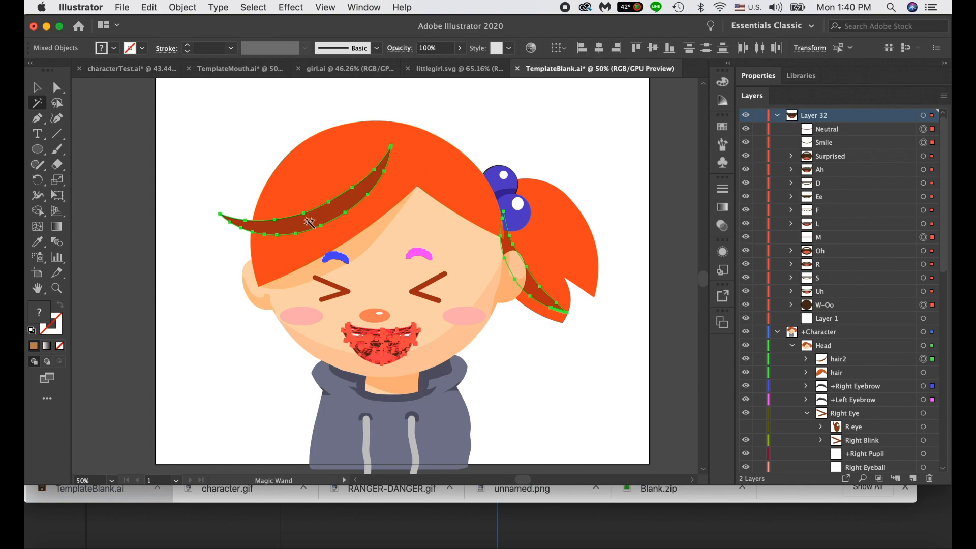
click(37, 243)
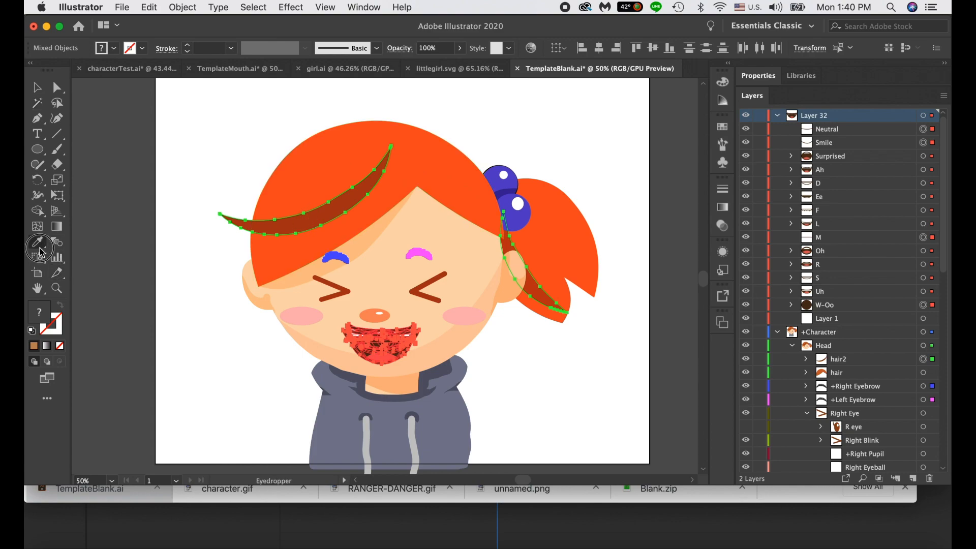
click(348, 288)
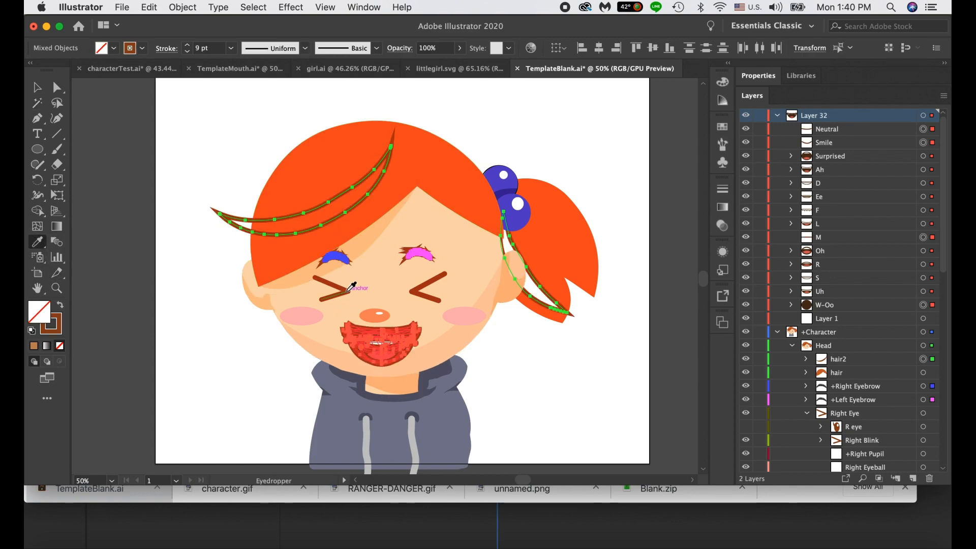
key(cmd+z)
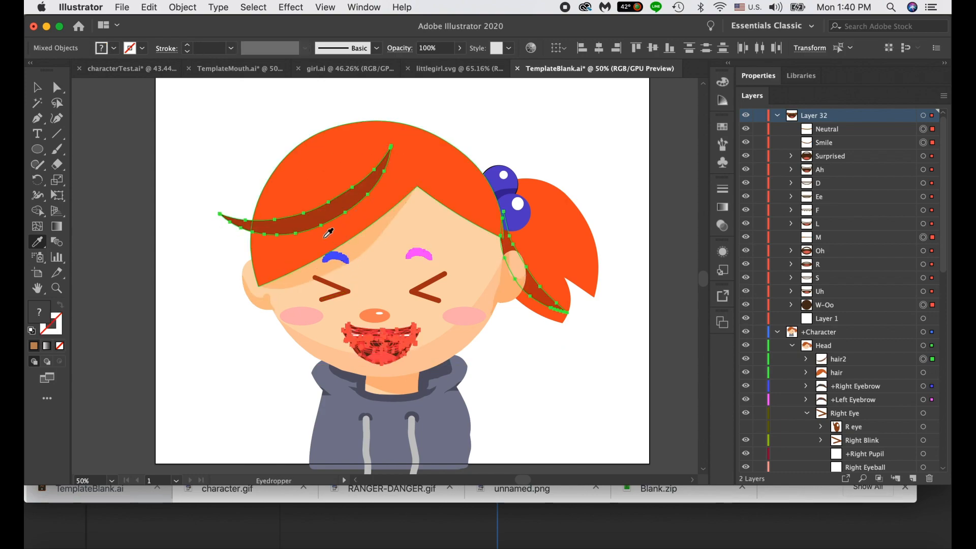
click(313, 218)
key(v)
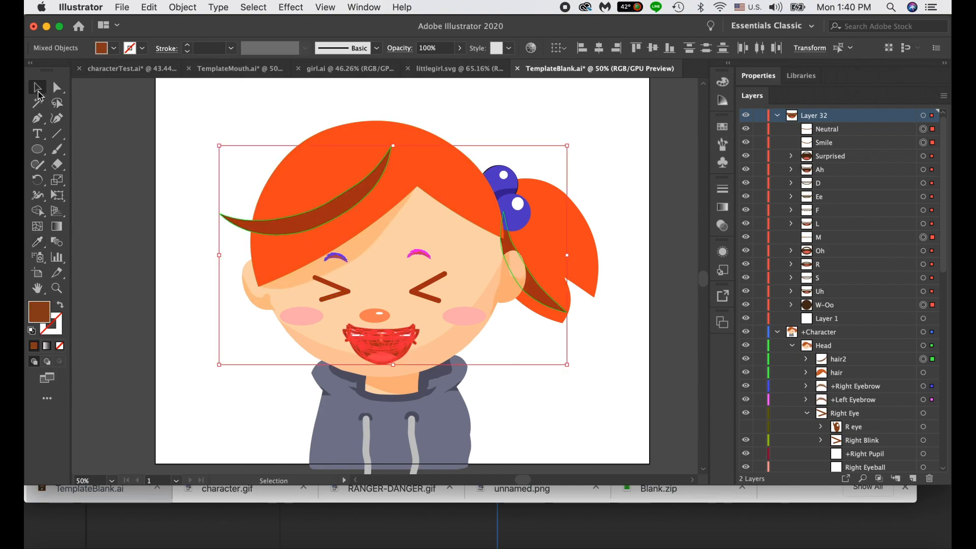
click(170, 231)
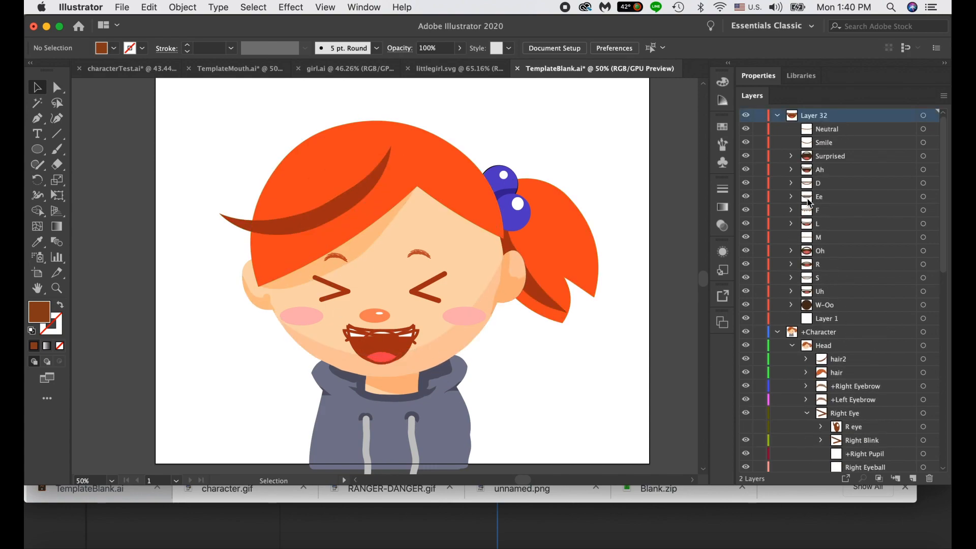
- Move the mouth-shape sublayers Neutral through W-Oo from Layer 32 into the mouth sublayer of the Head's Mouth layer
click(826, 133)
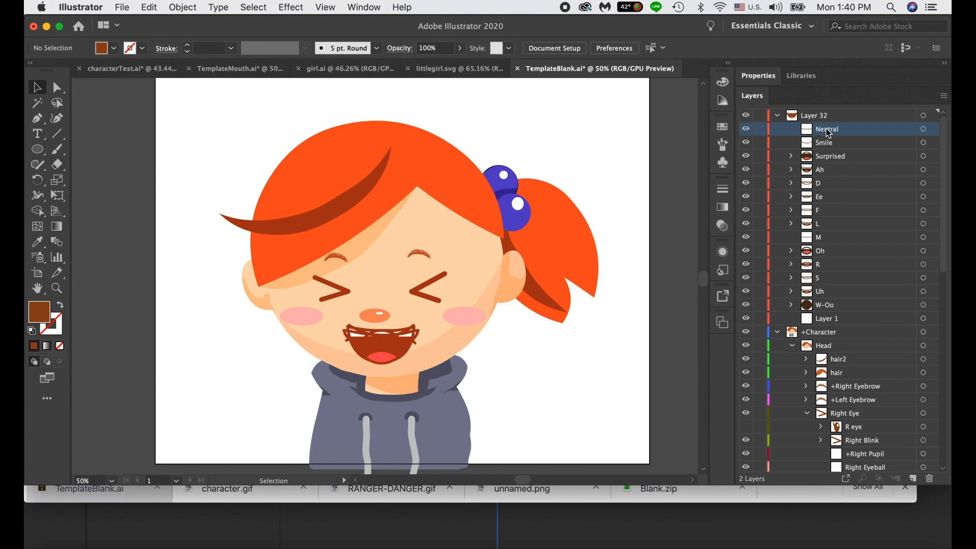
shift+click(836, 306)
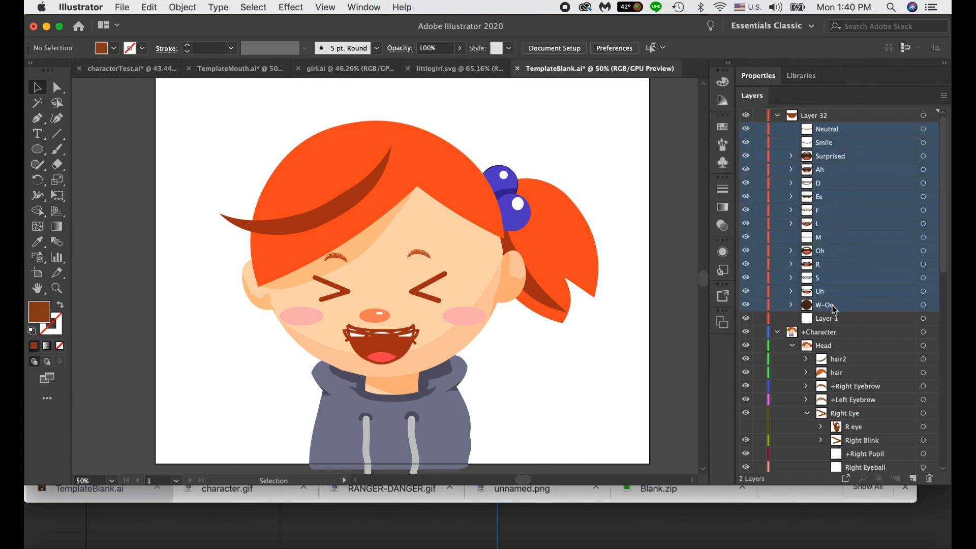
scroll(836, 308, down, 4)
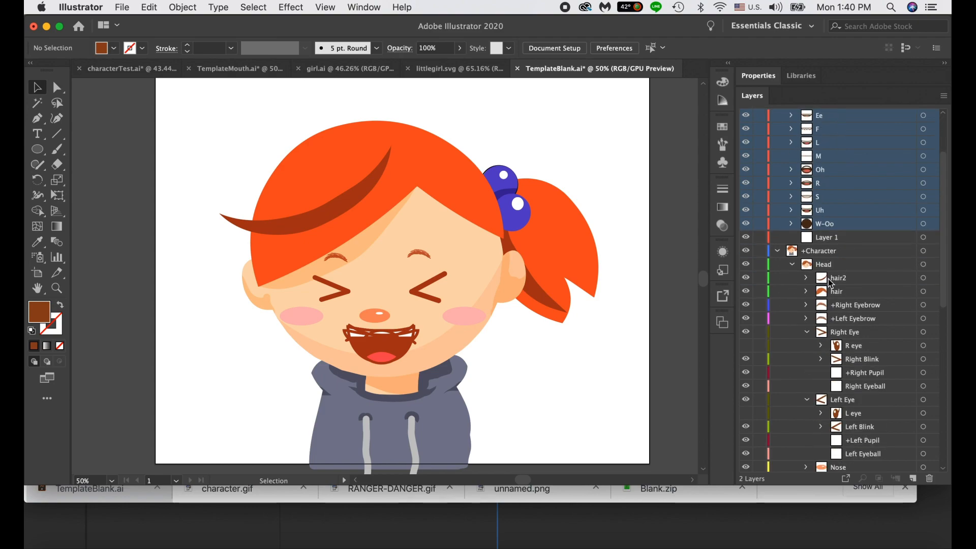
scroll(832, 283, down, 3)
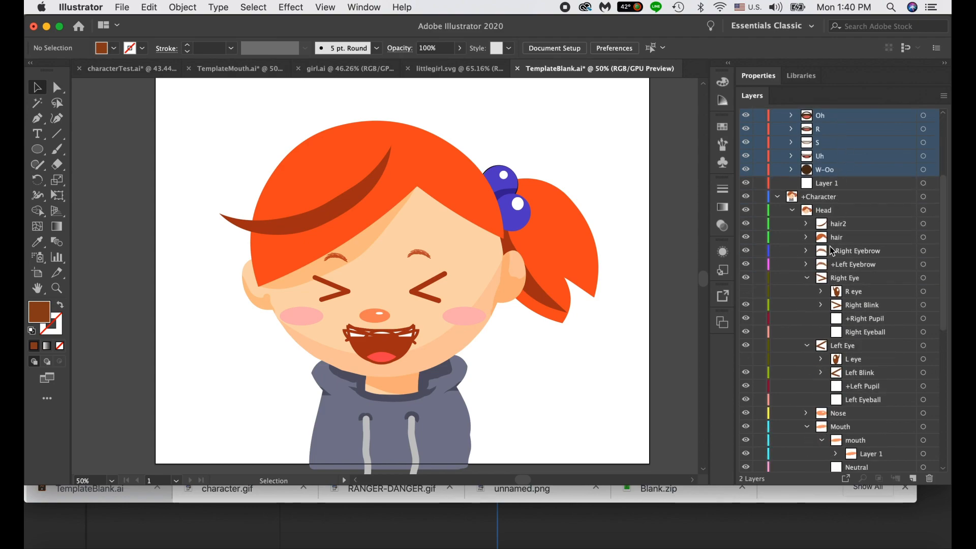
scroll(836, 402, down, 1)
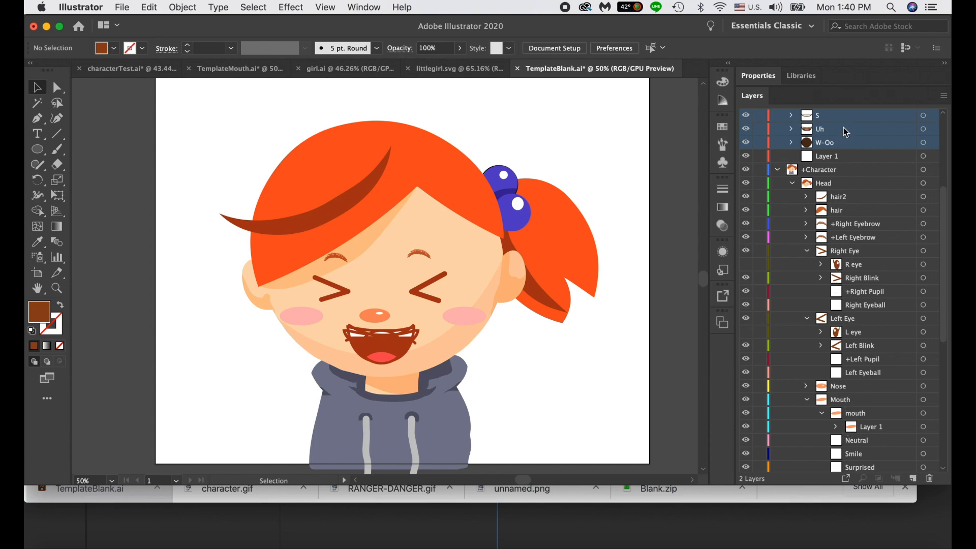
drag(846, 130, 857, 424)
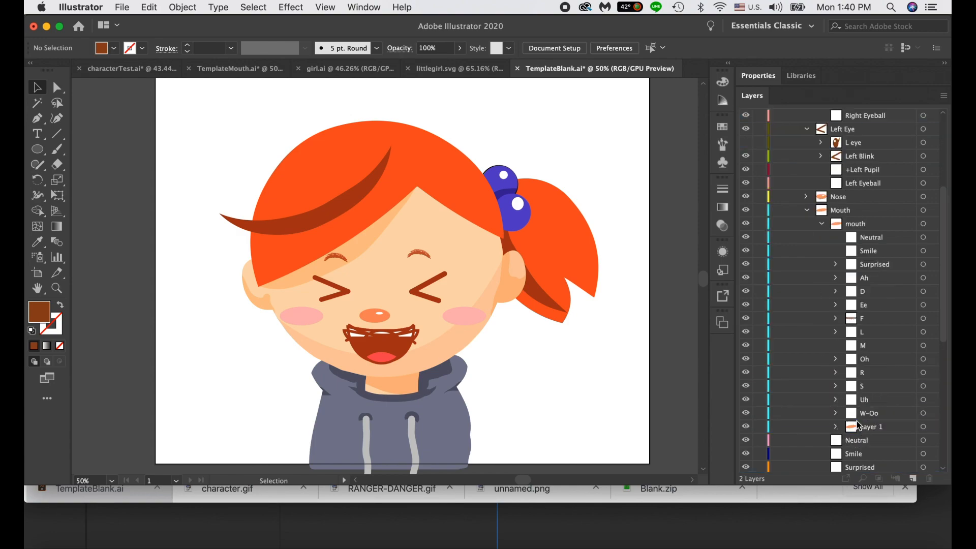
click(842, 210)
click(858, 228)
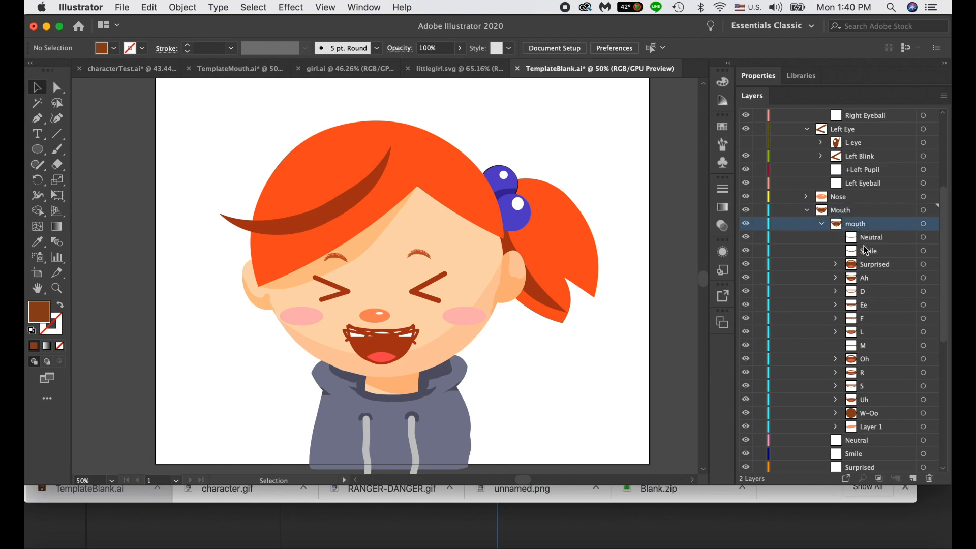
- Move the original mouth artwork, Layer 1, to the top of the mouth sublayer and rename it Neutral
click(924, 427)
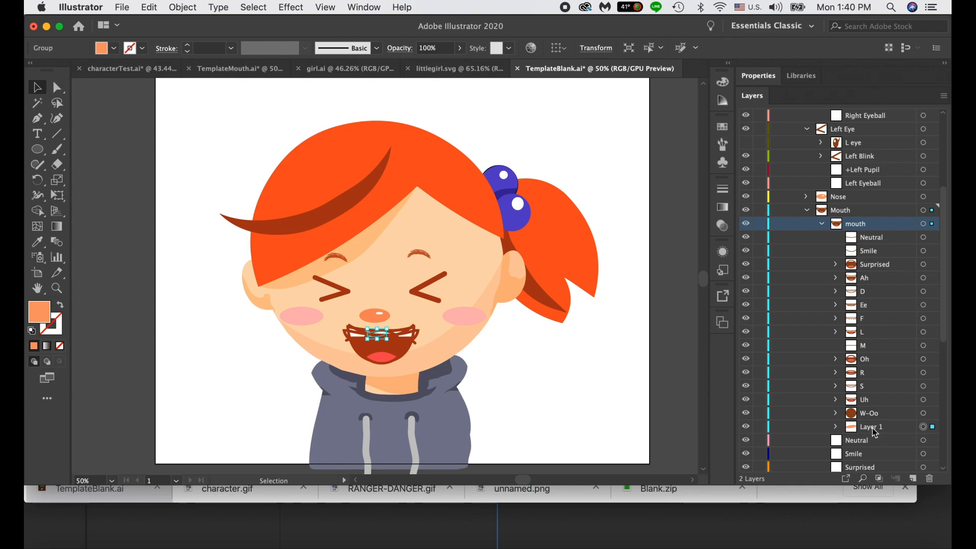
drag(875, 432, 873, 236)
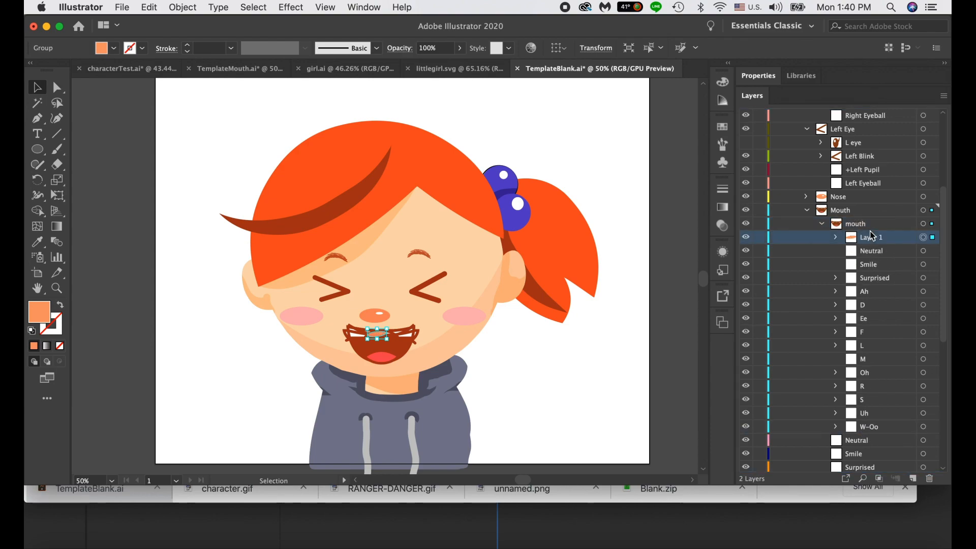
double_click(885, 252)
key(super+c)
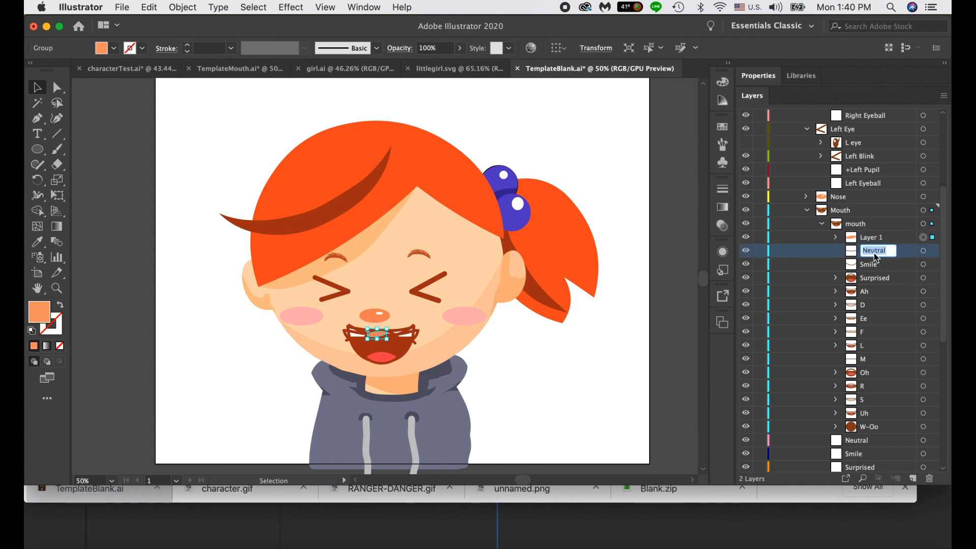
double_click(884, 239)
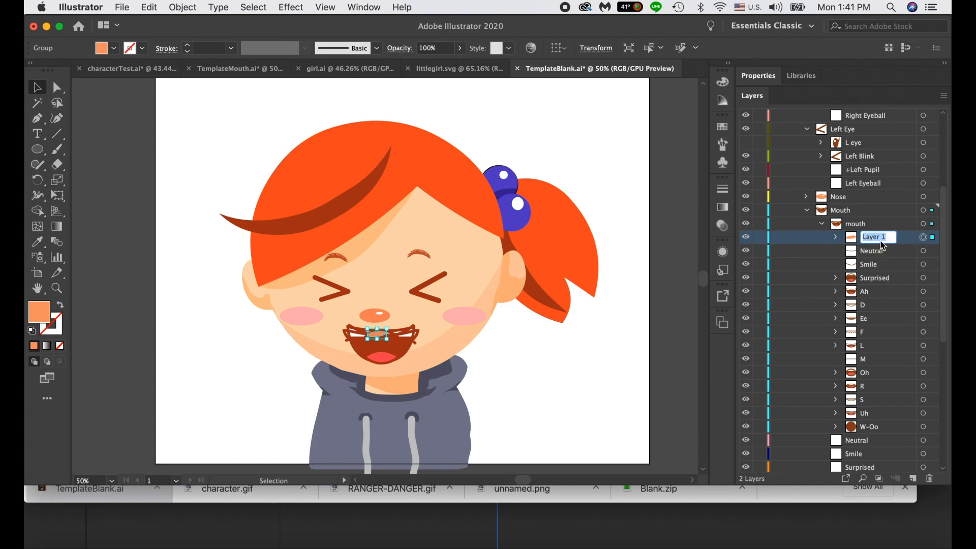
key(super+v)
- Delete the template's Neutral mouth path, keeping the girl's original mouth as the only Neutral shape
click(882, 253)
key(Delete)
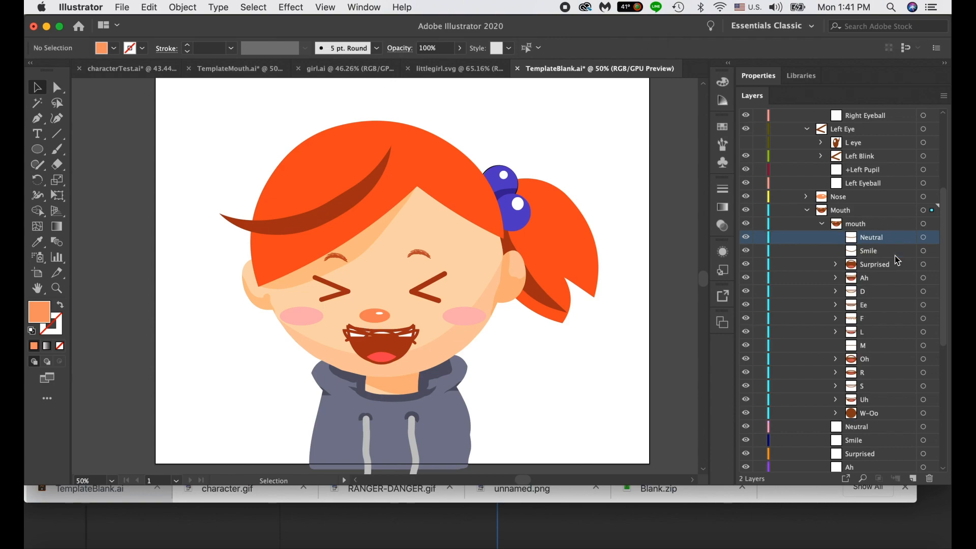
key(super+z)
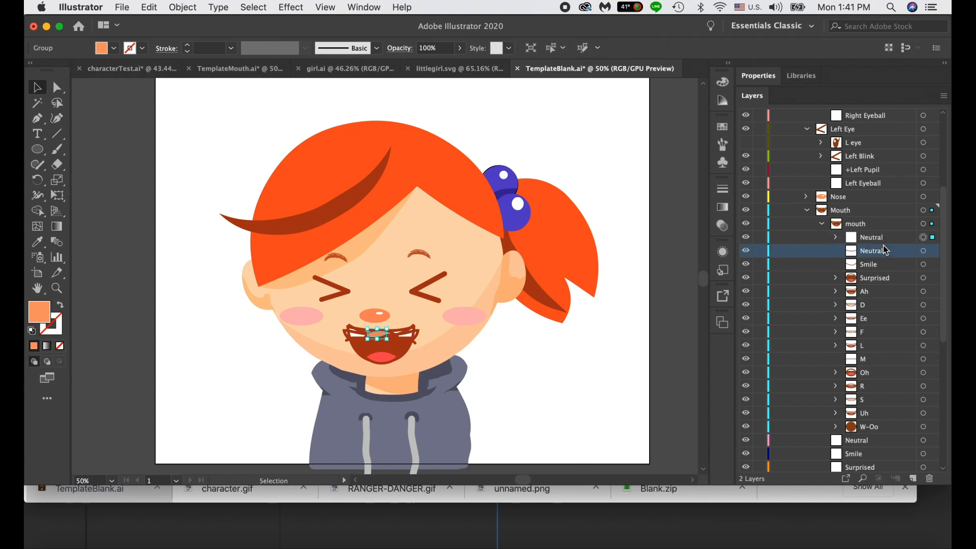
click(923, 252)
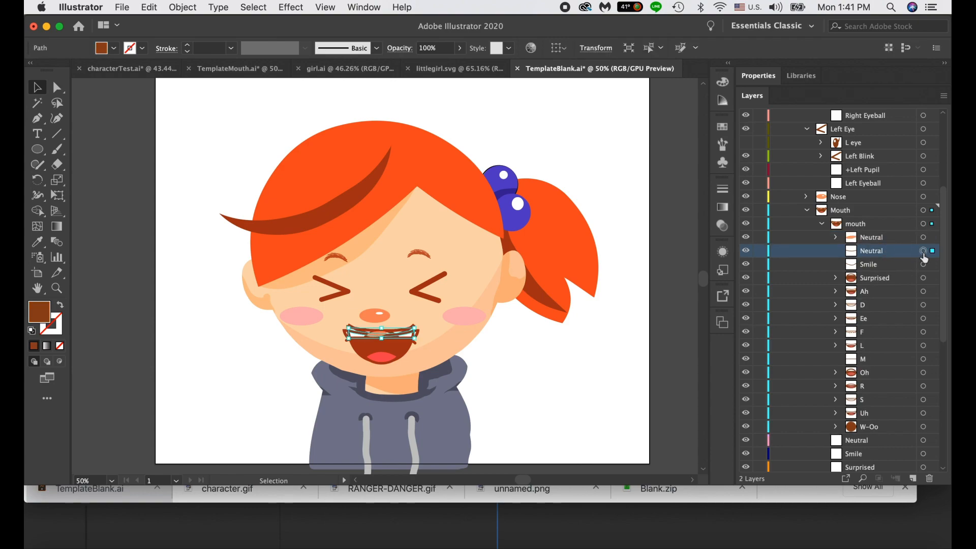
key(Delete)
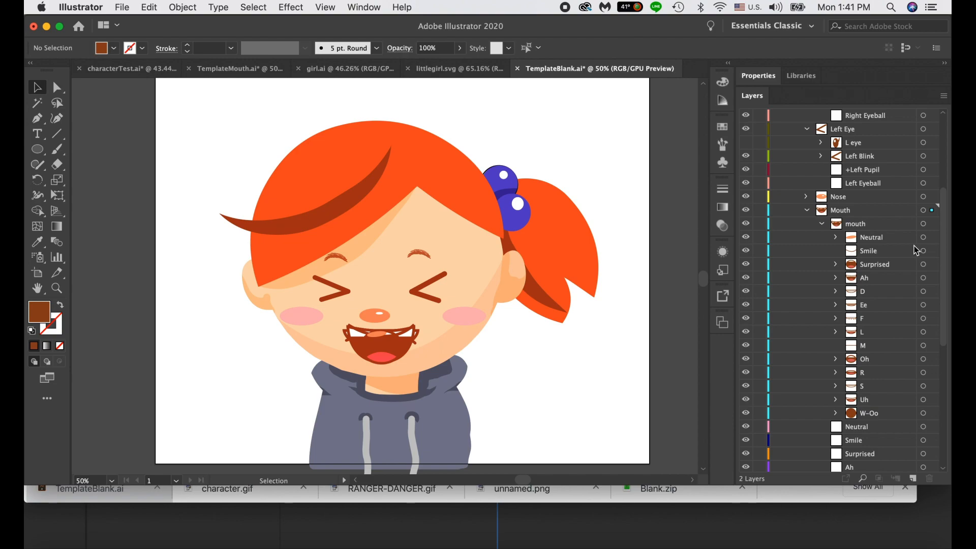
- Delete the empty placeholder layers Neutral through W-Oo that sit below the mouth sublayer
scroll(894, 299, down, 10)
click(894, 291)
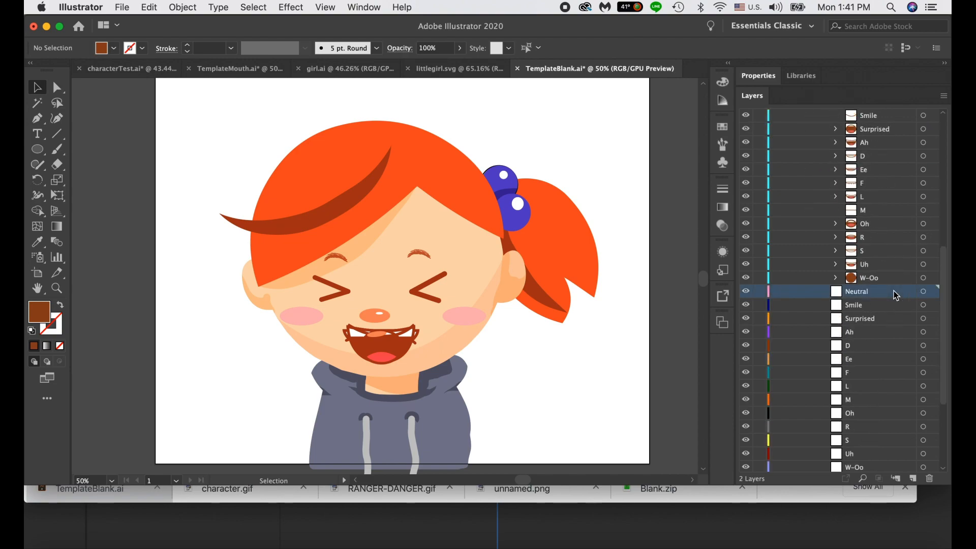
scroll(893, 291, down, 5)
shift+click(868, 346)
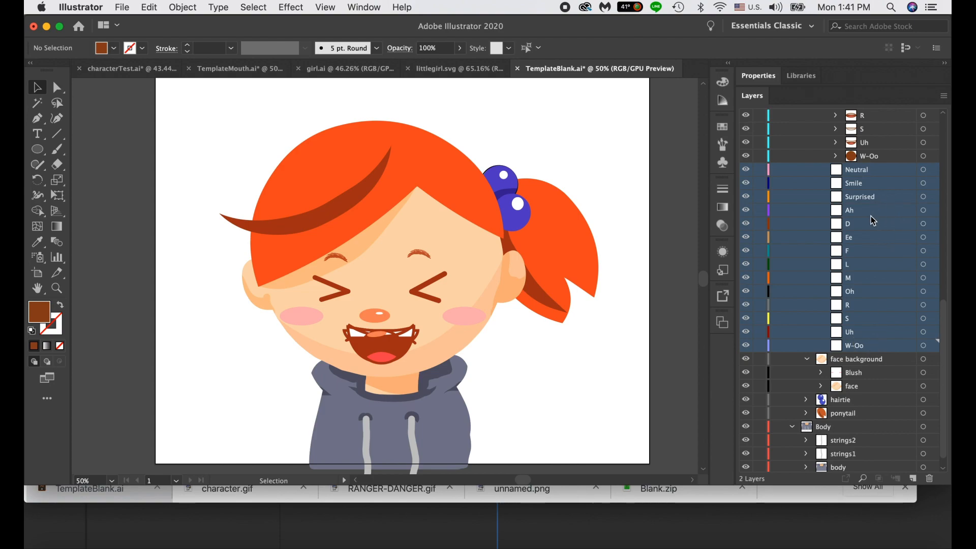
drag(873, 221, 929, 478)
- Hide the mouth shapes Smile through W-Oo so that only Neutral is shown on the face
scroll(871, 355, up, 2)
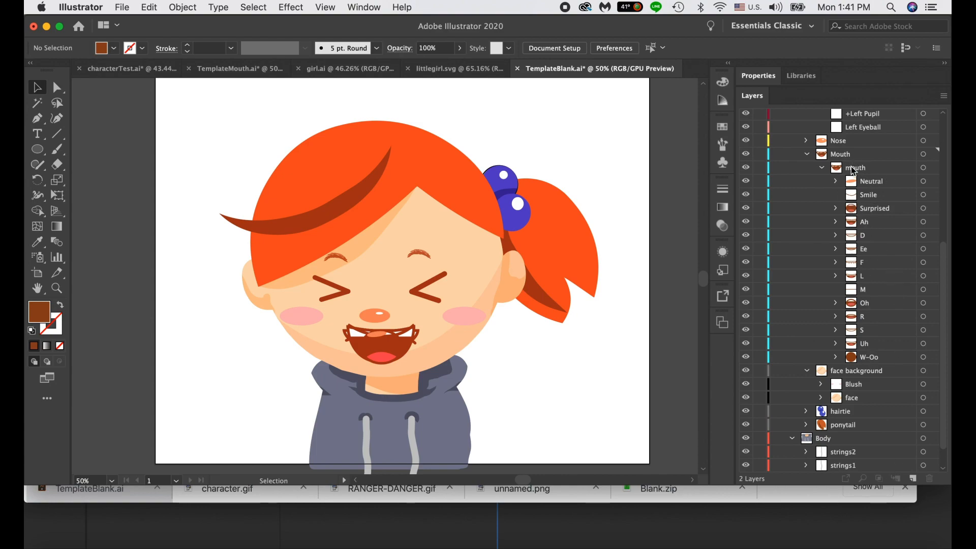
scroll(832, 432, down, 2)
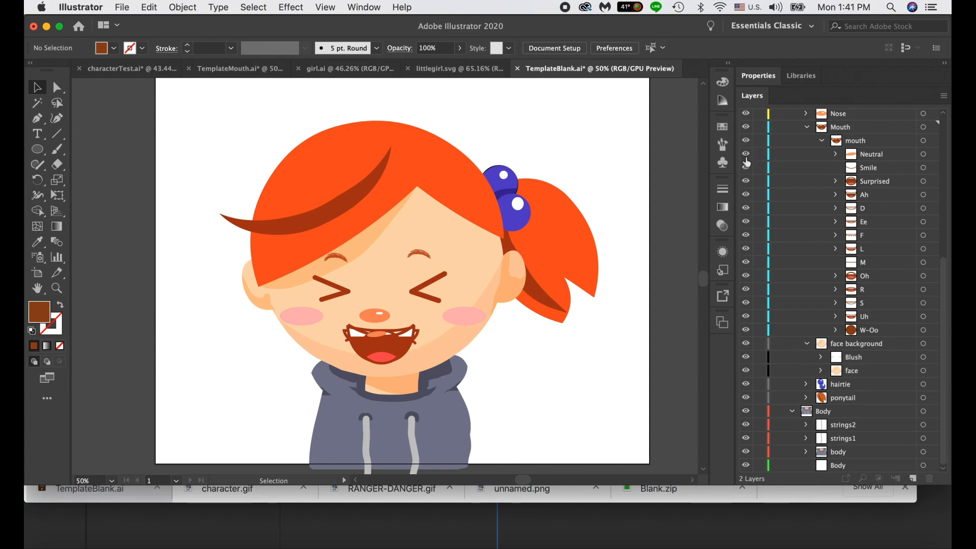
drag(746, 178, 745, 334)
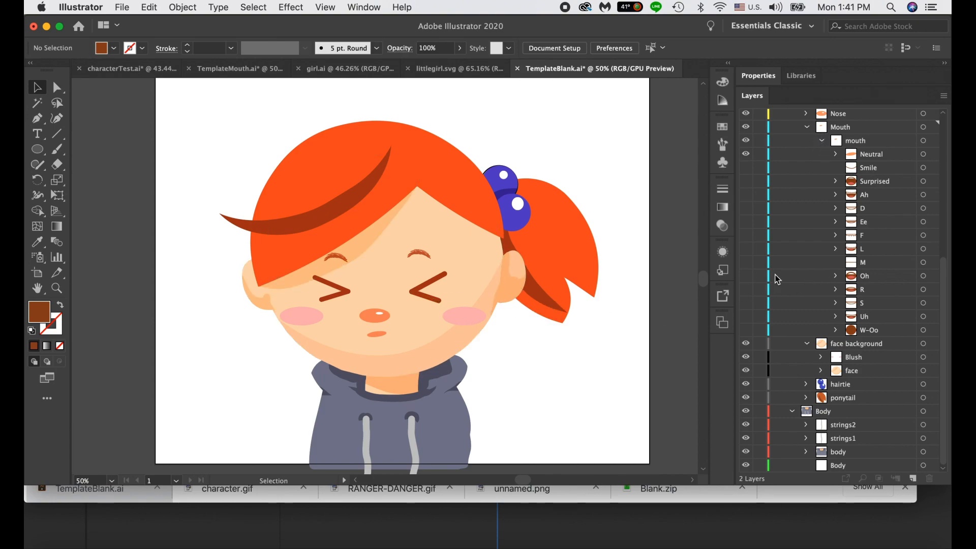
scroll(776, 280, up, 8)
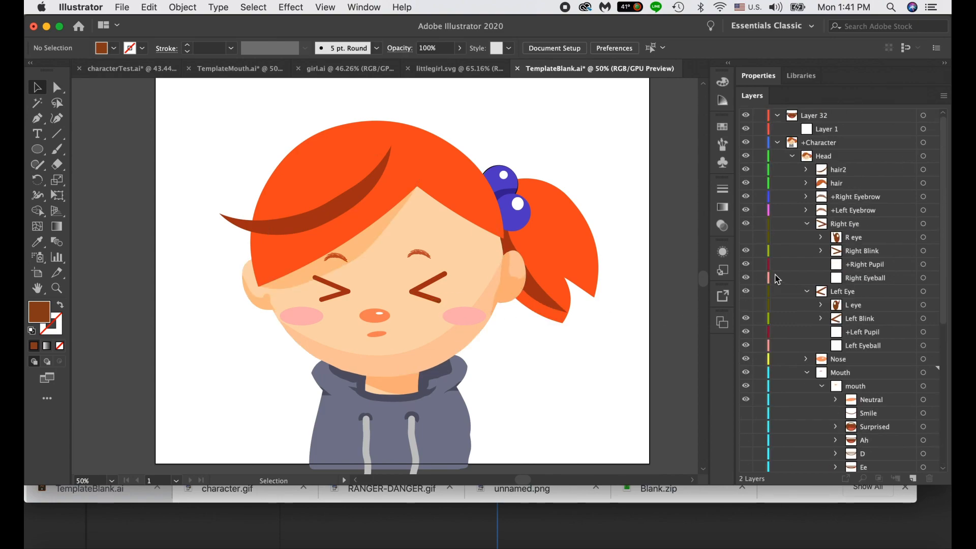
- Save the character artwork to the Desktop as littlegirl.ai in Adobe Illustrator format with the default Illustrator 2020 options
click(123, 9)
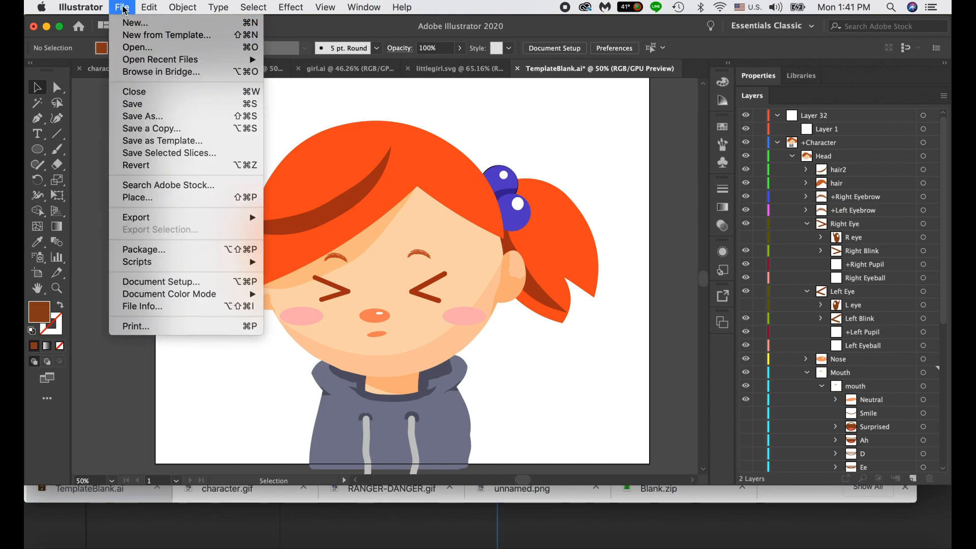
click(164, 121)
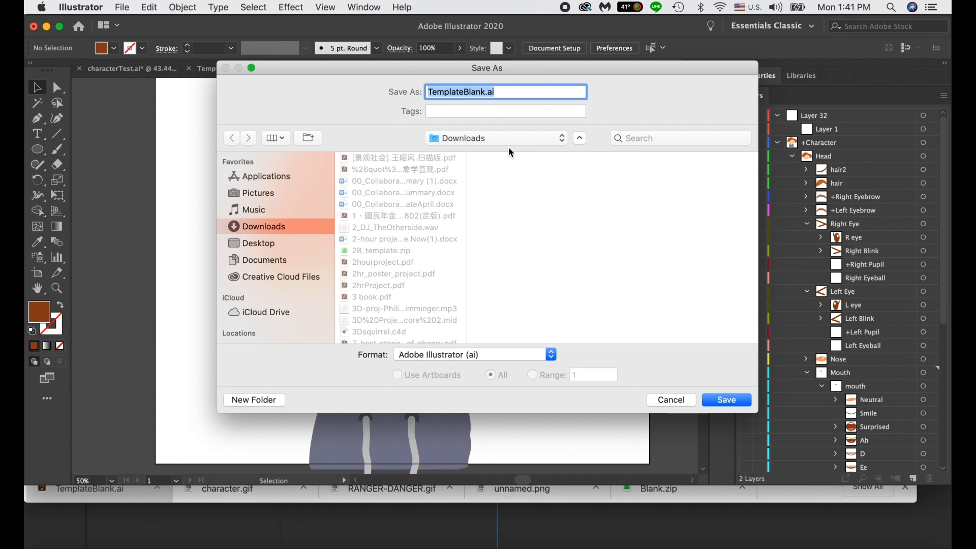
click(480, 92)
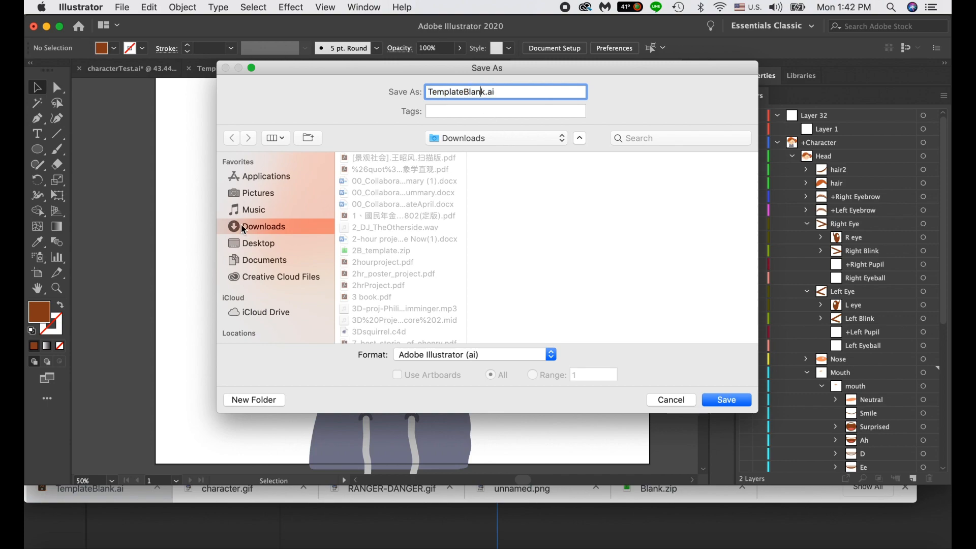
click(258, 243)
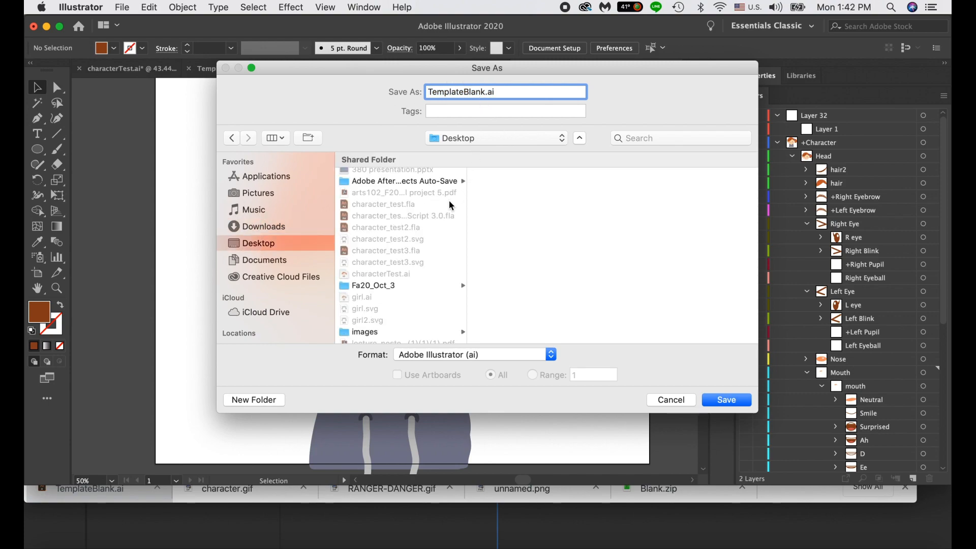
scroll(442, 204, up, 2)
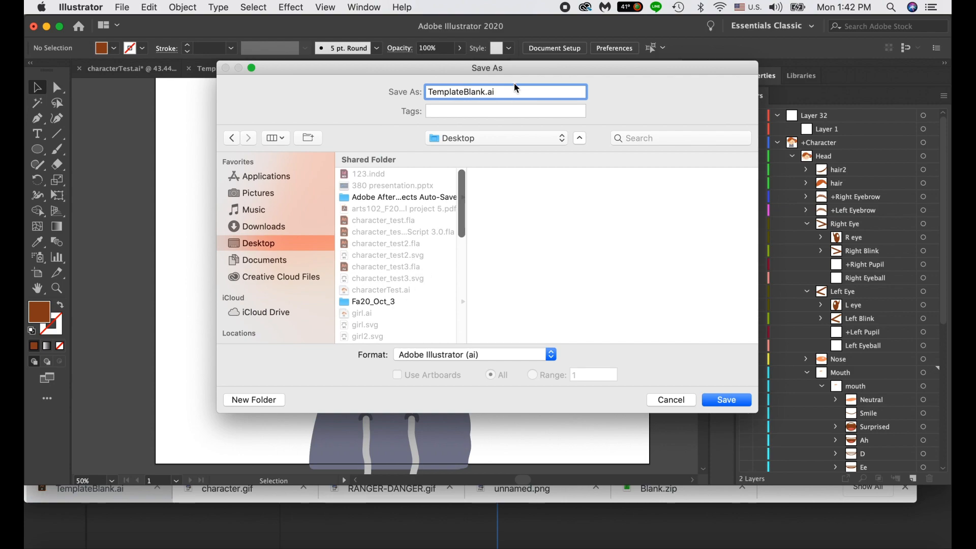
drag(484, 93, 304, 93)
text(littlegirl)
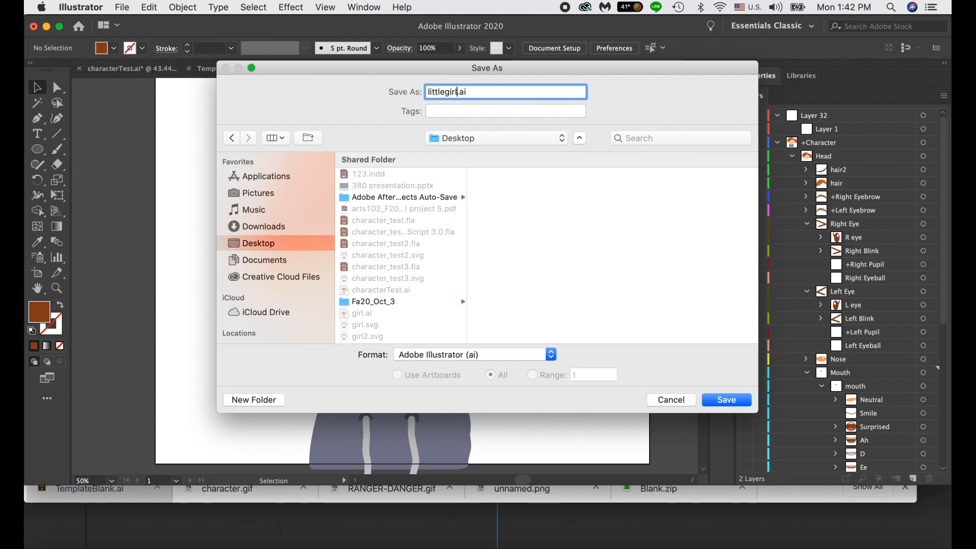
key(Return)
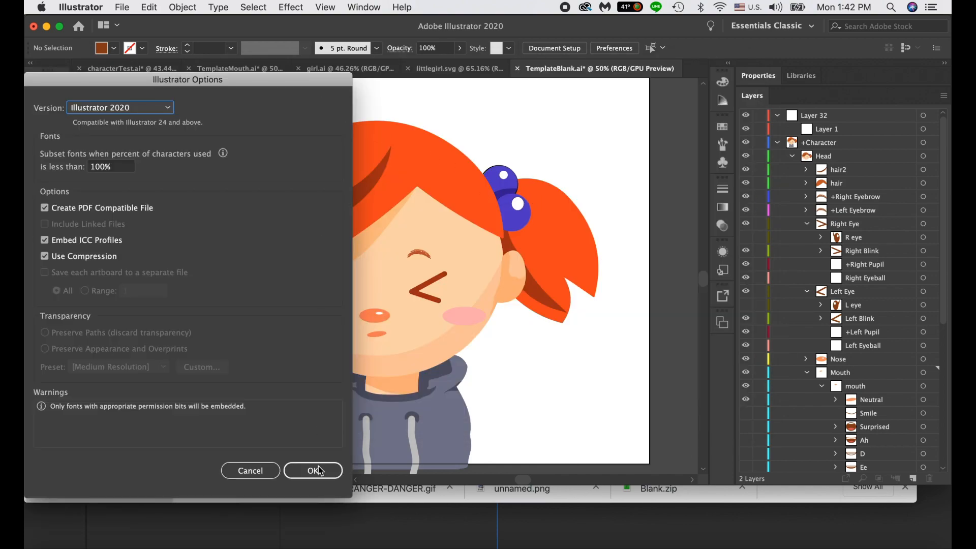
click(319, 470)
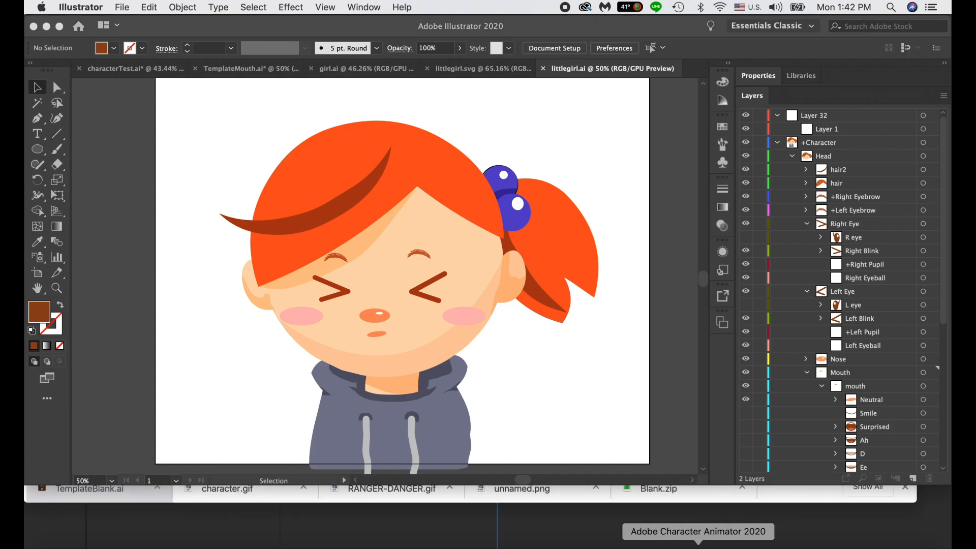
- Switch to Character Animator, import littlegirl.ai from the Desktop into the Recordings folder and open it as a puppet
click(698, 546)
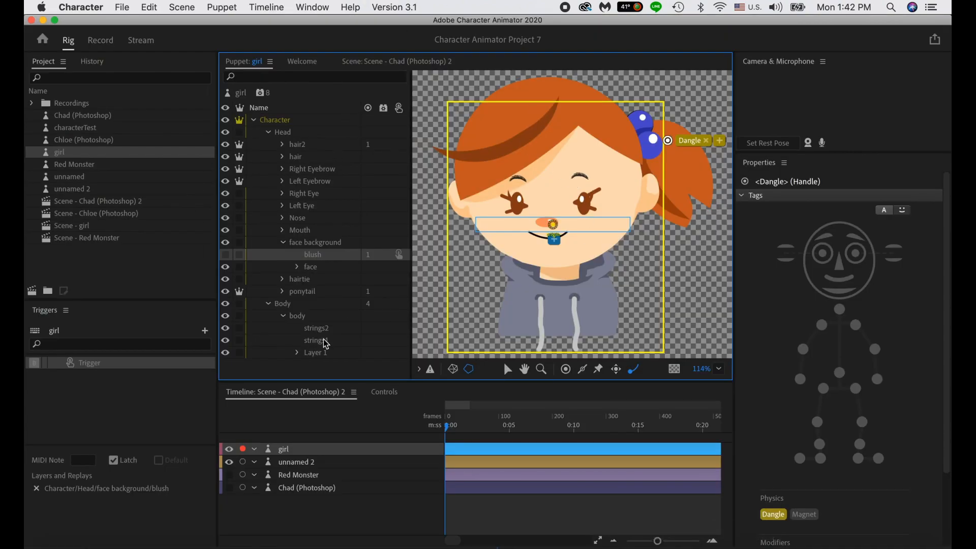
click(89, 104)
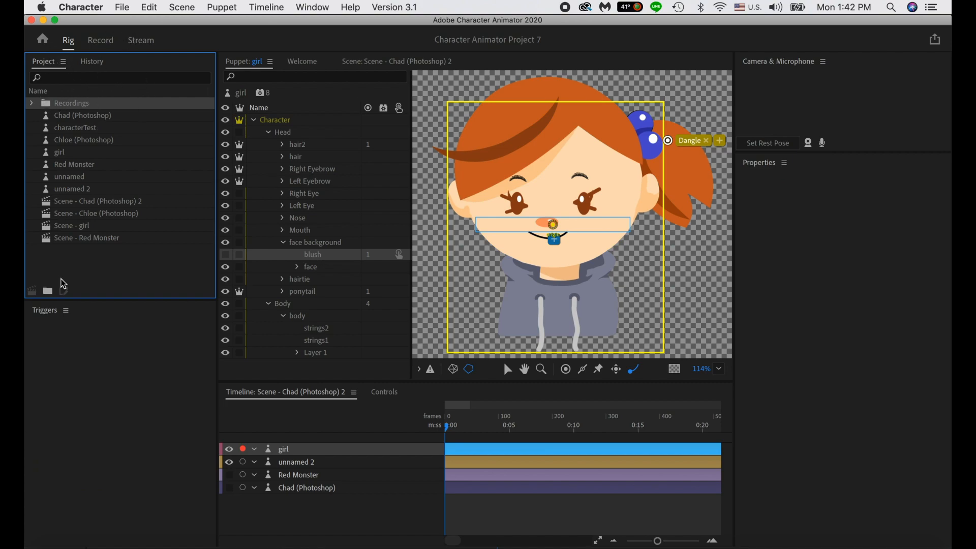
click(123, 7)
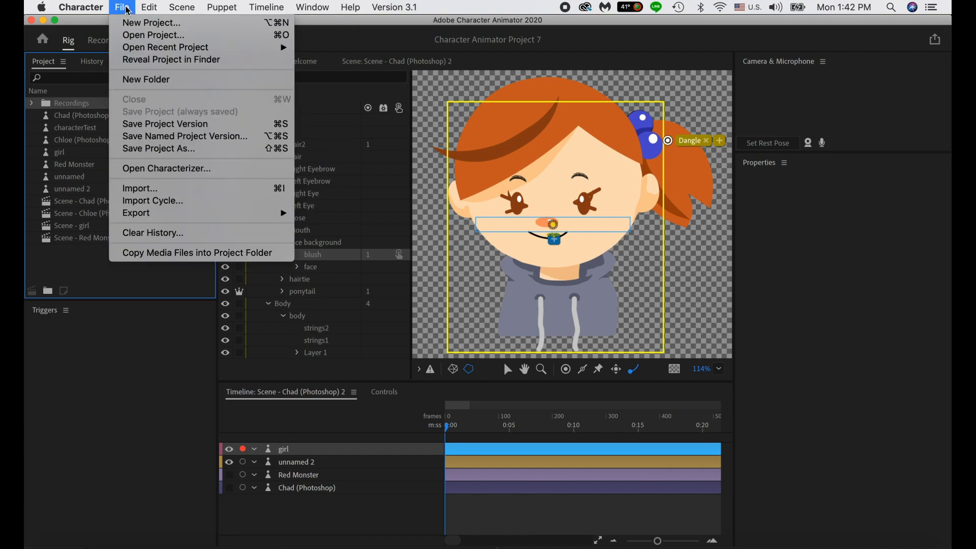
click(168, 191)
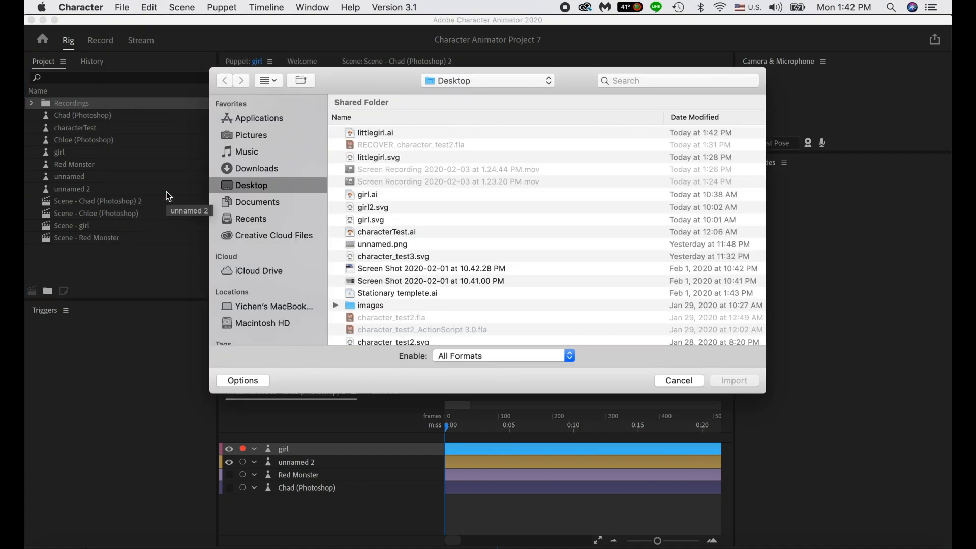
click(383, 136)
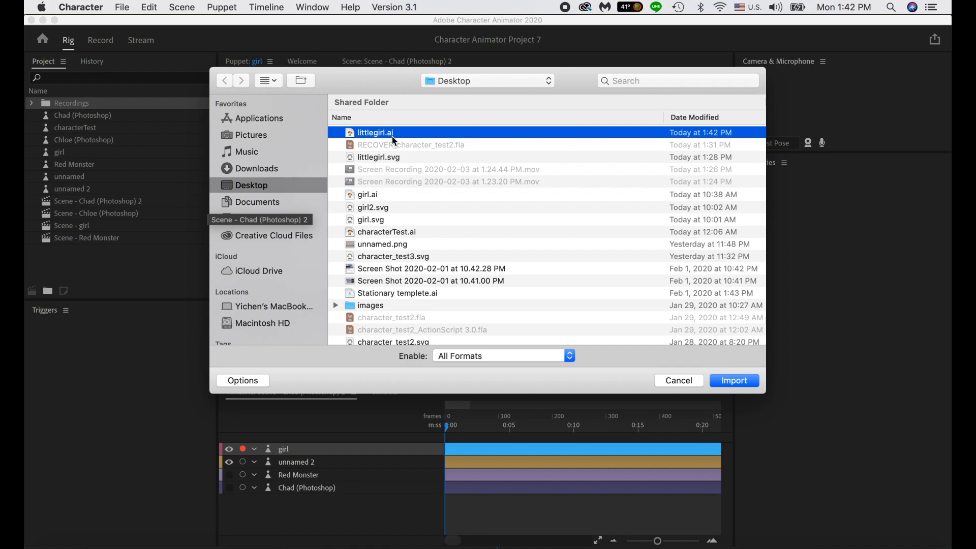
key(Return)
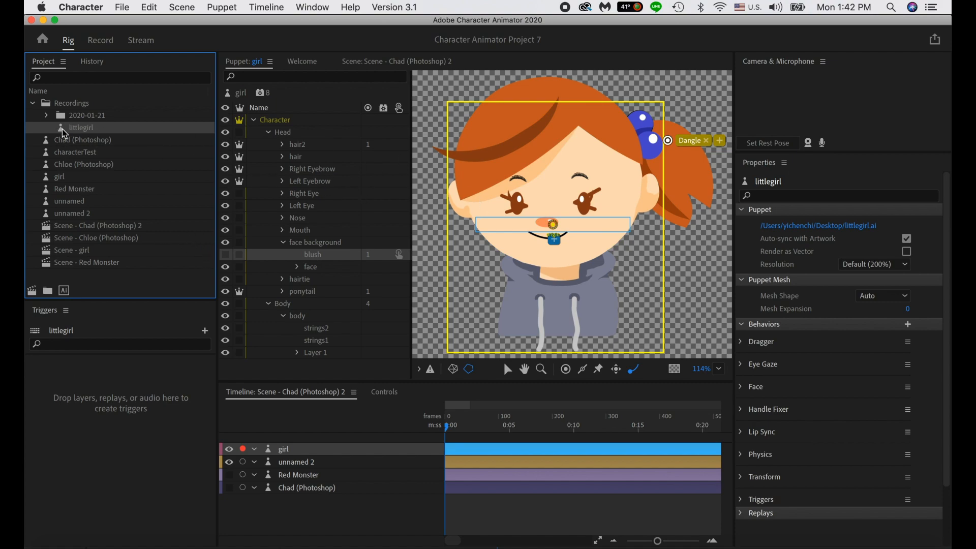
double_click(90, 134)
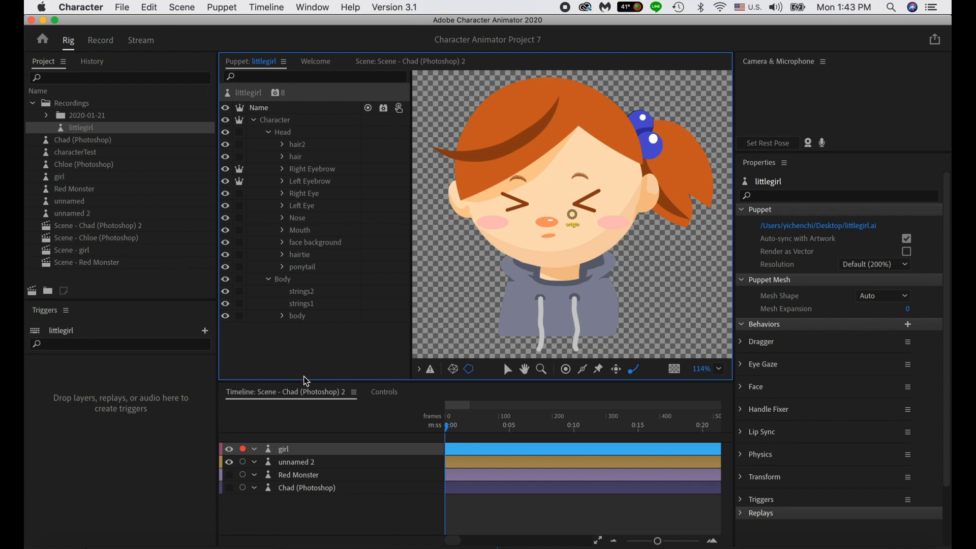
- Create a new scene and place the littlegirl puppet in its timeline
click(176, 5)
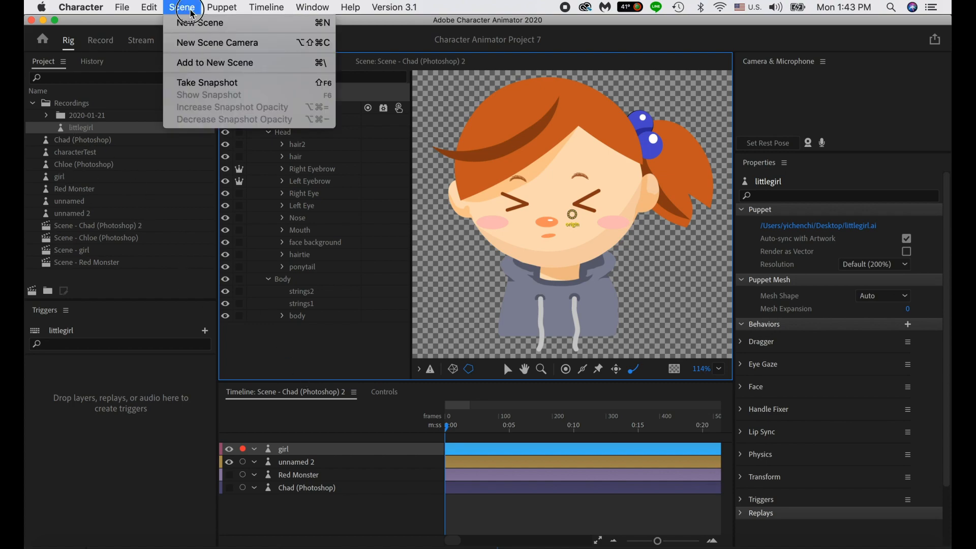
click(203, 24)
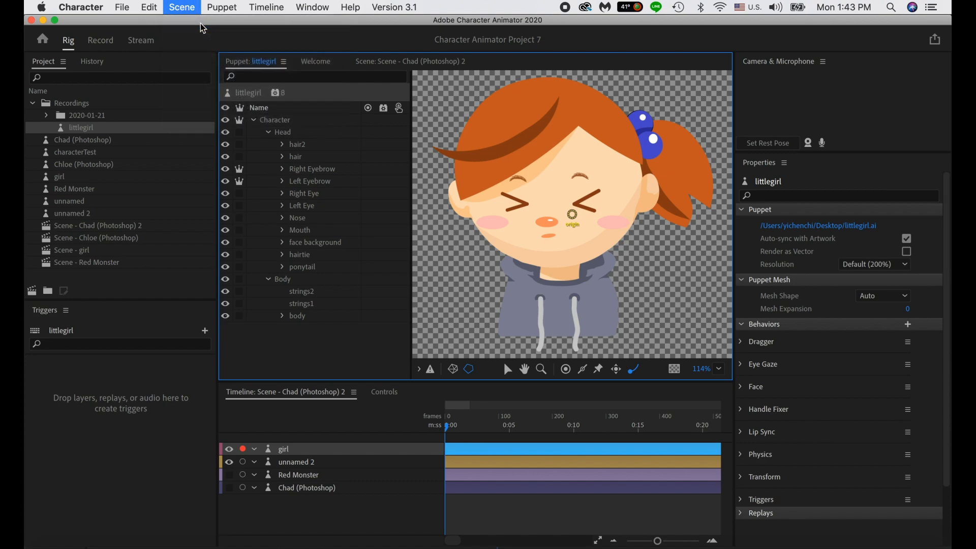
click(127, 164)
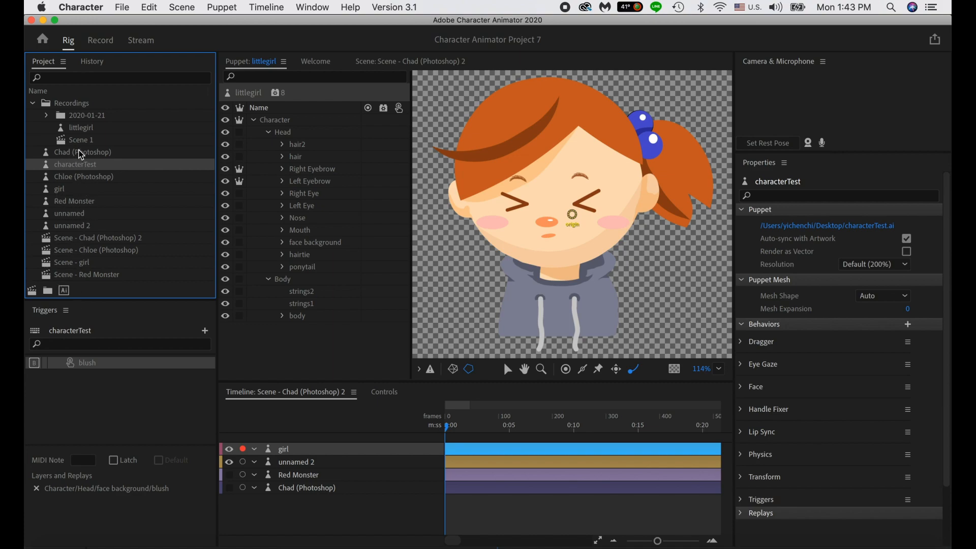
click(80, 142)
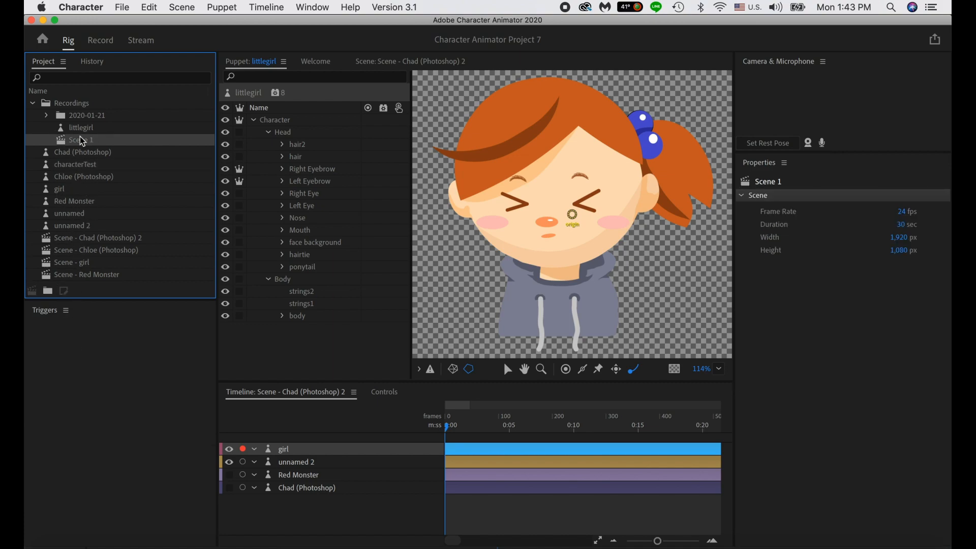
click(83, 129)
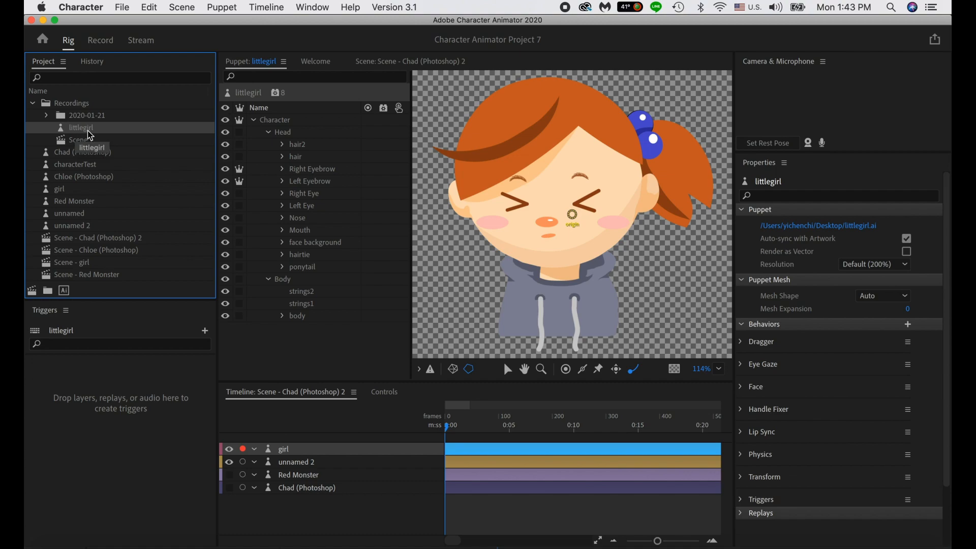
click(87, 140)
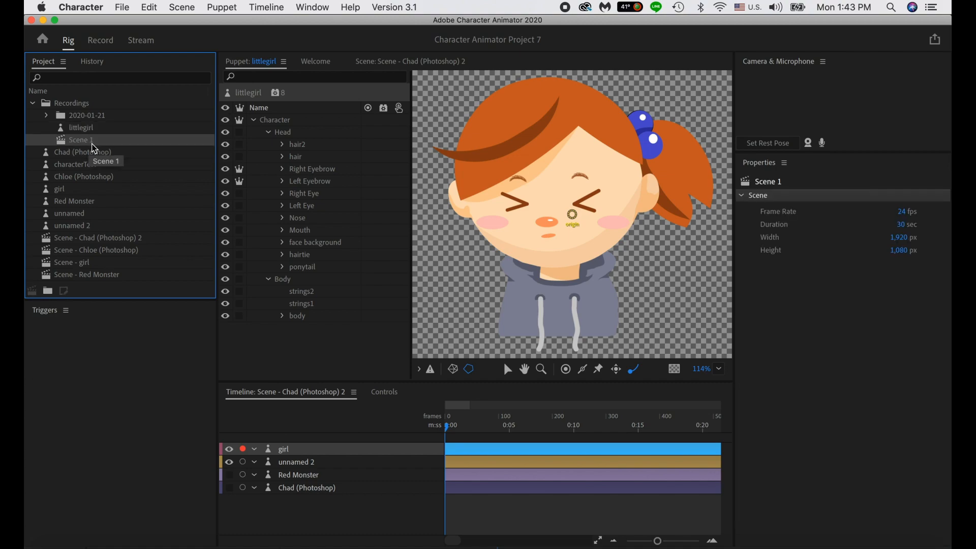
click(75, 129)
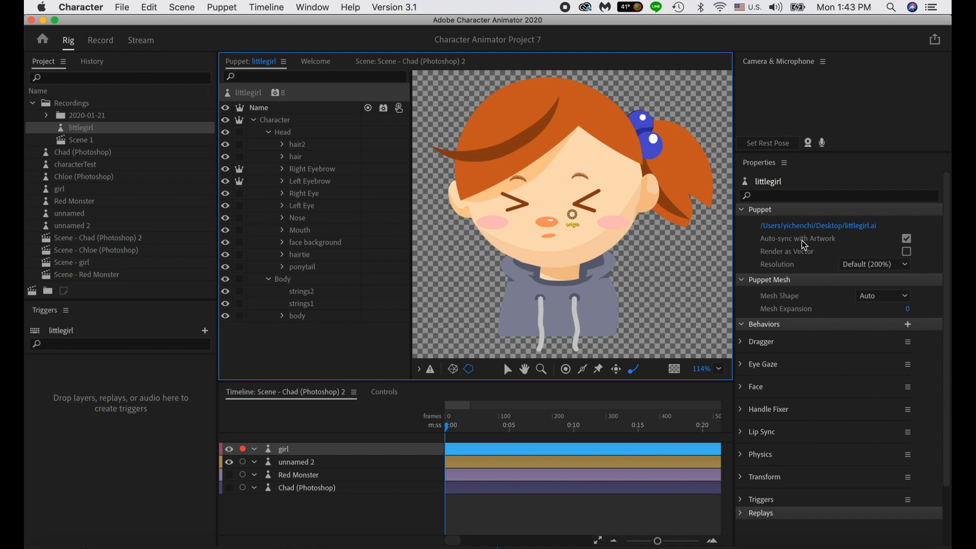
double_click(73, 141)
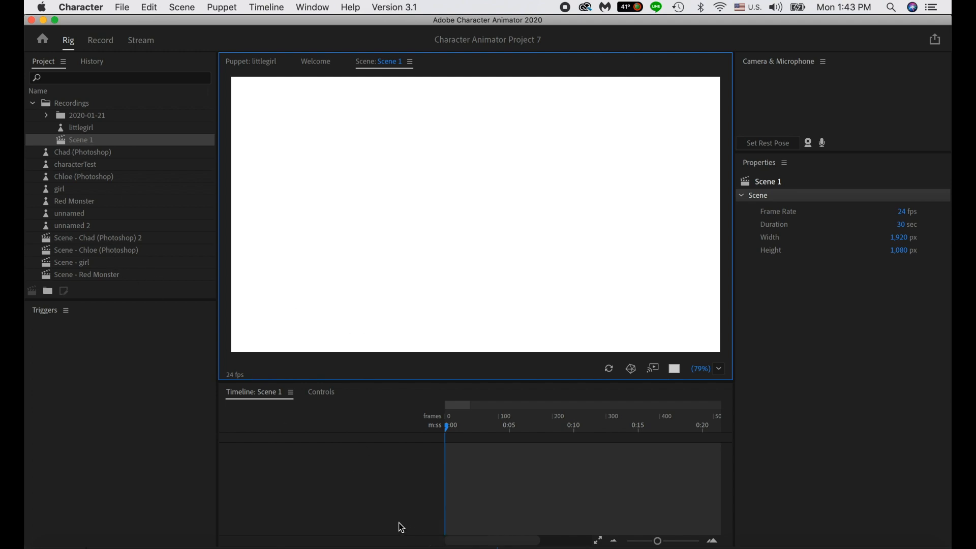
drag(70, 131, 303, 459)
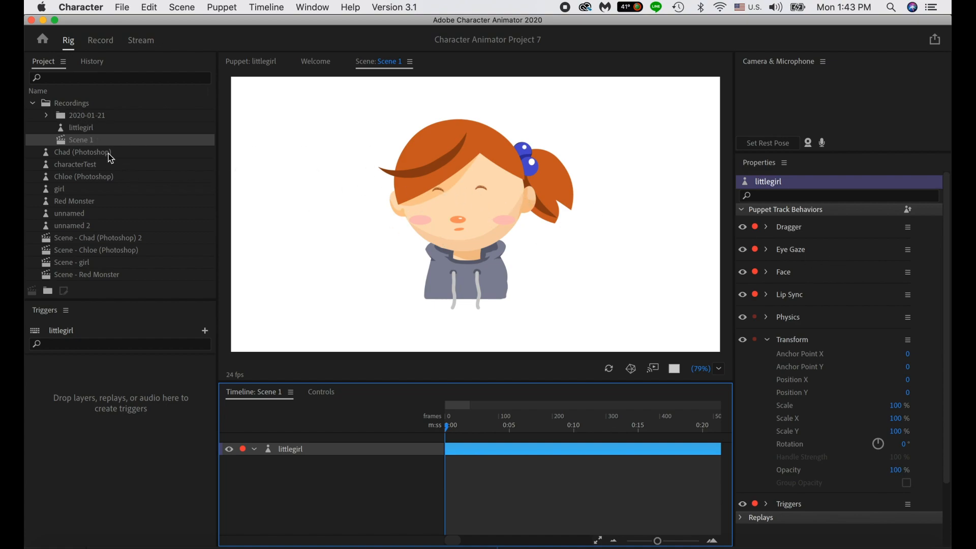
- Set the littlegirl track's Transform values in the scene to Position Y 138 and Scale 127%
click(95, 142)
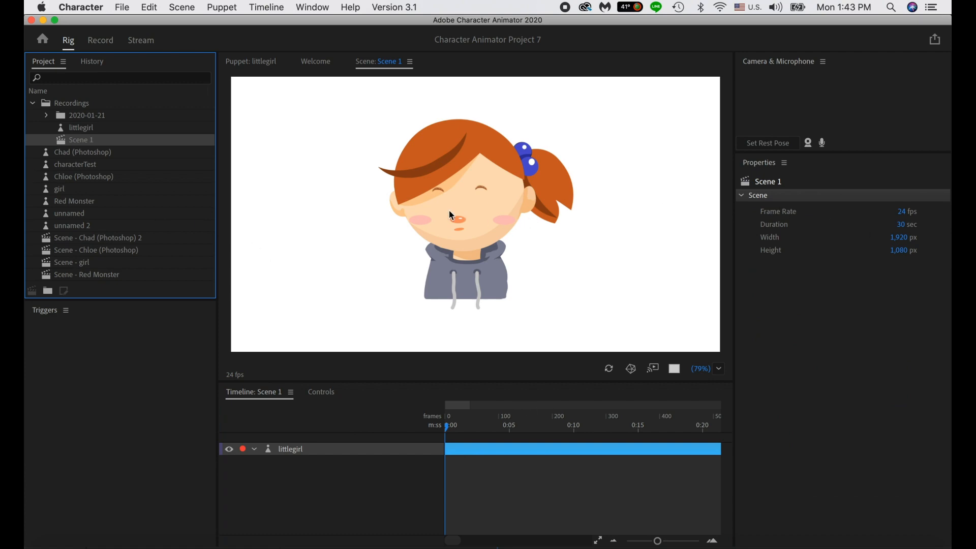
click(497, 205)
click(324, 454)
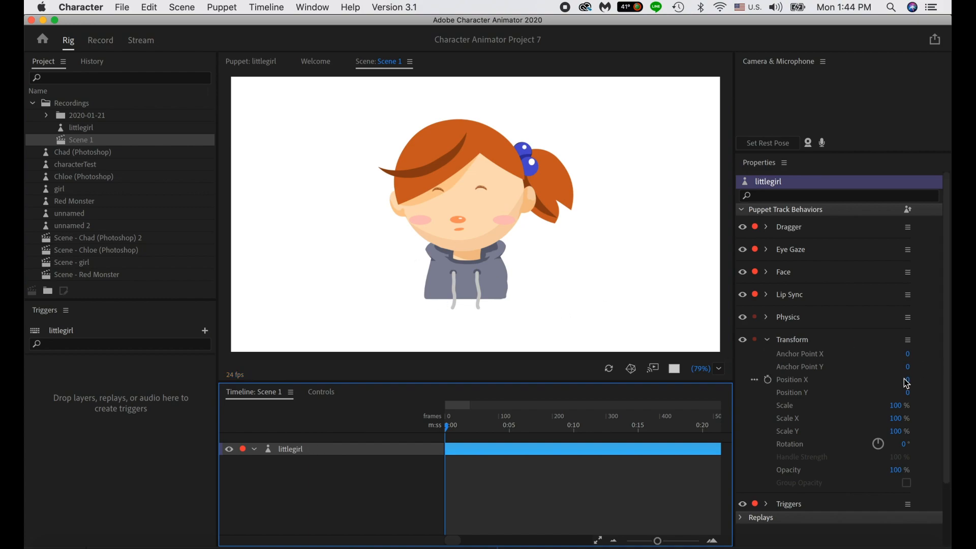
drag(908, 393, 949, 362)
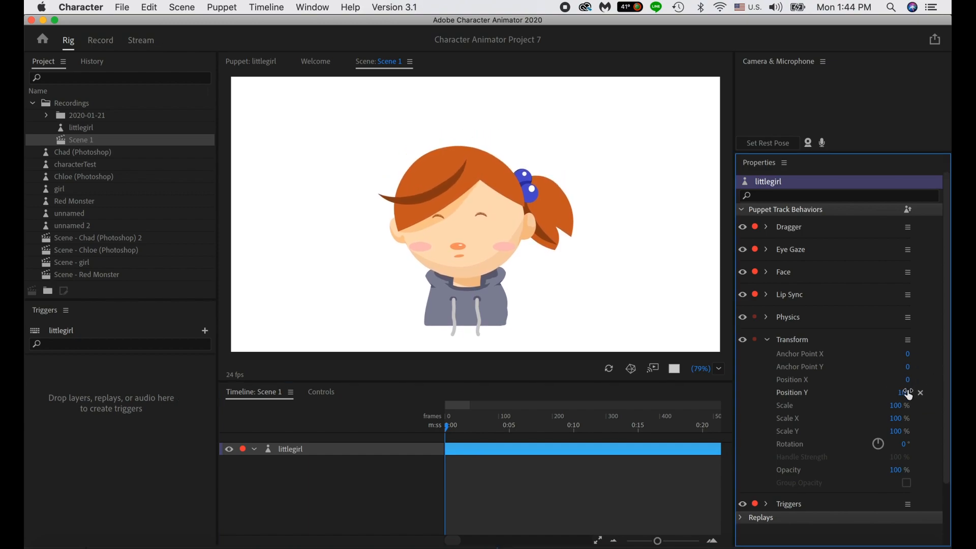
drag(908, 392, 932, 393)
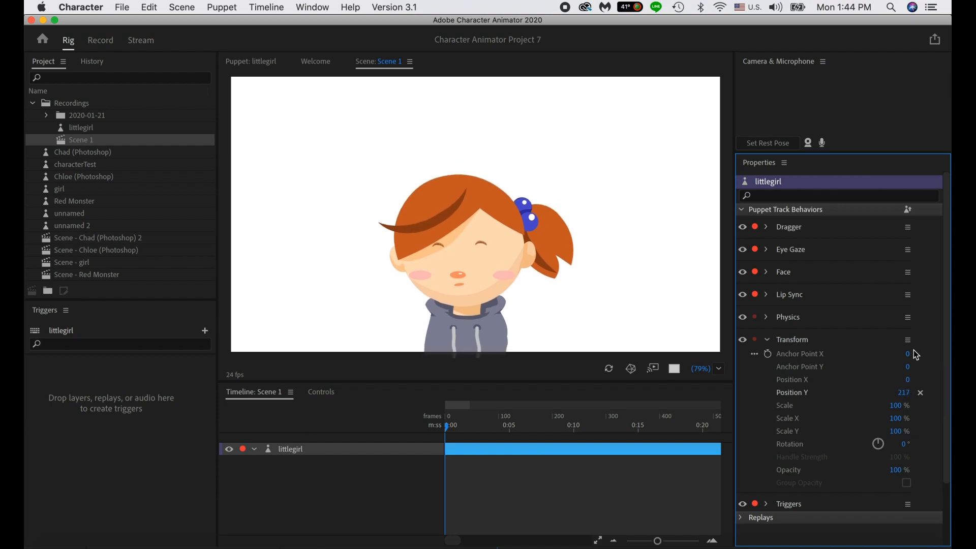
drag(908, 409, 876, 418)
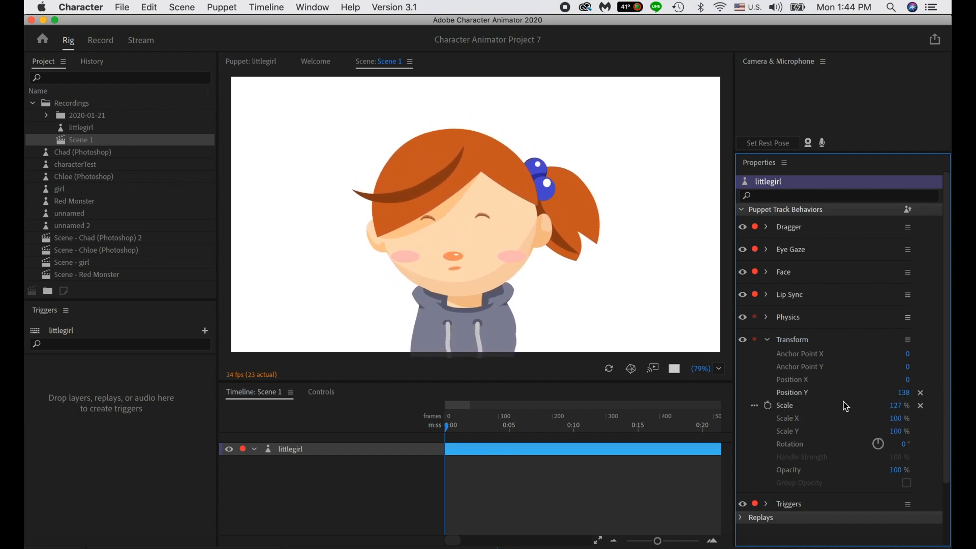
click(279, 463)
click(289, 451)
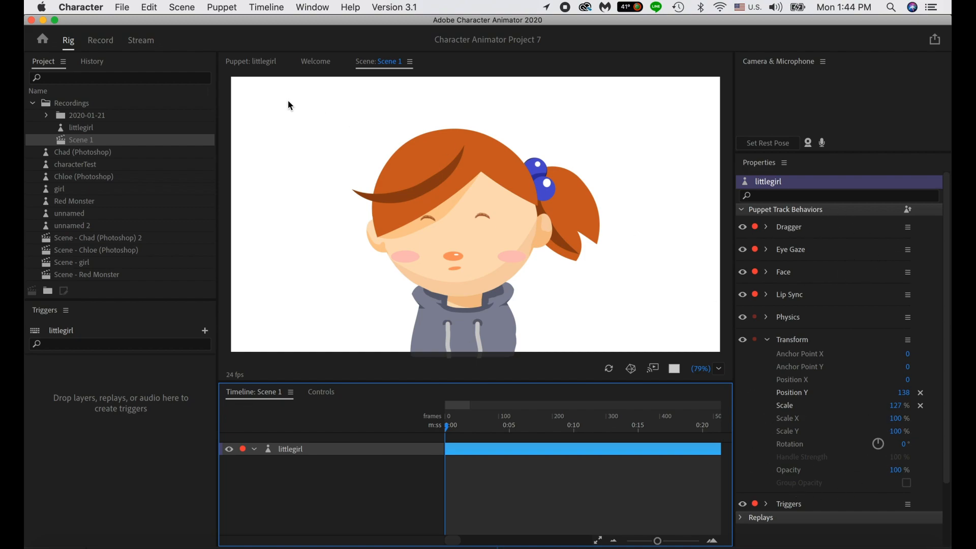
- Open the littlegirl puppet for rigging, then show the R eye layer and hide Right Blink in the Right Eye group
click(84, 128)
double_click(87, 131)
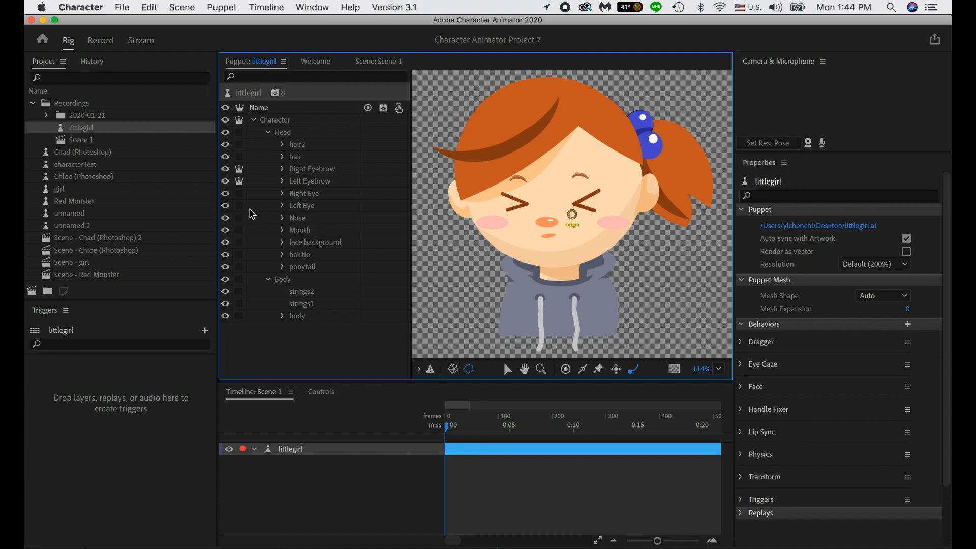
click(282, 195)
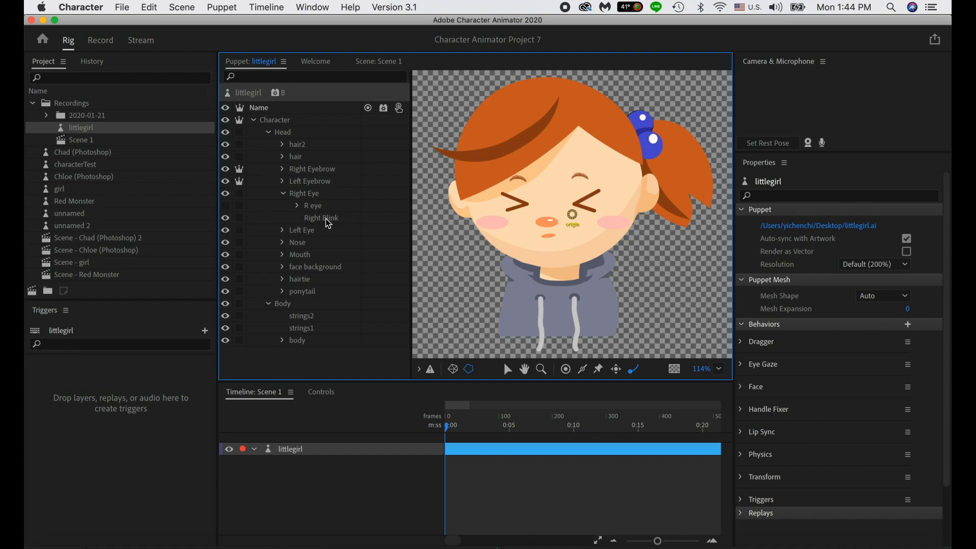
click(225, 219)
click(225, 218)
click(227, 208)
click(227, 218)
- Show the L eye layer and hide Left Blink in the puppet's Left Eye group
click(282, 231)
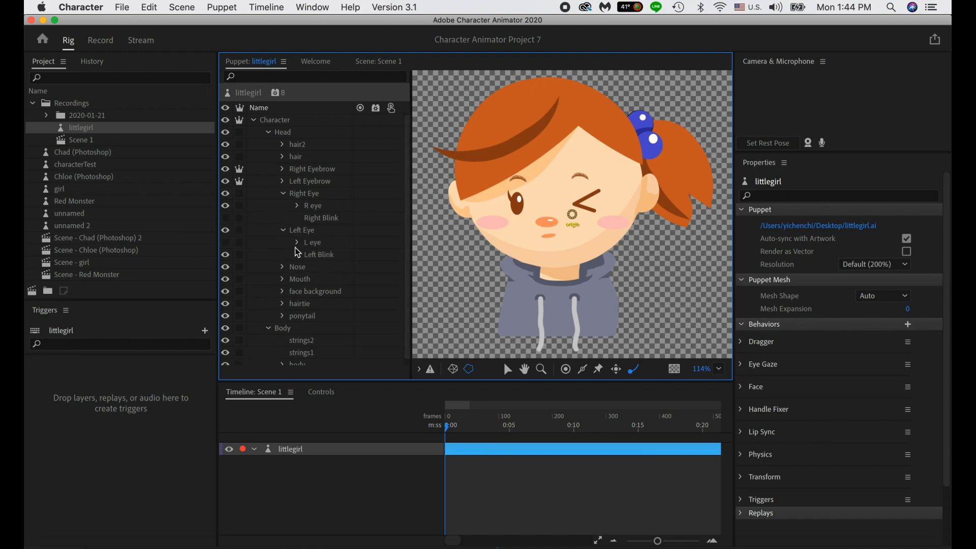
click(225, 243)
click(226, 254)
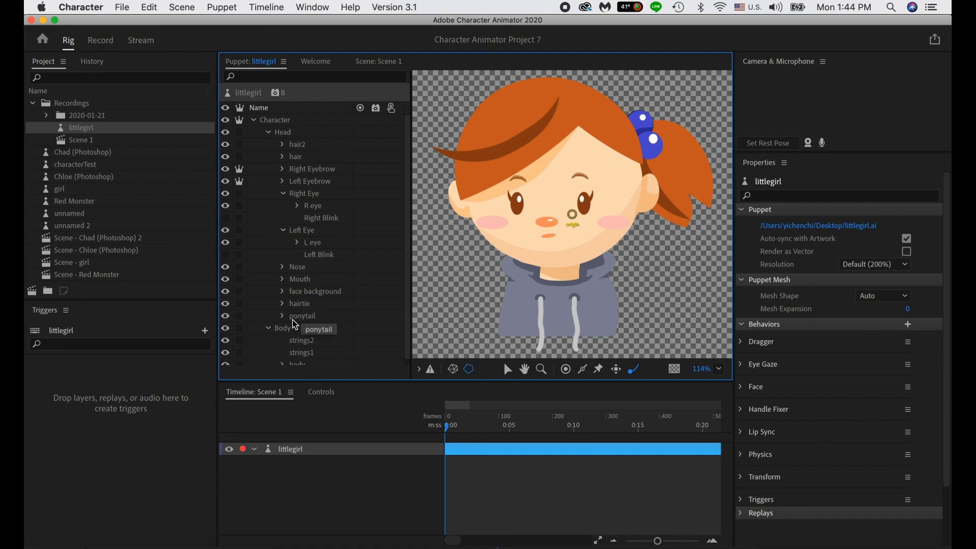
scroll(280, 317, down, 1)
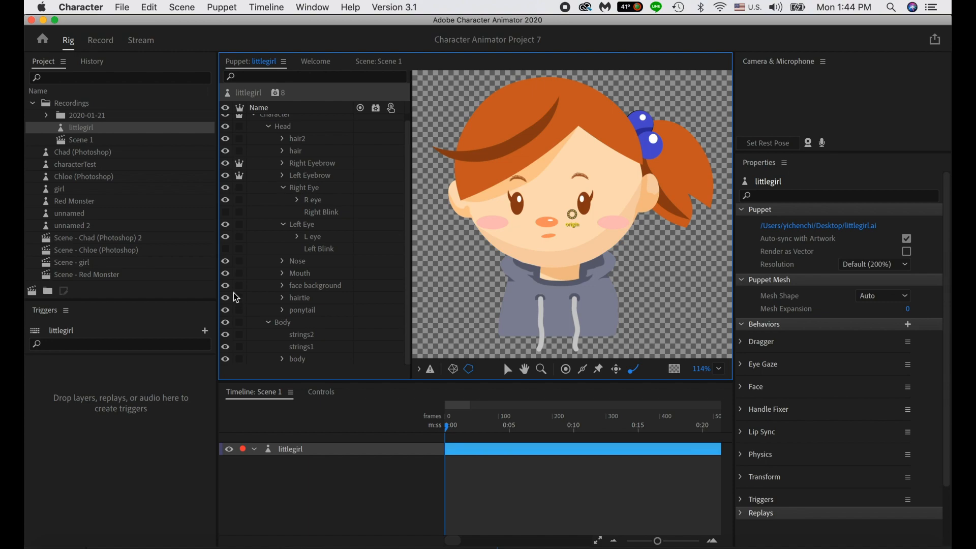
- Hide the Blush layer in the littlegirl puppet's face background group
click(283, 286)
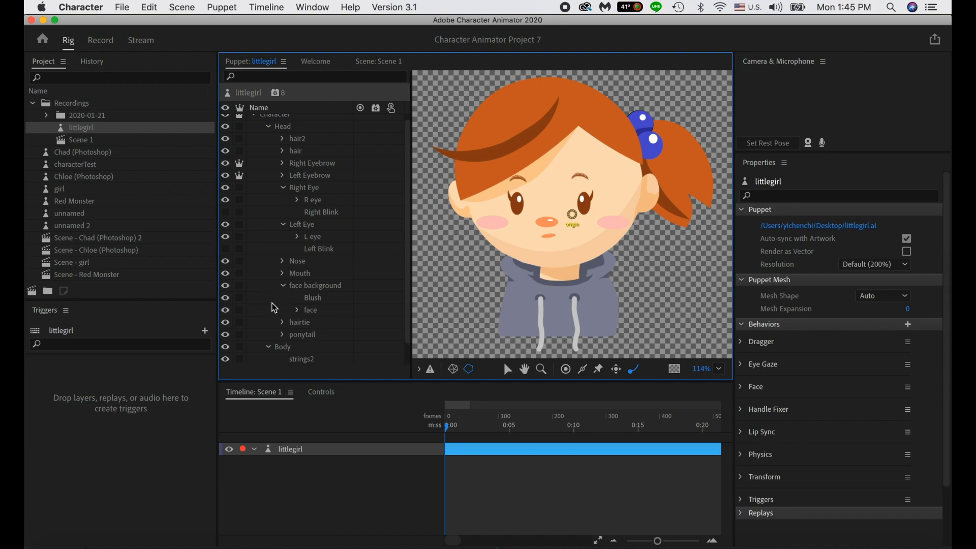
click(226, 298)
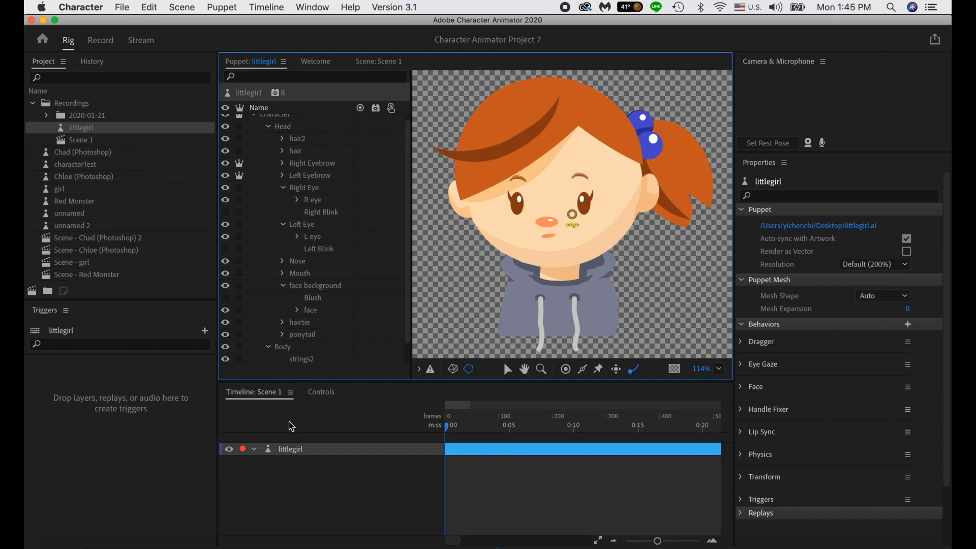
- Turn on the camera and microphone input for Scene 1 and set the littlegirl's rest pose
click(378, 62)
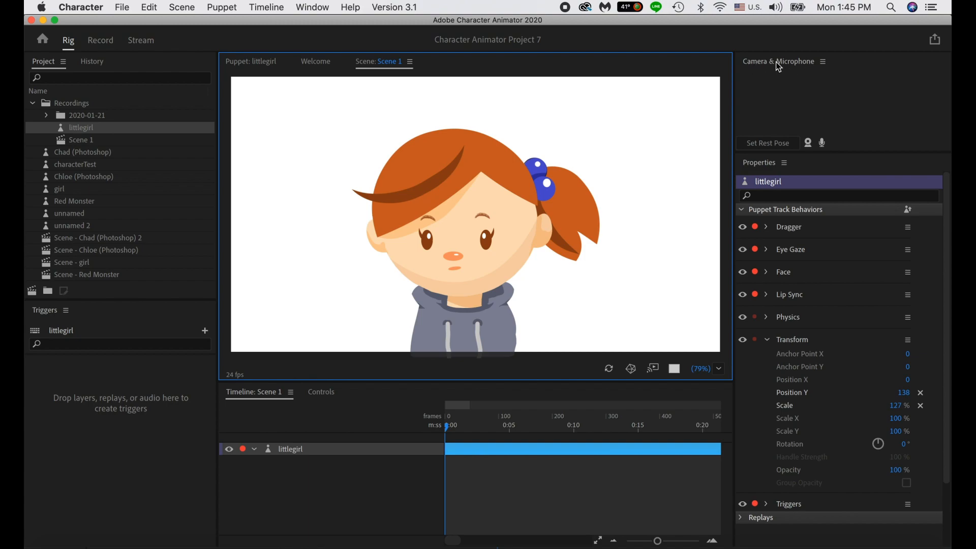
click(312, 8)
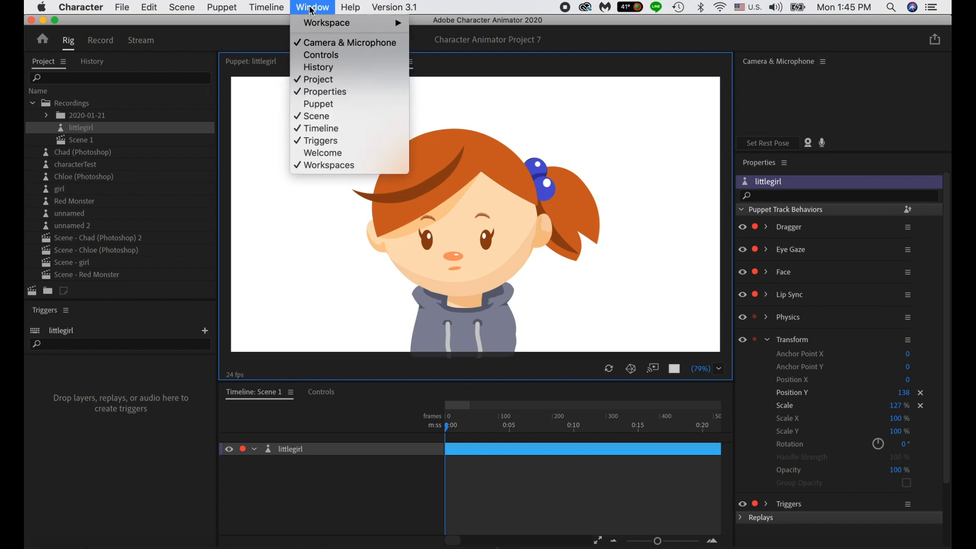
click(349, 50)
click(808, 143)
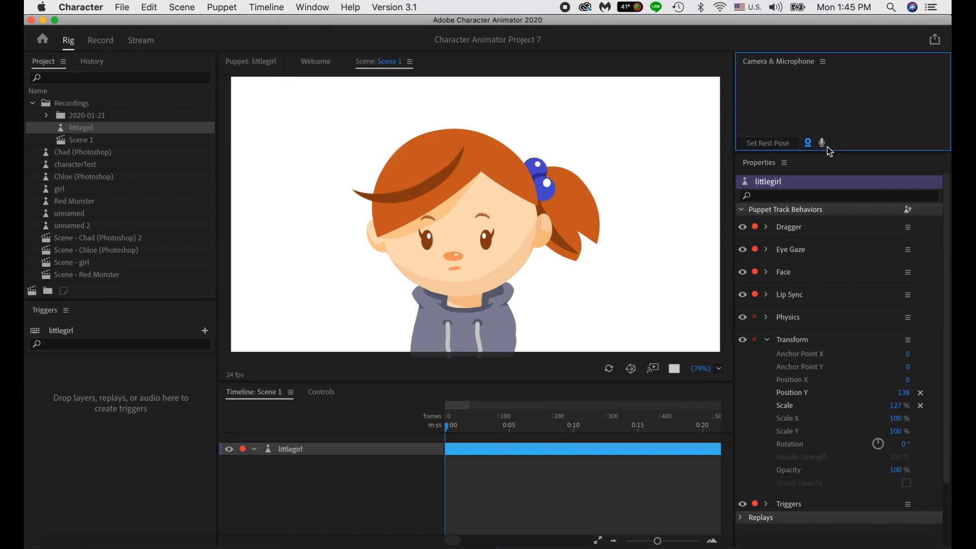
click(823, 145)
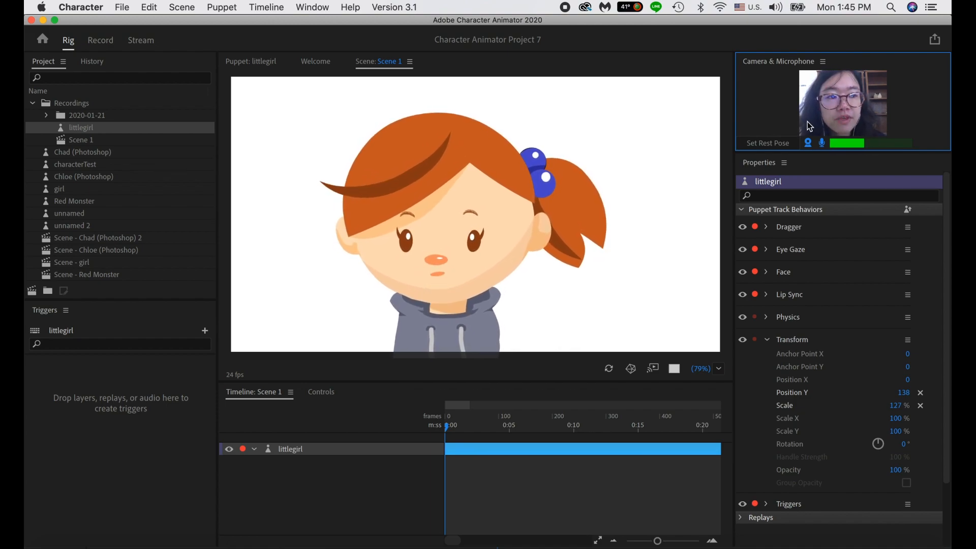
click(765, 145)
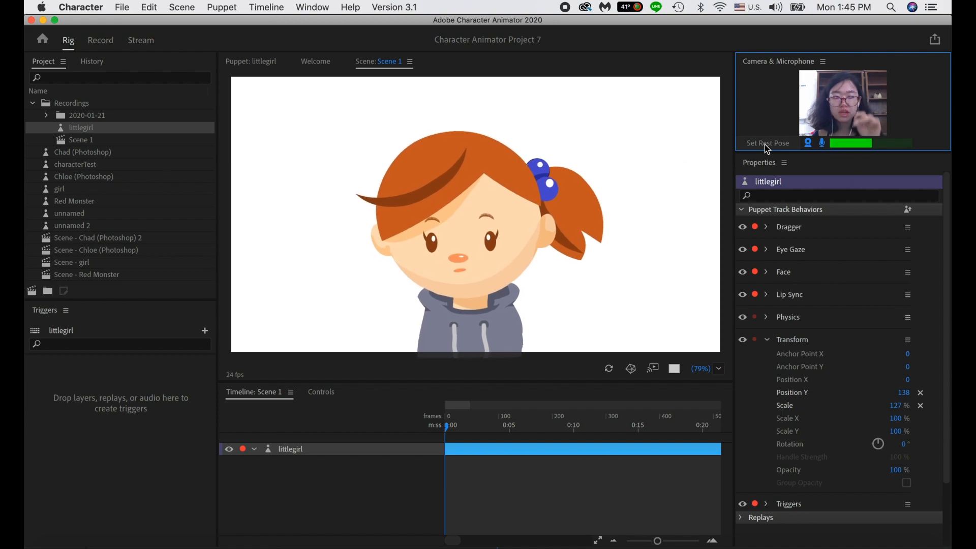
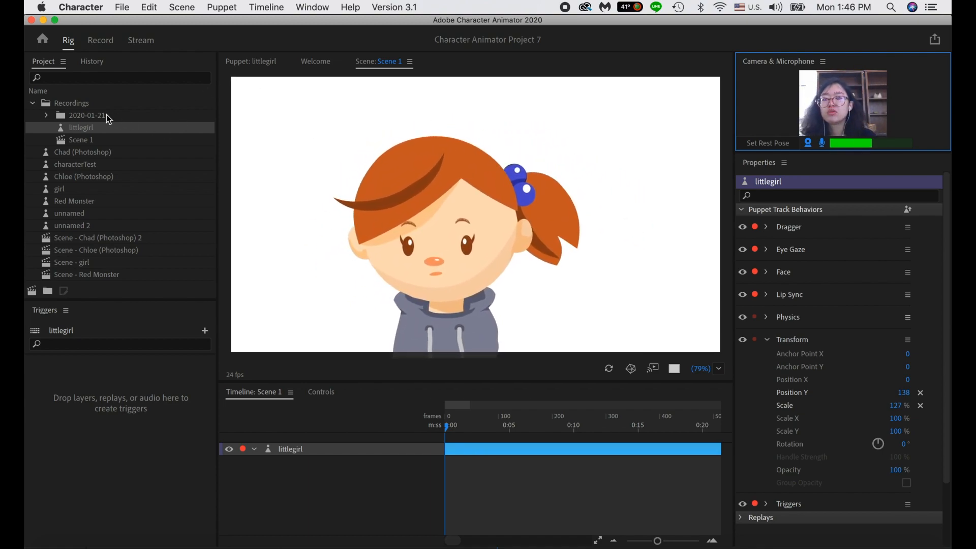
- Compare the littlegirl puppet's rigging view with its live movement in Scene 1
click(78, 130)
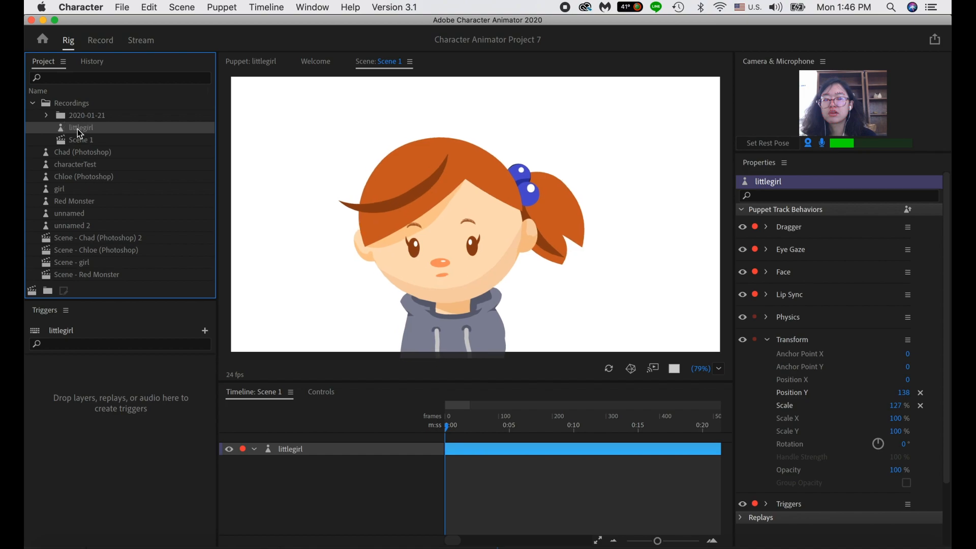
double_click(77, 129)
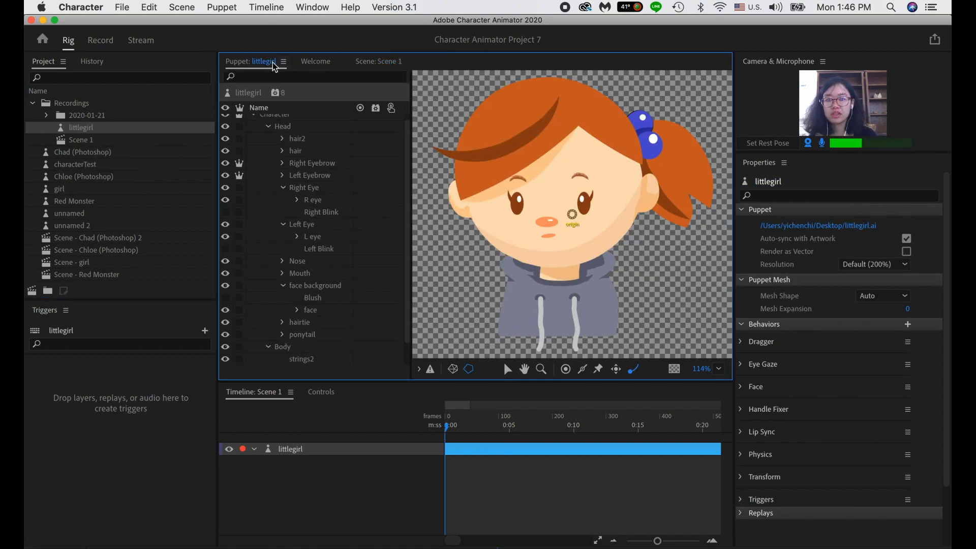
click(369, 65)
click(245, 63)
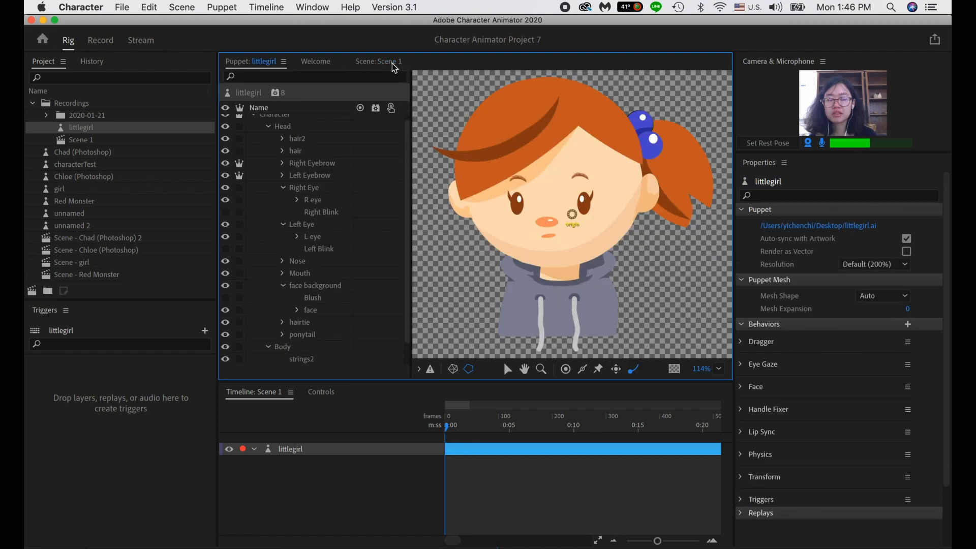
click(394, 66)
click(247, 62)
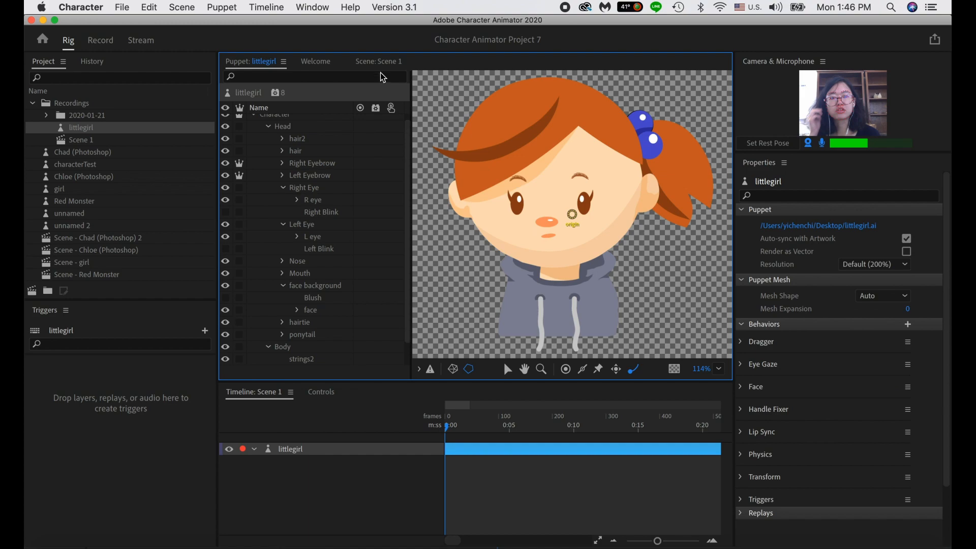
click(381, 63)
click(255, 63)
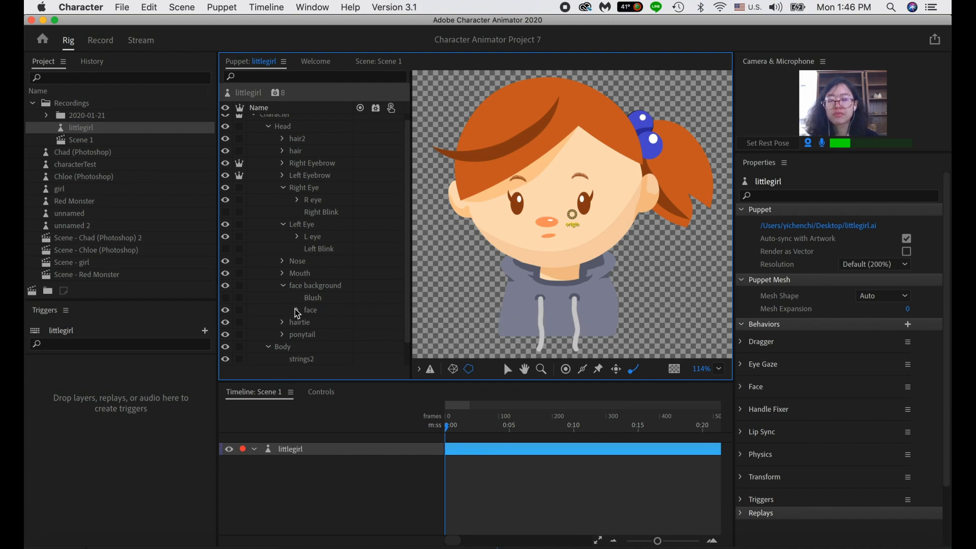
- Pin the Body layer with three fixed handles along the hoodie's lower edge and check the movement in Scene 1
click(294, 348)
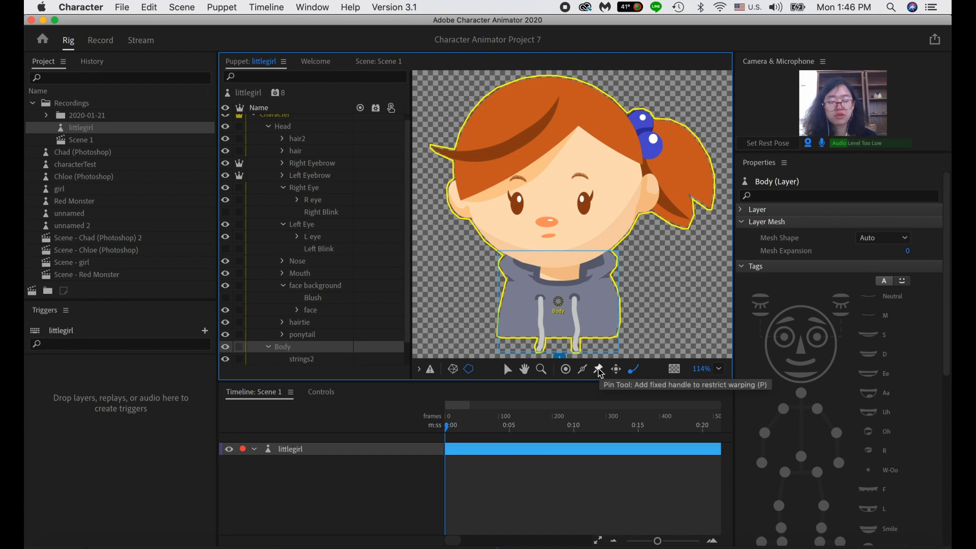
click(599, 370)
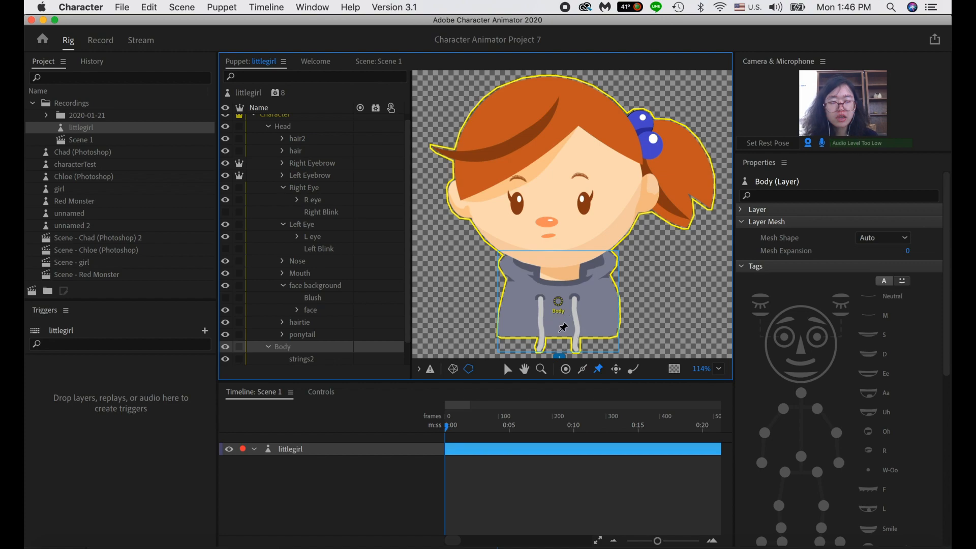
click(559, 332)
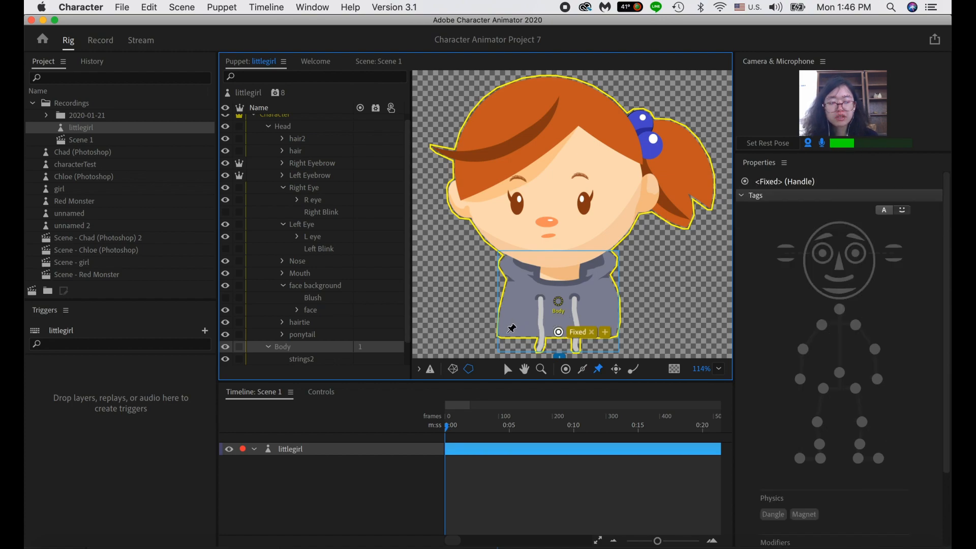
click(508, 333)
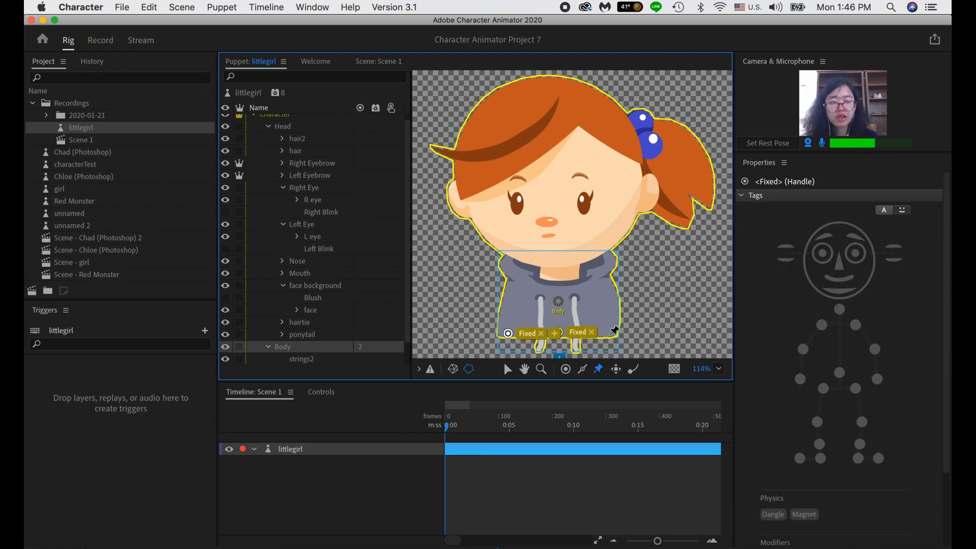
click(610, 334)
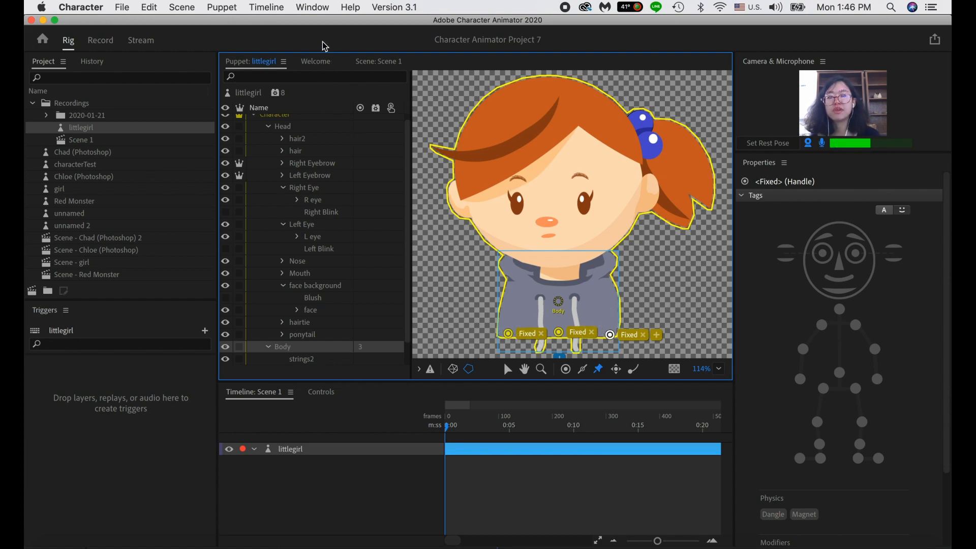
click(375, 61)
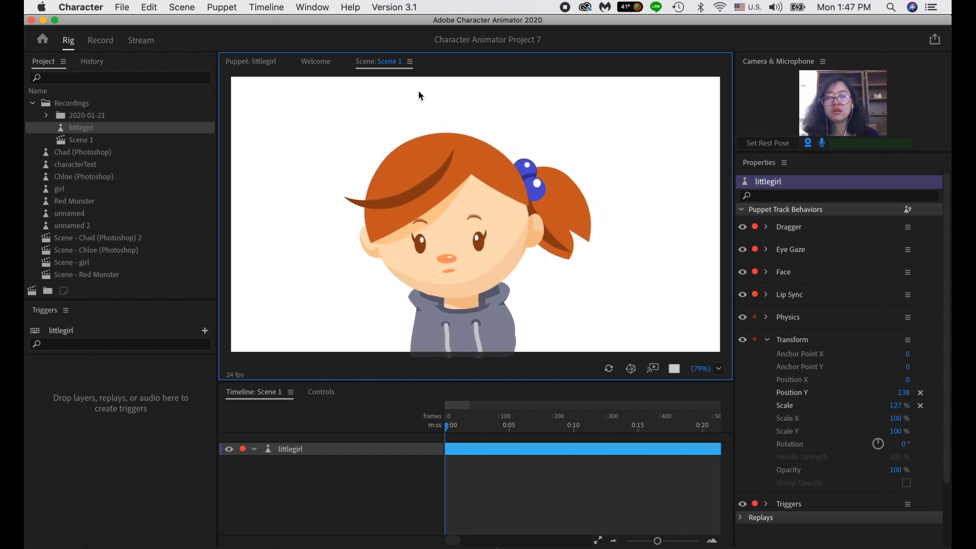
- Inspect the tags assigned to the littlegirl puppet's Right Eyebrow, Left Eyebrow and Left Eye layers
click(264, 72)
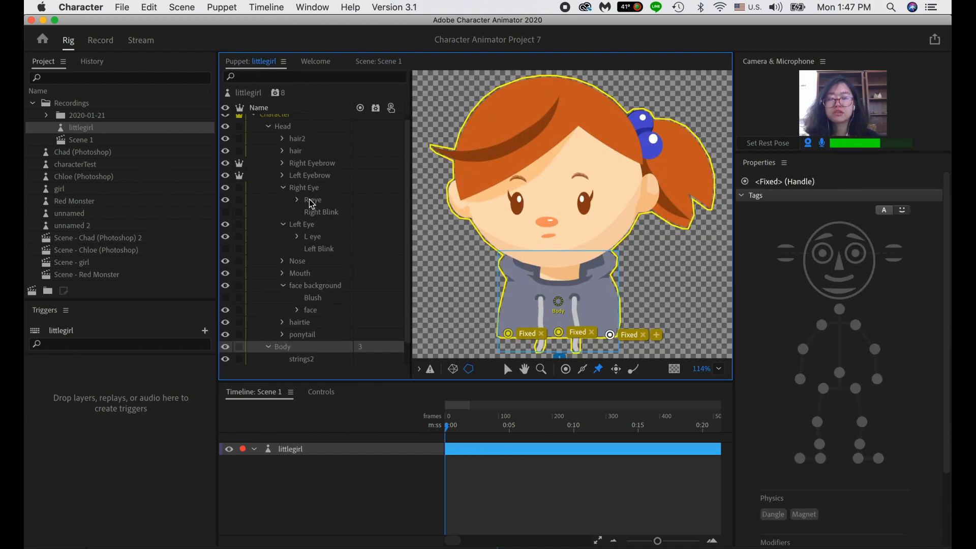
click(307, 165)
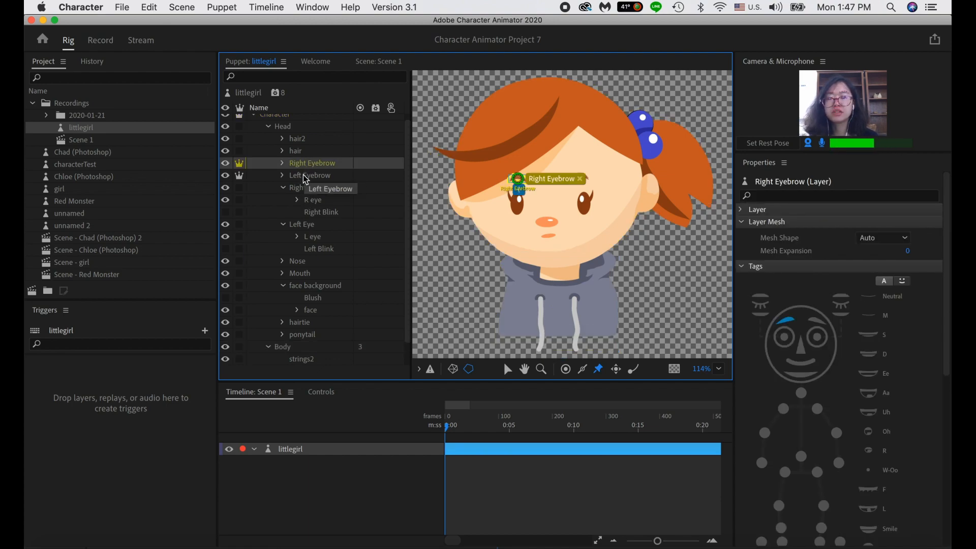
click(299, 177)
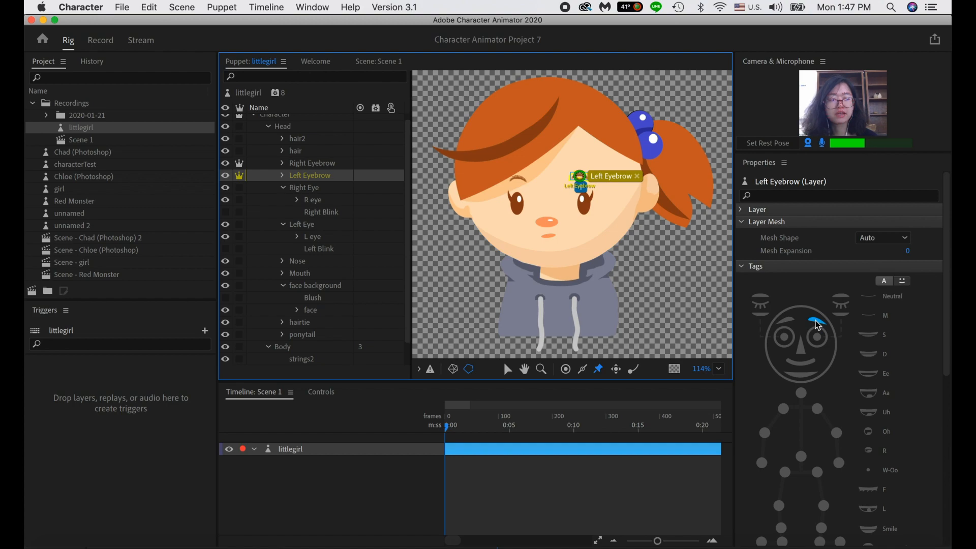
click(313, 228)
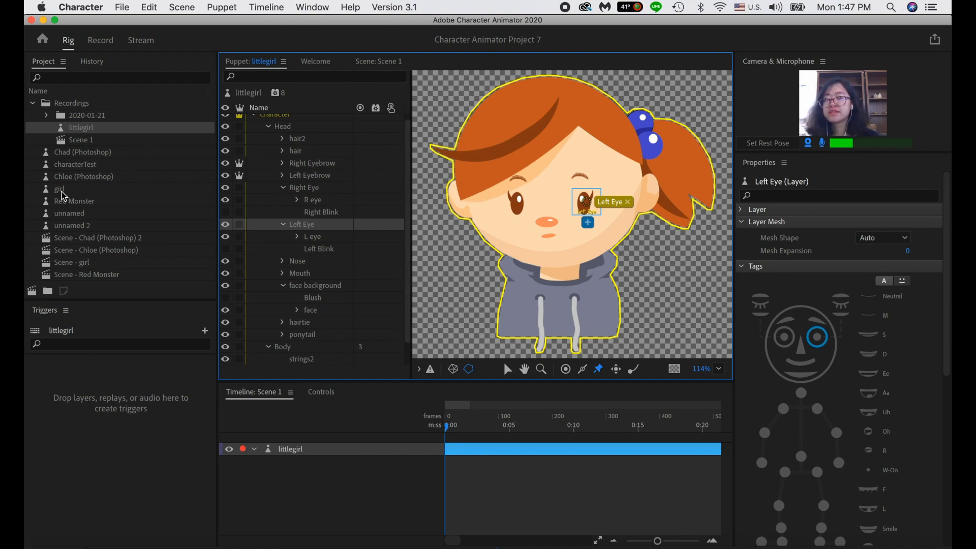
- Review the characterTest puppet's rigging, Scene 1, Scene - Chad (Photoshop) 2 and Scene - girl as references
double_click(79, 165)
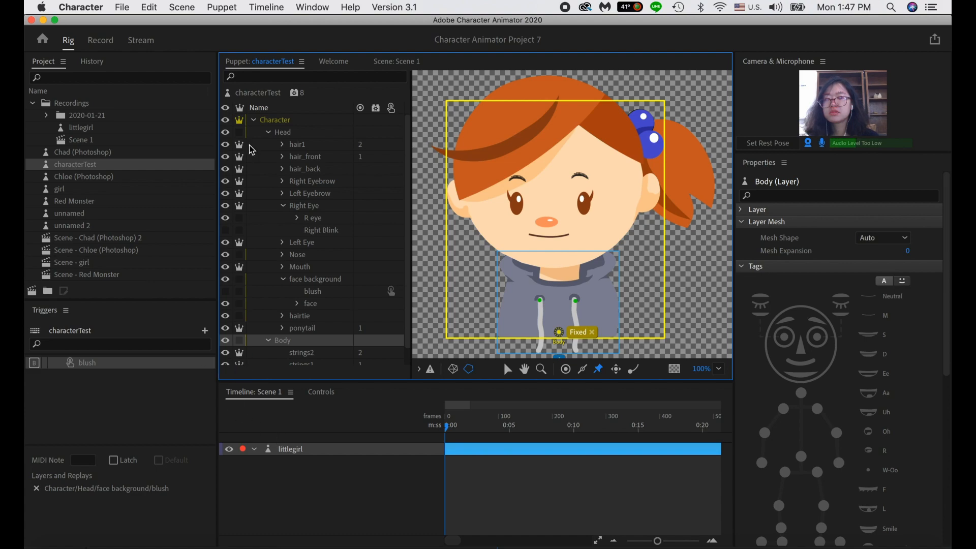
click(396, 61)
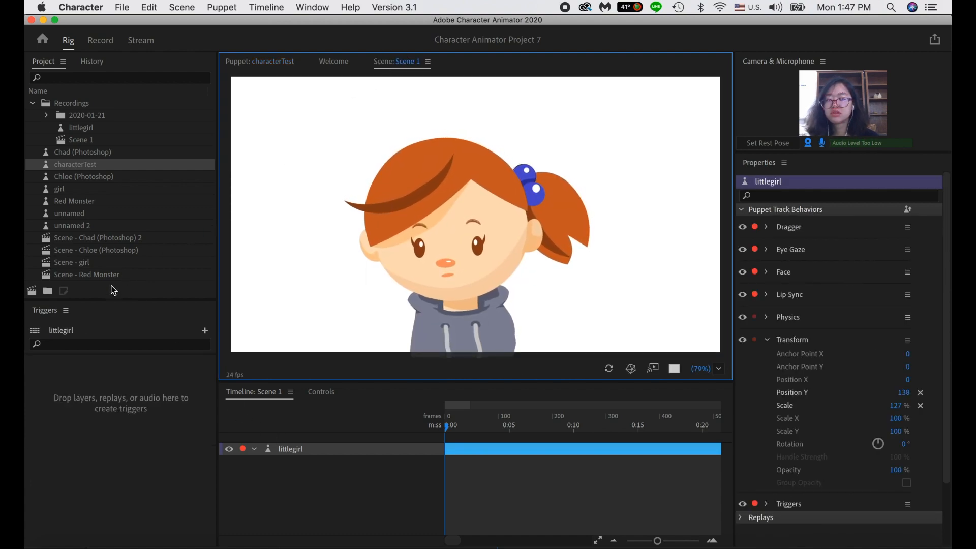
double_click(102, 239)
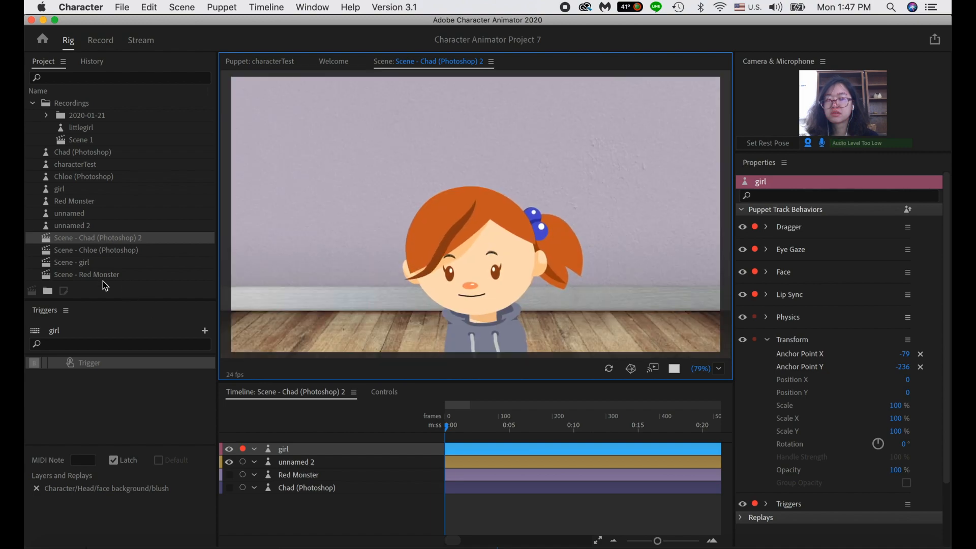
double_click(84, 263)
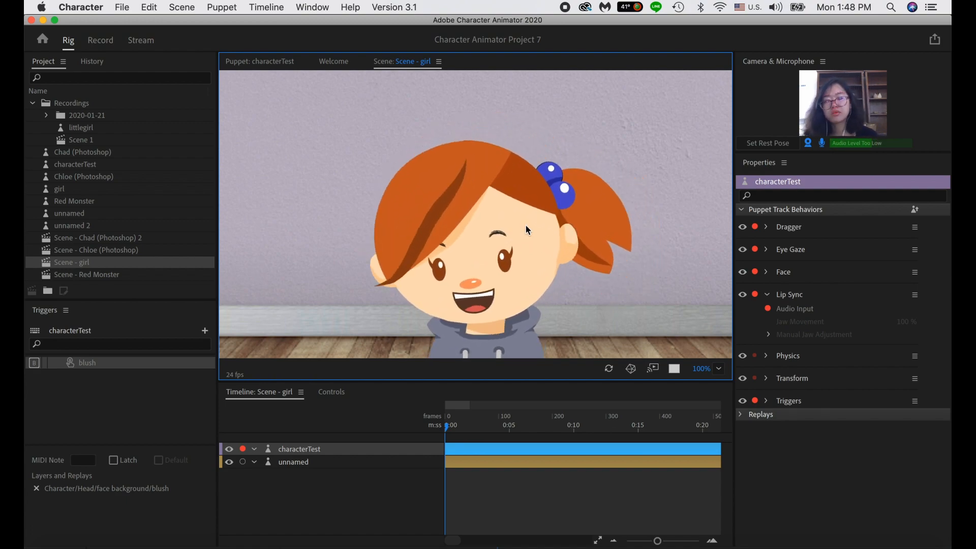
- Look over the littlegirl puppet's rig and compare it with the moving character in Scene - girl
click(81, 133)
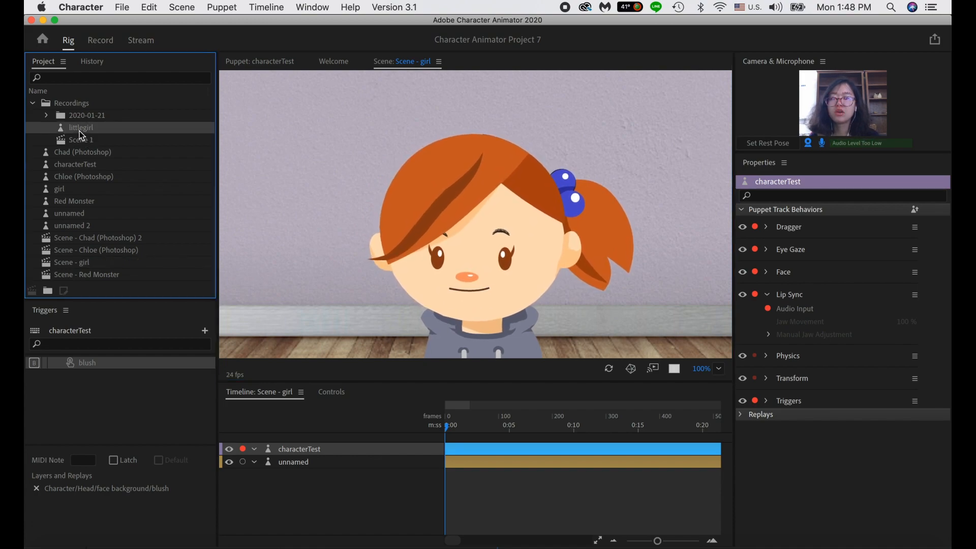
double_click(80, 134)
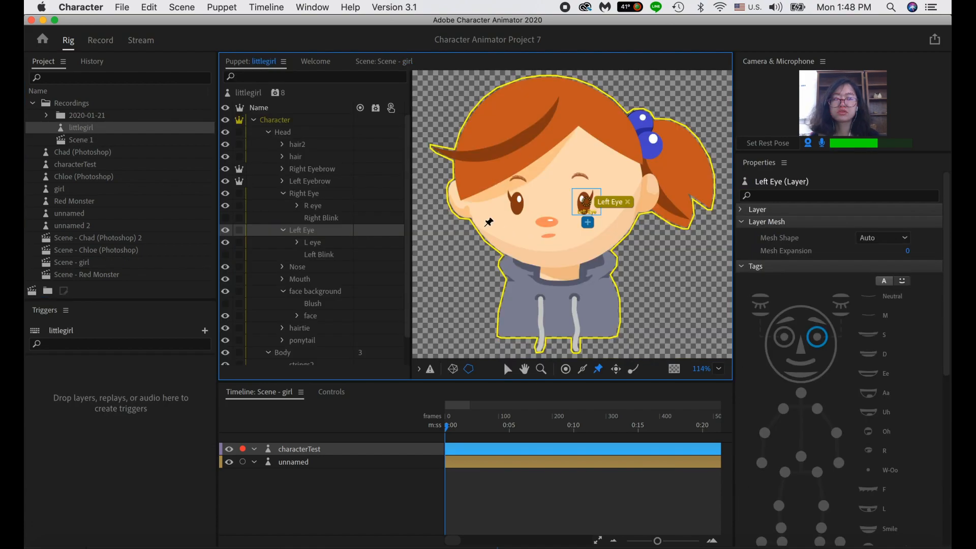
click(601, 370)
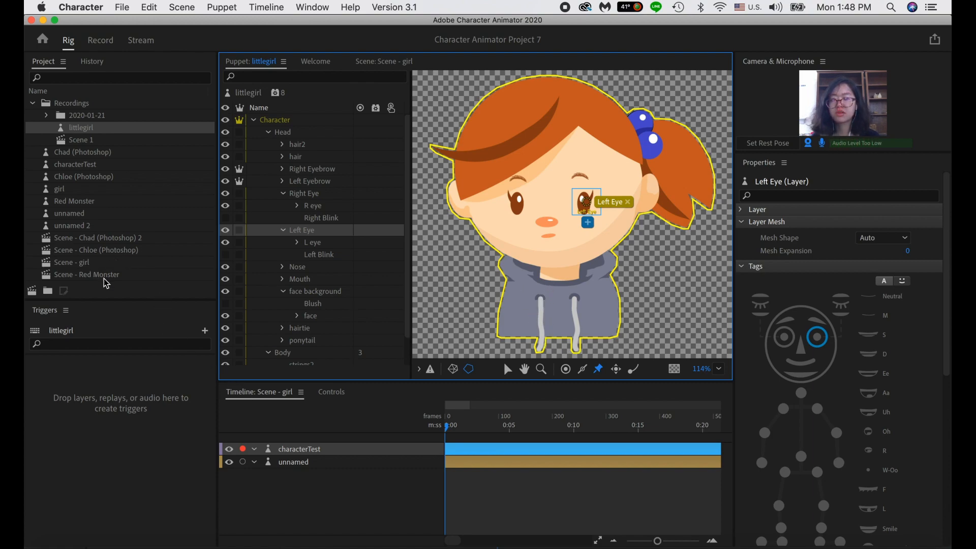
click(82, 268)
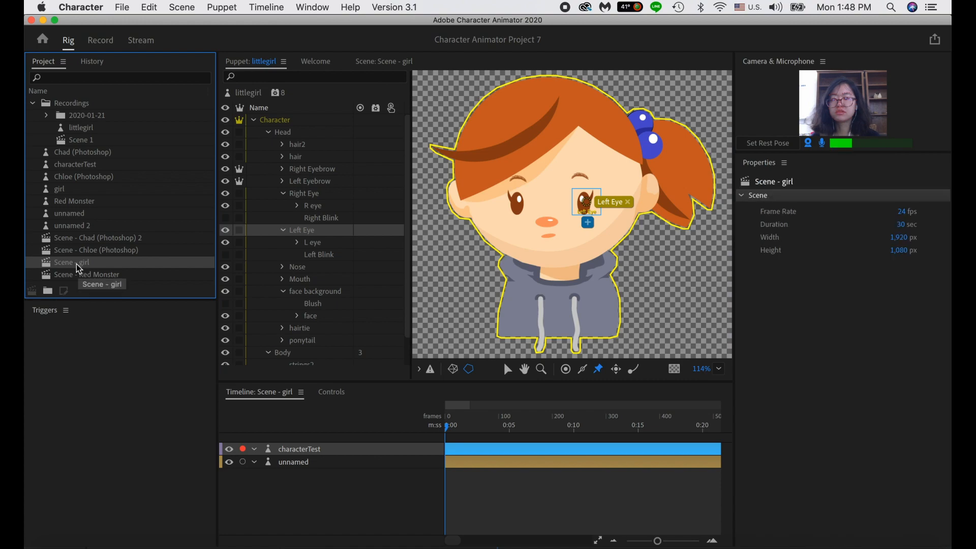
double_click(80, 262)
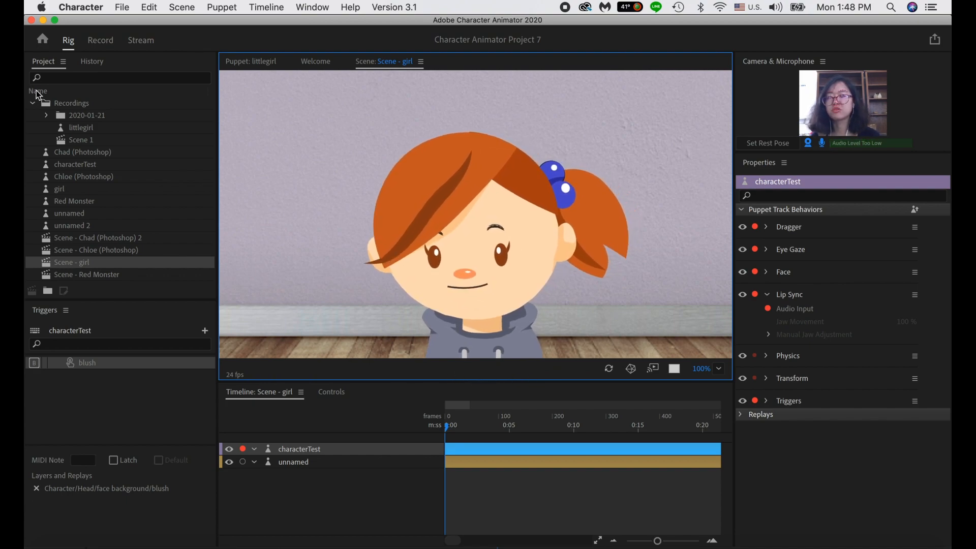
- Move the littlegirl puppet's hair2 origin handle to the strand's upper end and place a Dangle handle near its outer tip
click(77, 130)
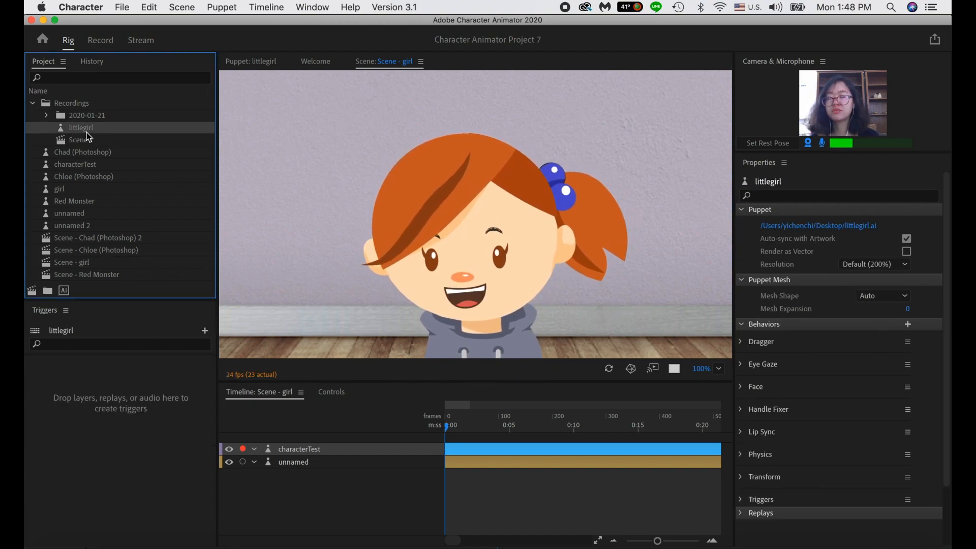
double_click(504, 191)
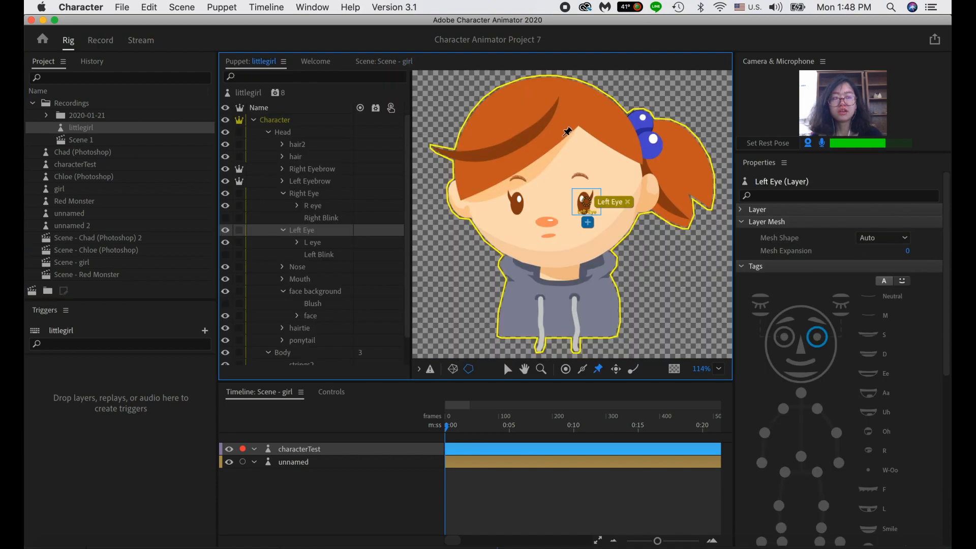
click(633, 369)
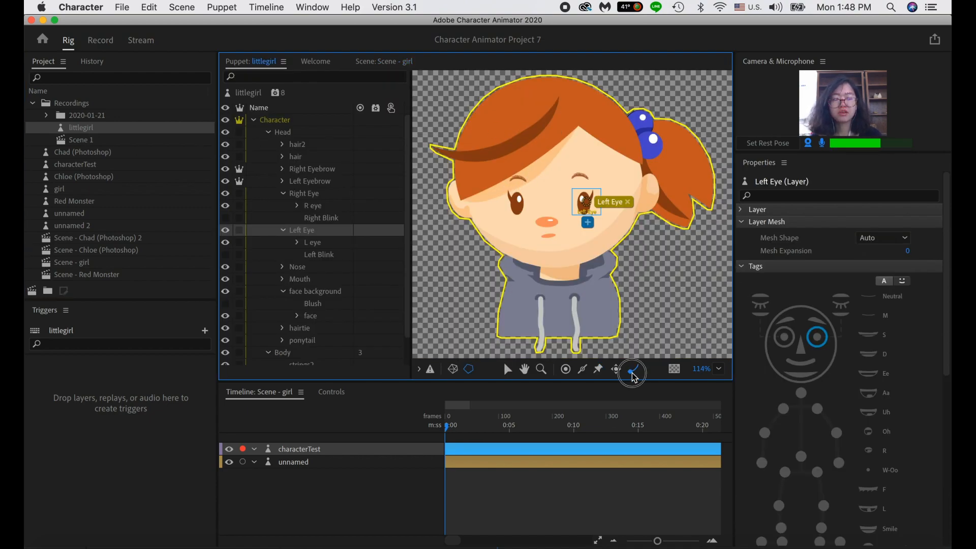
click(296, 146)
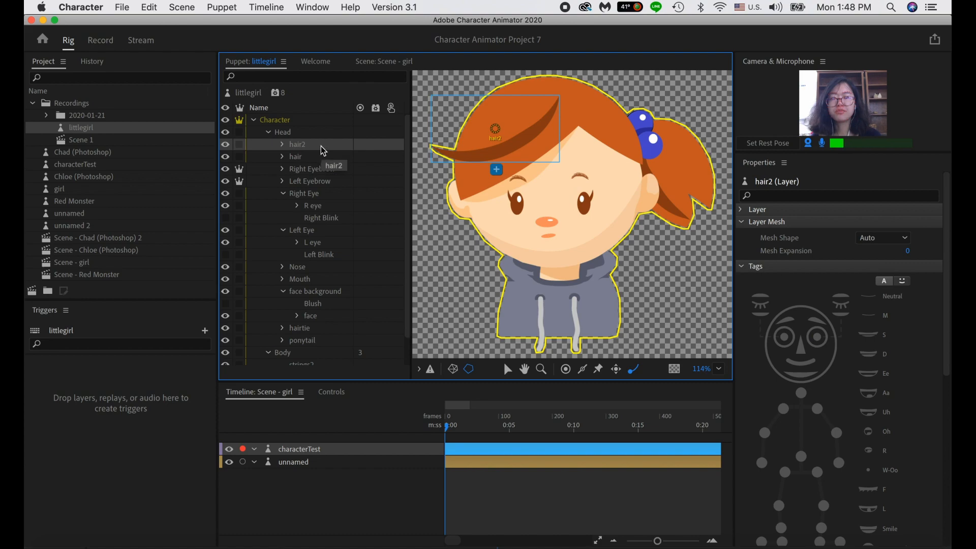
click(303, 158)
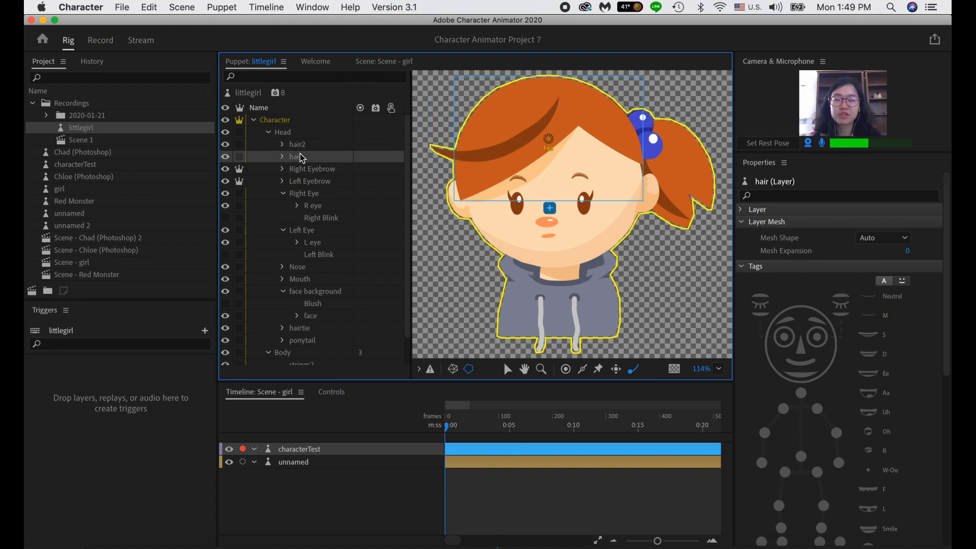
click(300, 145)
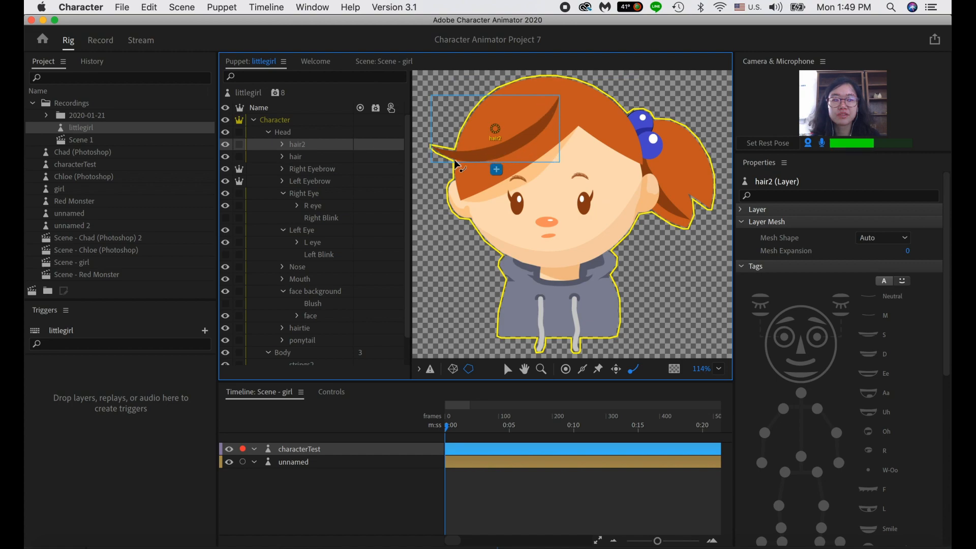
click(306, 157)
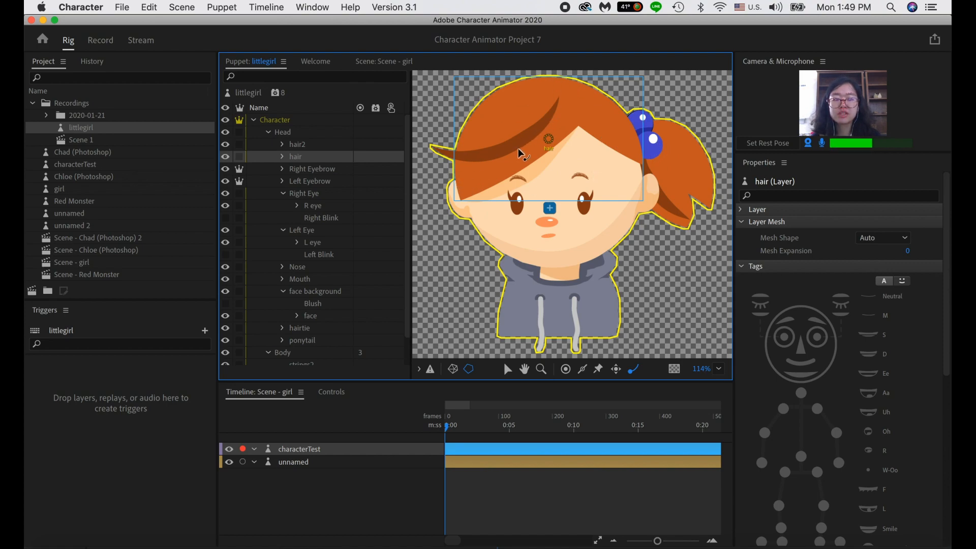
click(325, 144)
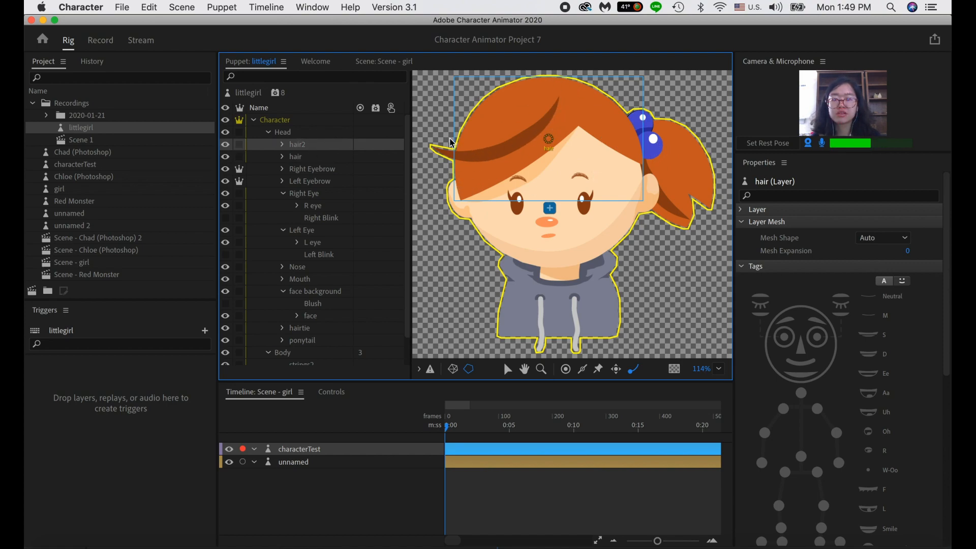
drag(496, 128, 551, 113)
click(554, 113)
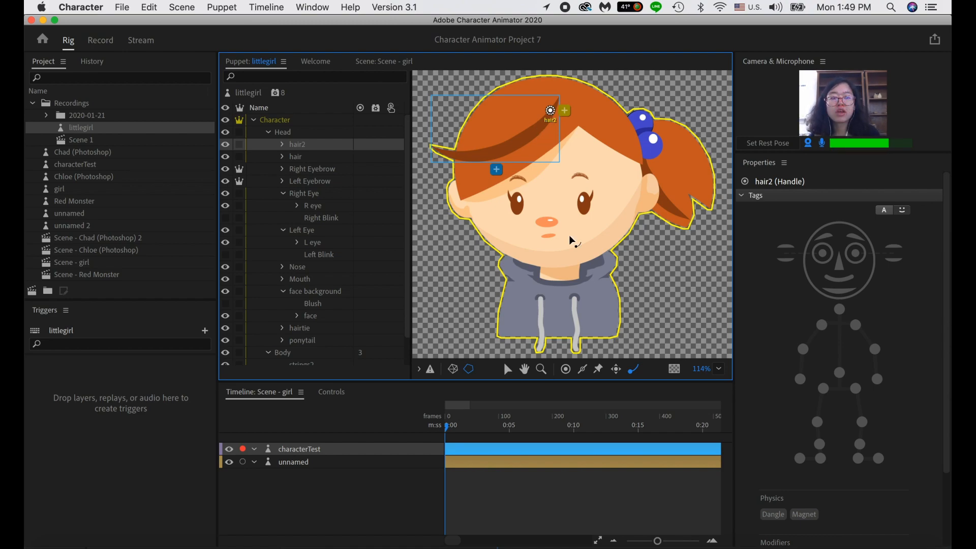
click(634, 372)
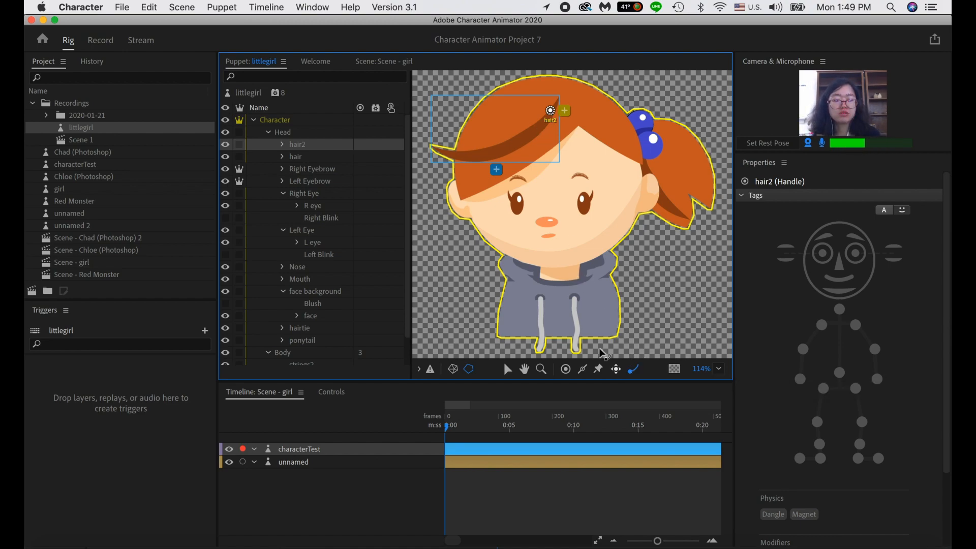
click(462, 157)
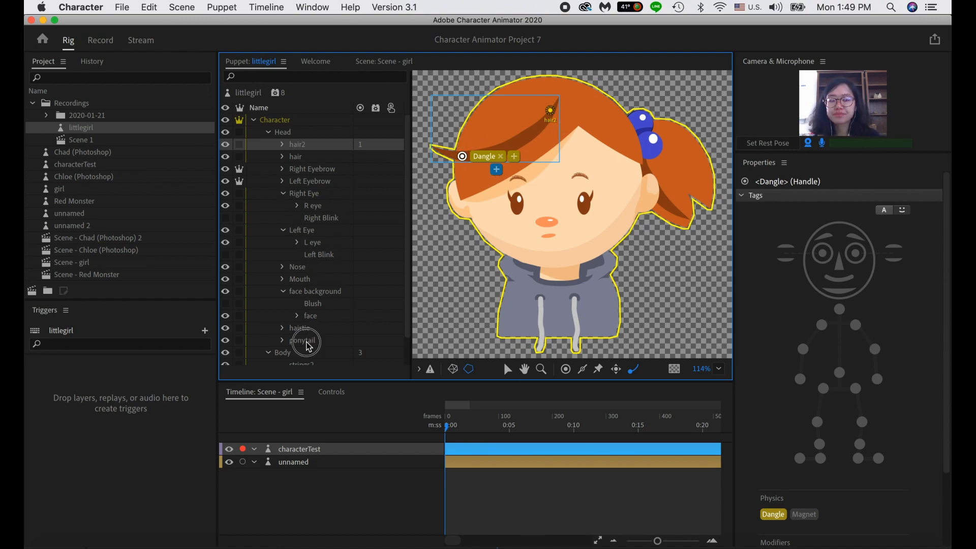
- Move the ponytail layer's origin handle to the hair tie and place a Dangle handle near the ponytail's lower end
click(305, 340)
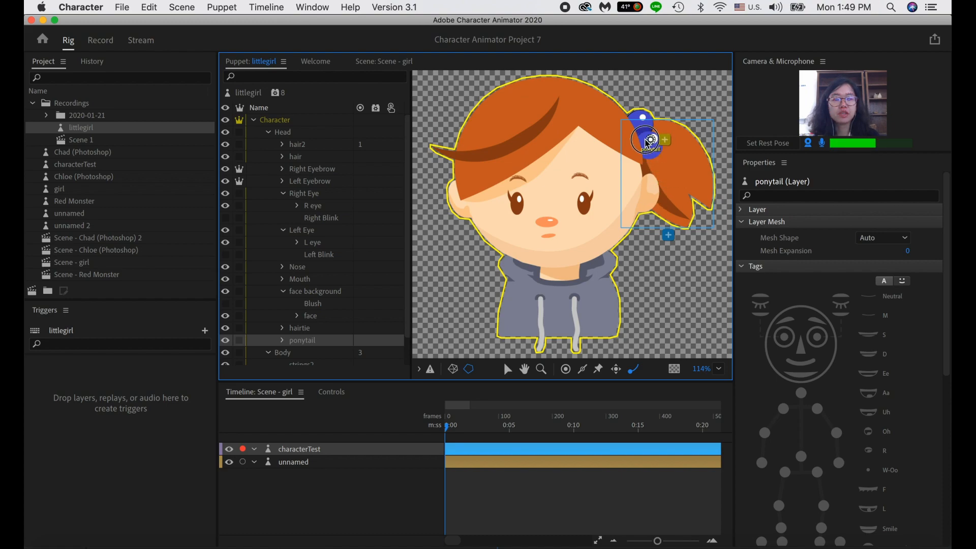
click(672, 228)
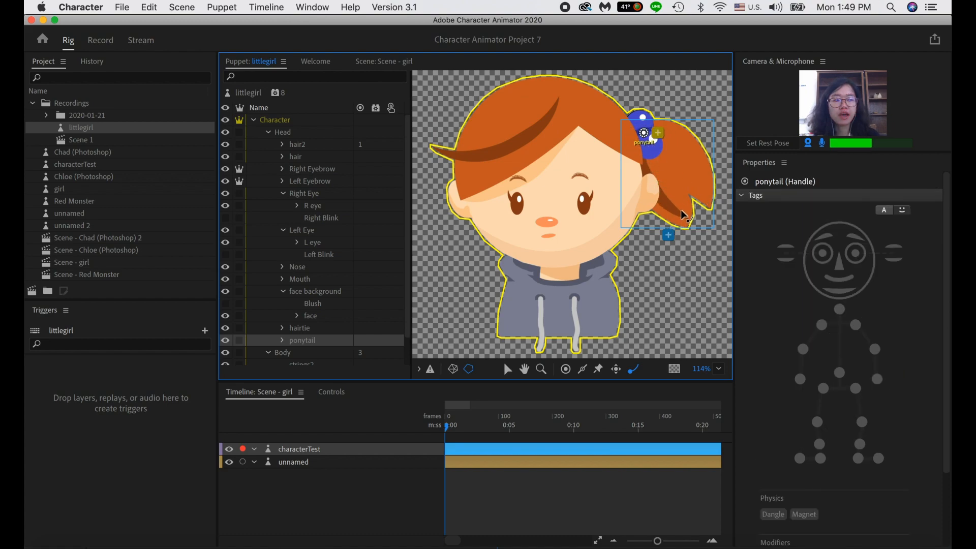
click(678, 204)
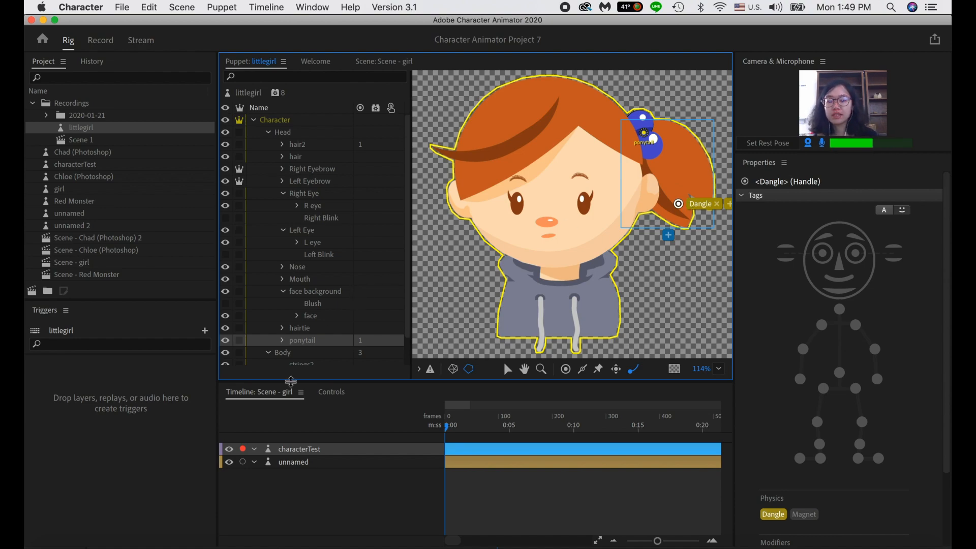
- Compare the hair movement of the reference character in Scene - girl with the littlegirl puppet in Scene 1
click(340, 397)
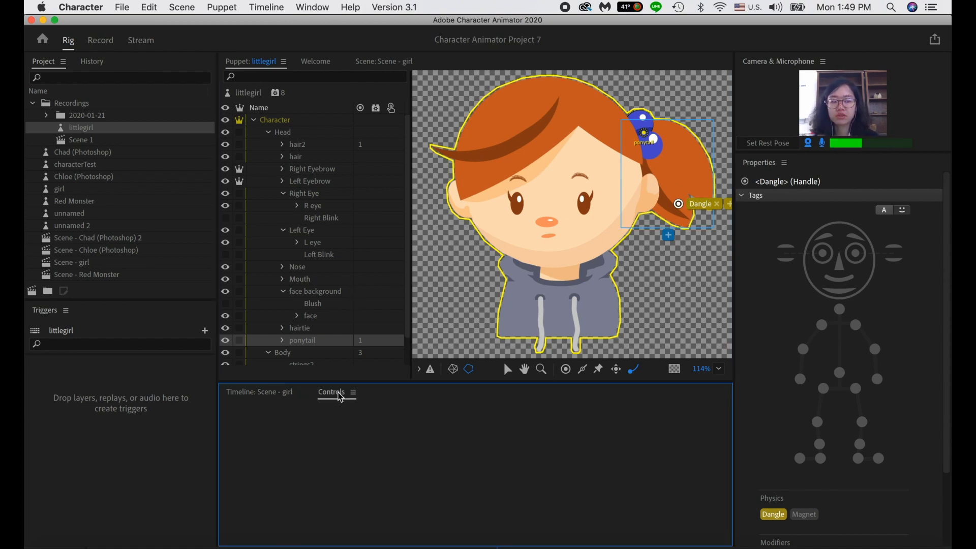
click(283, 391)
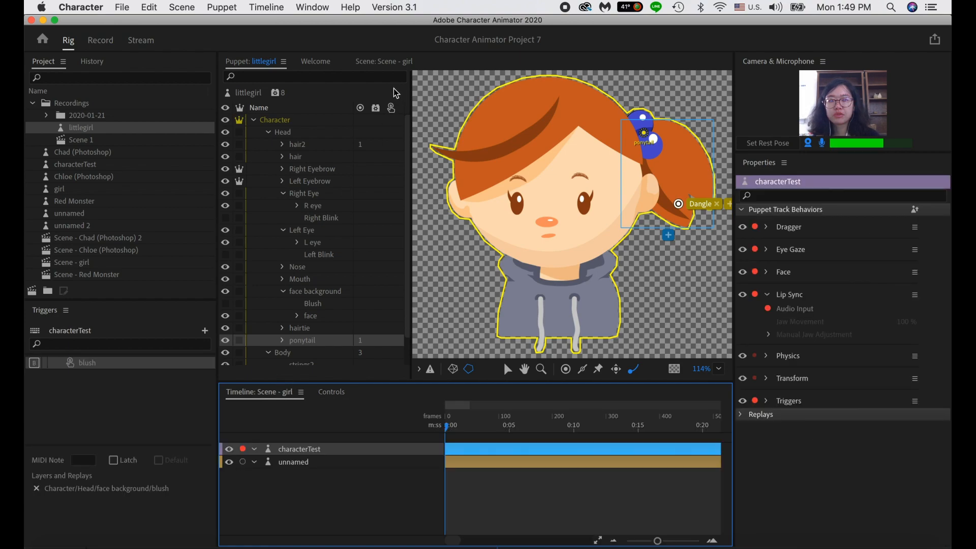
click(386, 62)
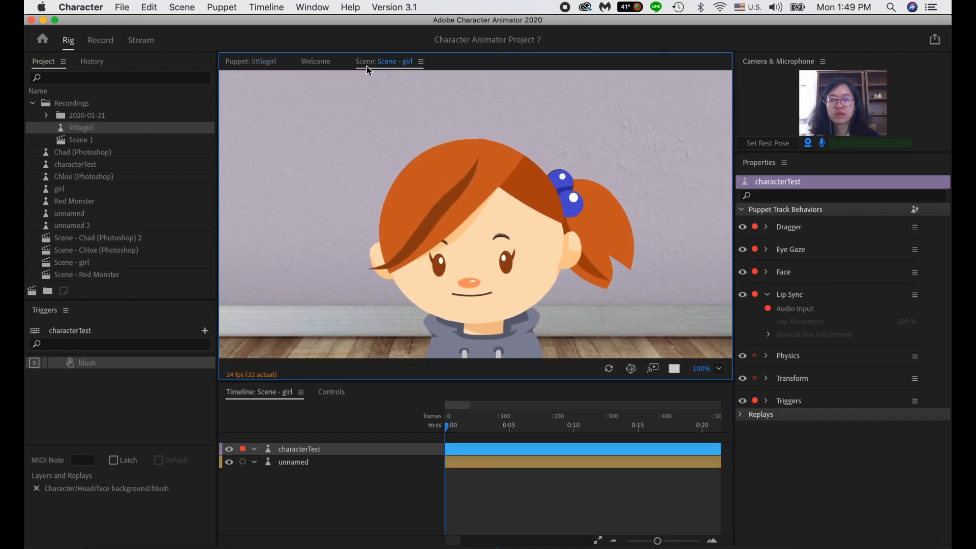
click(272, 62)
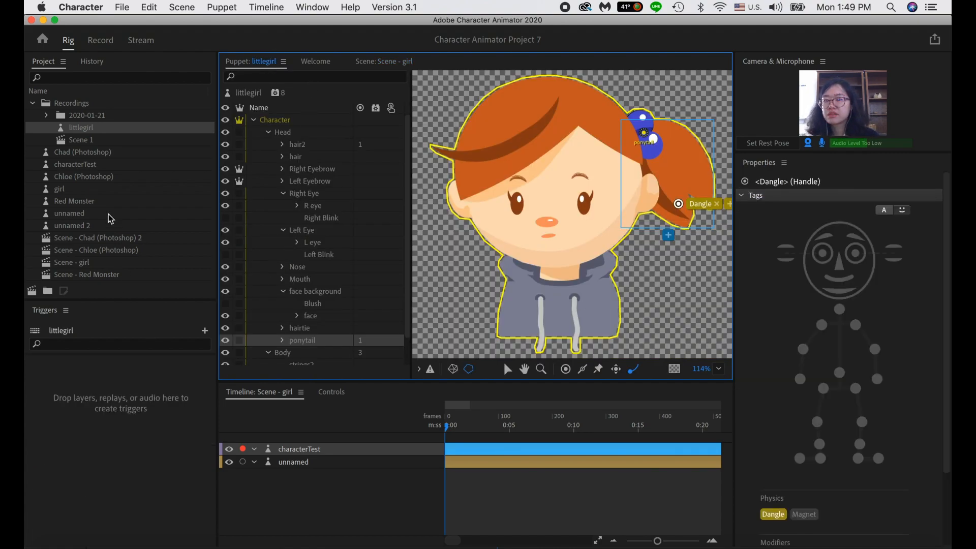
double_click(85, 143)
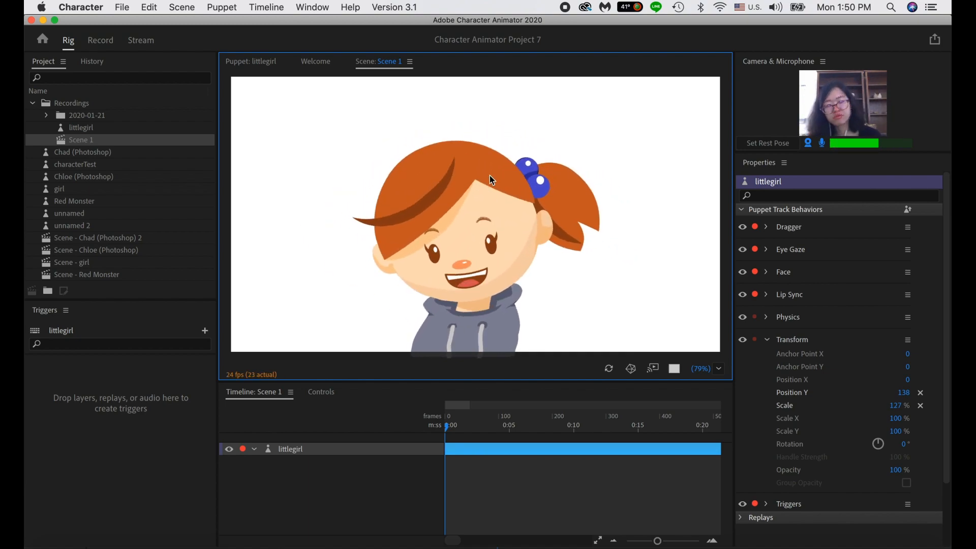
- Look at littlegirl.ai in Illustrator, return to Character Animator and preview the puppet in Scene 1 with both eyebrow layers set as not independent
double_click(86, 129)
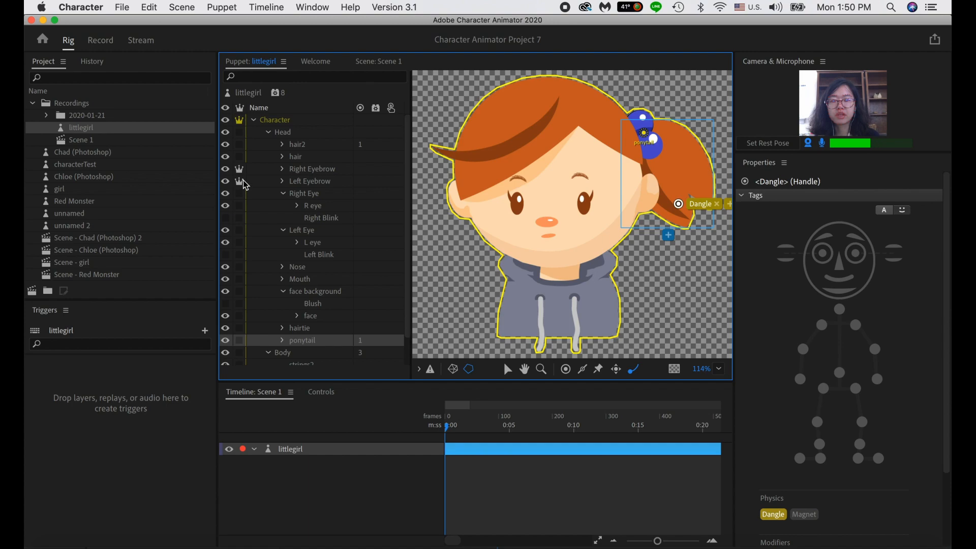
click(604, 535)
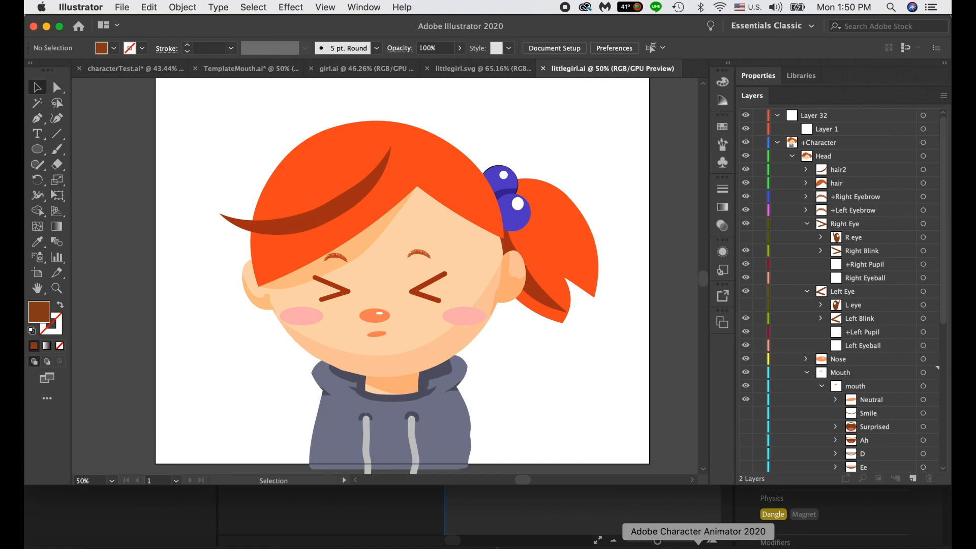
click(684, 543)
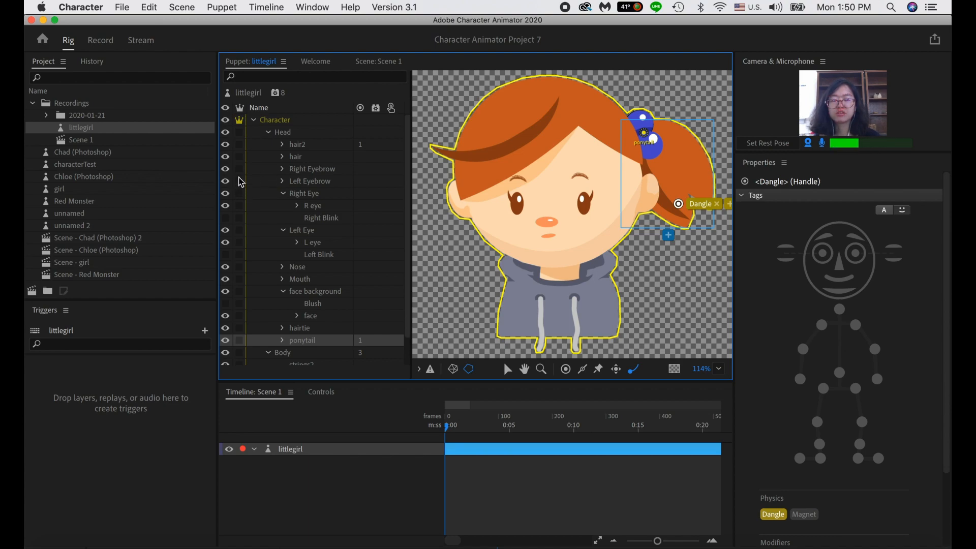
click(378, 61)
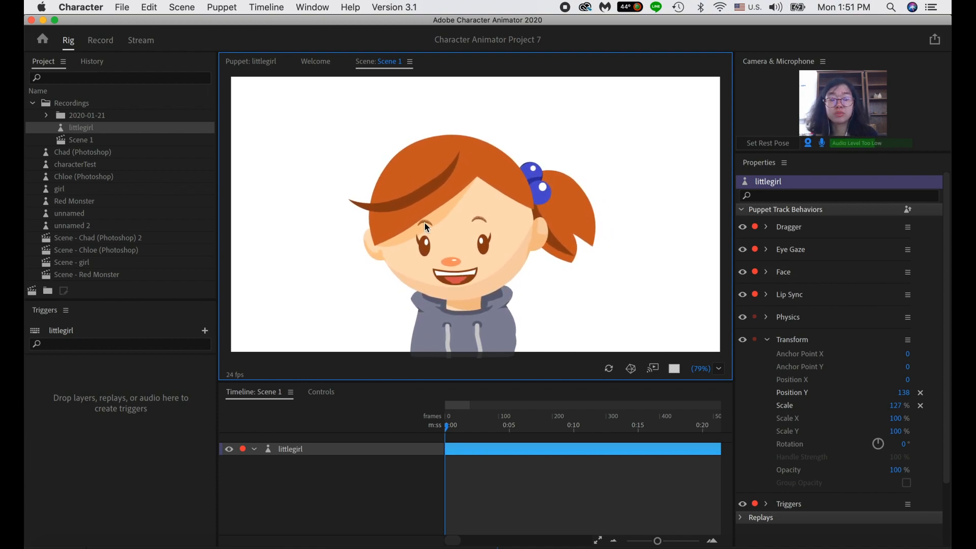
- Make the littlegirl puppet's Right Eyebrow and Left Eyebrow layers independent again and check their movement in Scene 1
double_click(82, 142)
double_click(83, 128)
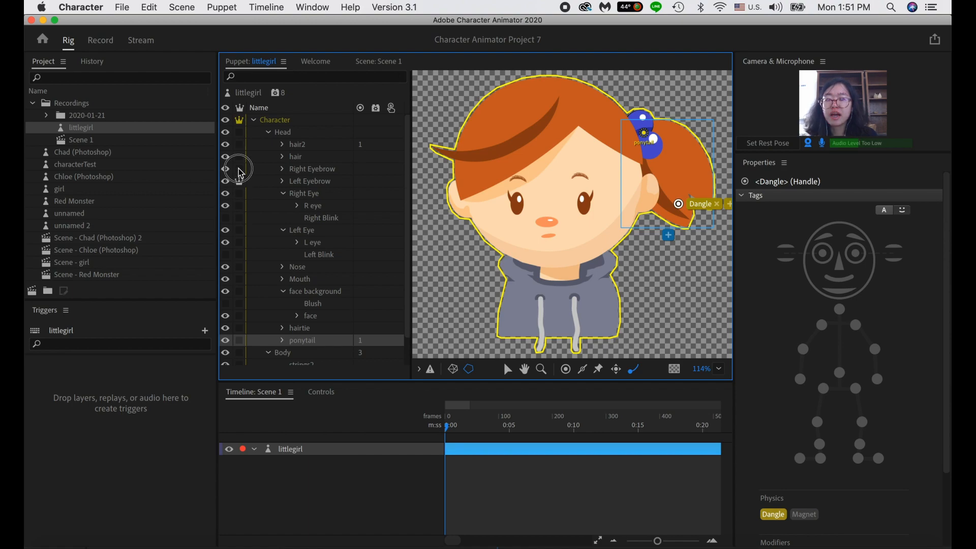
double_click(86, 140)
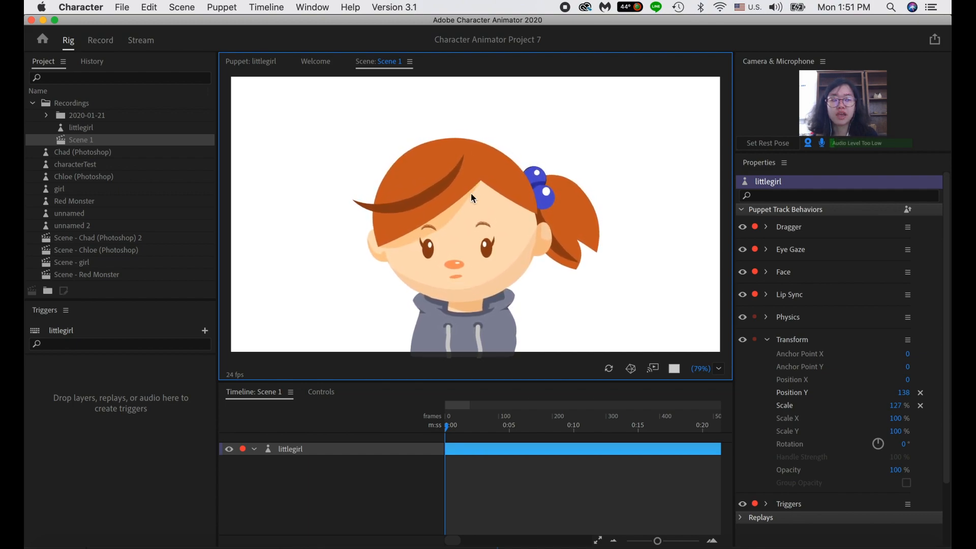
- Make the littlegirl puppet's hair2 and ponytail layers independent and check the dangling hair in Scene 1
double_click(81, 128)
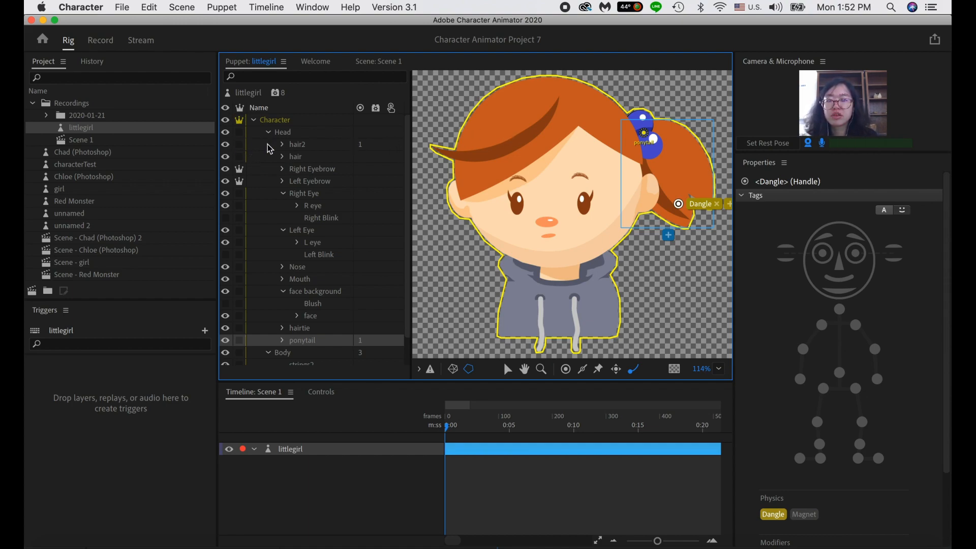
click(300, 148)
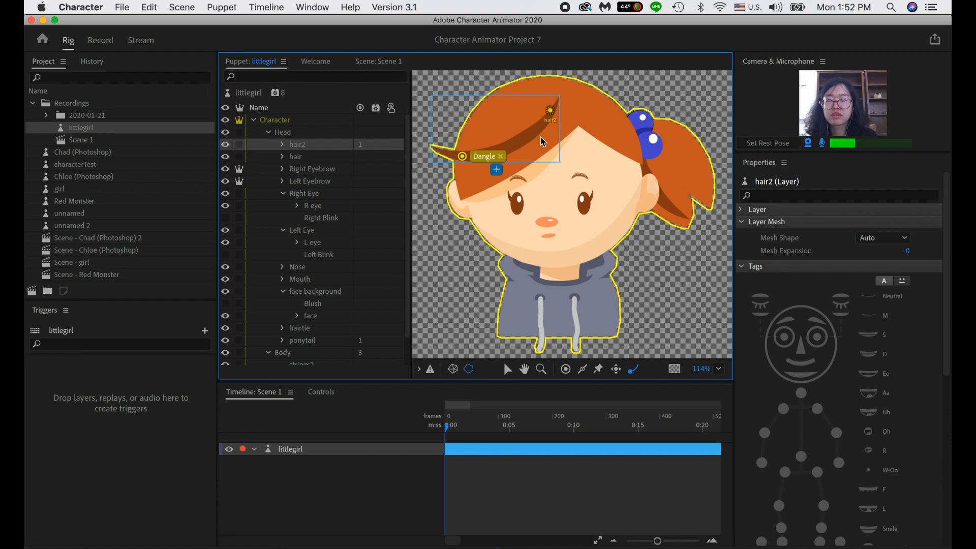
click(239, 145)
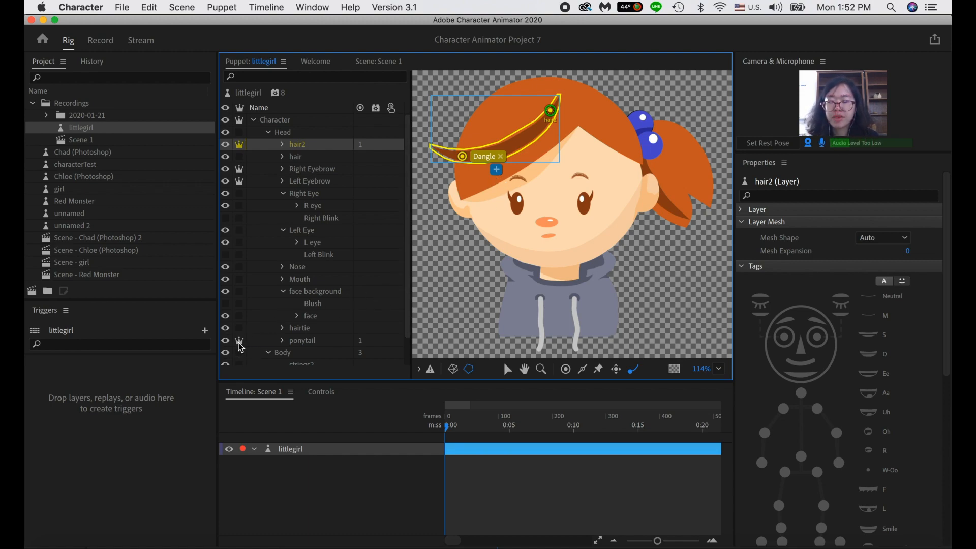
double_click(76, 140)
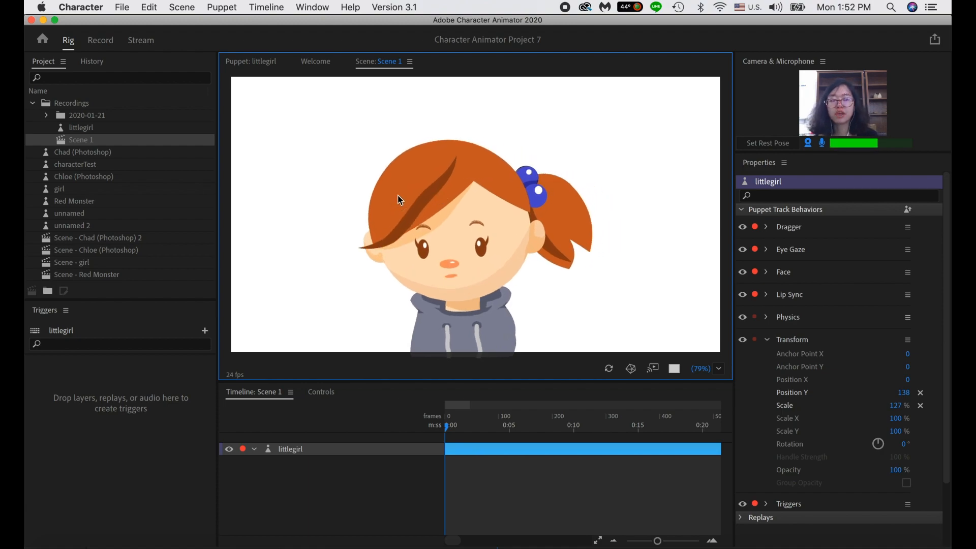
- Review the independence setting of the littlegirl puppet's hair2 layer and select the Blush layer
double_click(84, 128)
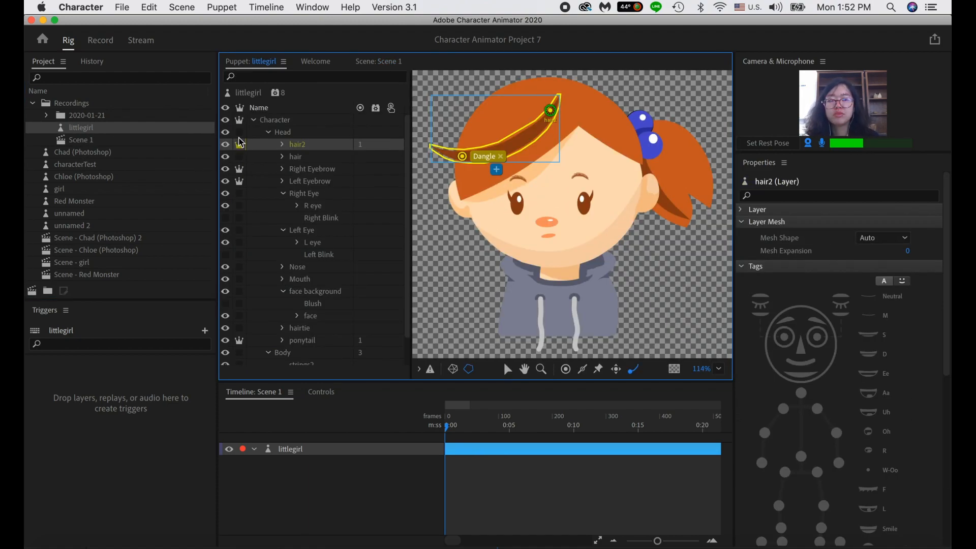
click(239, 144)
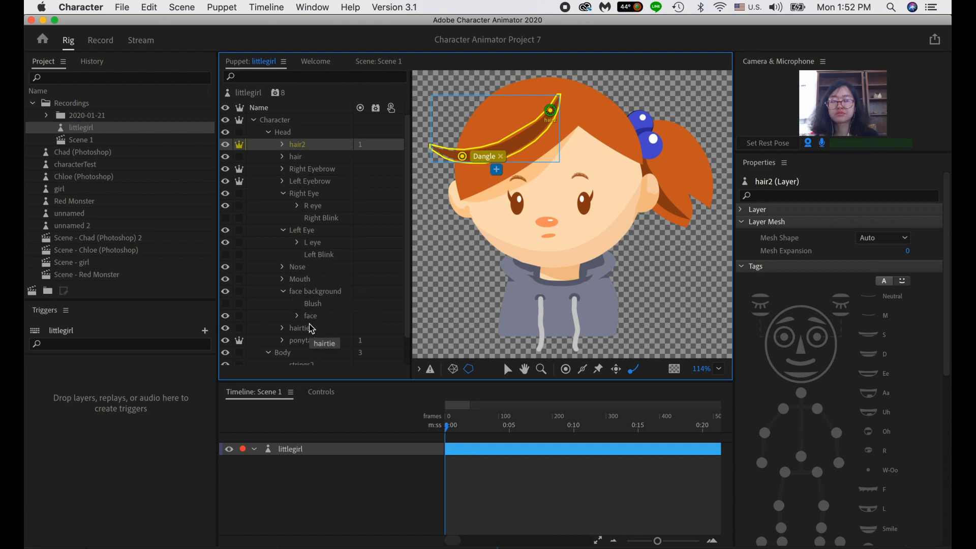
click(319, 304)
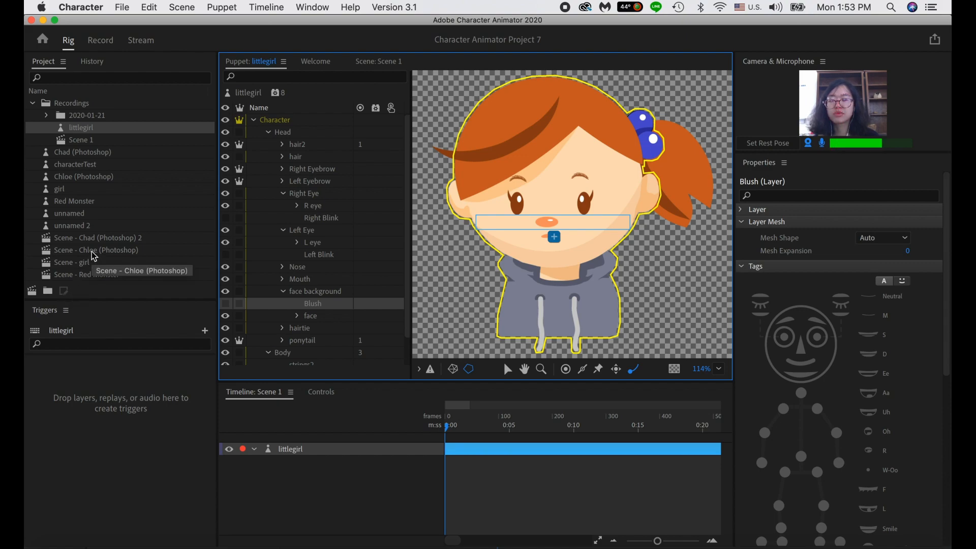
- In Scene - Chloe (Photoshop), try moving the character's arm and inspect the Right Point trigger as a reference
double_click(76, 254)
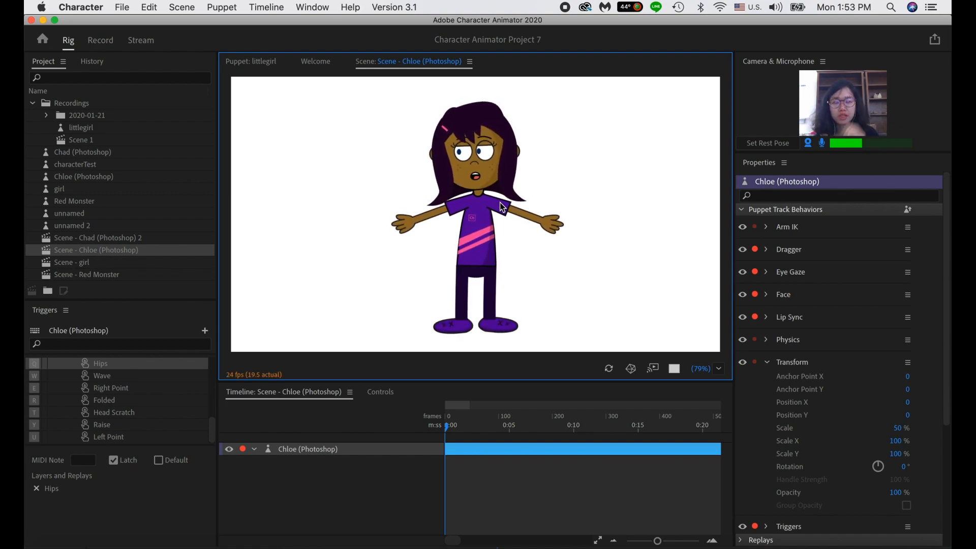
drag(549, 224, 535, 200)
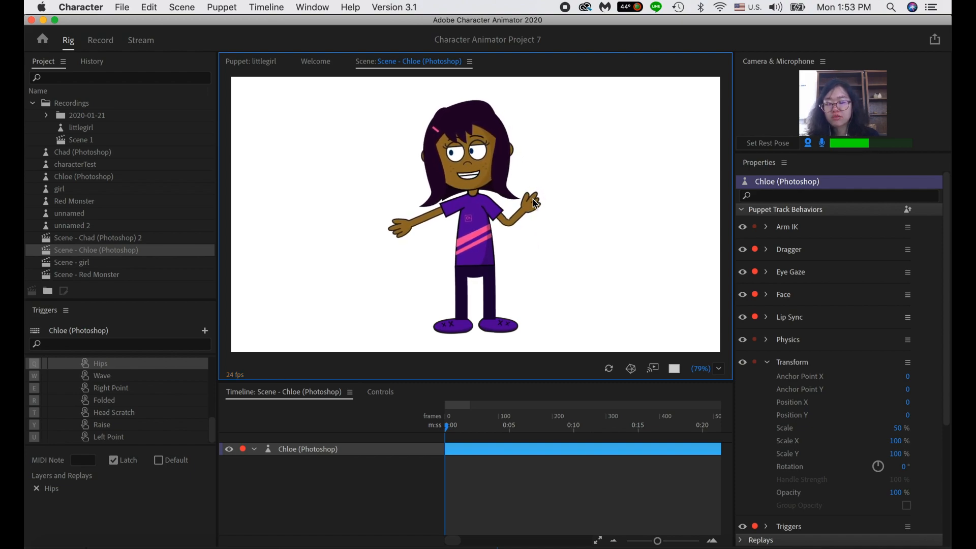
click(133, 388)
click(134, 388)
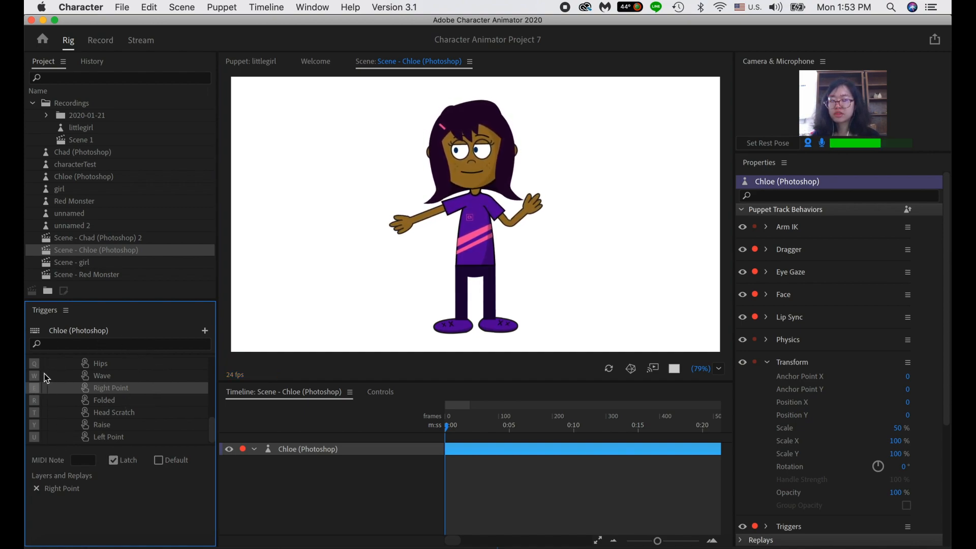
- In Scene - Chloe (Photoshop), try out the Hips, Wave, Folded and Head Scratch triggers on the character
key(q)
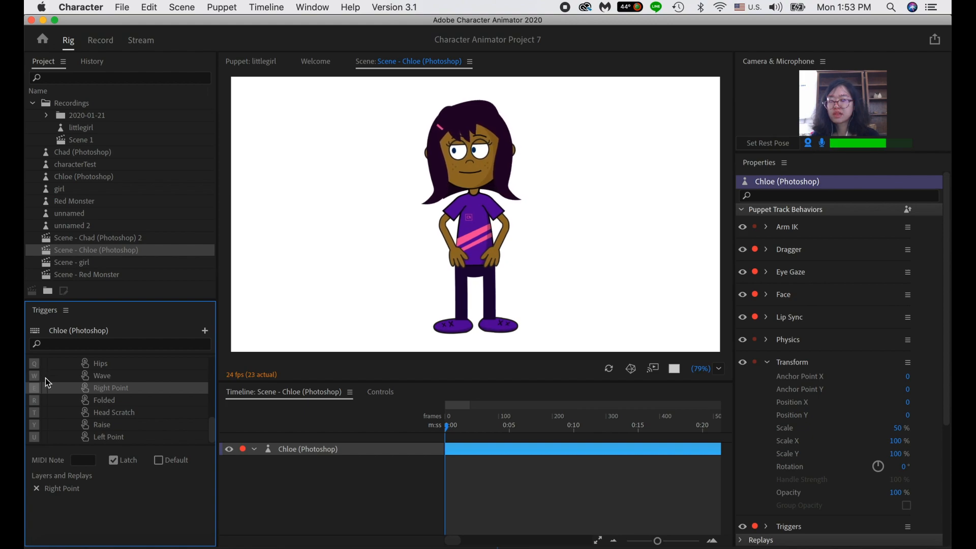
key(w)
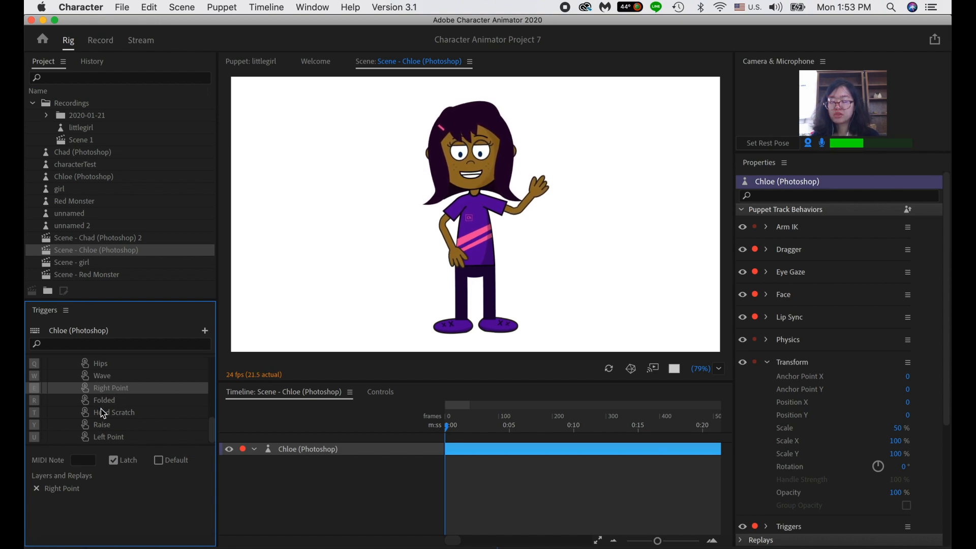
key(r)
key(t)
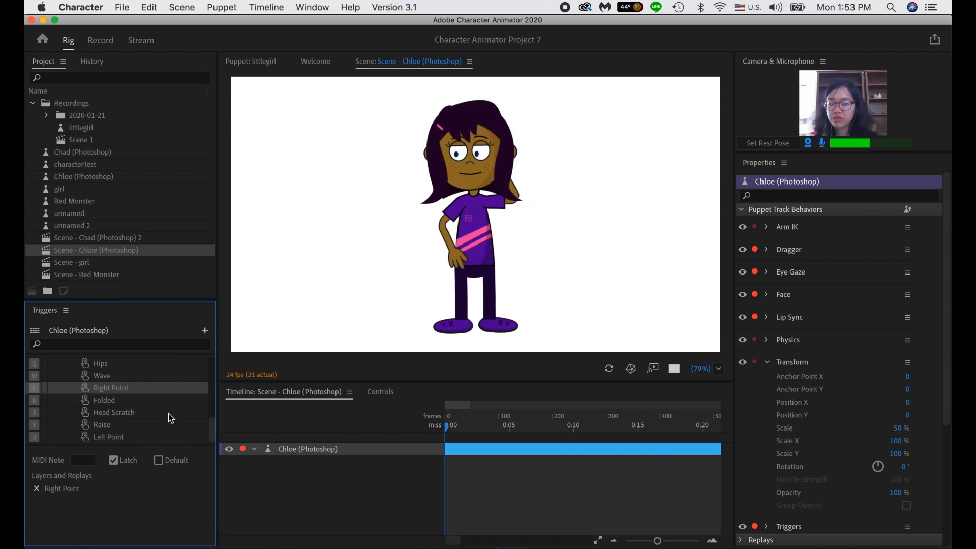
- Open Scene - Red Monster and try out the monster's Spin and X eye triggers
double_click(91, 276)
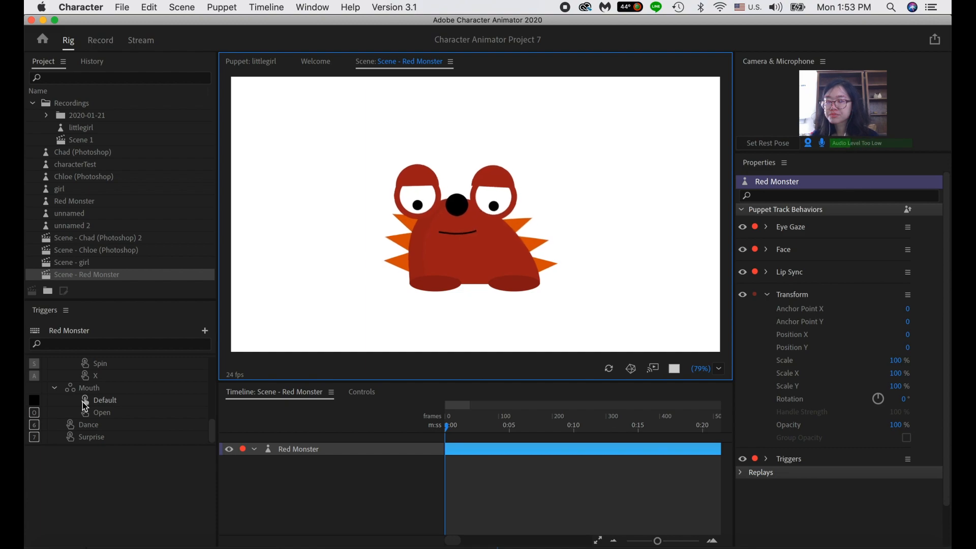
key(s)
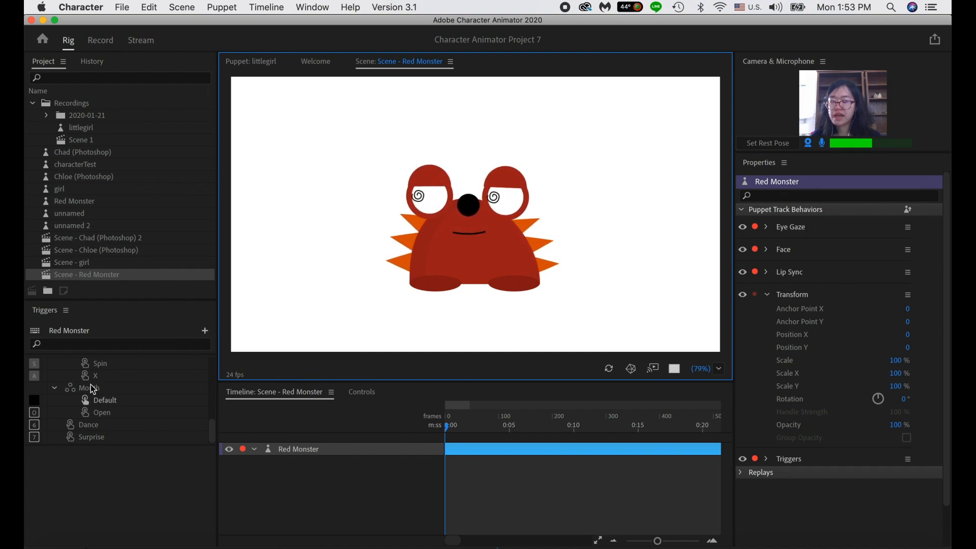
key(a)
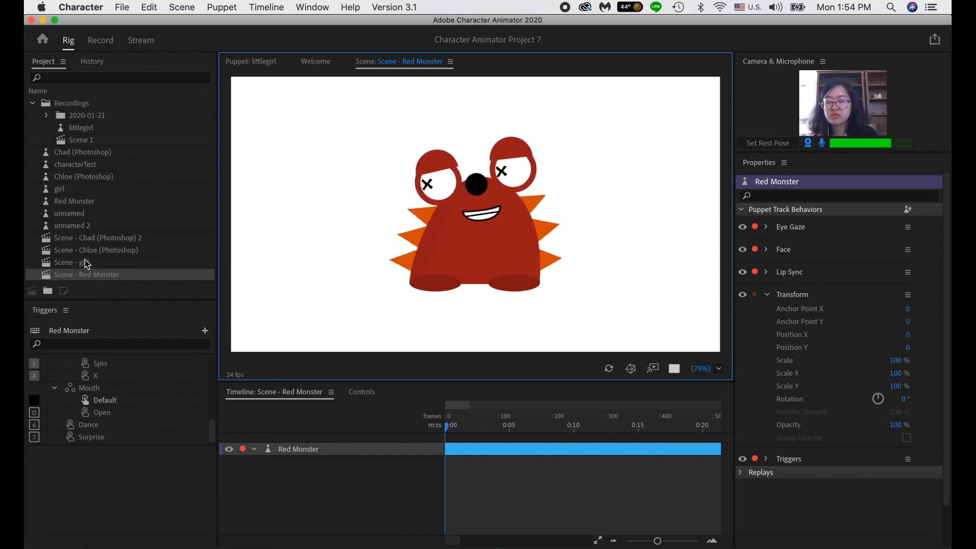
- Return to the littlegirl puppet and create a new empty trigger for it
click(264, 62)
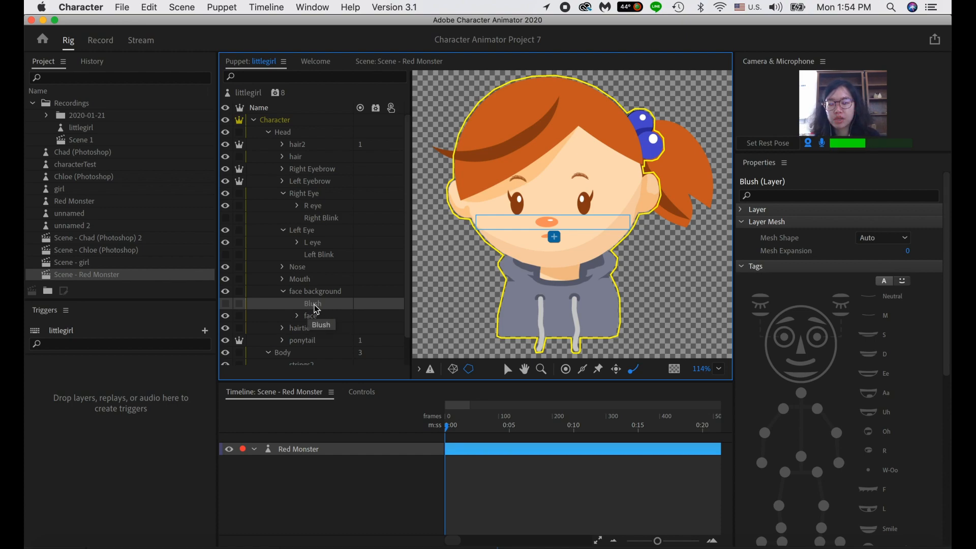
click(205, 330)
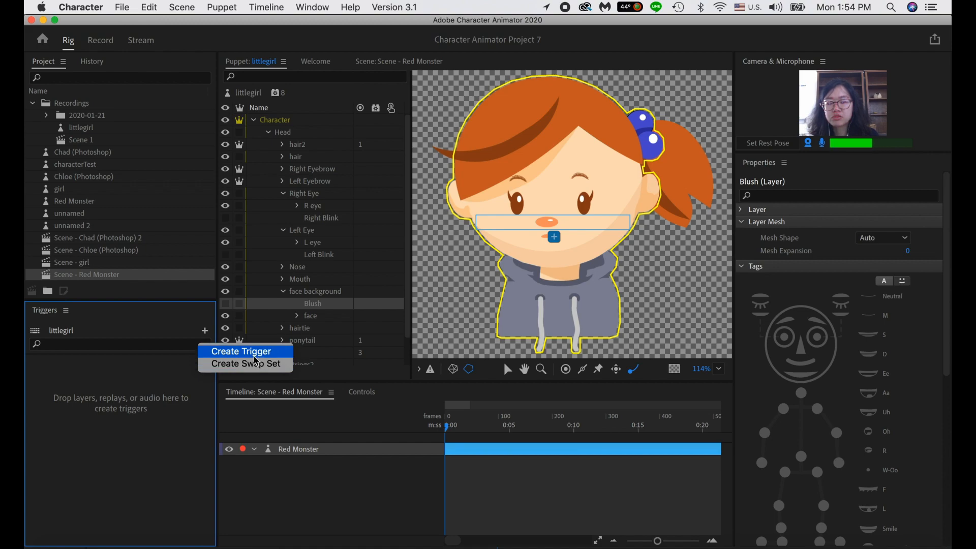
click(248, 356)
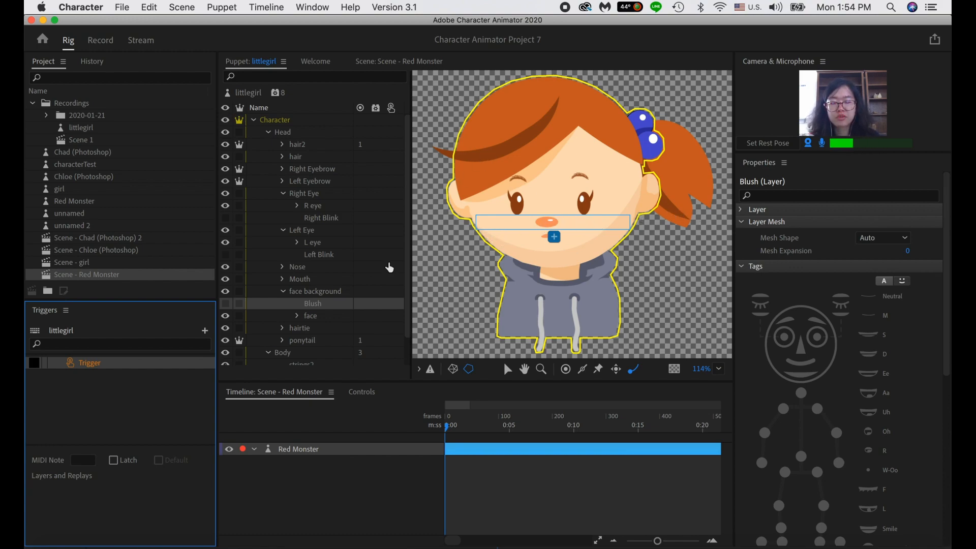
click(205, 331)
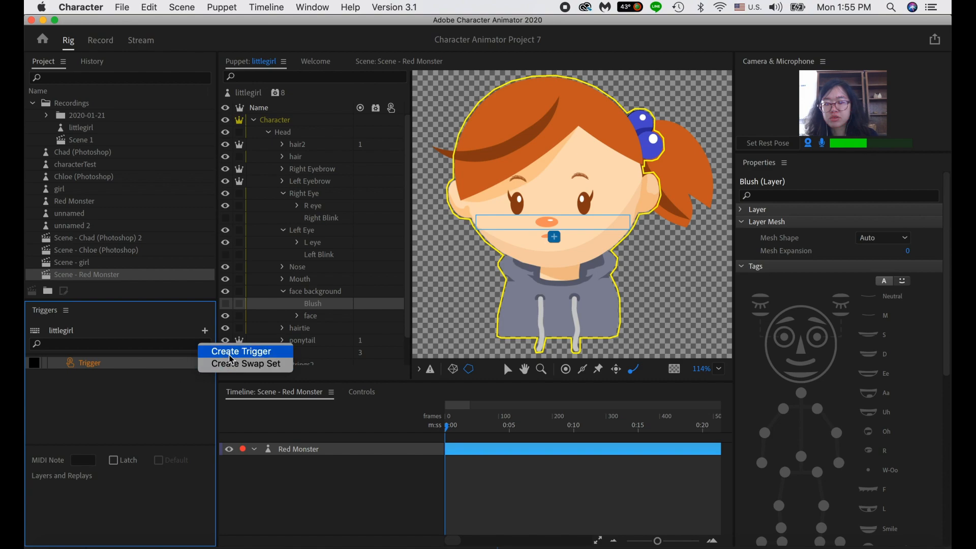
click(174, 391)
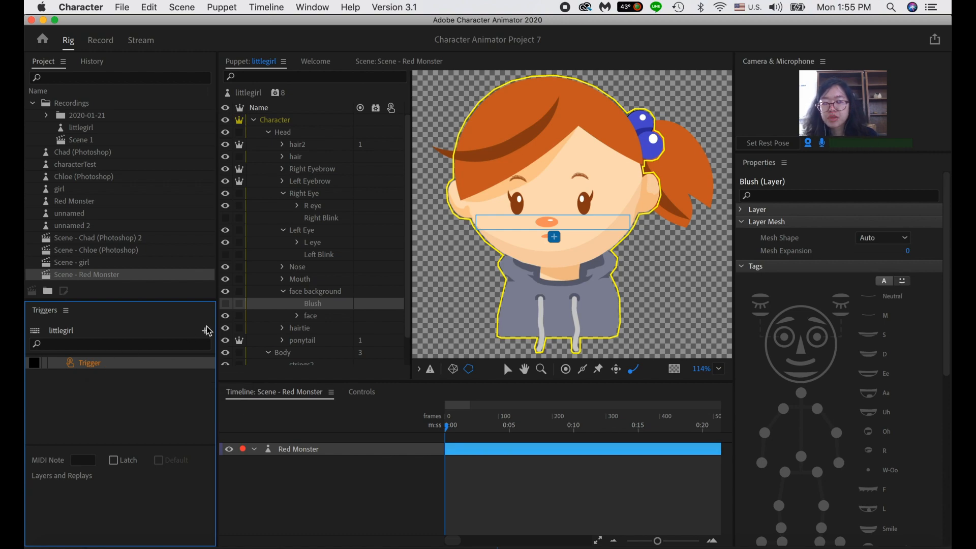
- Add the Blush layer from face background to the new trigger and assign it the B key
drag(312, 304, 136, 368)
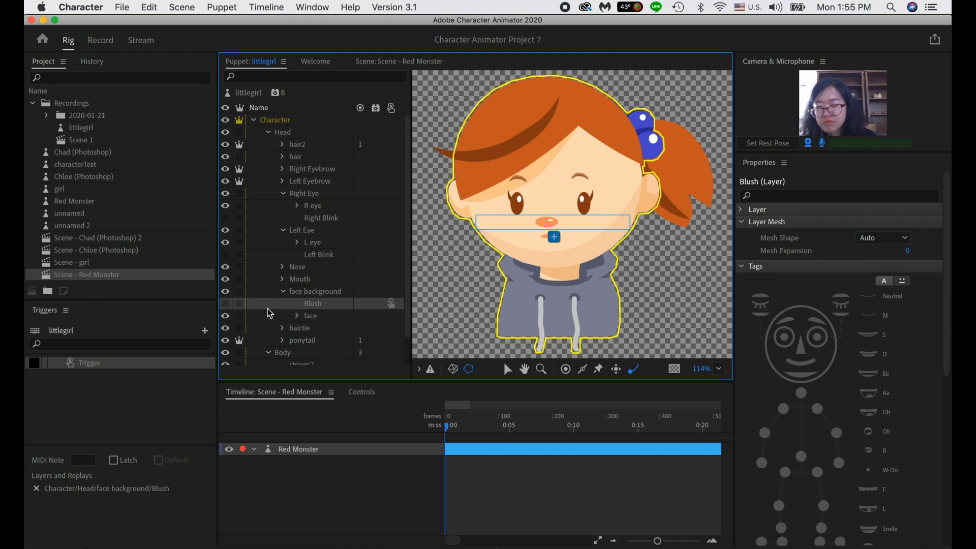
click(34, 363)
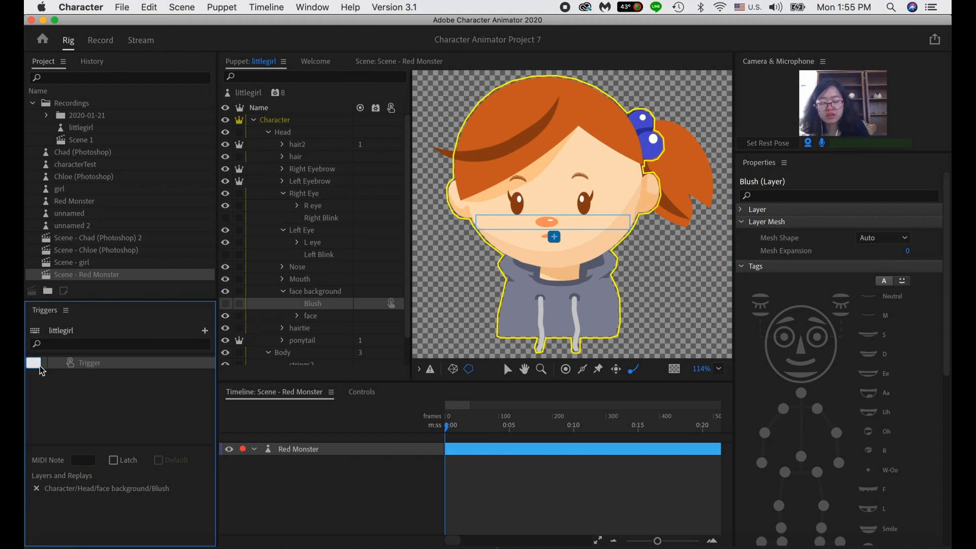
click(66, 379)
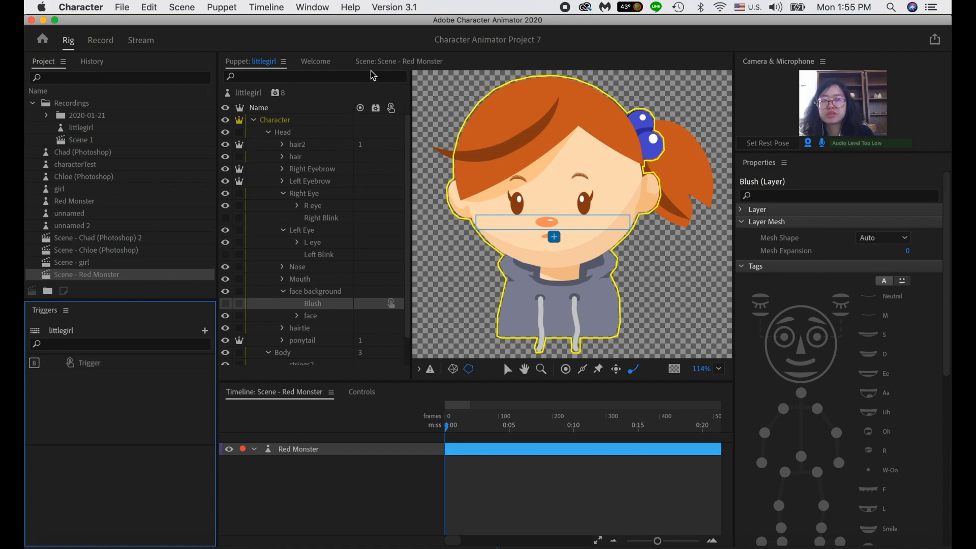
- Open Scene 1, test littlegirl's Blush trigger with and without Latch, and leave Latch enabled
click(394, 63)
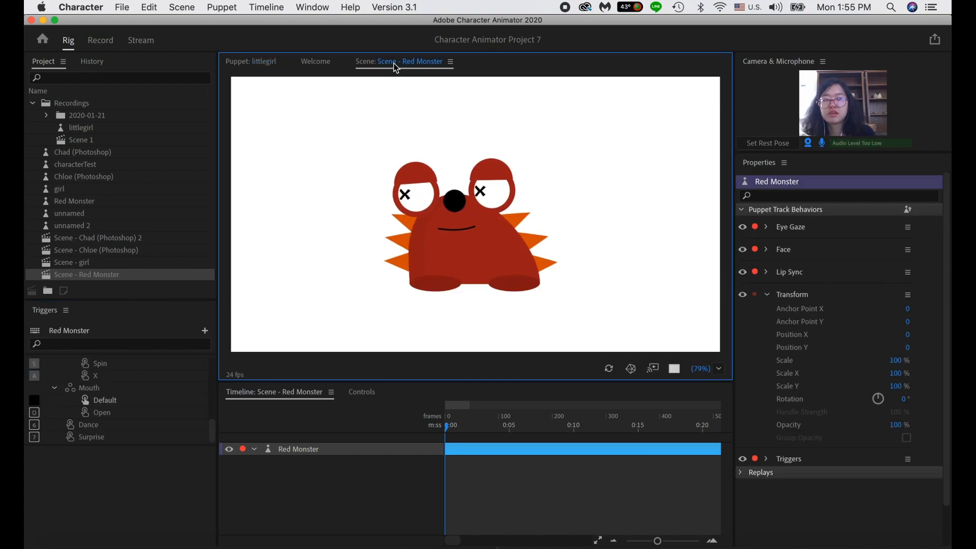
double_click(81, 141)
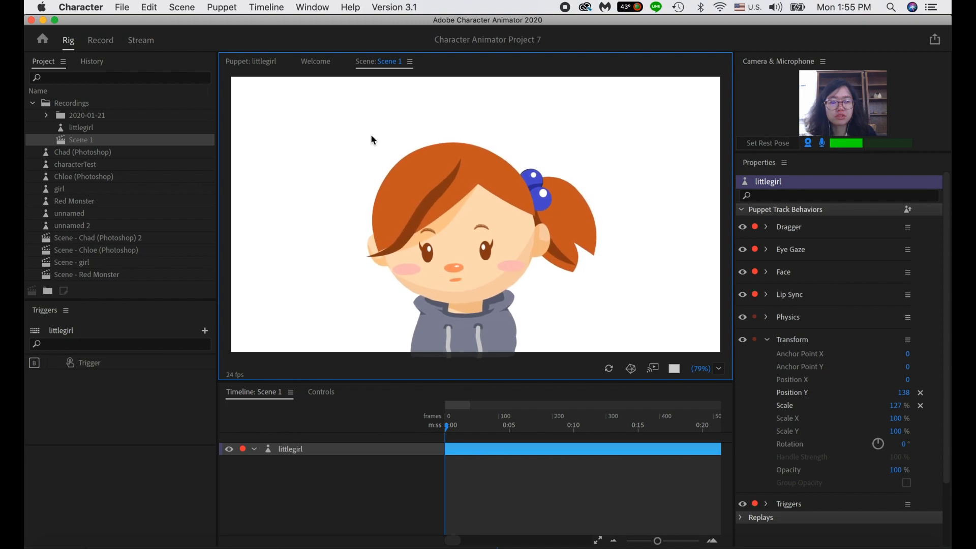
click(87, 367)
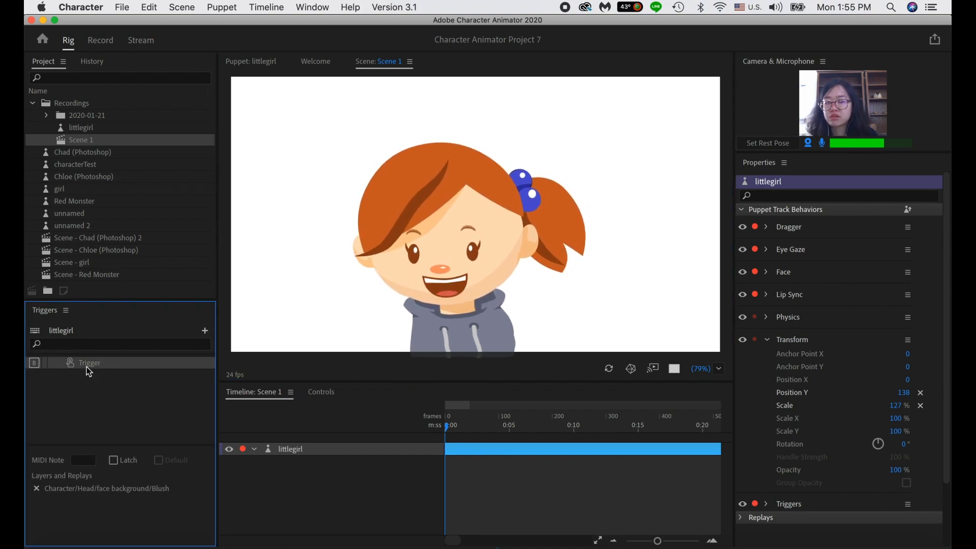
click(114, 462)
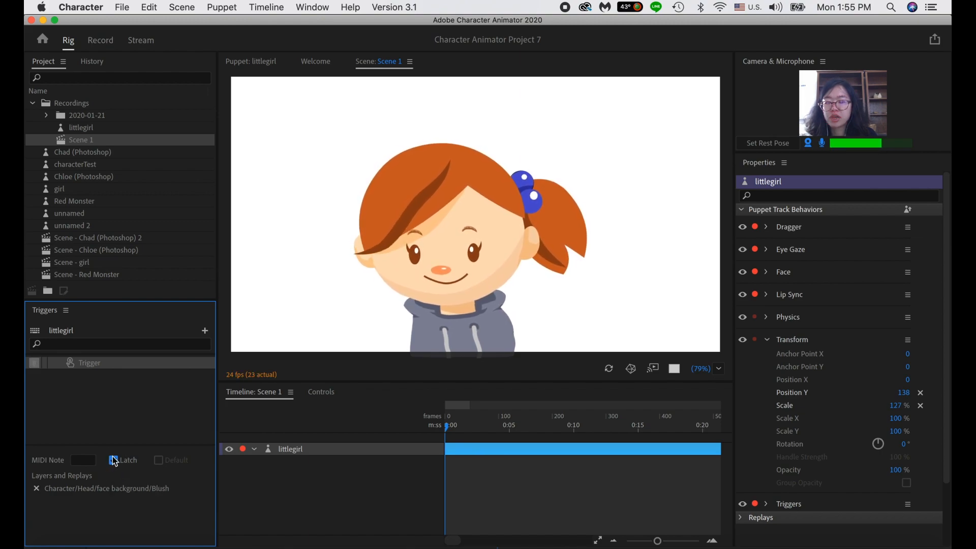
key(b)
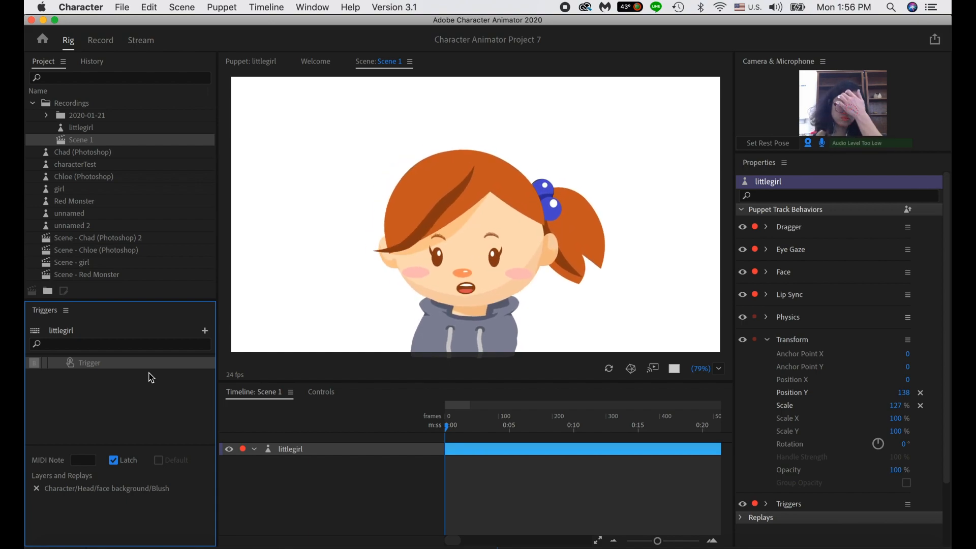
click(117, 462)
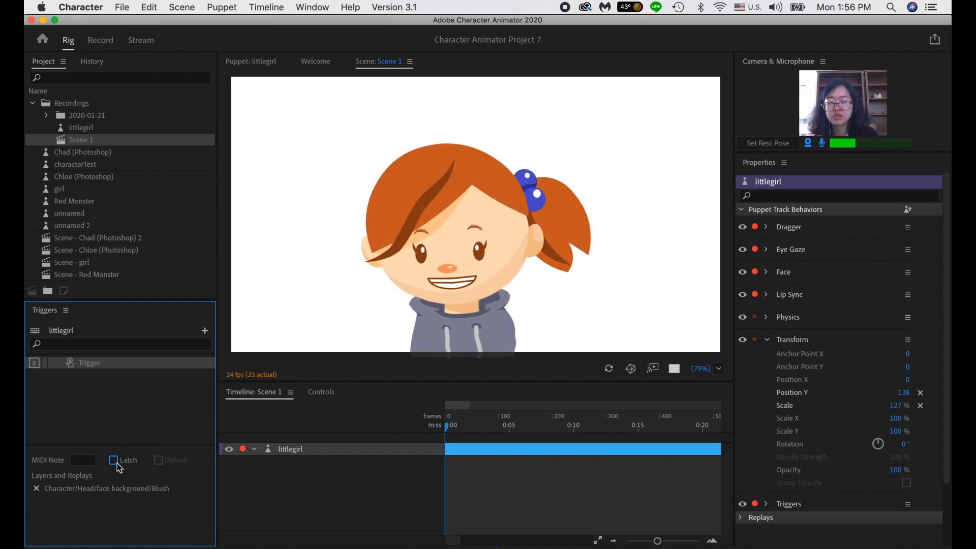
click(113, 460)
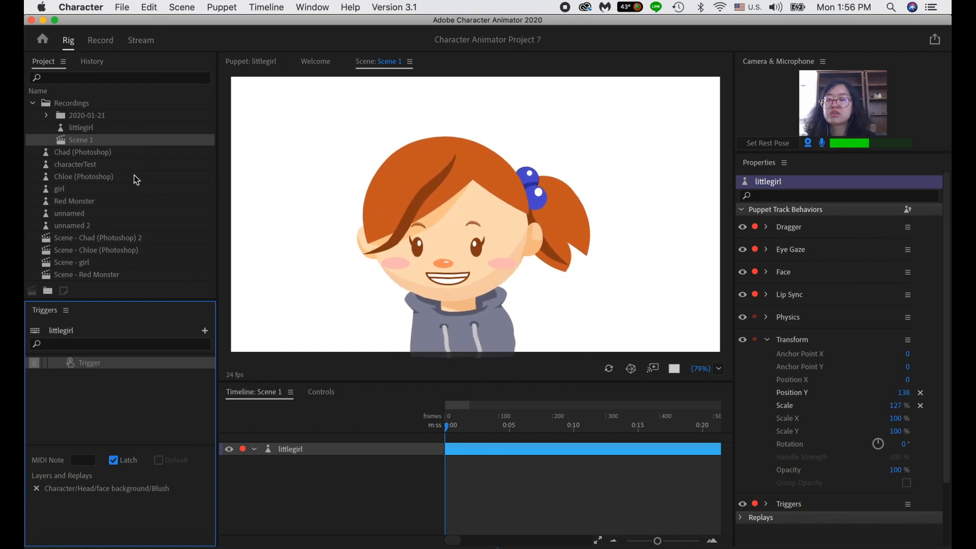
- Try adding the Red Monster puppet below littlegirl in Scene 1, toggle littlegirl's visibility, and delete the Red Monster track
click(76, 203)
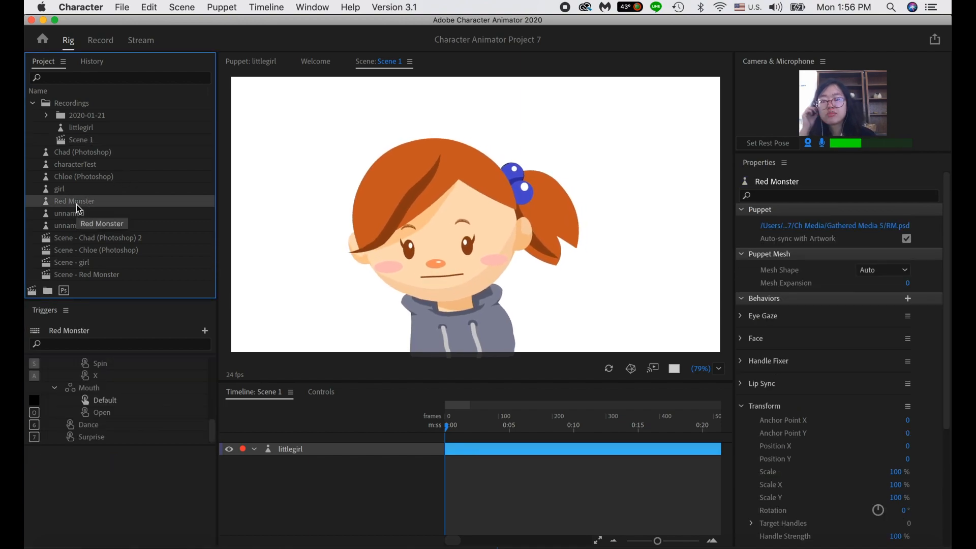
drag(76, 204, 279, 463)
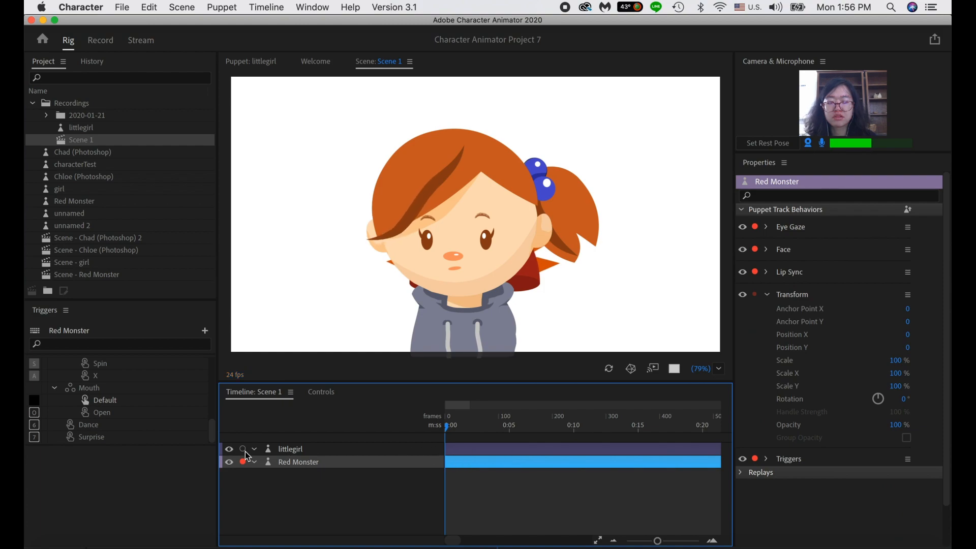
click(229, 449)
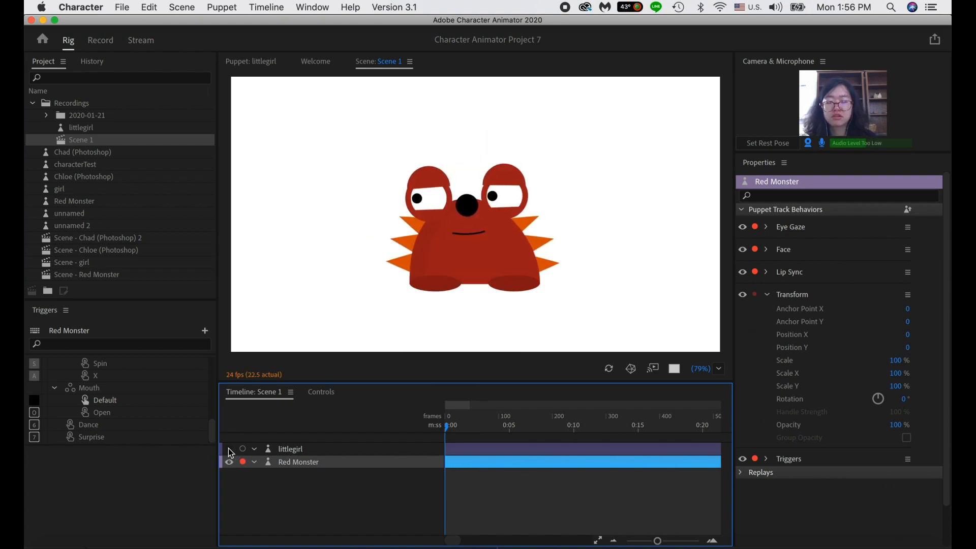
click(229, 449)
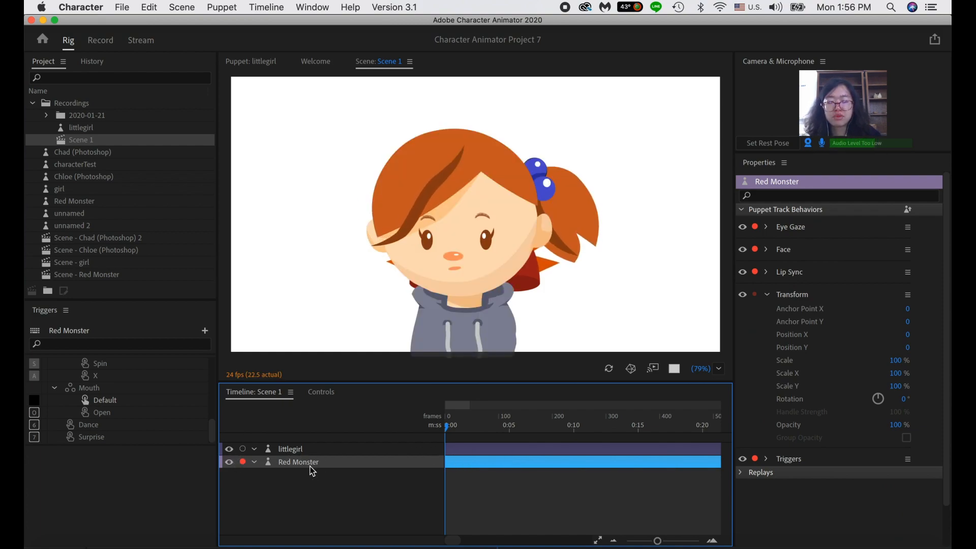
key(Delete)
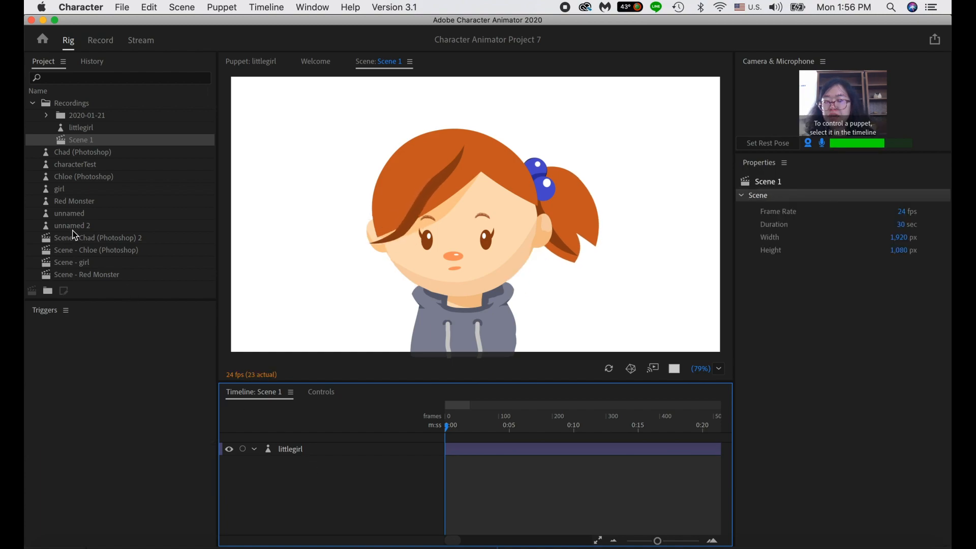
- Import the background image unnamed.png from the Desktop into the project
click(73, 213)
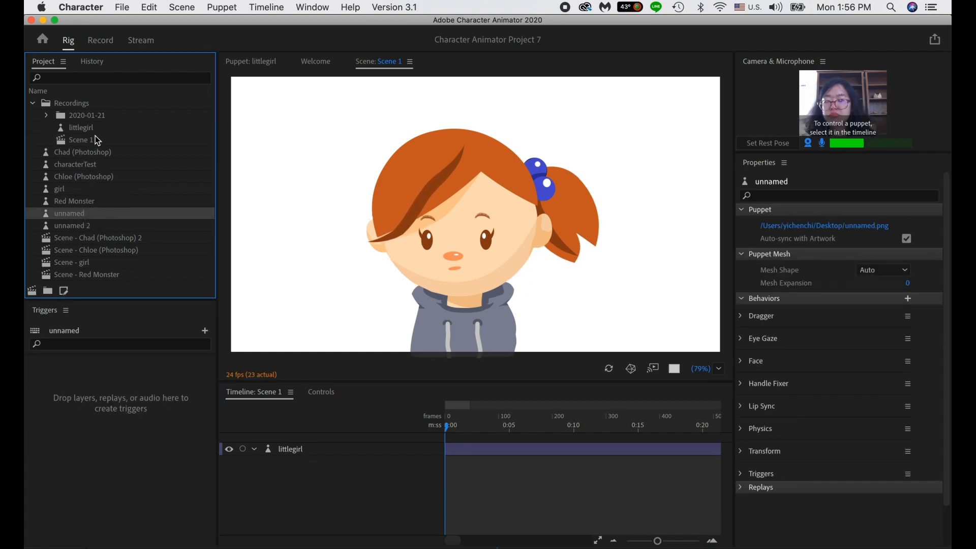
click(123, 7)
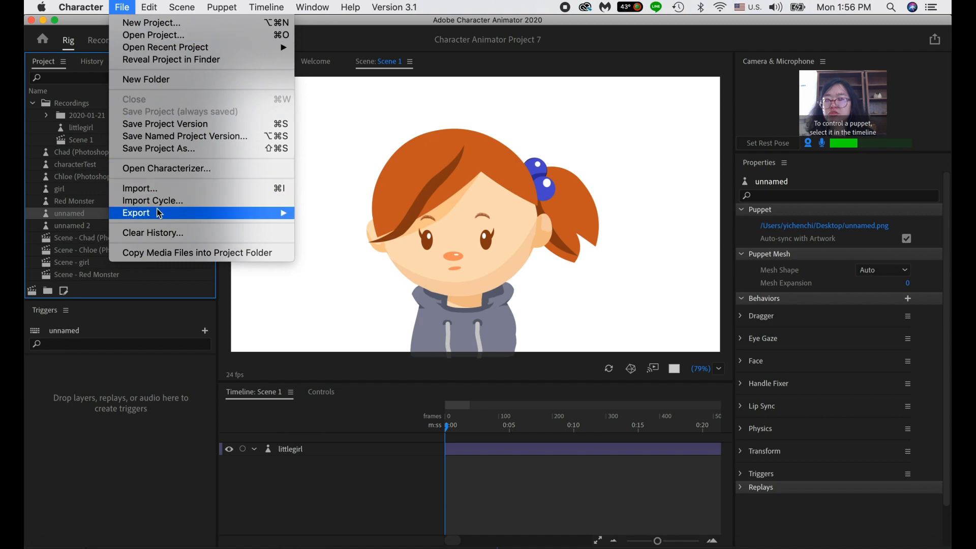
click(157, 190)
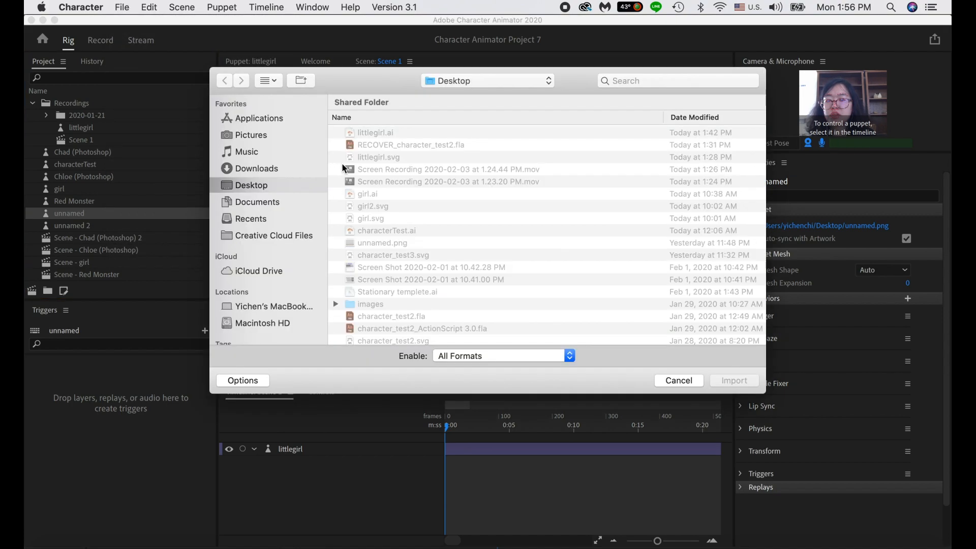
click(407, 238)
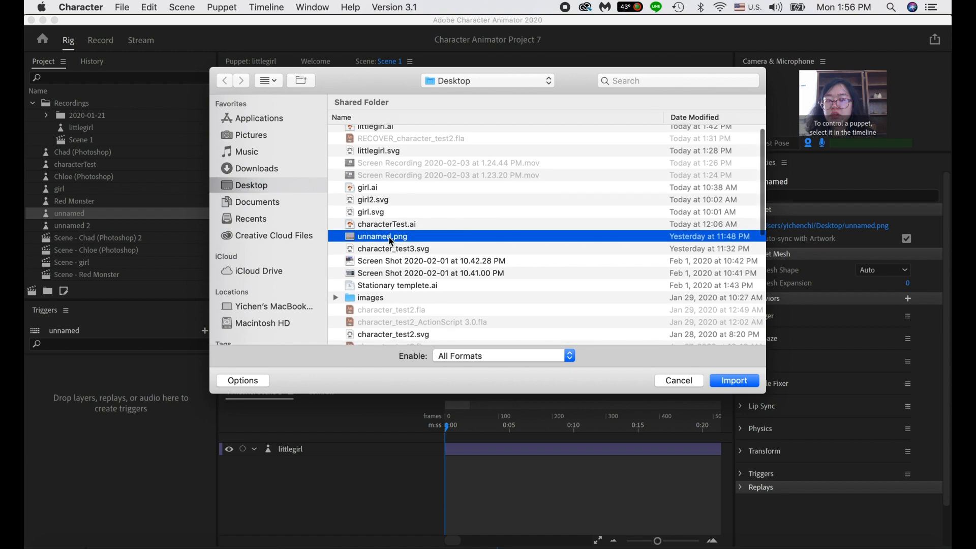
double_click(390, 242)
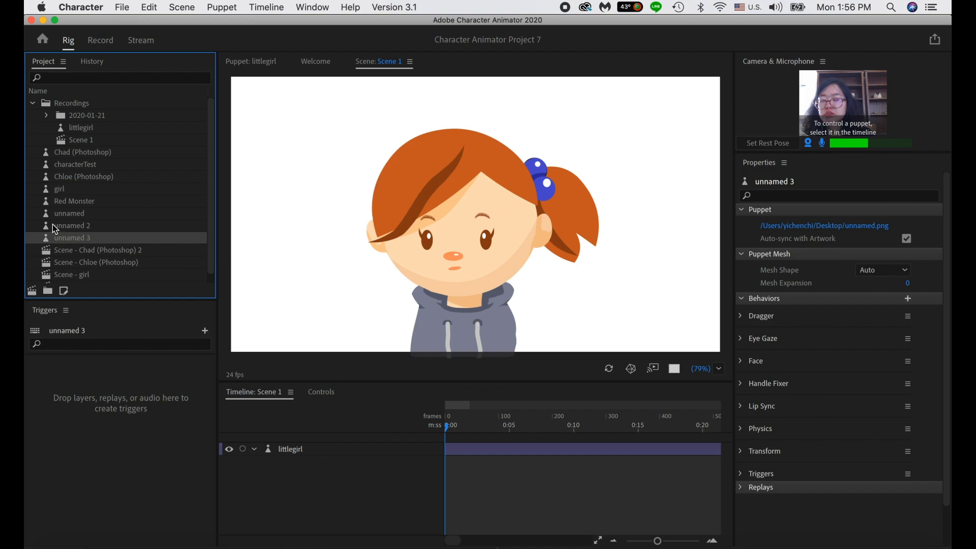
- Place the imported unnamed 3 background below littlegirl in Scene 1, set Scale to 304% and Scale X to 130%, and select the littlegirl track
drag(69, 240, 260, 473)
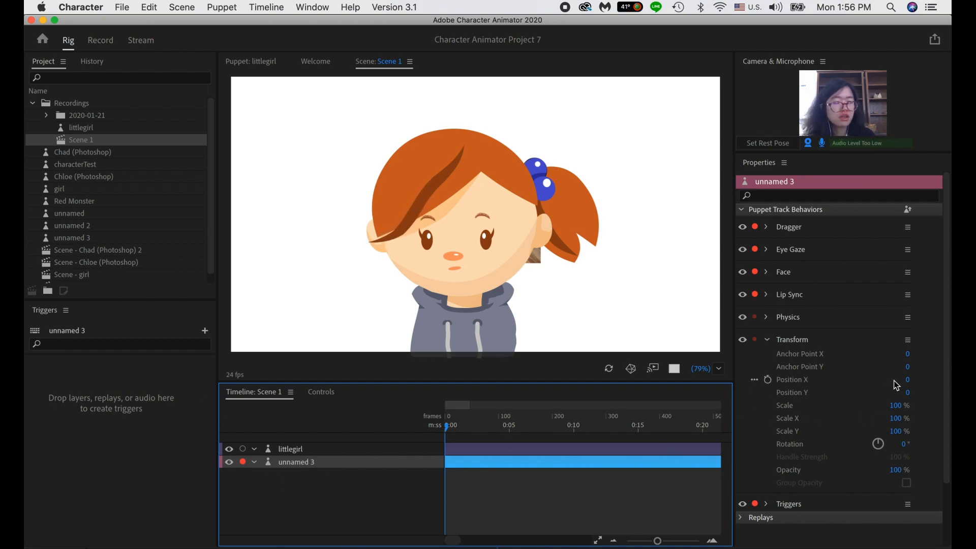
drag(899, 406, 921, 419)
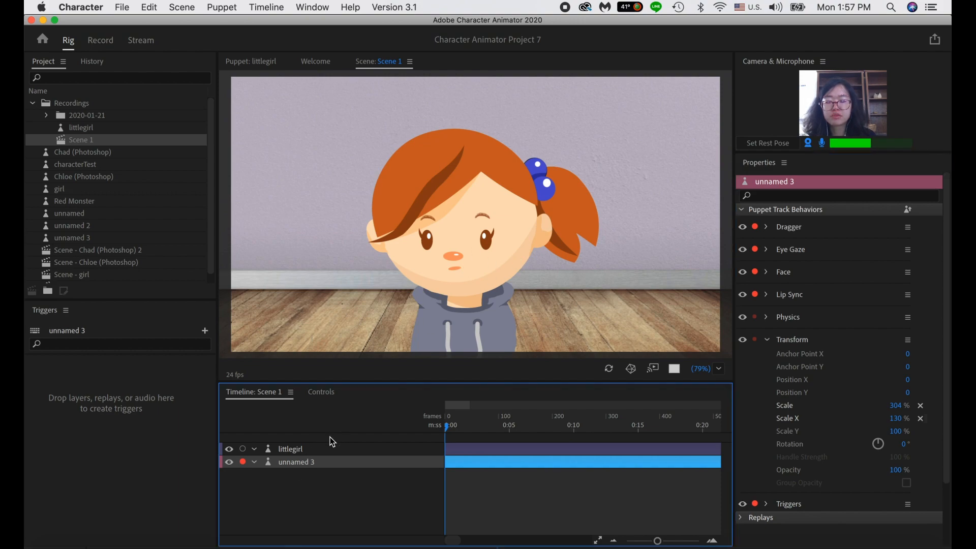
click(323, 449)
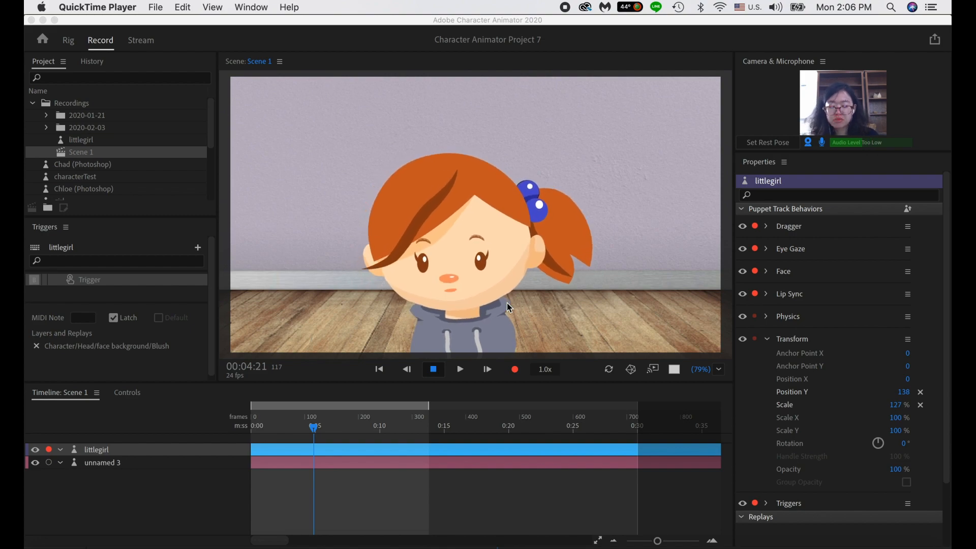
click(508, 303)
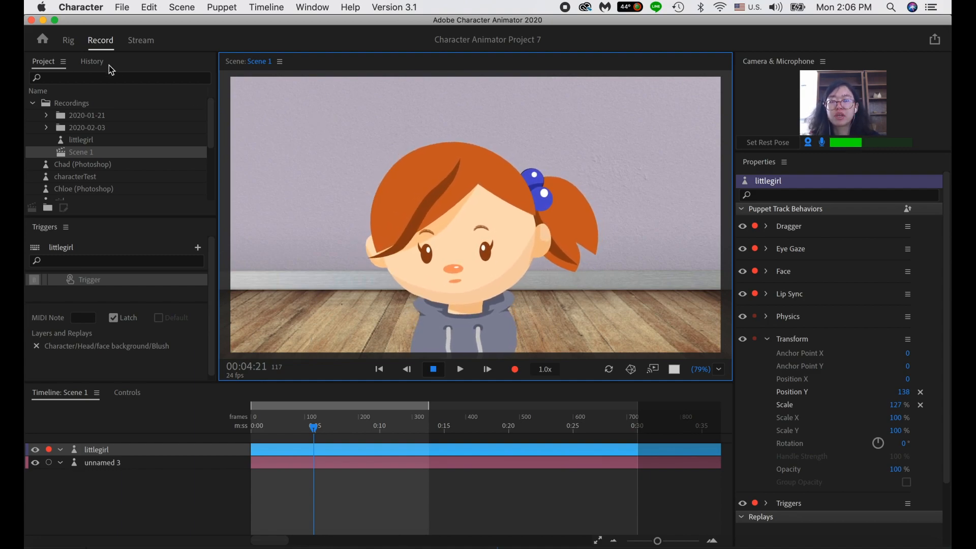
- View the littlegirl puppet in the Rig workspace and return to the Record workspace
click(69, 42)
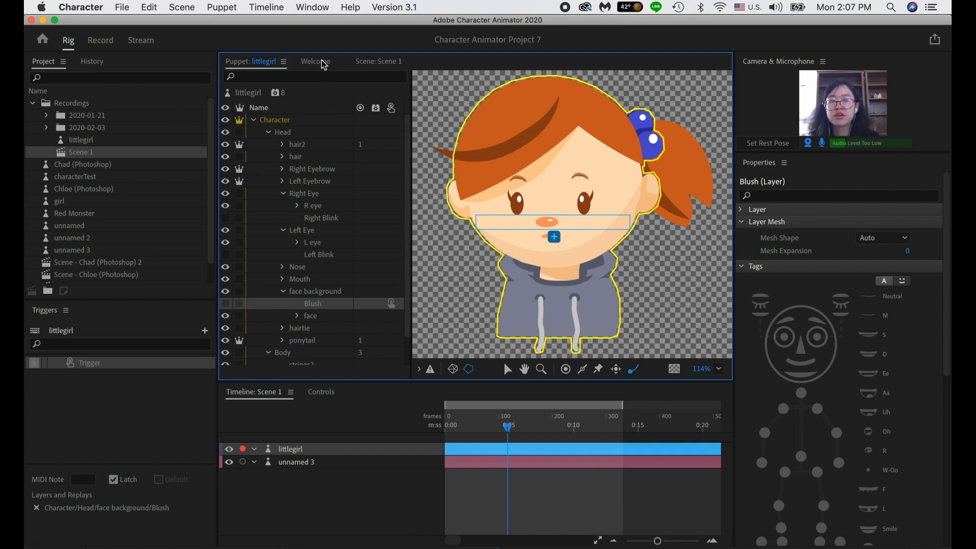
click(376, 62)
click(260, 63)
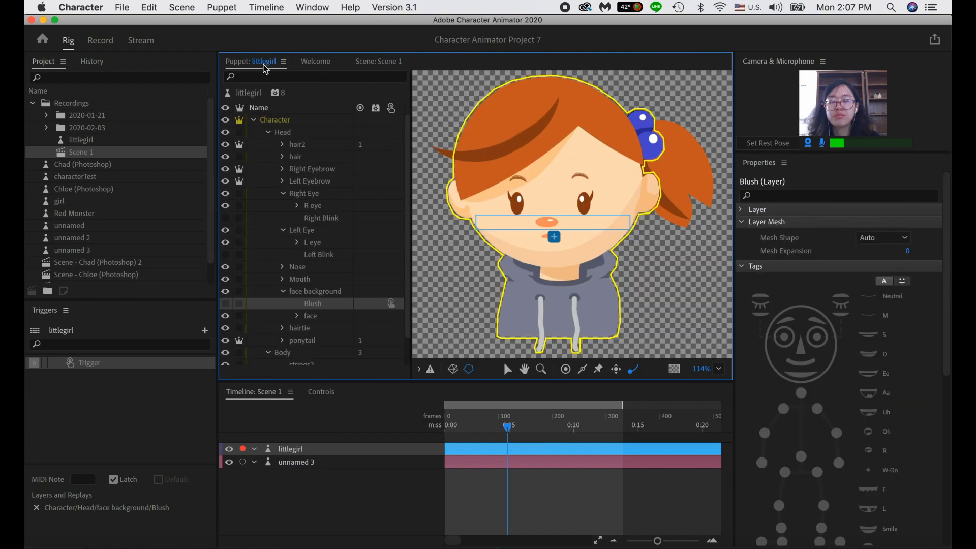
click(102, 43)
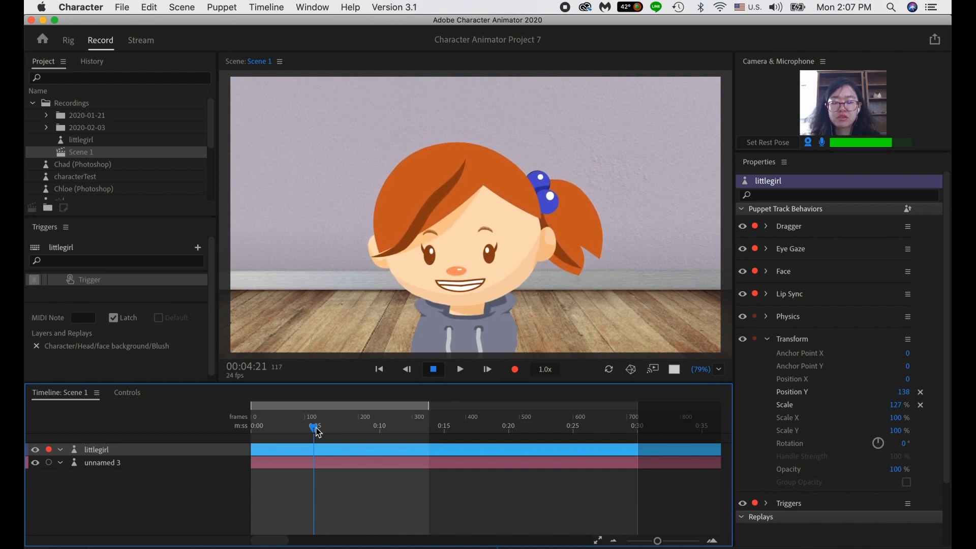
- Record a littlegirl performance from the start of Scene 1 for about 14 seconds and review the take's tracks
drag(317, 430, 193, 428)
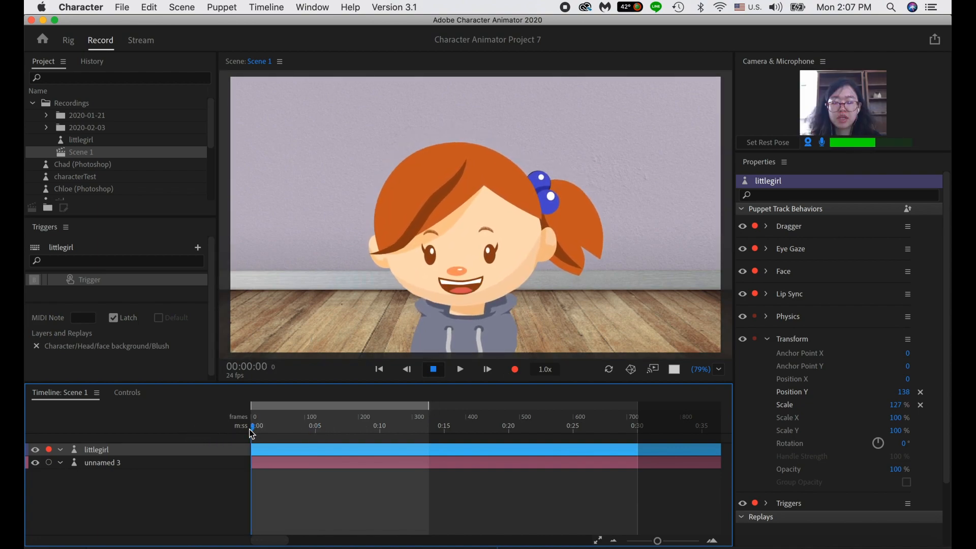
drag(253, 427, 207, 430)
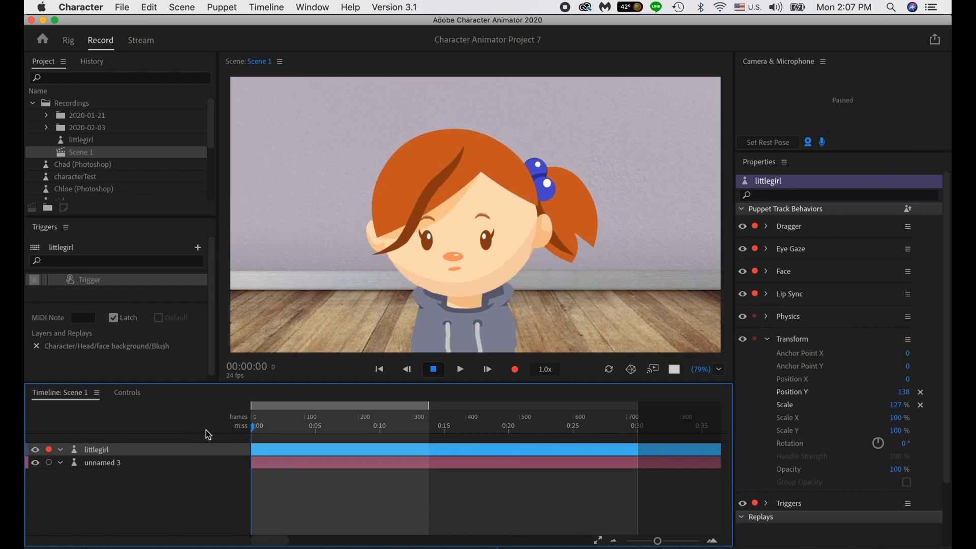
click(515, 370)
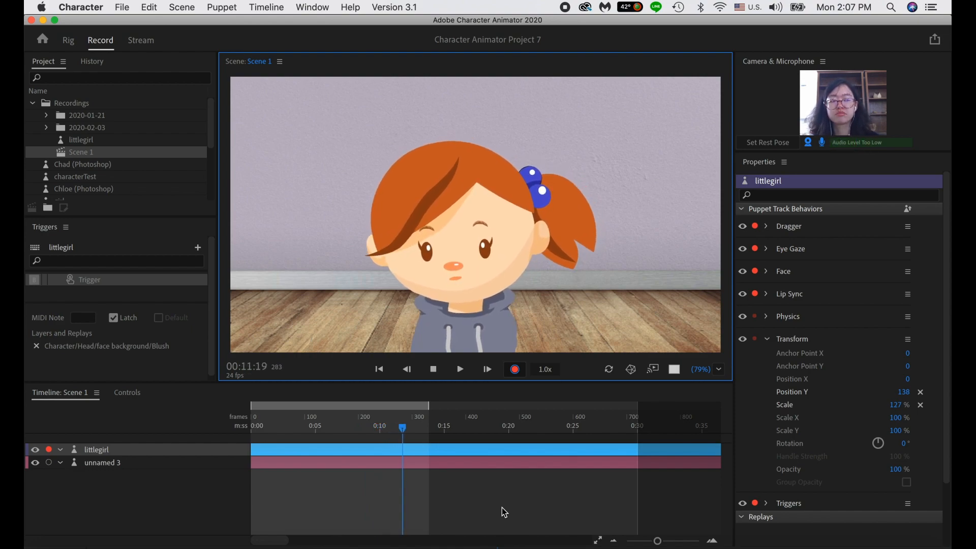
click(435, 371)
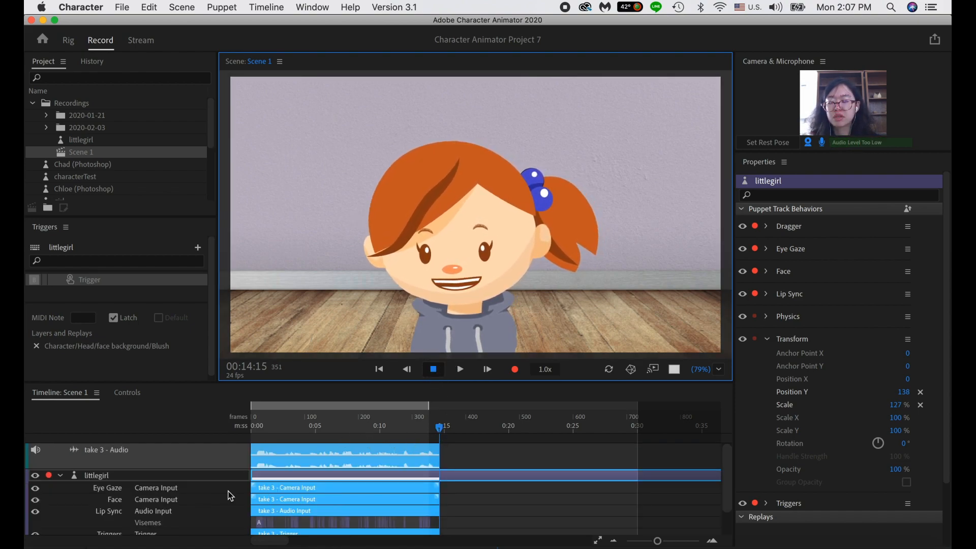
scroll(172, 496, down, 1)
scroll(228, 493, up, 1)
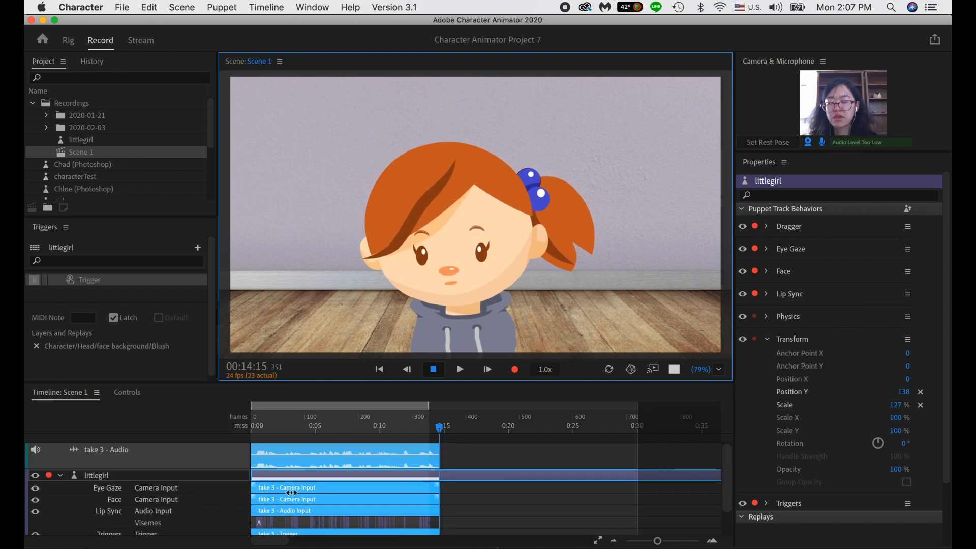
scroll(291, 493, down, 1)
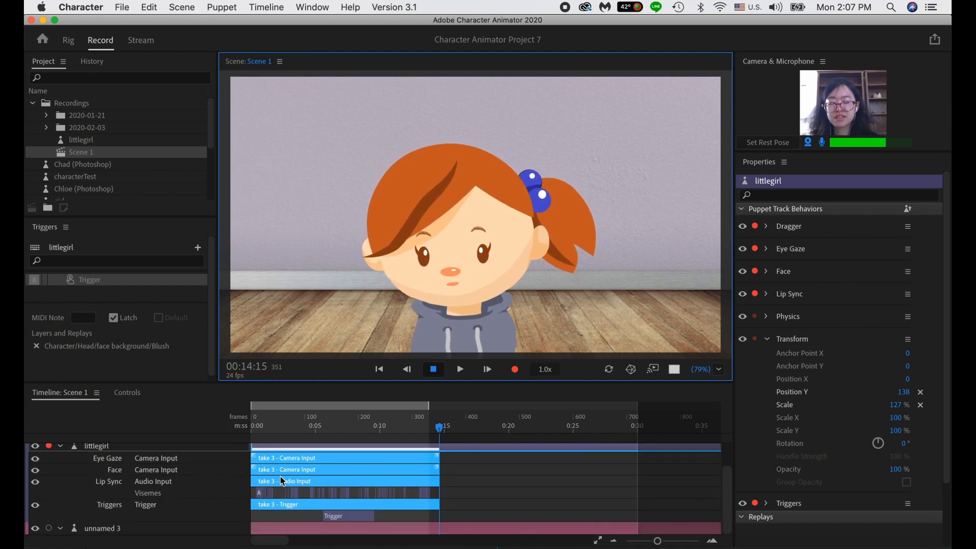
scroll(274, 478, up, 1)
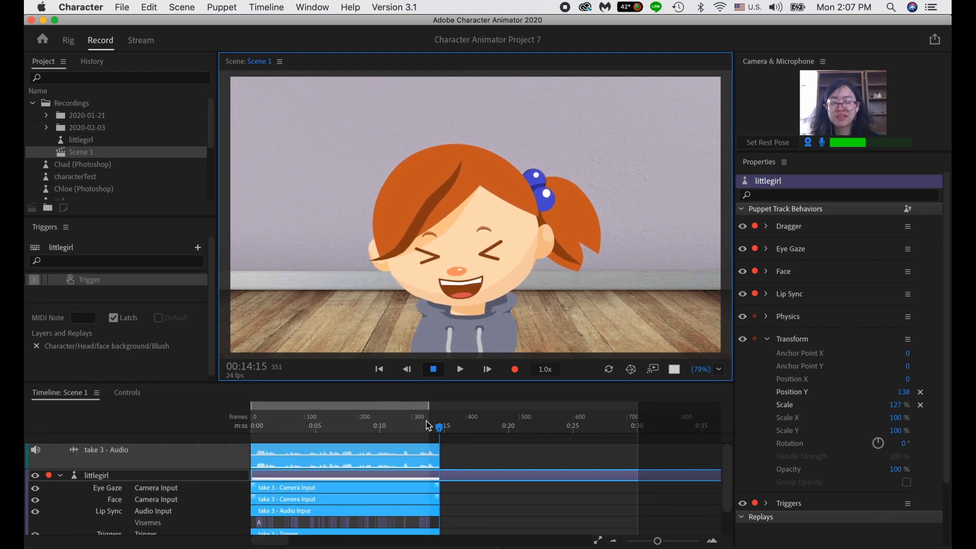
- Record a second littlegirl take in Scene 1, starting at 00:15:17 and about 5 seconds long
drag(440, 431, 456, 432)
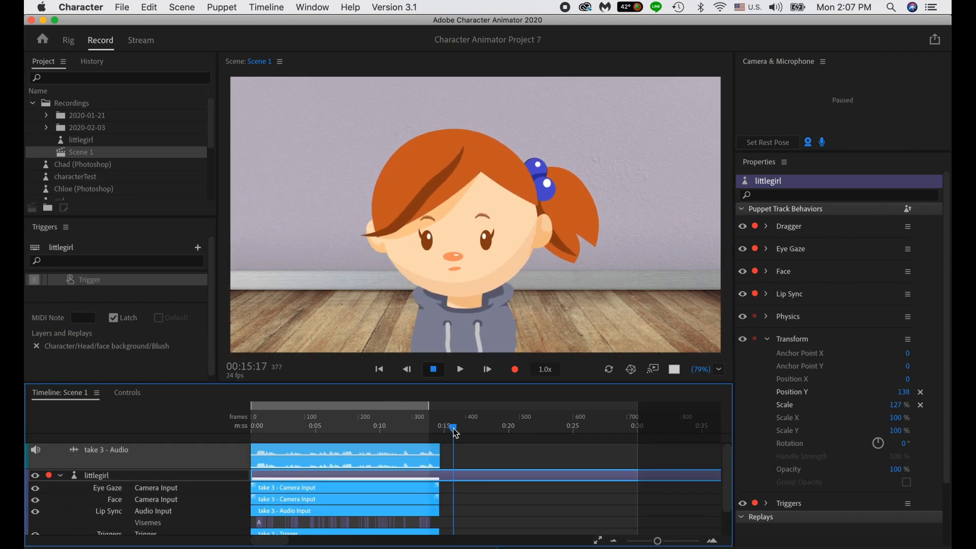
click(515, 369)
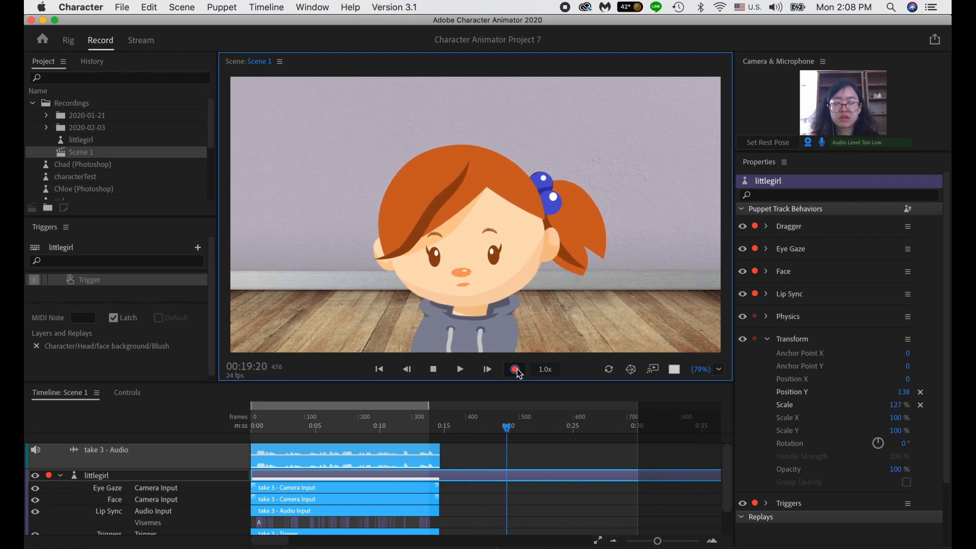
click(434, 370)
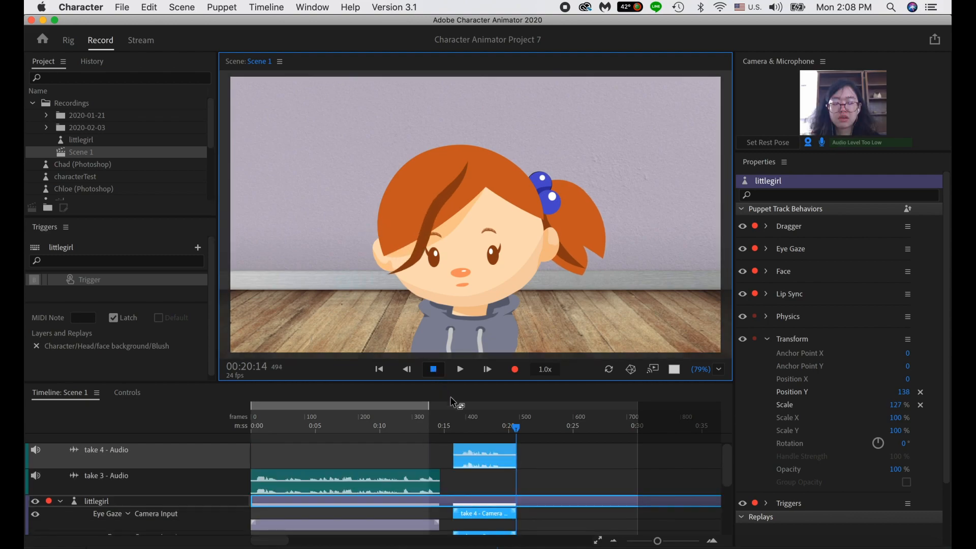
- Enlarge the Scene 1 timeline area and collapse littlegirl's Lip Sync, Face and Eye Gaze takes
click(491, 452)
scroll(484, 480, down, 3)
scroll(480, 475, up, 3)
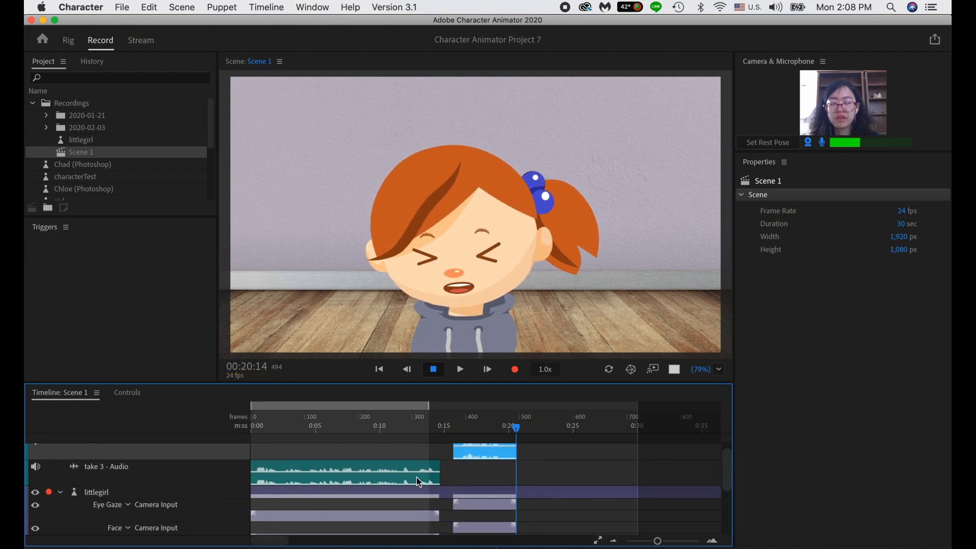
drag(439, 389, 461, 246)
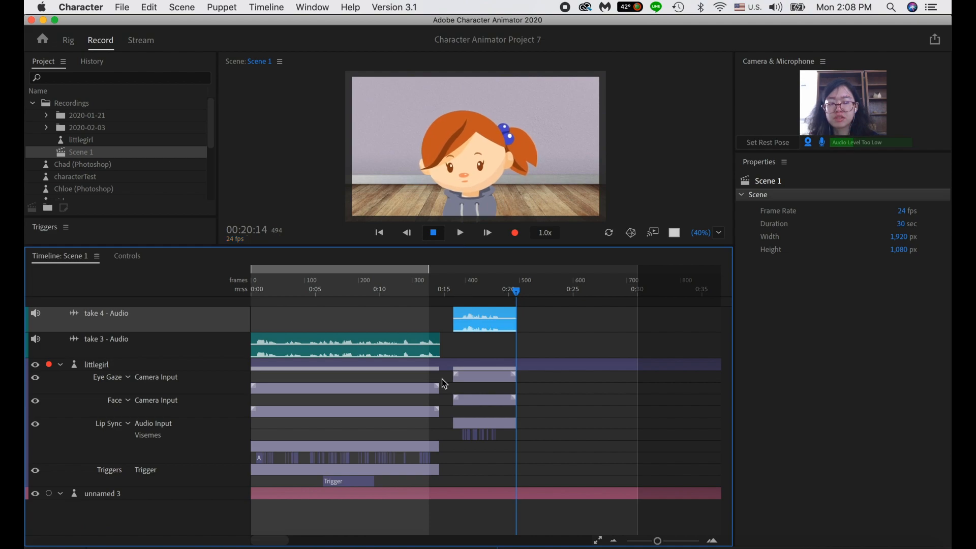
click(128, 423)
click(129, 401)
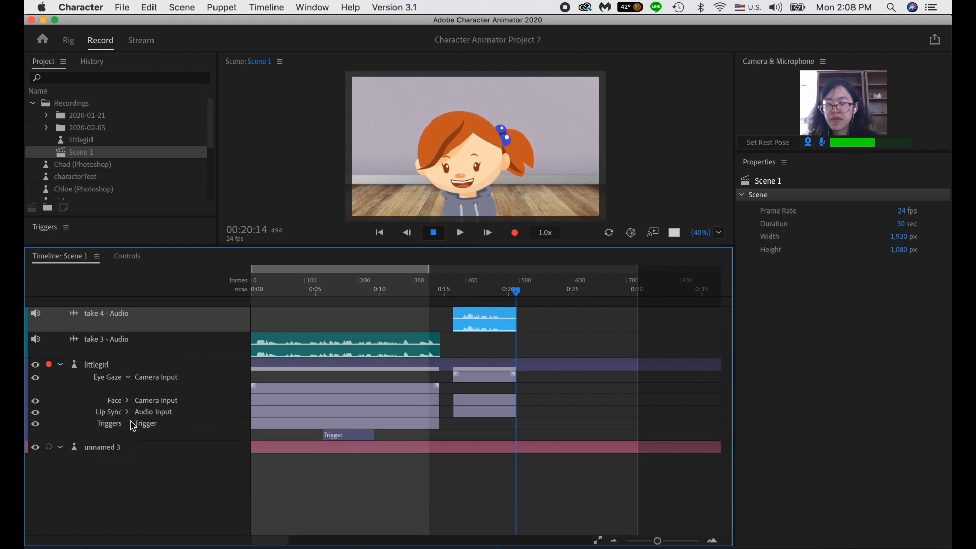
click(129, 379)
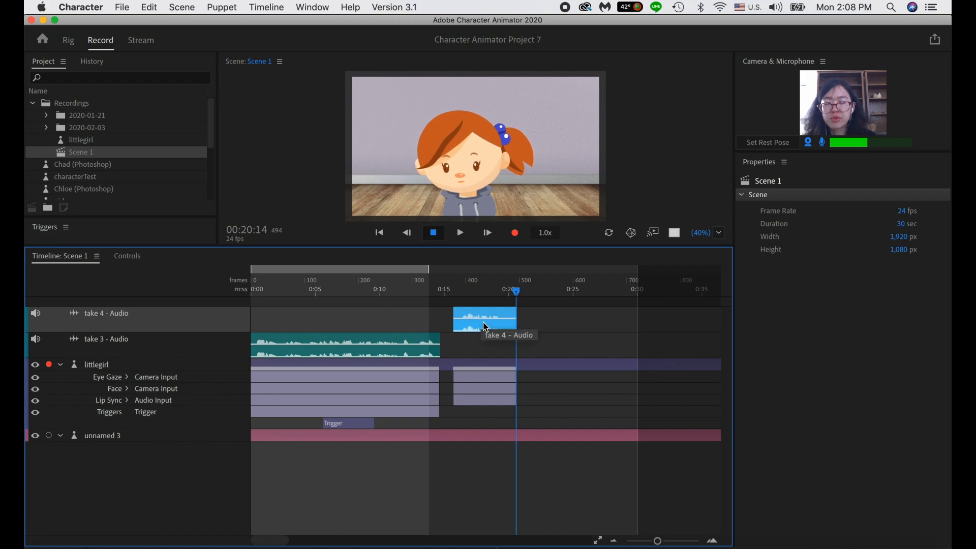
- Try moving take 4's audio, Eye Gaze, Face and Lip Sync clips earlier over take 3, and delete them
click(485, 376)
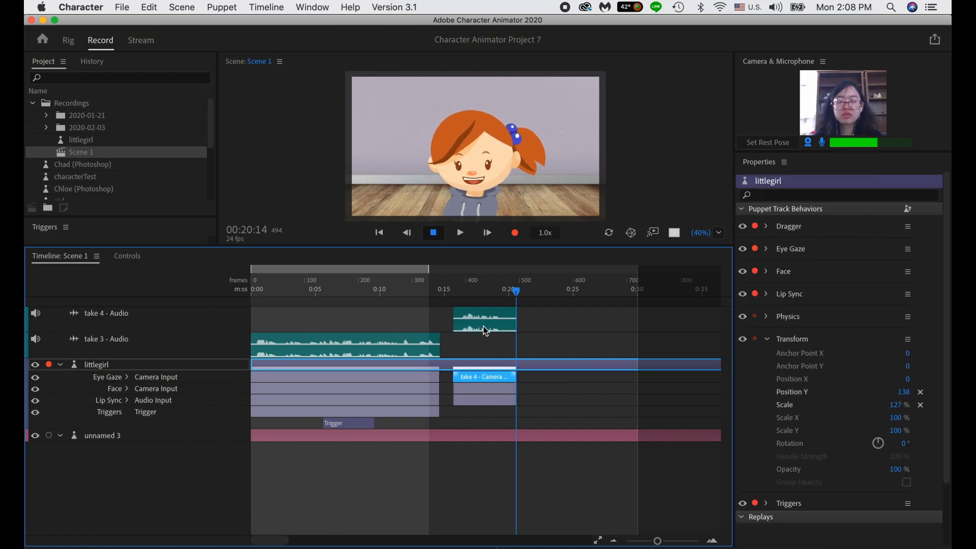
shift+click(481, 389)
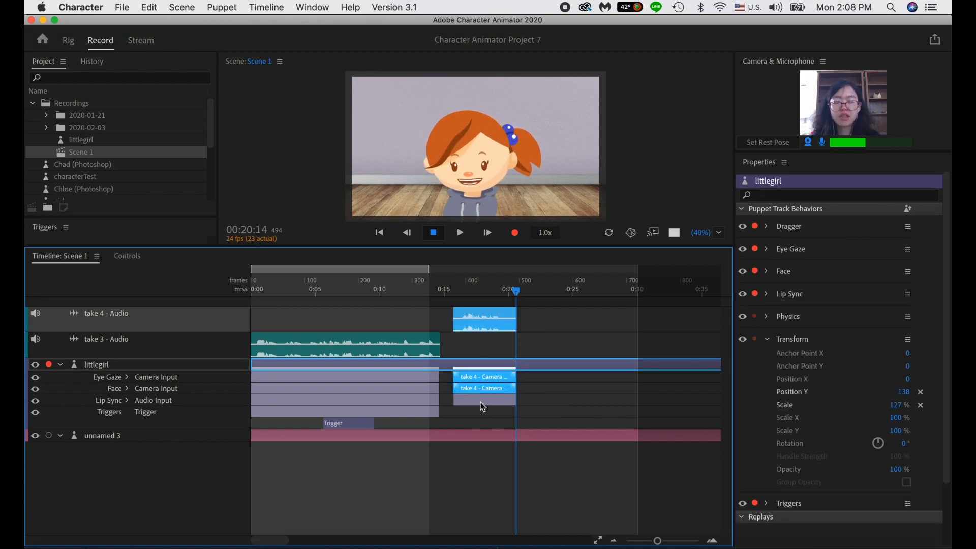
shift+click(483, 400)
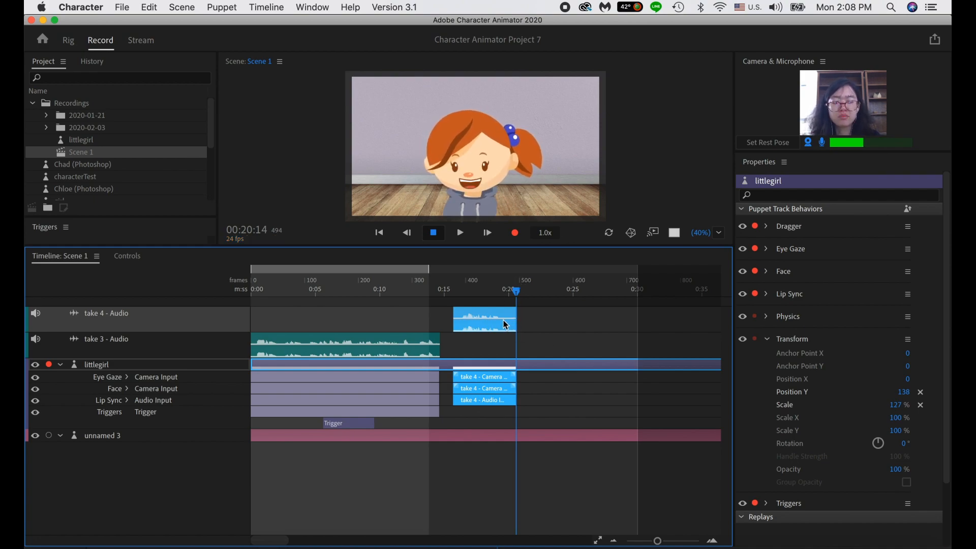
drag(469, 323, 401, 331)
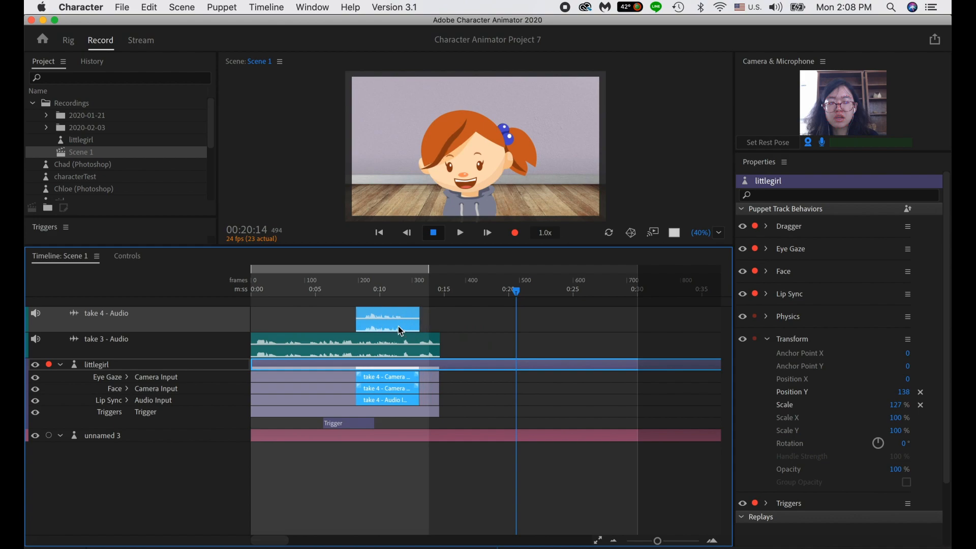
key(Delete)
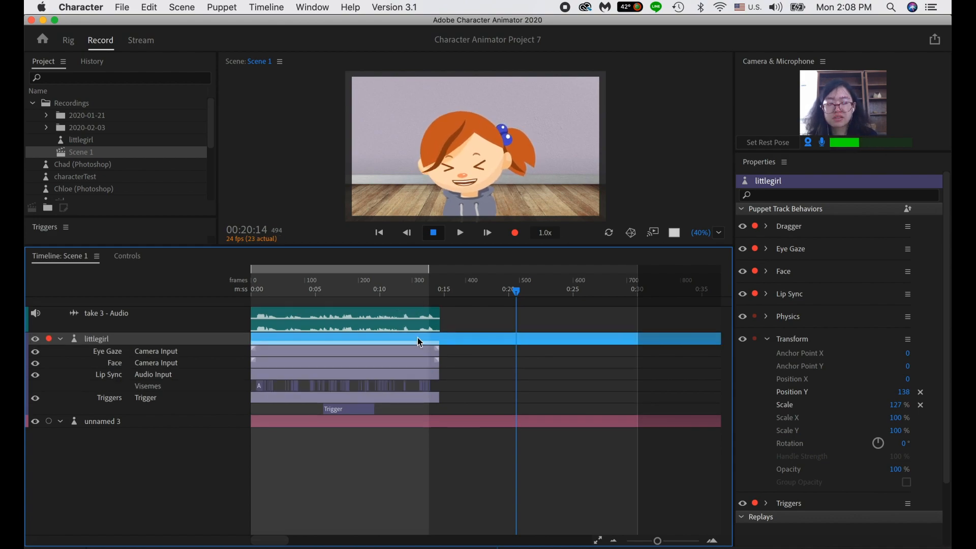
- Play back the recorded performance from the start of Scene 1 and park the playhead at 00:06:13
drag(486, 299, 229, 303)
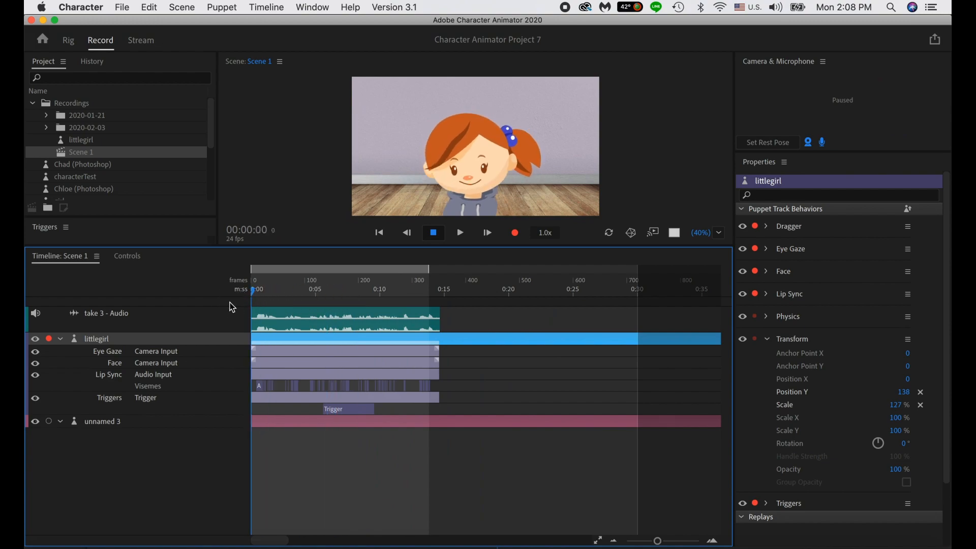
key(space)
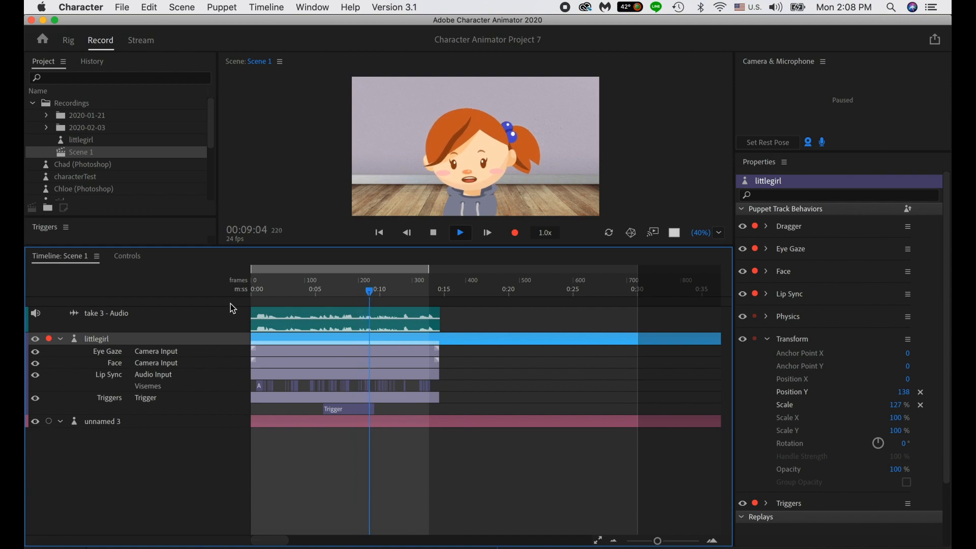
click(352, 294)
mouse_move(352, 297)
mouse_down()
mouse_move(359, 290)
mouse_move(335, 291)
mouse_up()
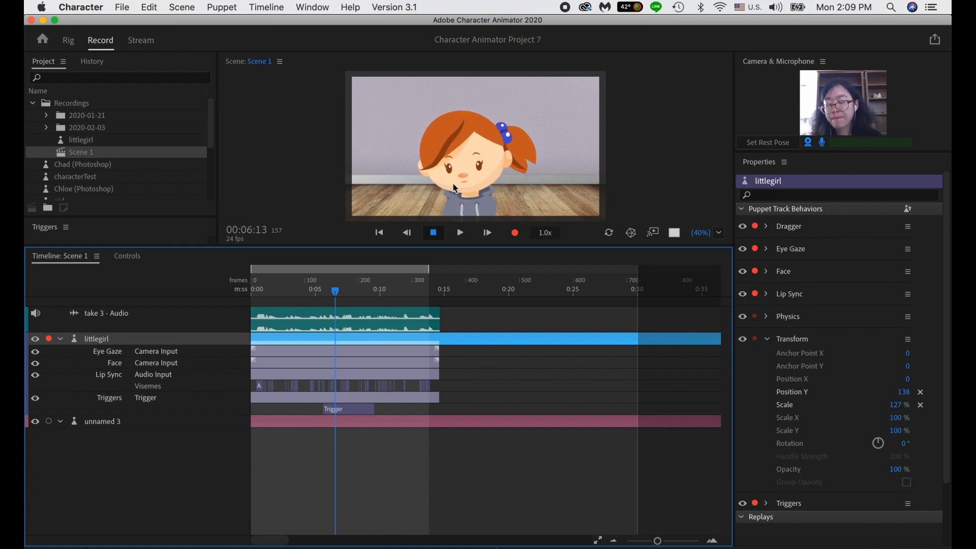
- Export Scene 1 as a video via Adobe Media Encoder, saved to the Desktop as record in H.264 (*.mp4) format
click(120, 8)
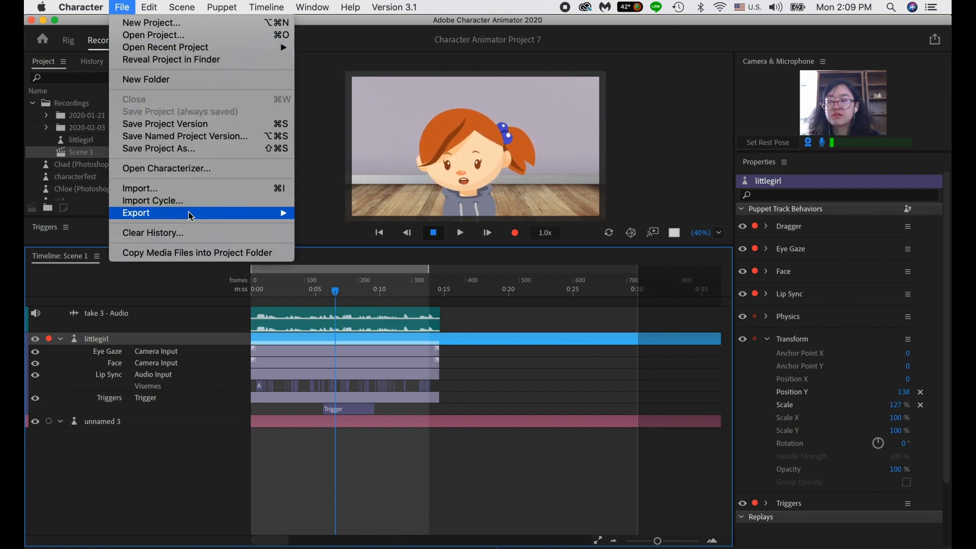
mouse_move(189, 214)
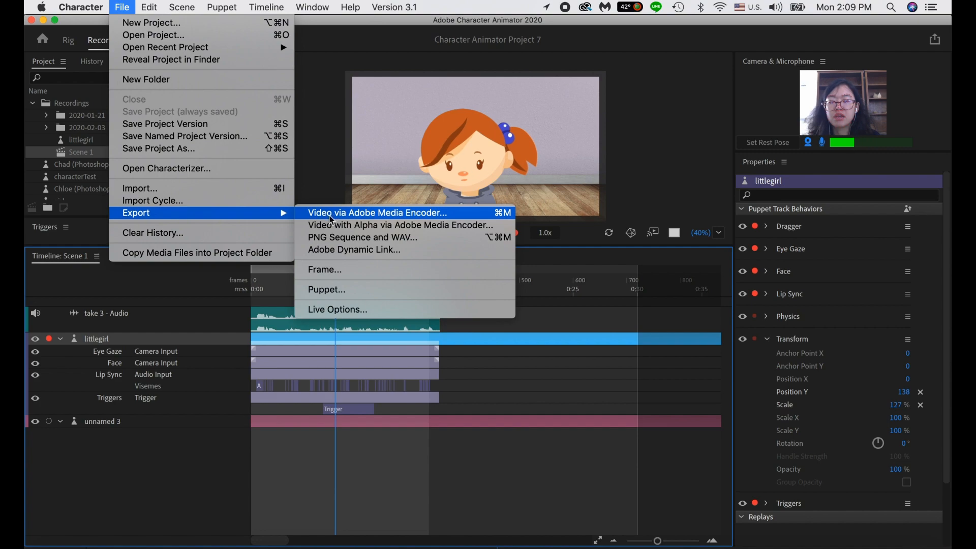
click(437, 218)
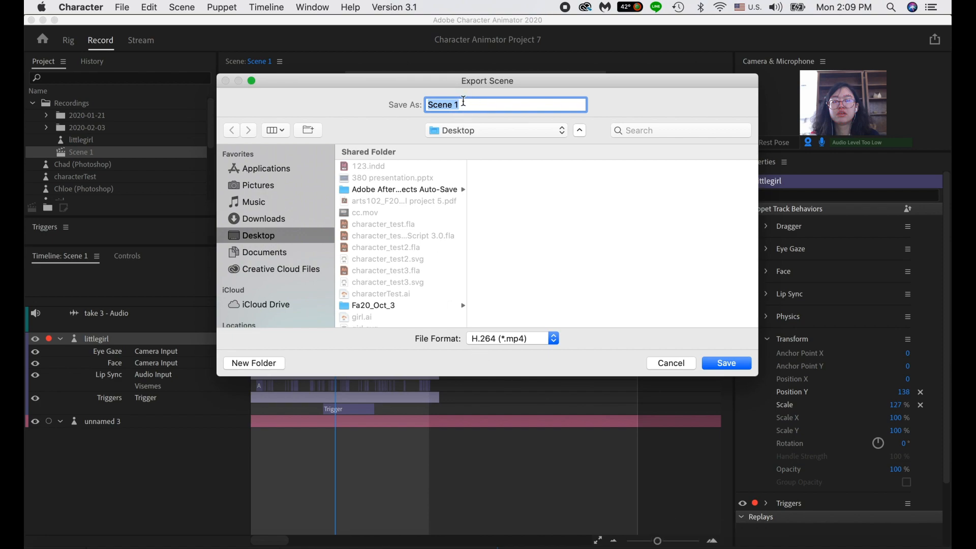
text(record)
click(536, 340)
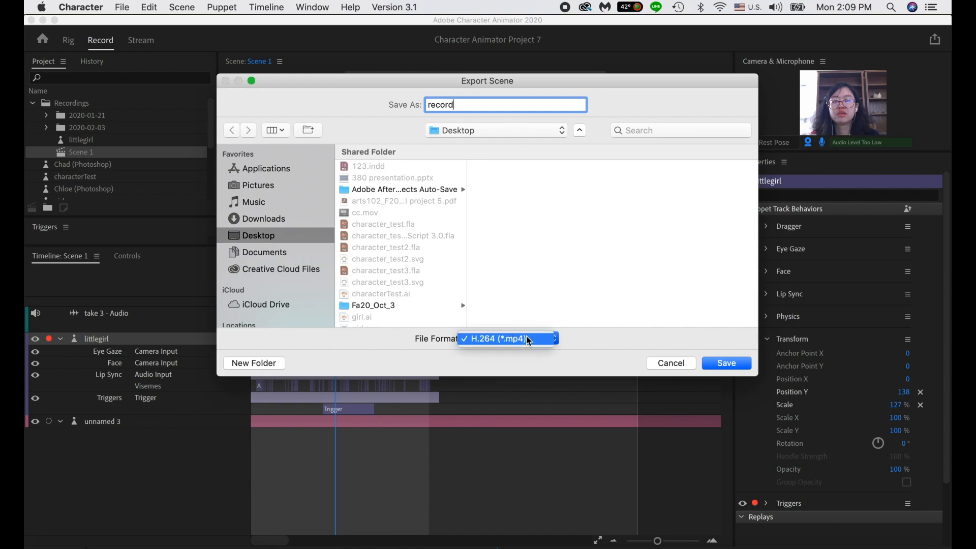
click(539, 339)
click(727, 363)
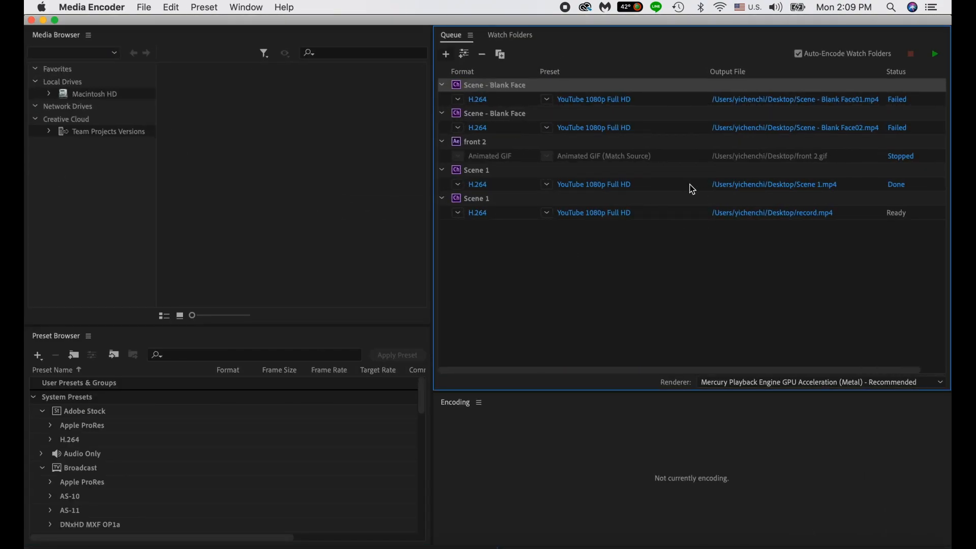
- Remove the completed Scene 1 job, both Scene - Blank Face jobs and the front 2 job from the encoding queue
click(487, 175)
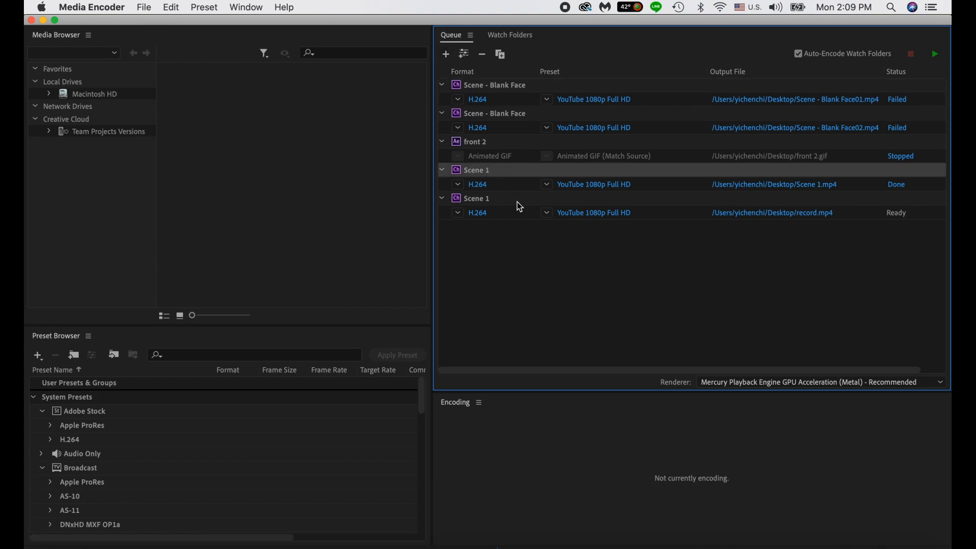
key(Delete)
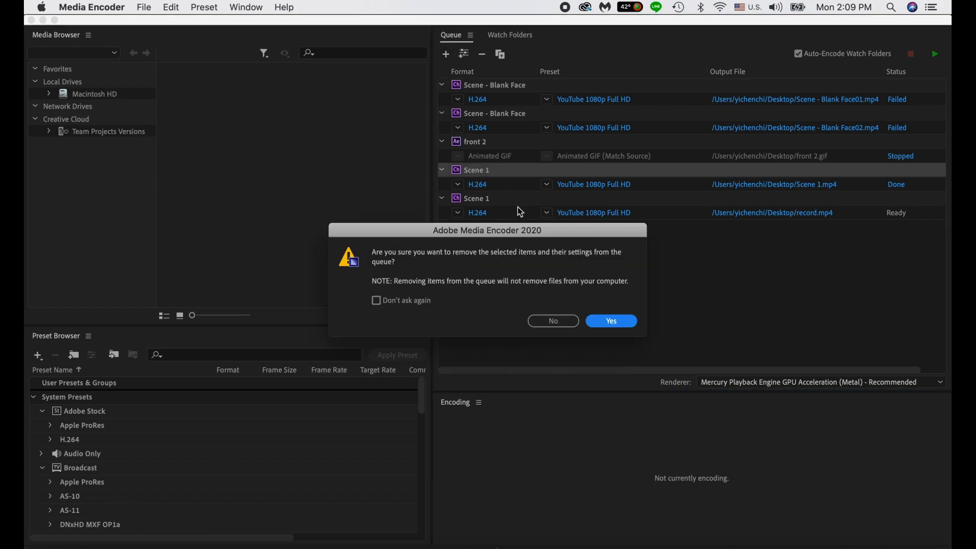
click(615, 320)
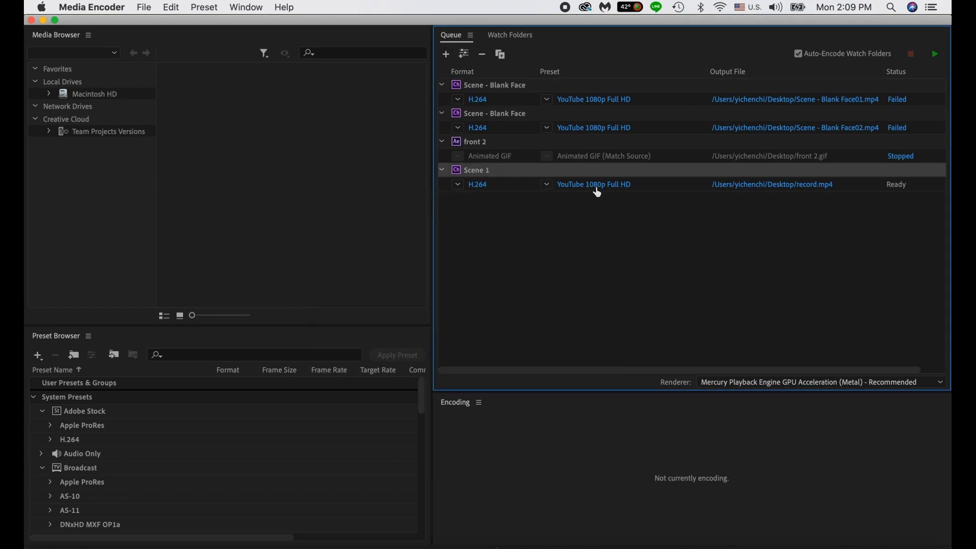
click(496, 88)
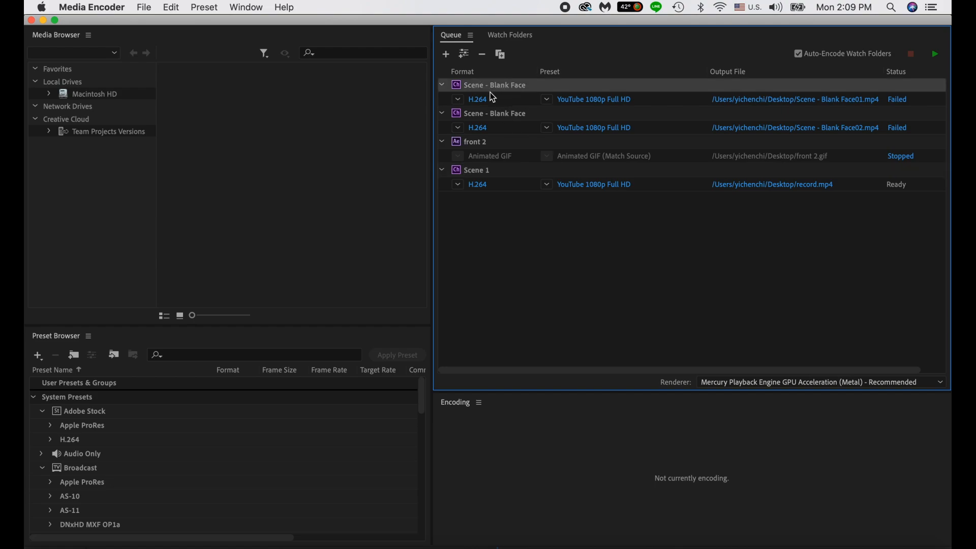
shift+click(477, 144)
key(Delete)
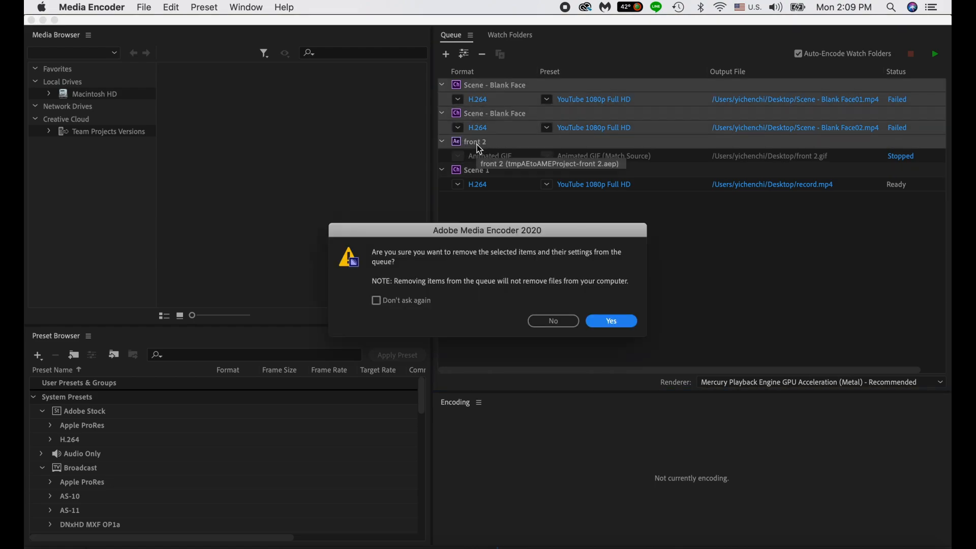
click(619, 320)
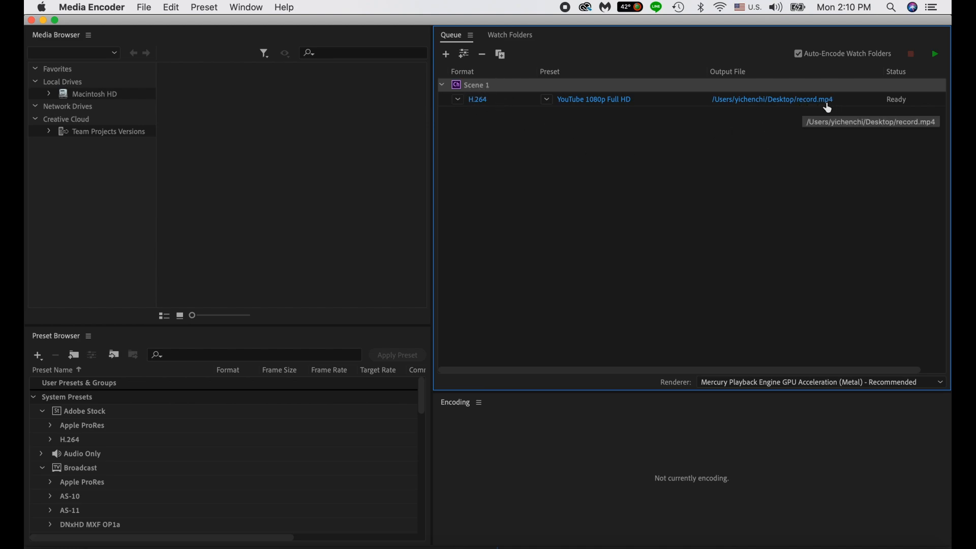
- Review the export settings of the Scene 1 job for record.mp4 and close them without changes
click(589, 100)
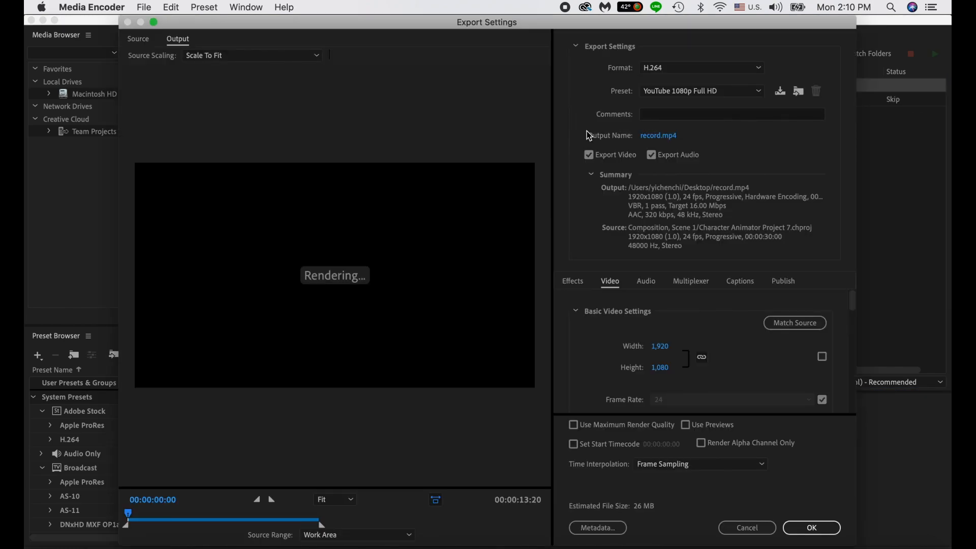
click(743, 528)
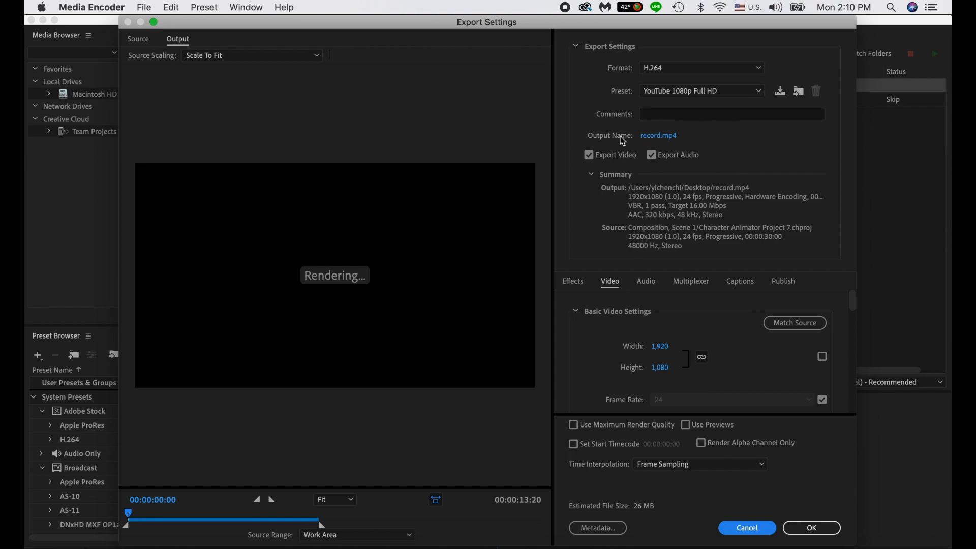
click(745, 528)
- Browse the H.264 presets for record.mp4, keep YouTube 1080p Full HD and start encoding the queue
click(551, 100)
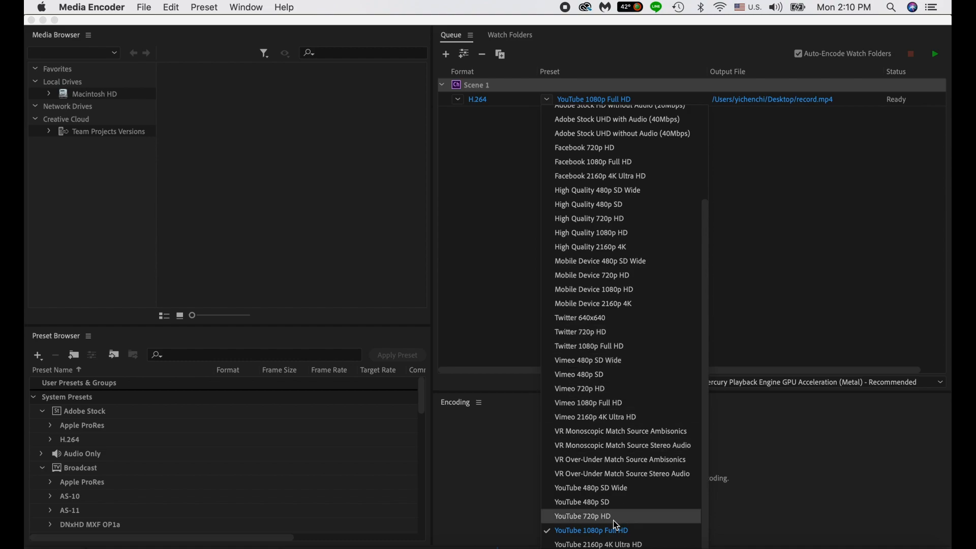
scroll(625, 416, up, 3)
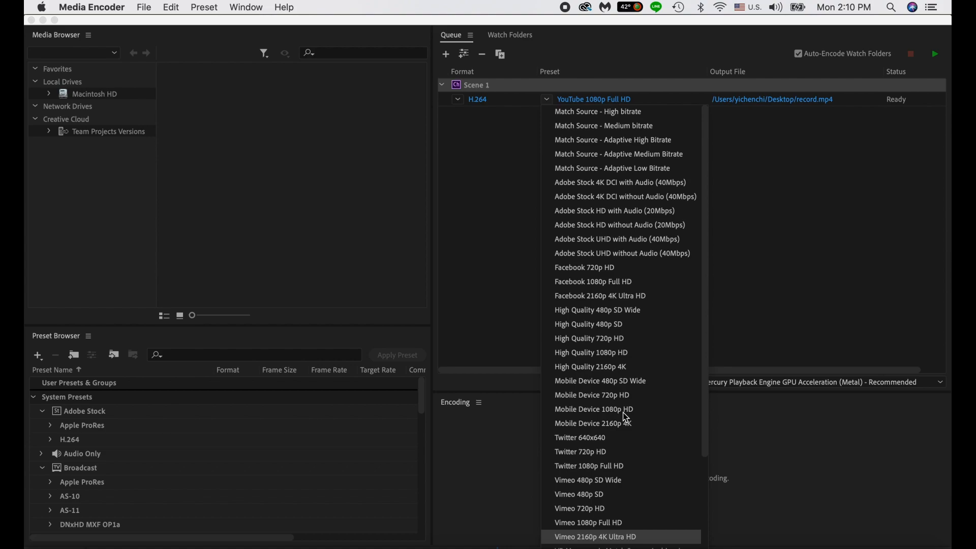
scroll(627, 417, down, 3)
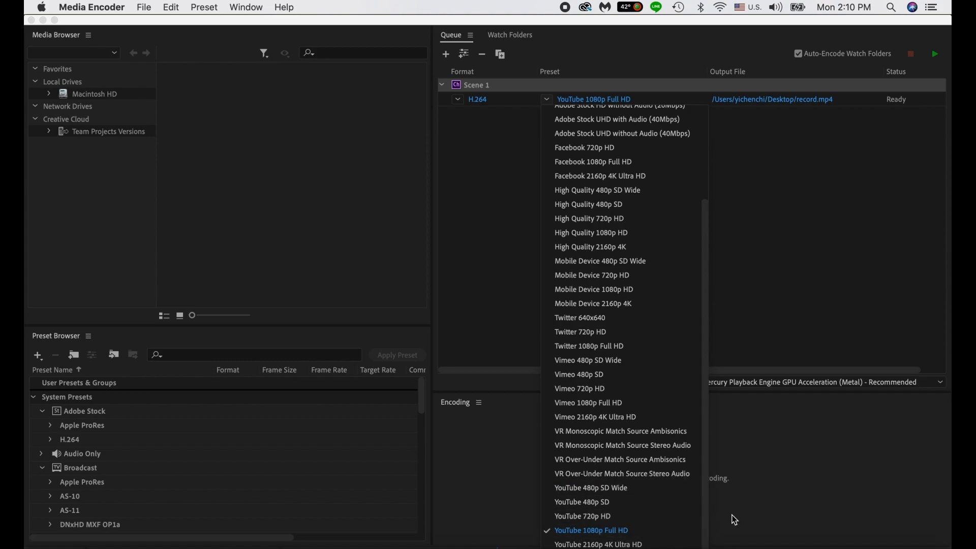
click(765, 490)
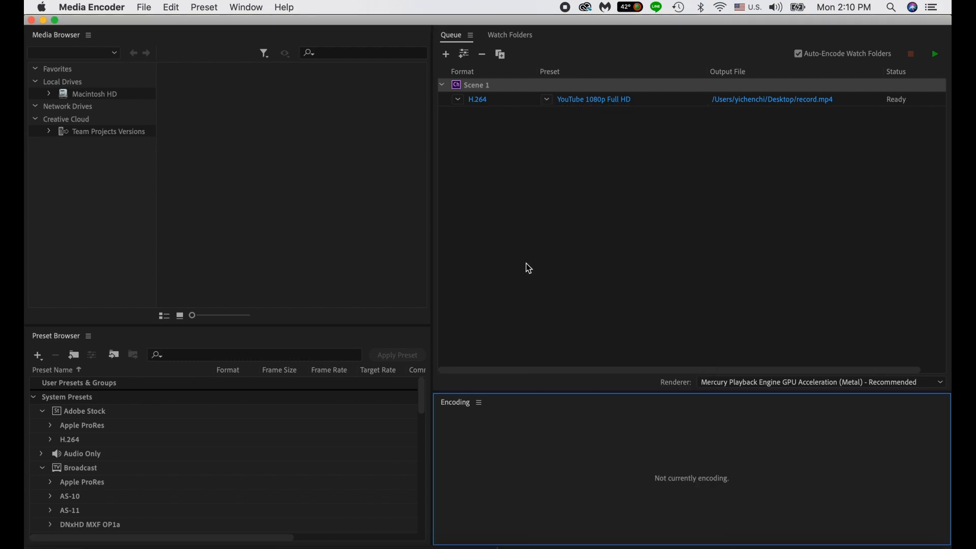
click(936, 54)
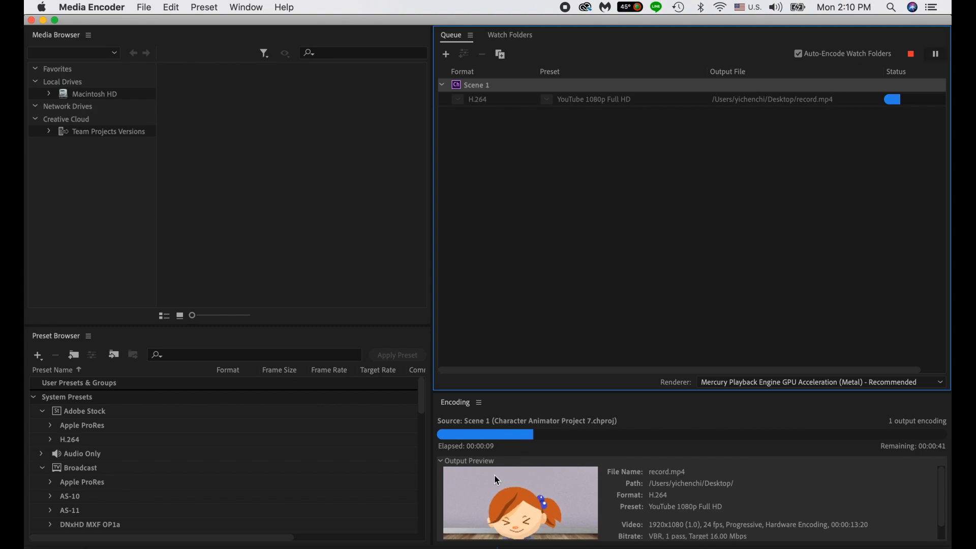
- Switch to Acrobat and review the Part 2 video length, format and layer requirements and the Presentation instructions in MART571cProject2.pdf
click(555, 546)
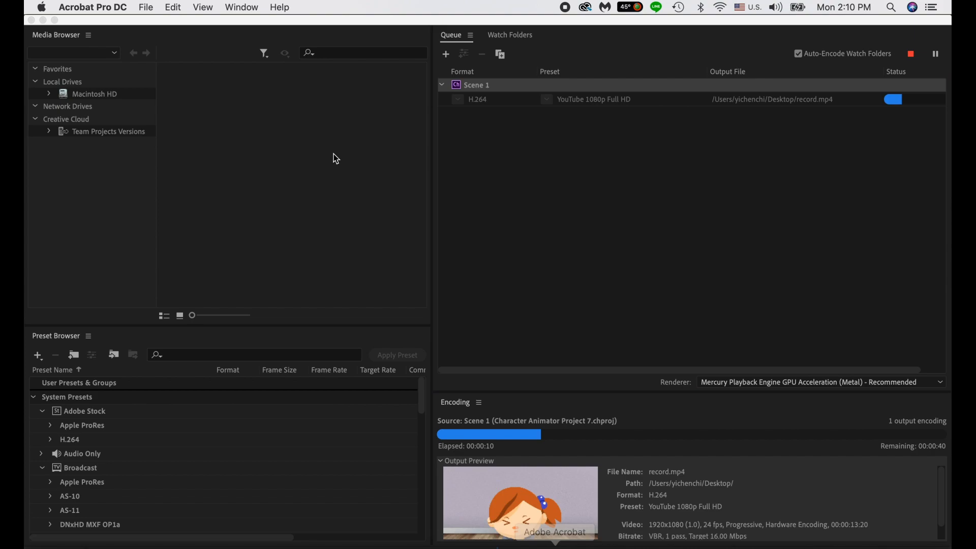
scroll(461, 337, up, 5)
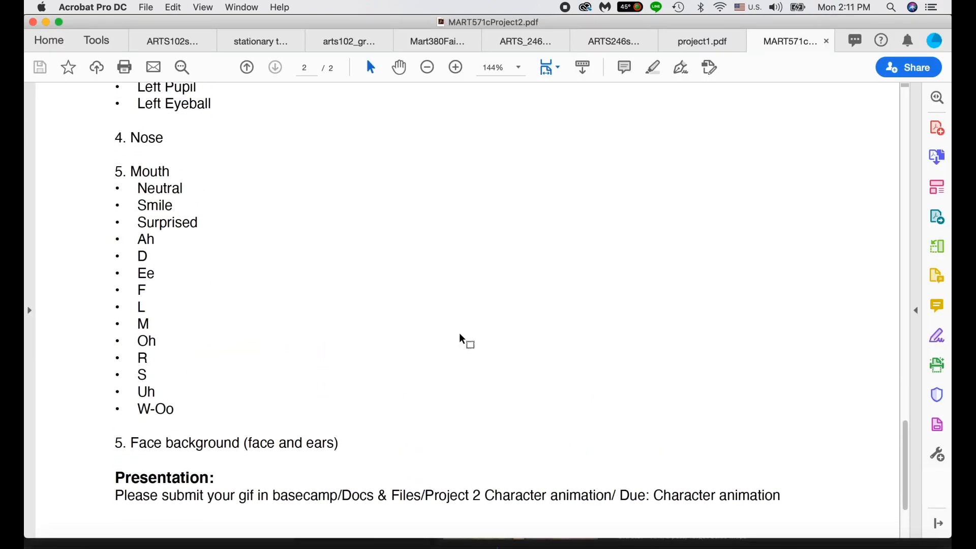
scroll(461, 336, down, 1)
scroll(461, 336, up, 15)
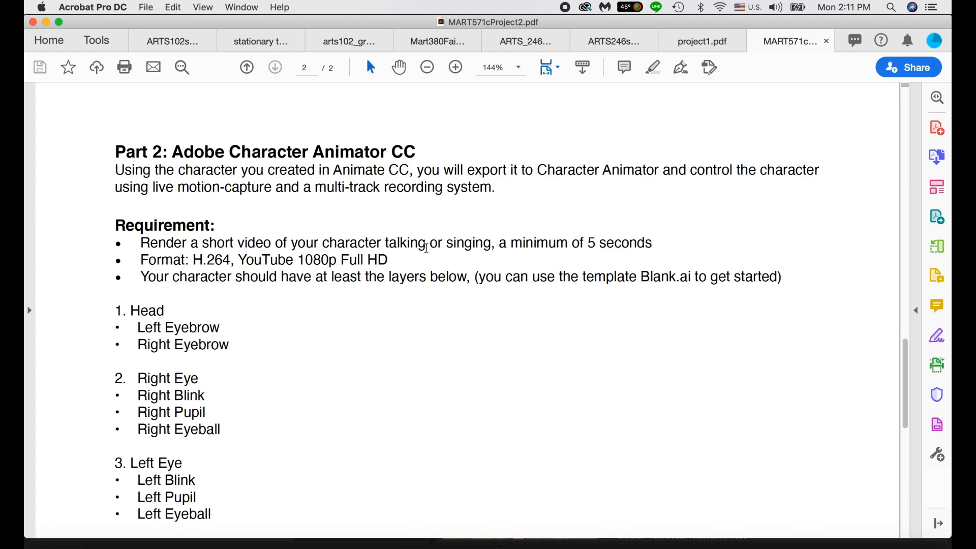
drag(657, 242, 511, 247)
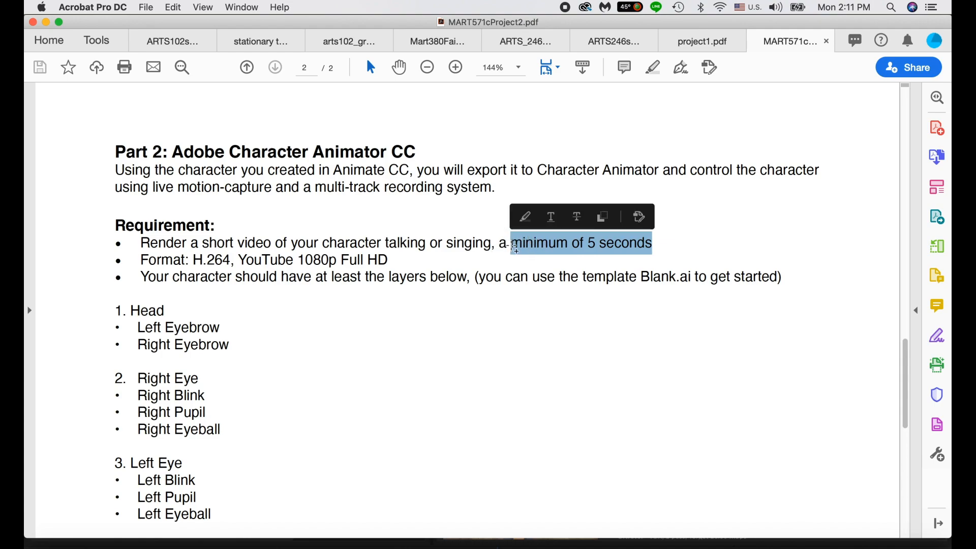
click(592, 244)
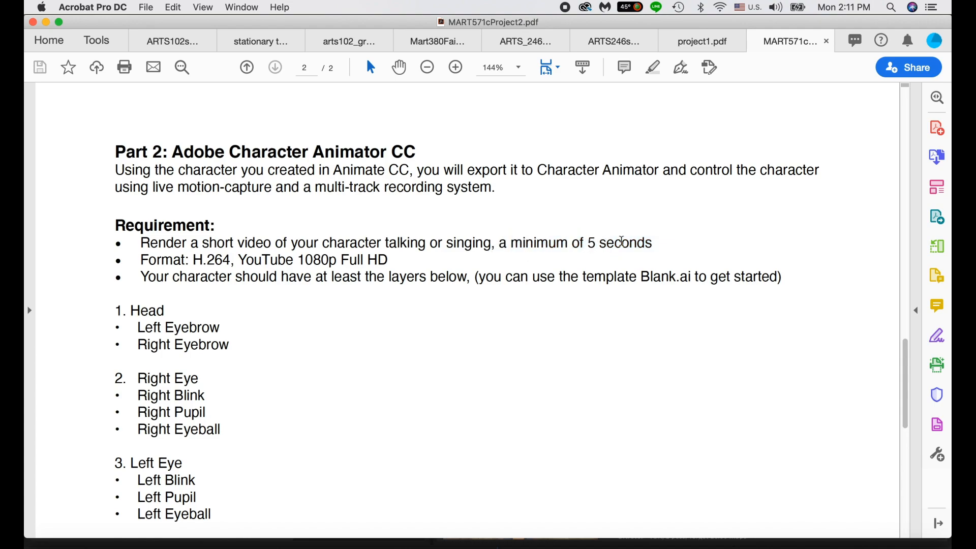
drag(584, 244, 654, 244)
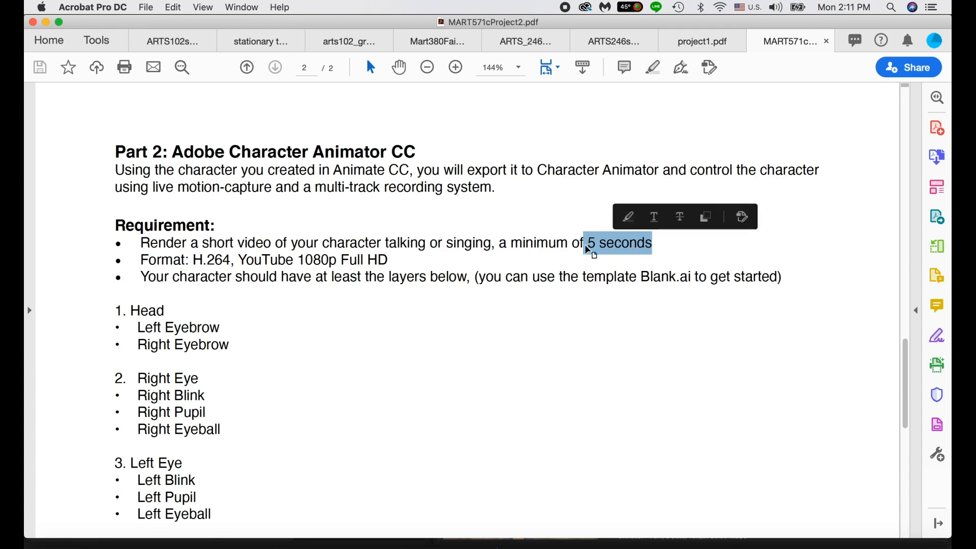
drag(192, 259, 329, 260)
click(230, 261)
click(420, 277)
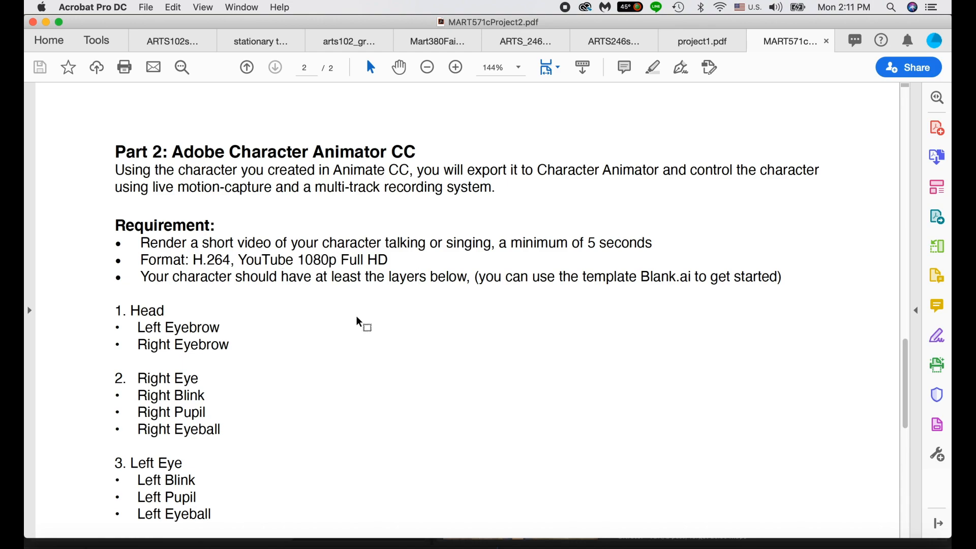
scroll(358, 320, down, 2)
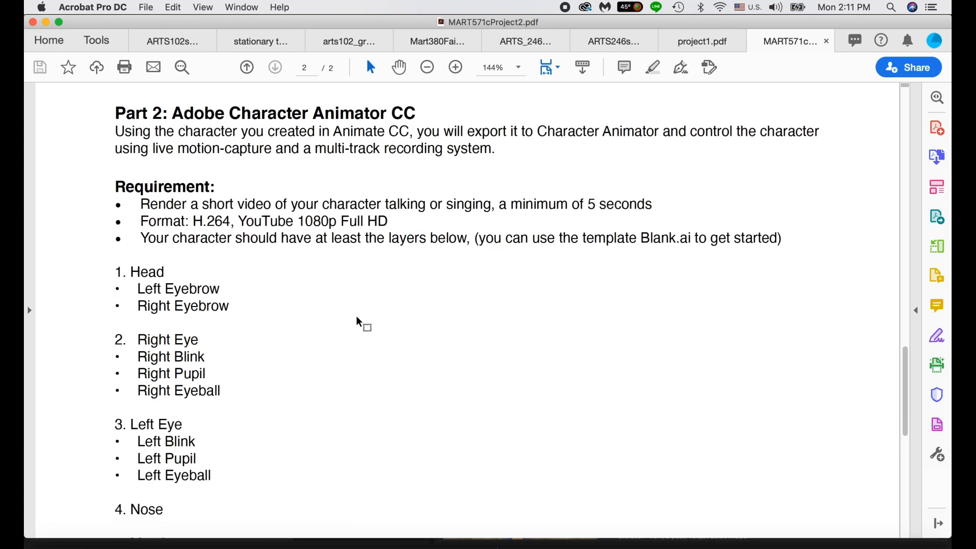
scroll(358, 321, down, 15)
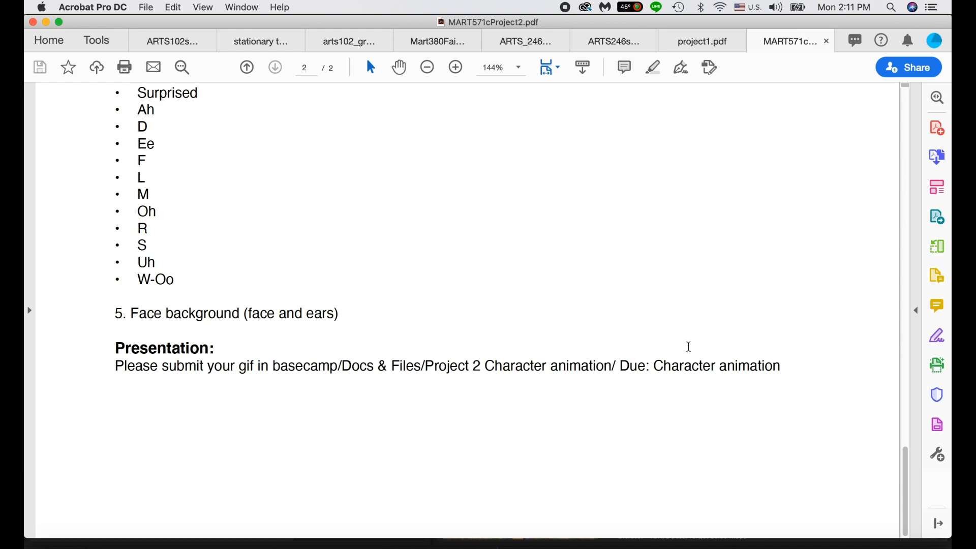
- Switch to Finder, inspect the file information of record.mp4 on the Desktop and close it
click(67, 543)
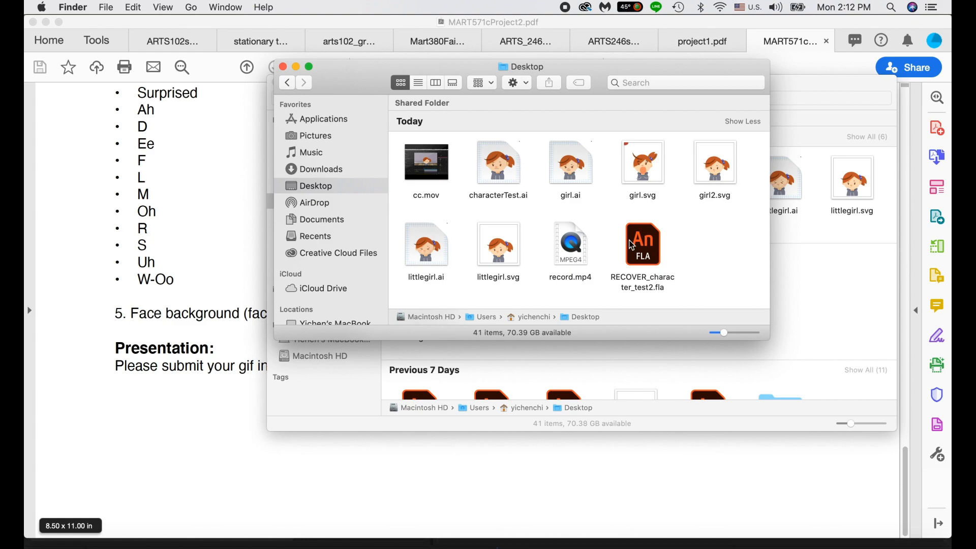
click(572, 253)
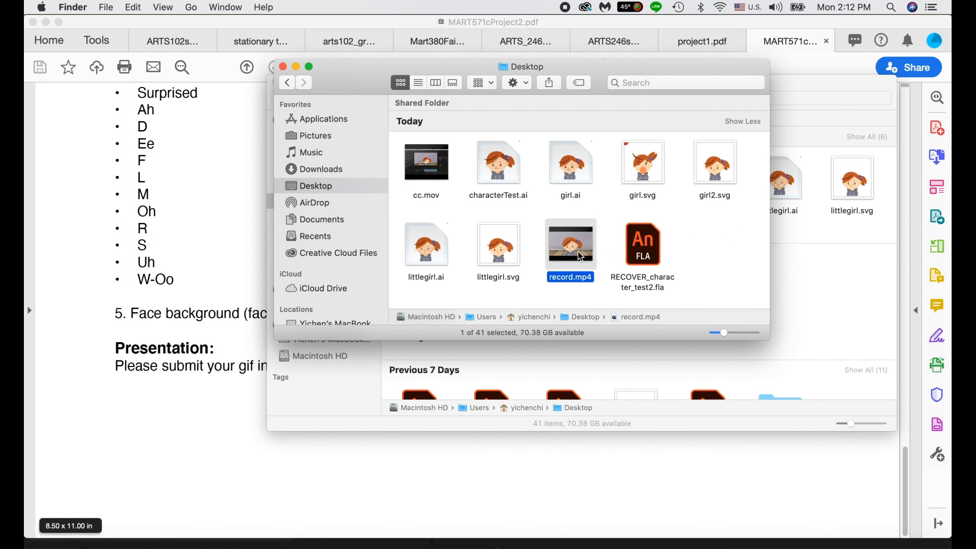
key(super+i)
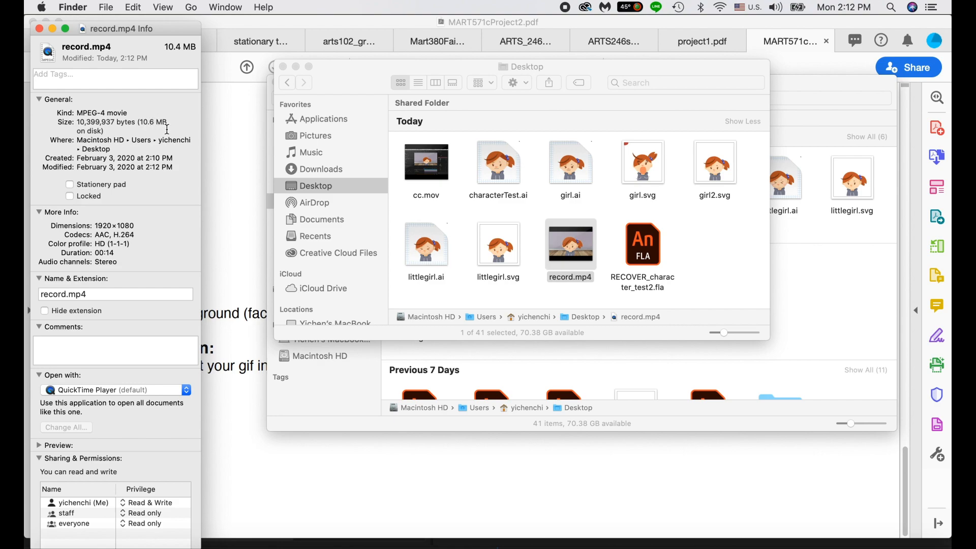
click(39, 29)
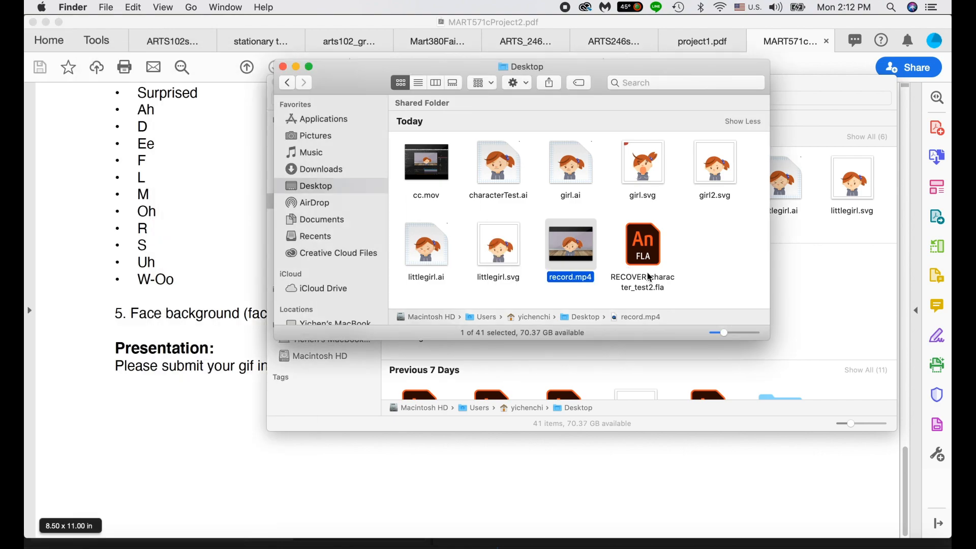
- Open record.mp4 in QuickTime Player, play part of the video and close it
double_click(590, 257)
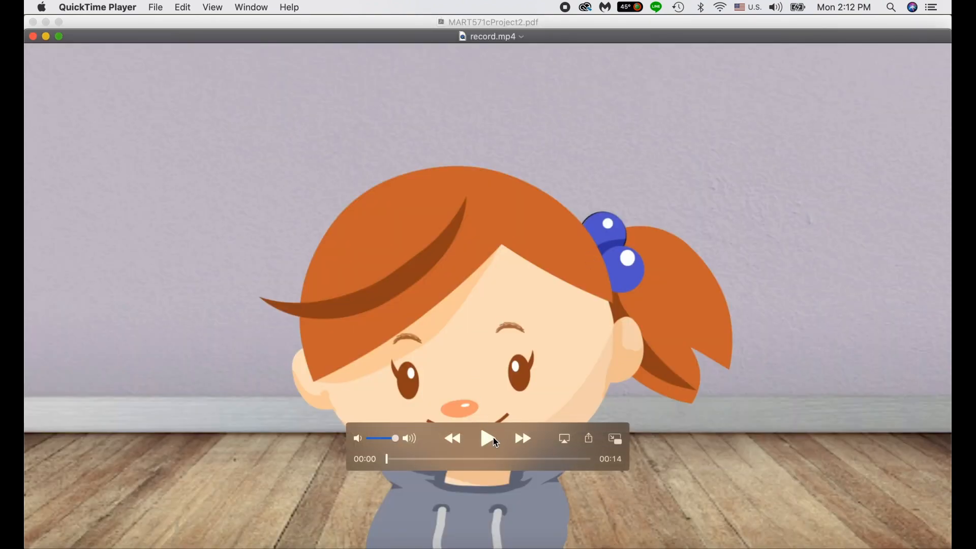
click(489, 438)
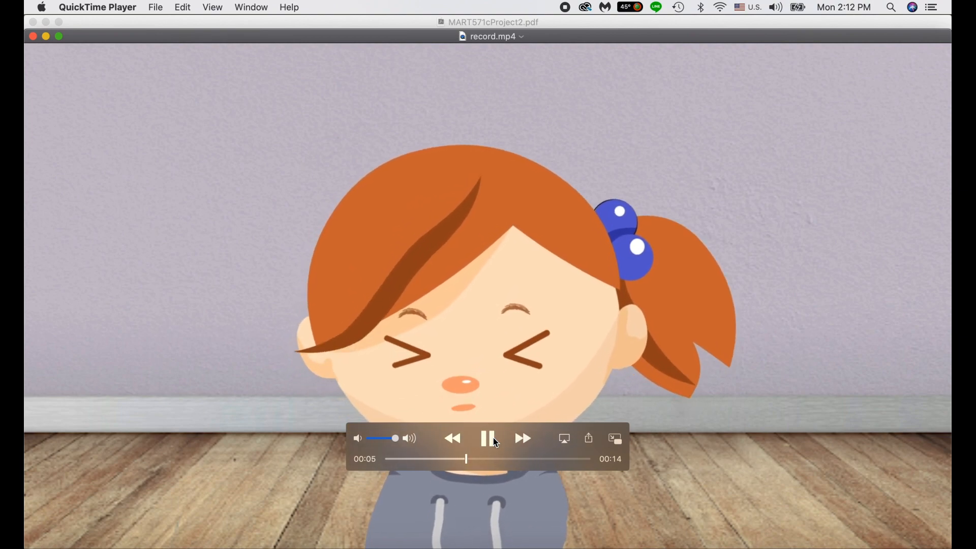
click(494, 442)
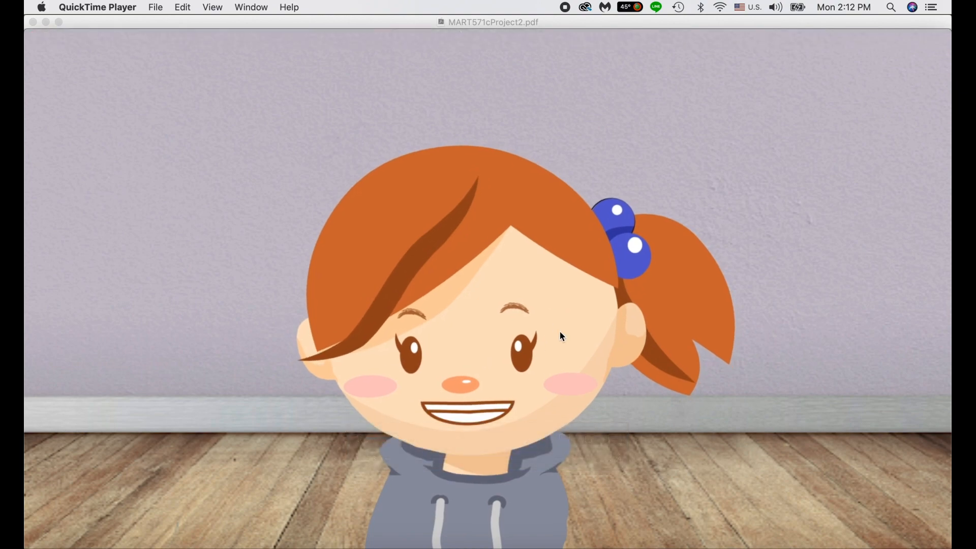
click(33, 36)
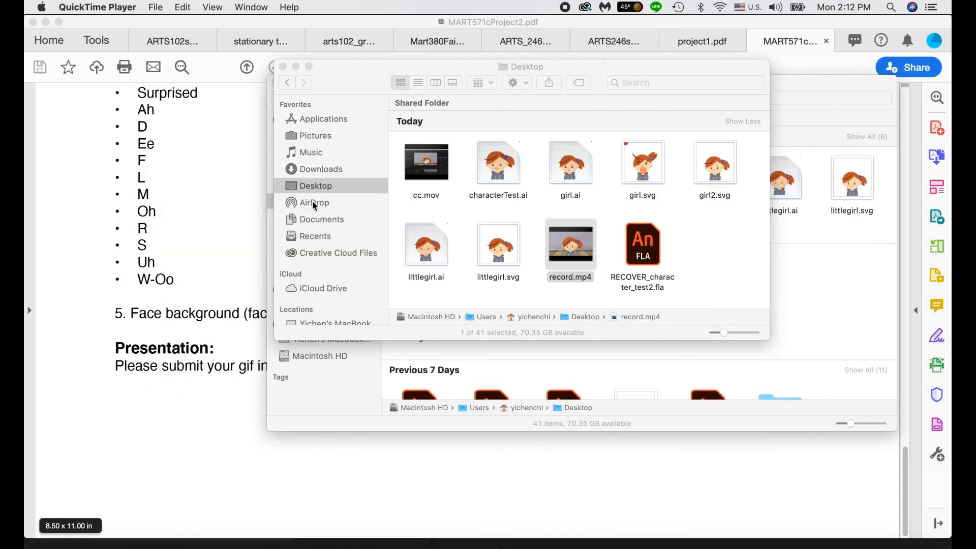
- Switch to Chrome, open Basecamp's Due: Character animation folder within Project 2 Character animation and browse the submissions
click(170, 546)
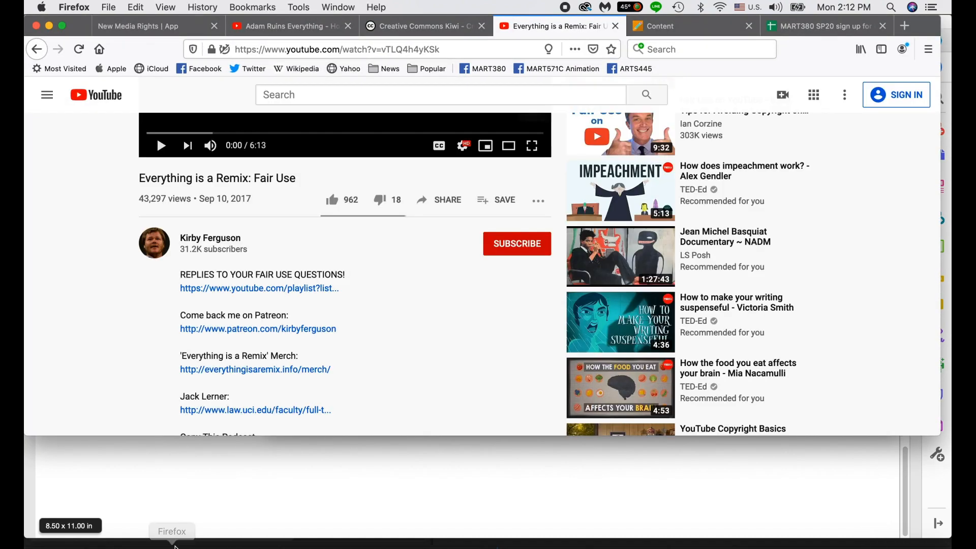
click(163, 543)
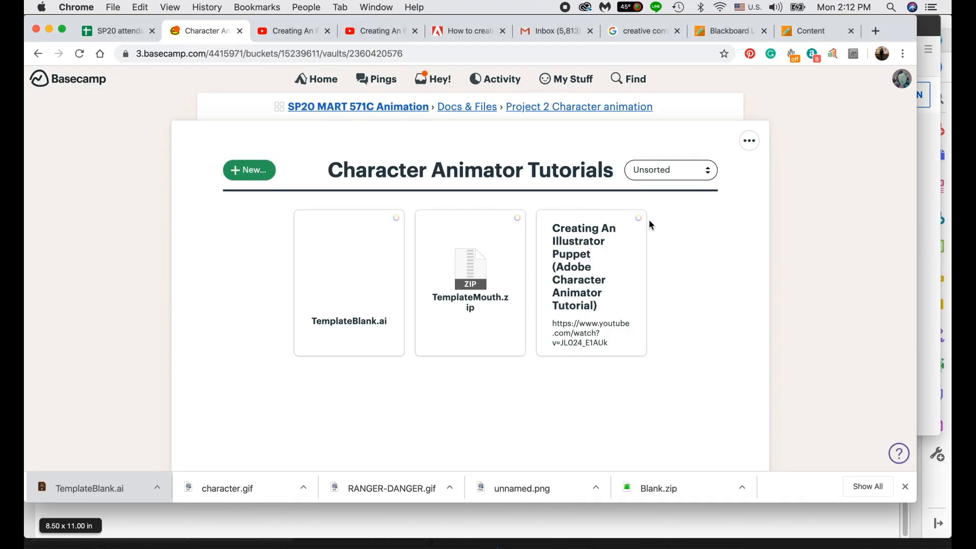
click(624, 114)
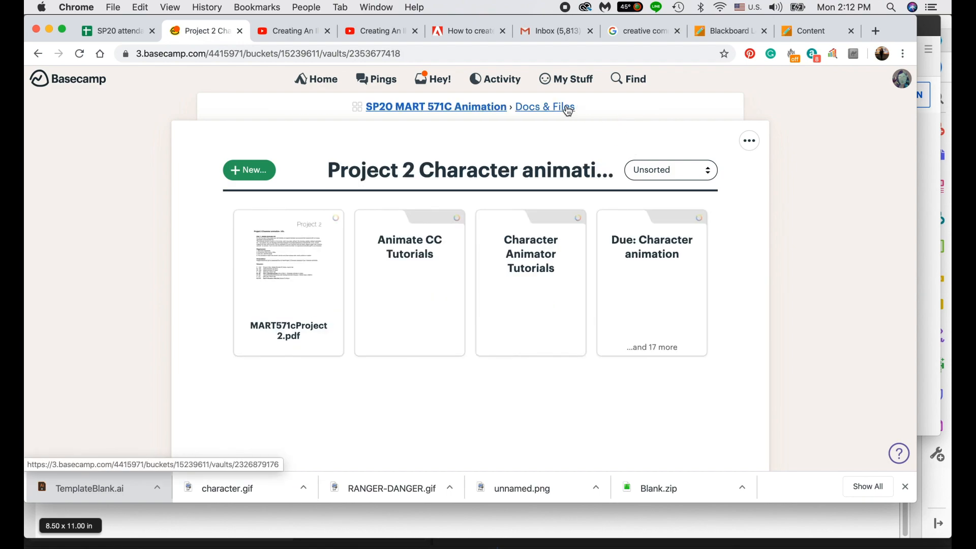
click(653, 247)
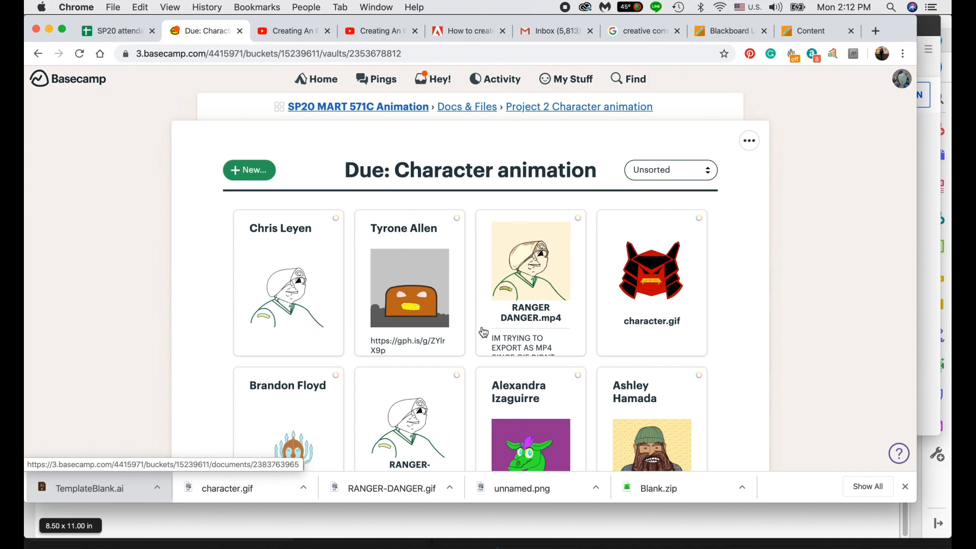
scroll(522, 394, down, 6)
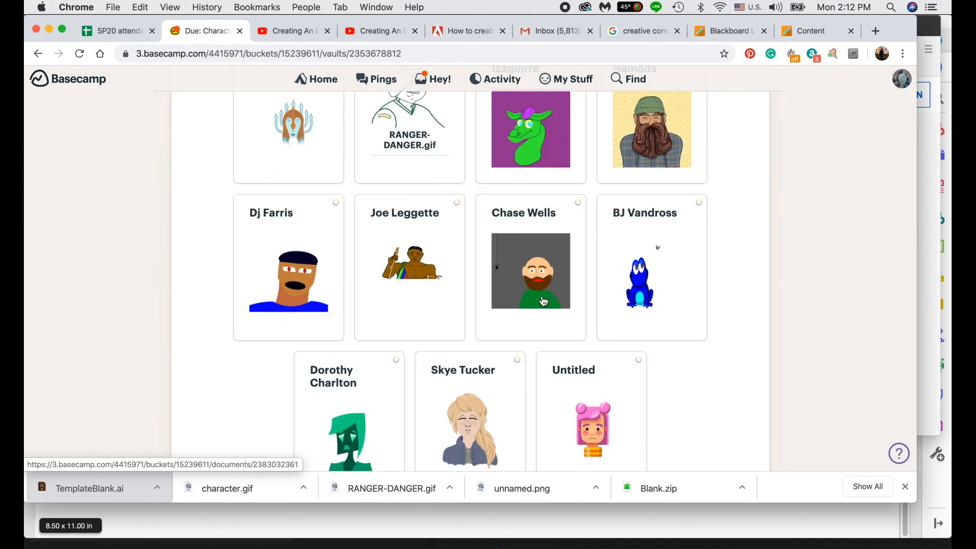
- Open the second student submission in the folder, look at its Discussion comment editor, and return to the Due: Character animation folder
scroll(544, 302, up, 4)
scroll(358, 189, up, 2)
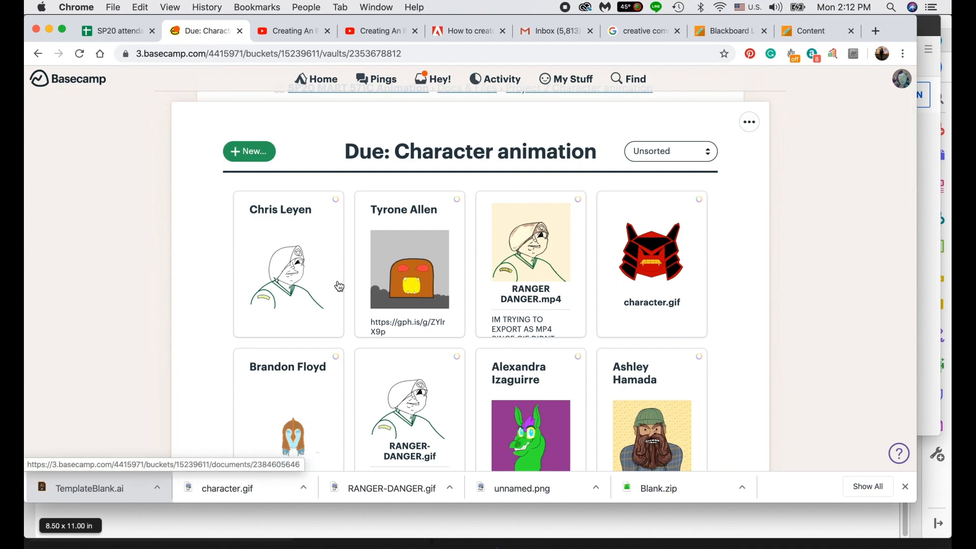
click(403, 222)
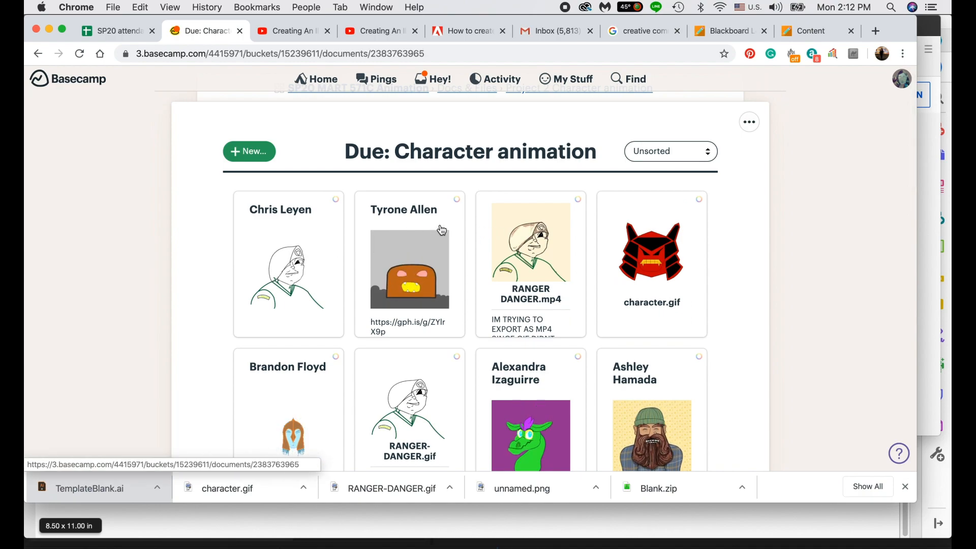
scroll(432, 233, down, 15)
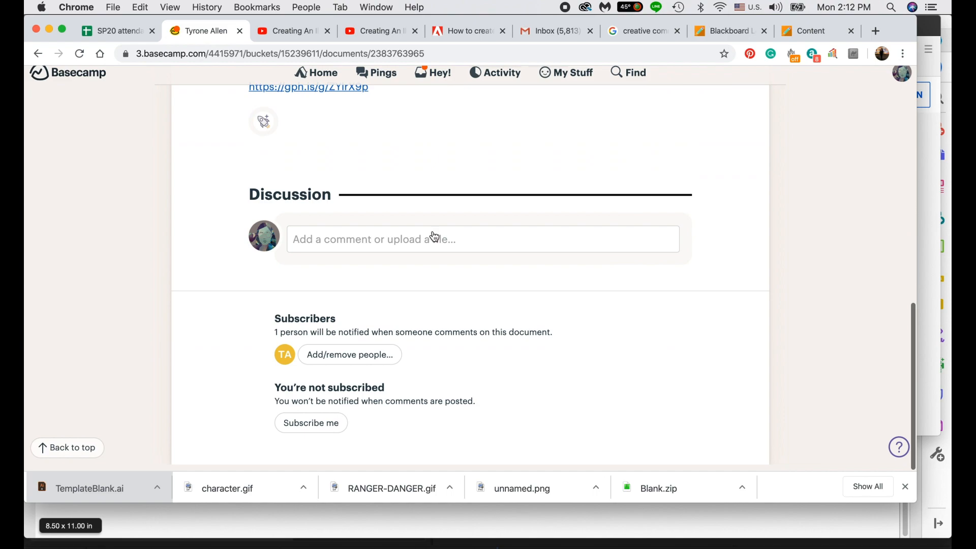
click(399, 249)
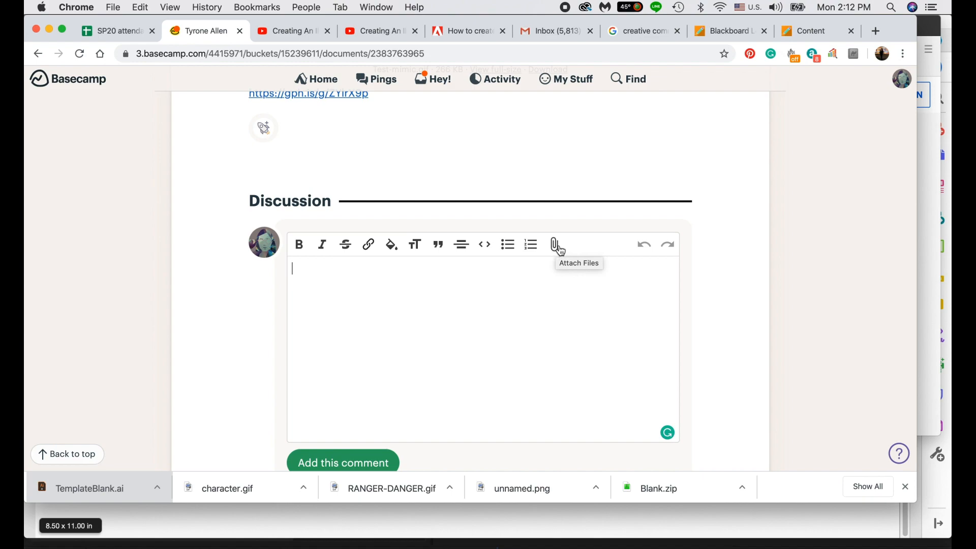
scroll(633, 148, up, 15)
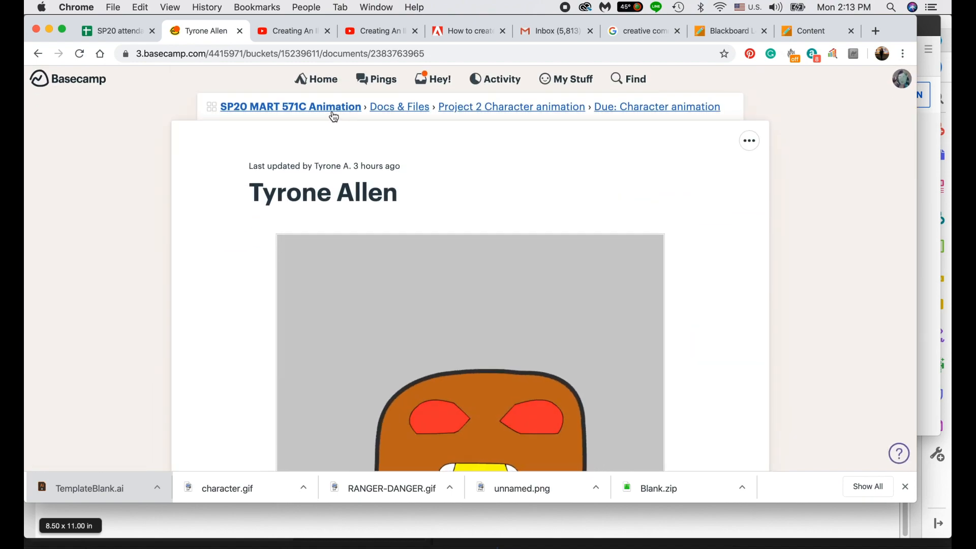
click(636, 108)
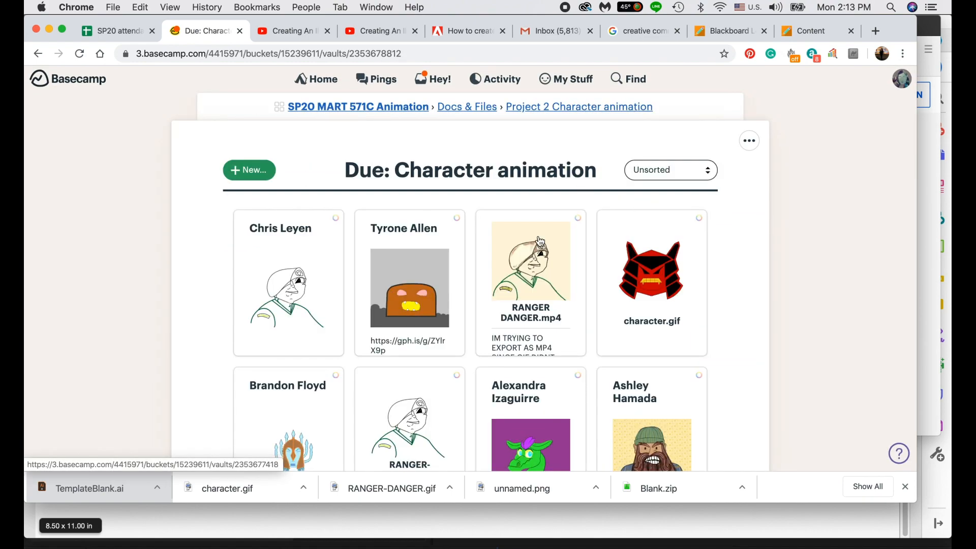
- Create a new document in the Due: Character animation folder with the title "Name" and start its body
click(254, 172)
click(287, 192)
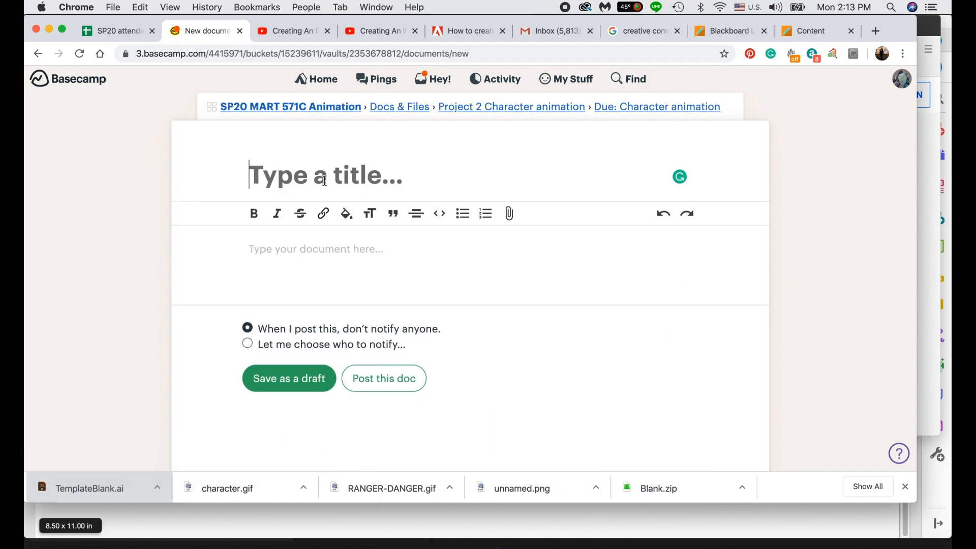
text(Name)
click(498, 230)
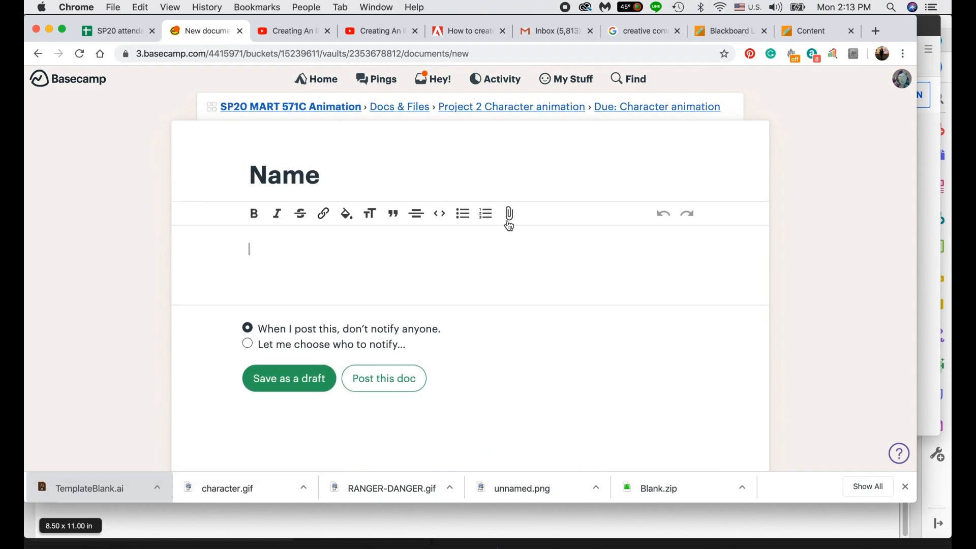
- Attach record.mp4 from the Desktop to the document body
click(509, 221)
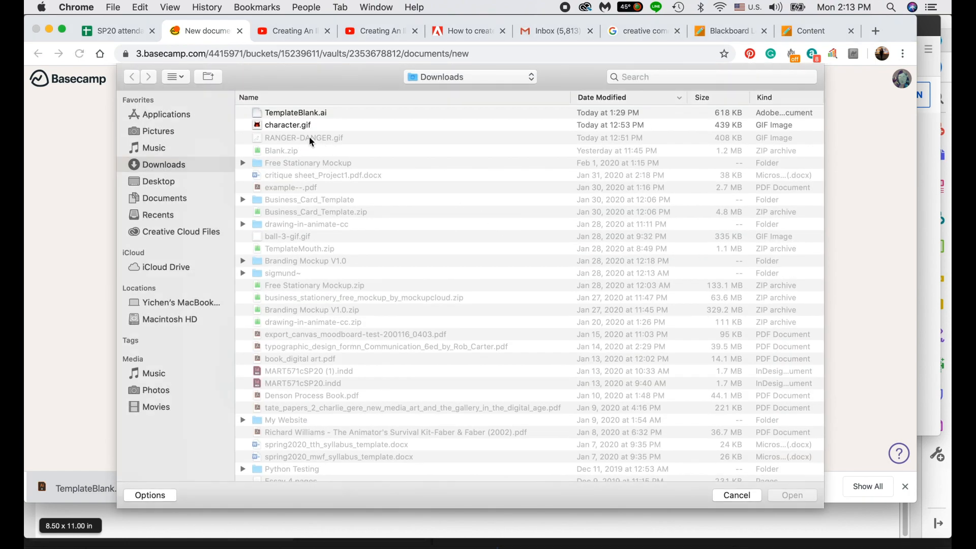
click(158, 181)
double_click(288, 130)
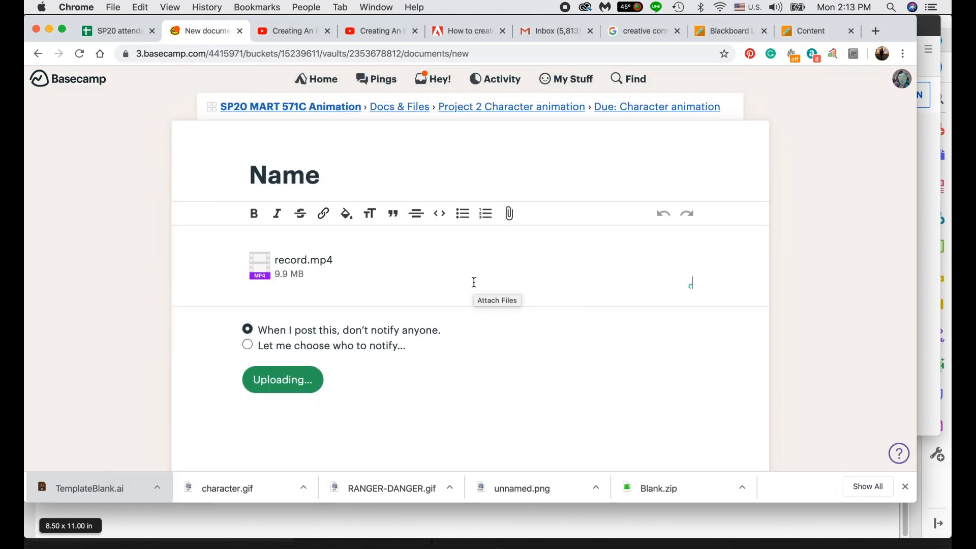
- Check the attached video preview and post the document without notifying anyone
scroll(474, 282, down, 2)
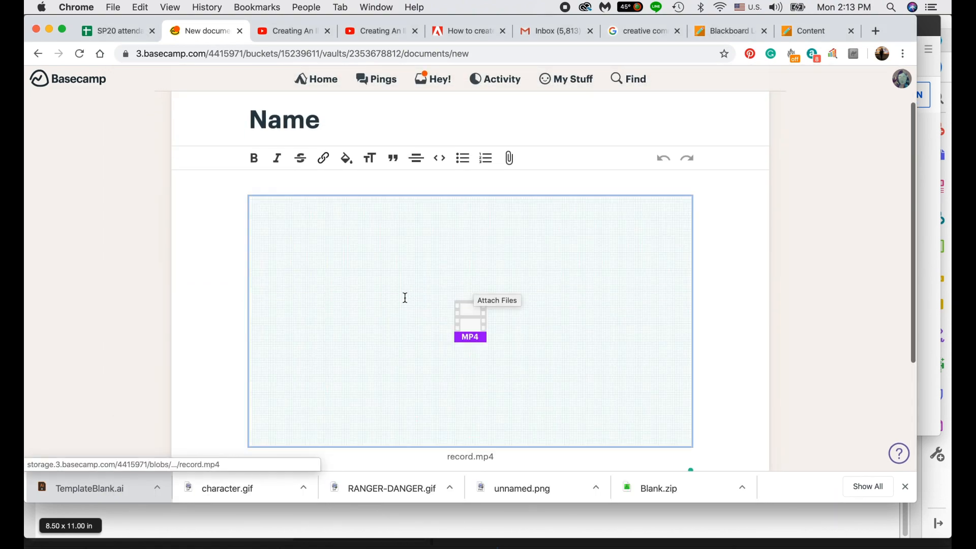
scroll(441, 322, down, 2)
scroll(441, 323, down, 2)
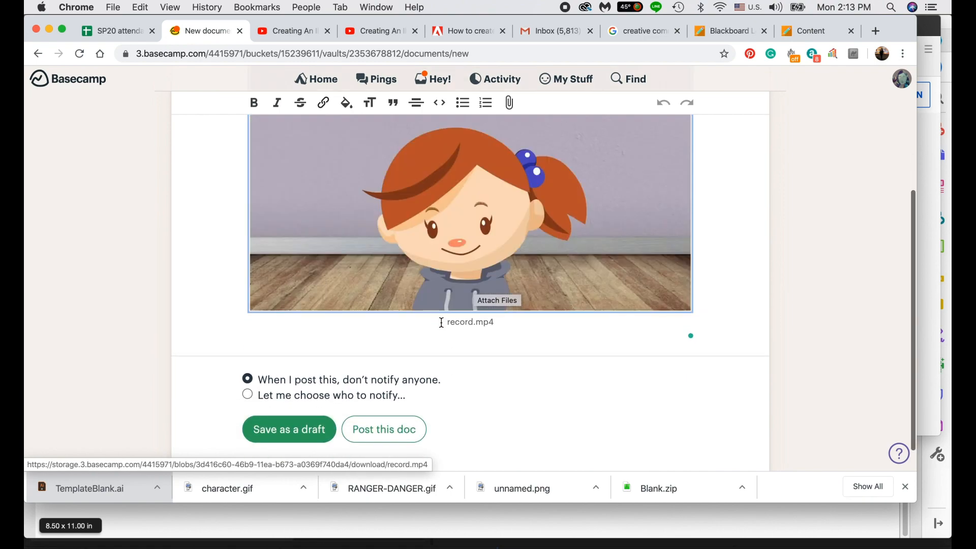
scroll(476, 249, up, 2)
scroll(476, 249, down, 3)
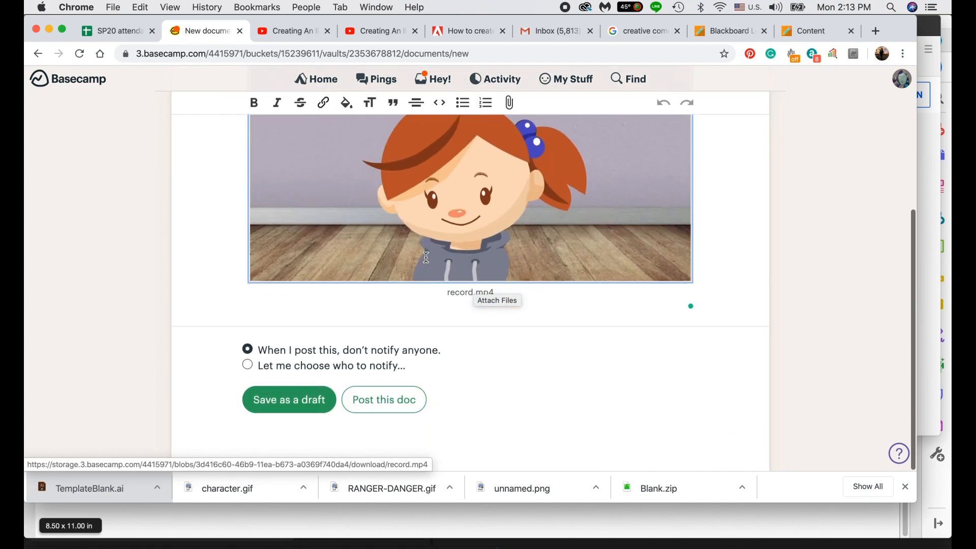
click(357, 410)
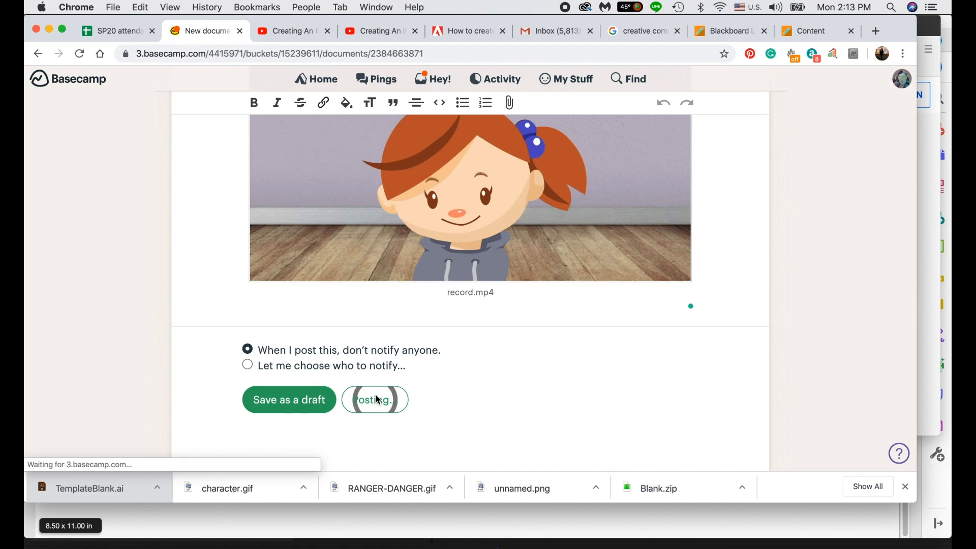
- Play the first seconds of record.mp4 in the posted document, pause it and look over the page
scroll(456, 327, down, 3)
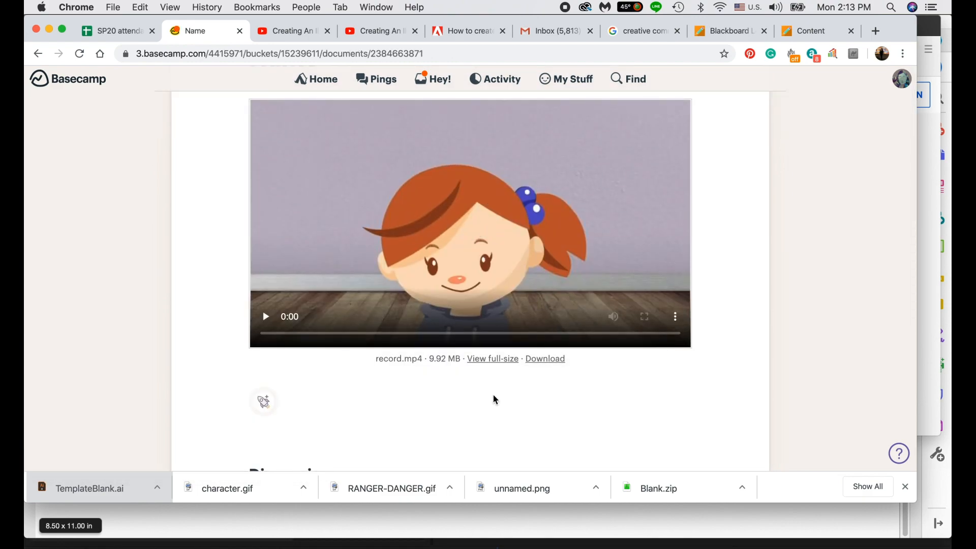
scroll(494, 399, up, 2)
click(266, 401)
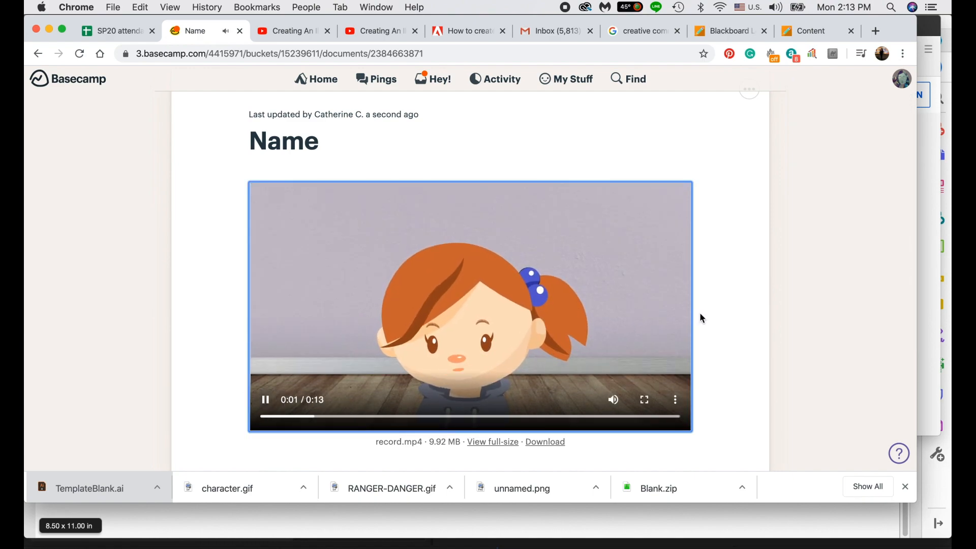
scroll(803, 260, up, 1)
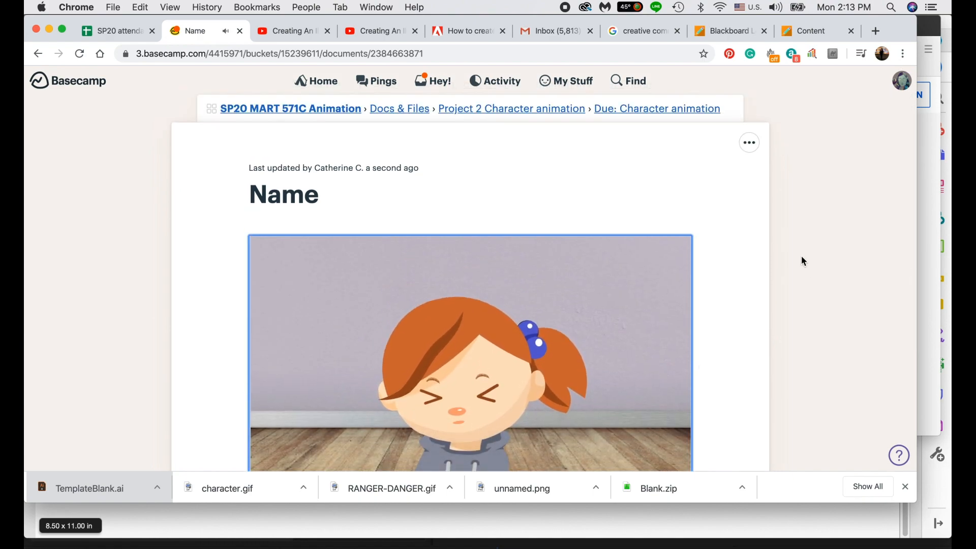
scroll(802, 255, down, 3)
click(554, 216)
scroll(554, 216, up, 2)
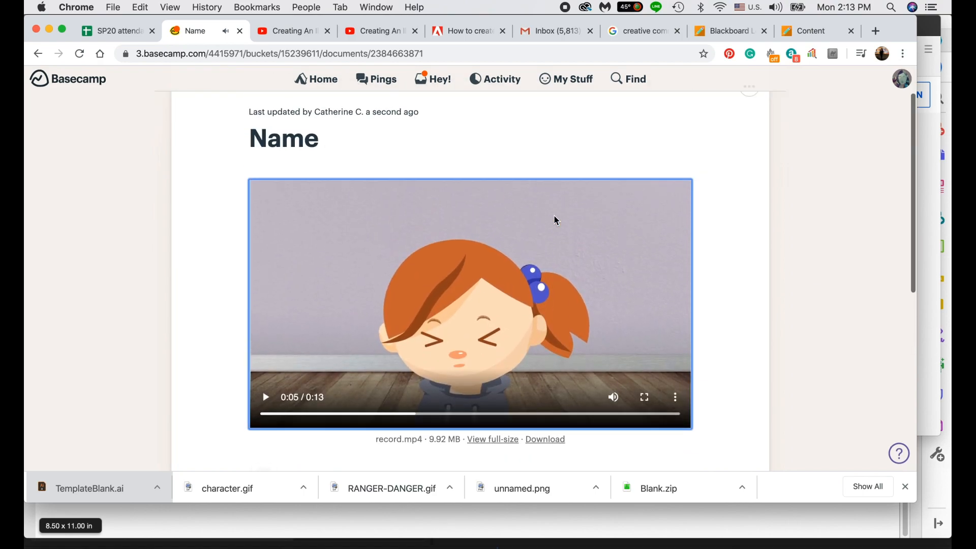
scroll(554, 216, up, 1)
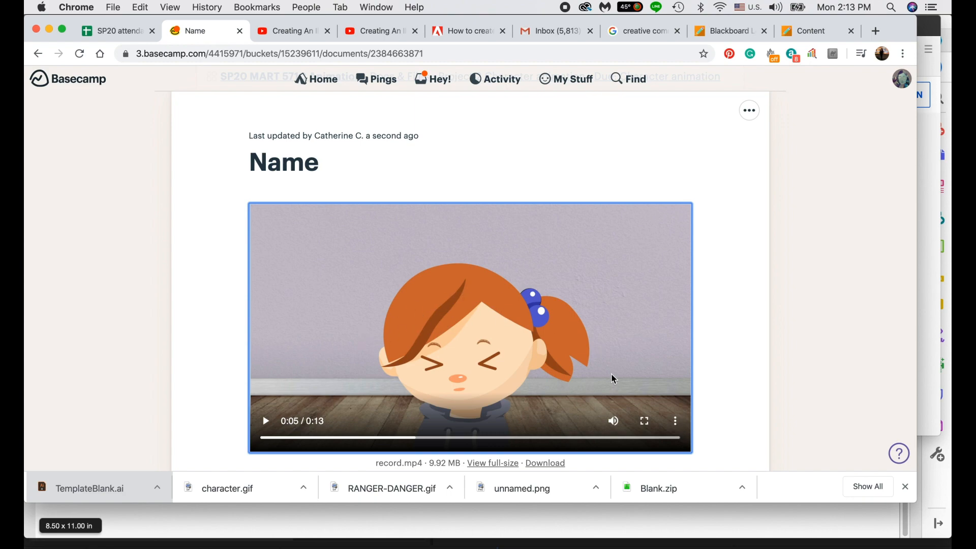
scroll(561, 338, down, 2)
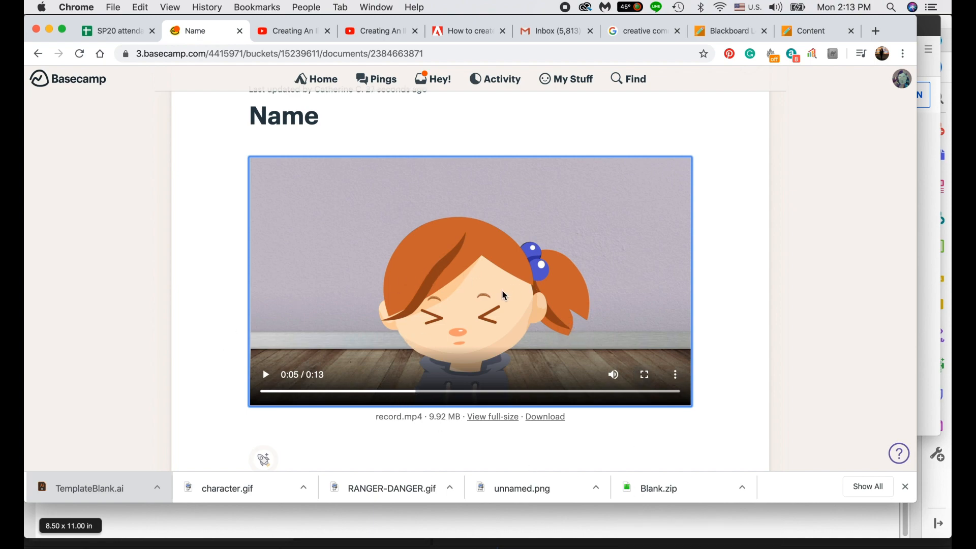
click(780, 407)
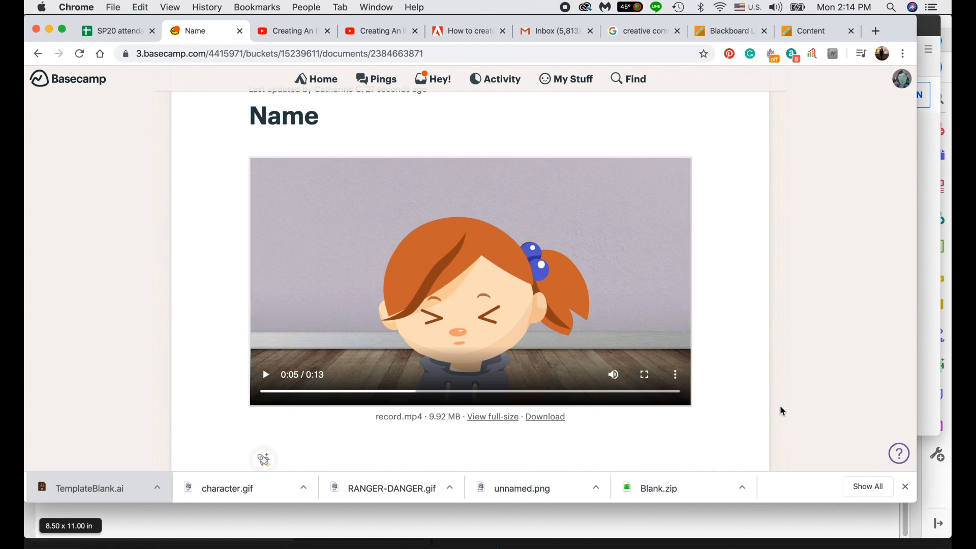